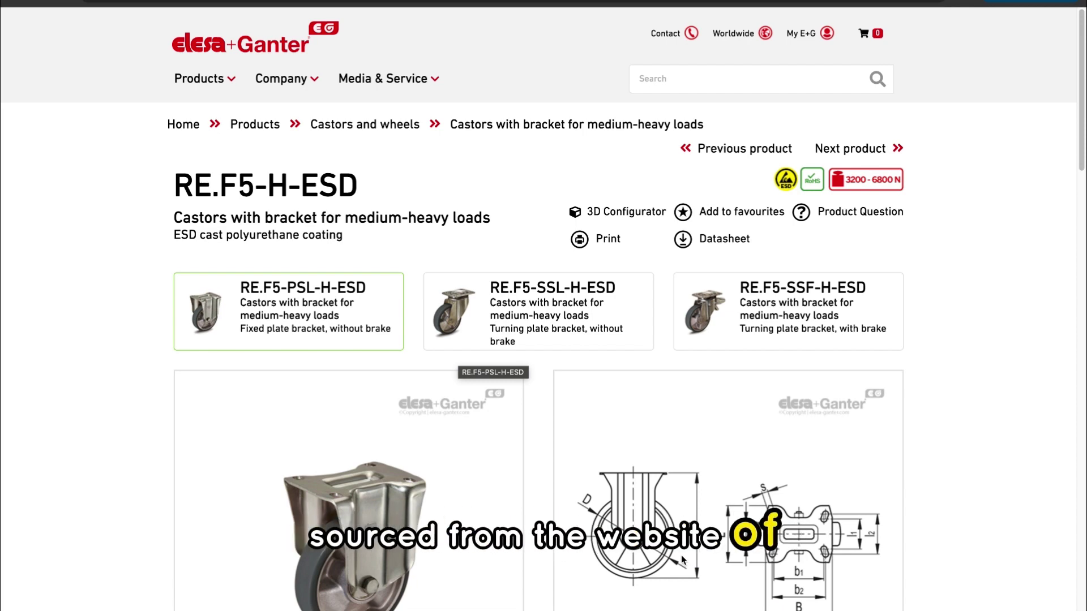
- Scroll the RE.F5-PSL-H-ESD product page down to the Items table with its dimension columns
scroll(681, 555, down, 2)
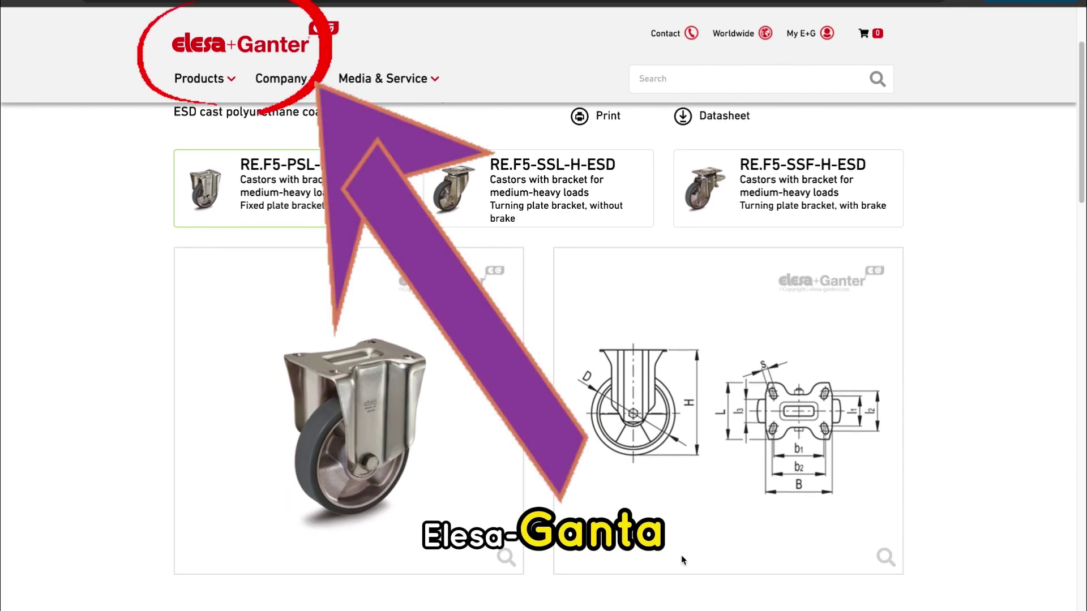
scroll(681, 556, down, 3)
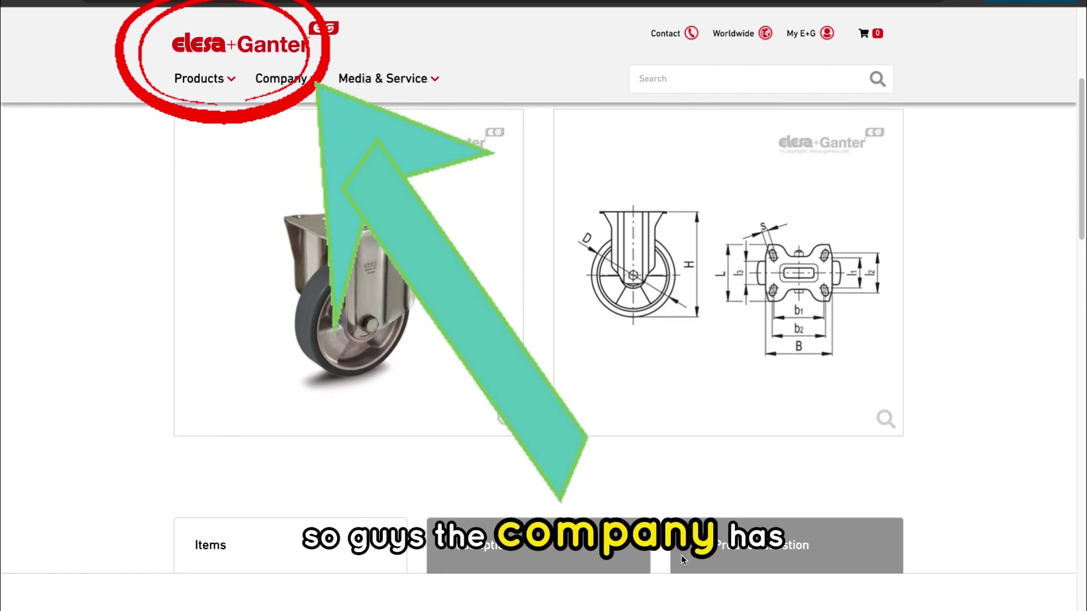
scroll(681, 554, down, 3)
scroll(682, 559, down, 3)
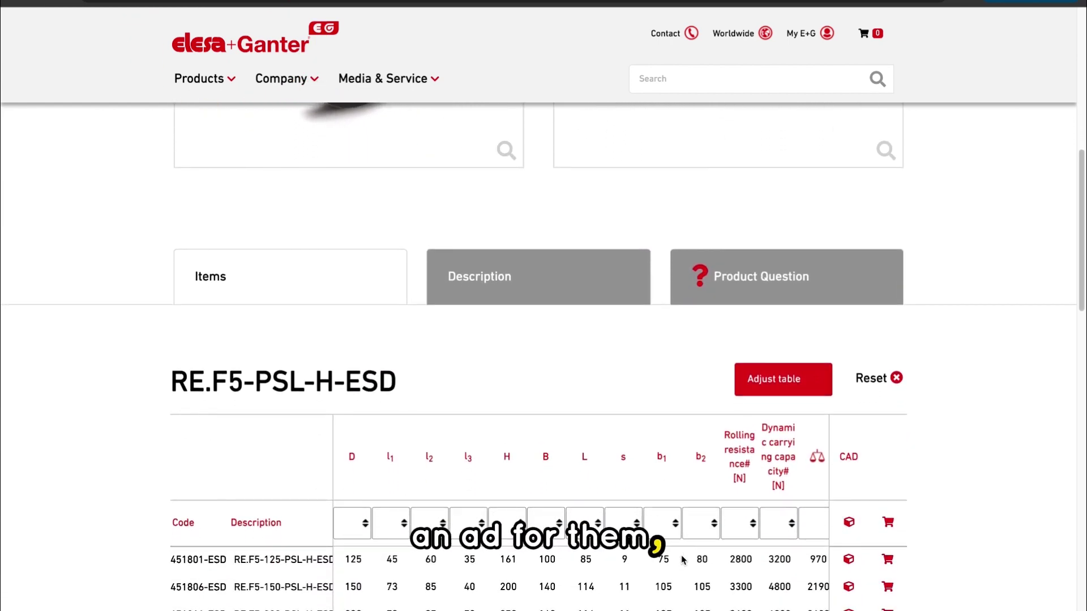
scroll(682, 559, down, 4)
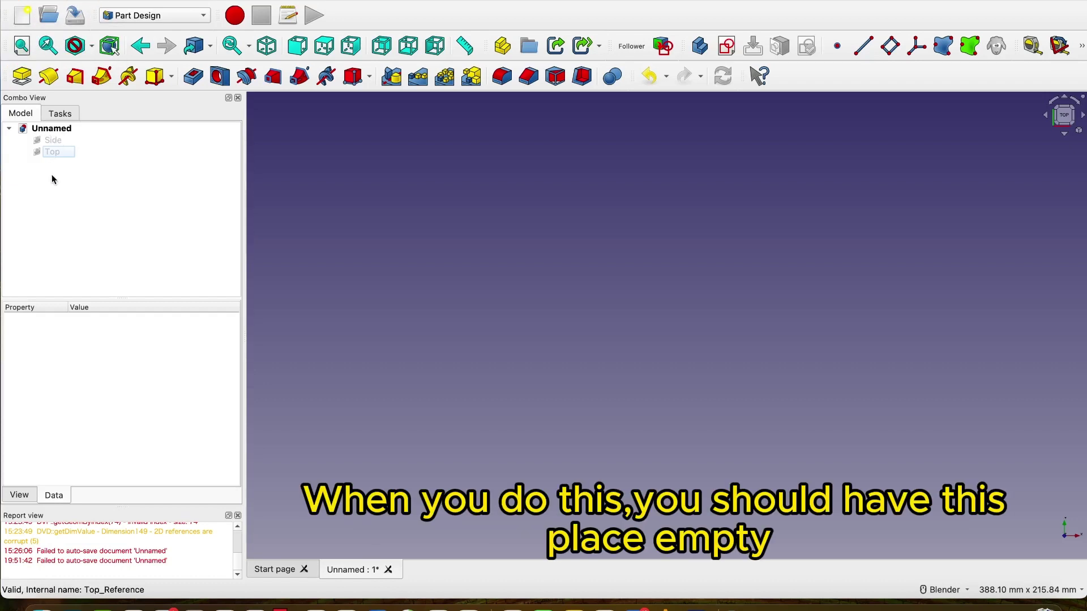
- Add a new Body to the Unnamed document, make the Top reference image visible, and select the Body
click(53, 130)
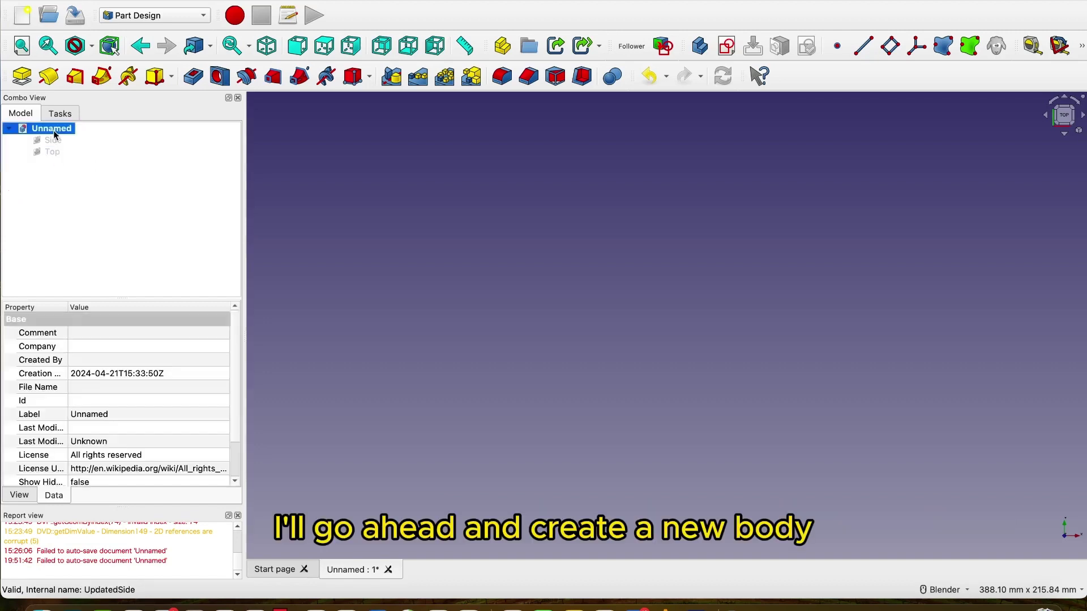
click(702, 48)
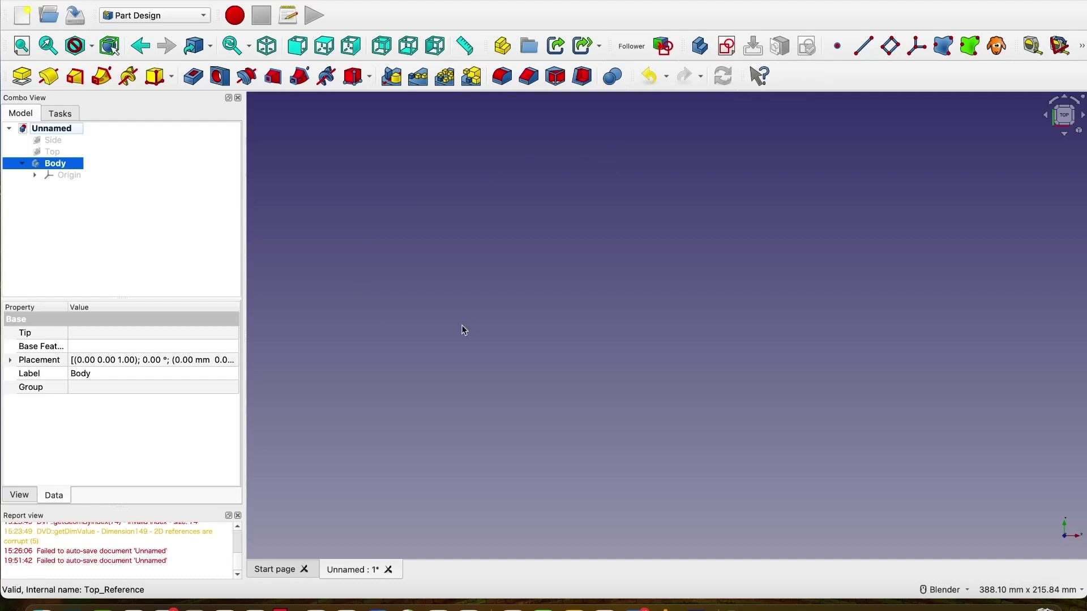
click(56, 153)
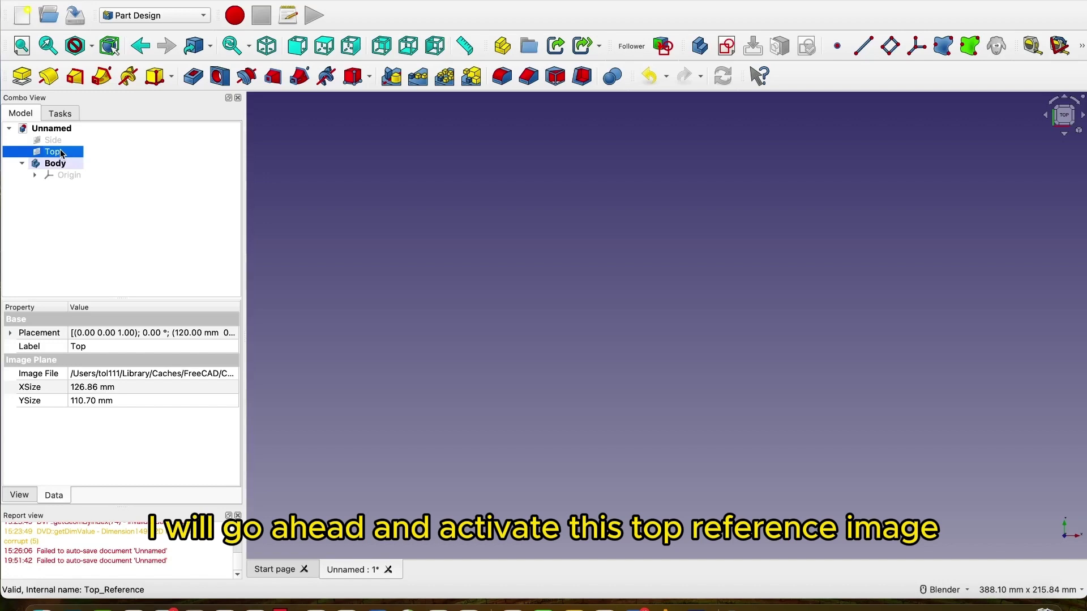
key(space)
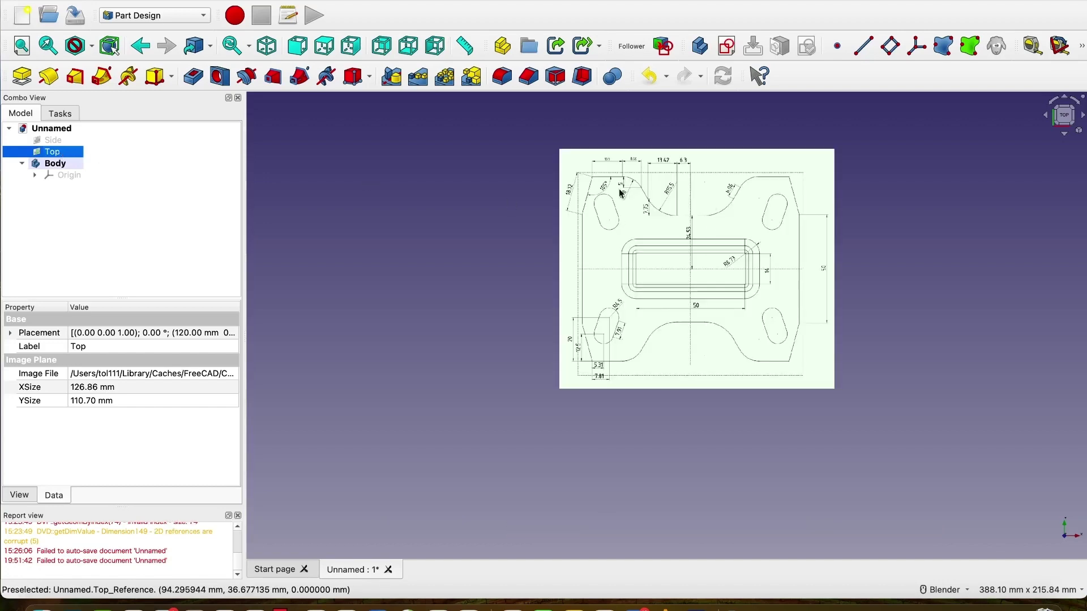
click(474, 226)
scroll(724, 156, up, 5)
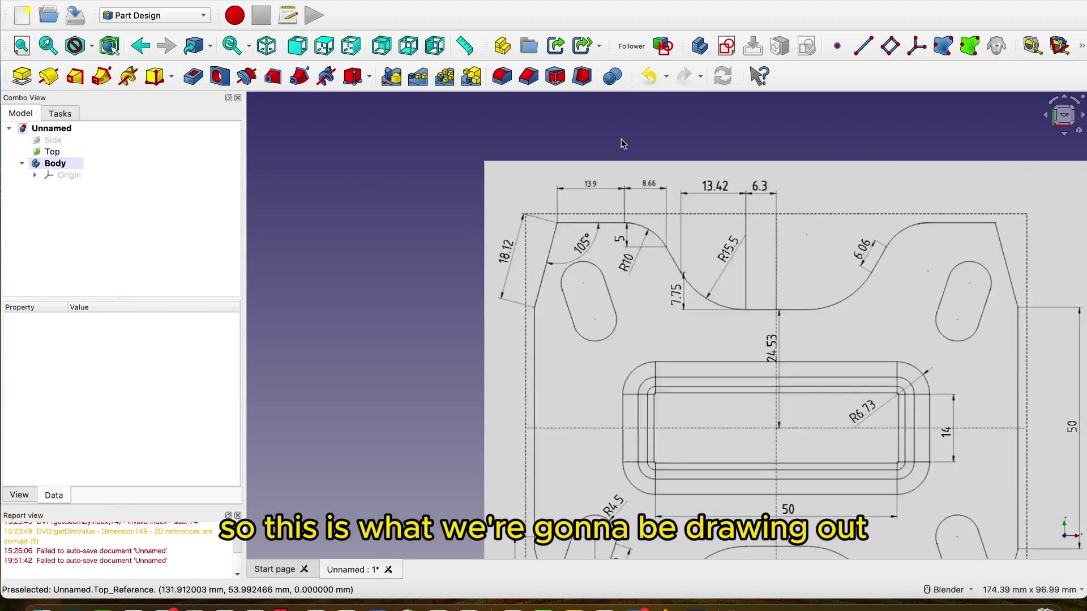
scroll(623, 141, down, 5)
click(56, 164)
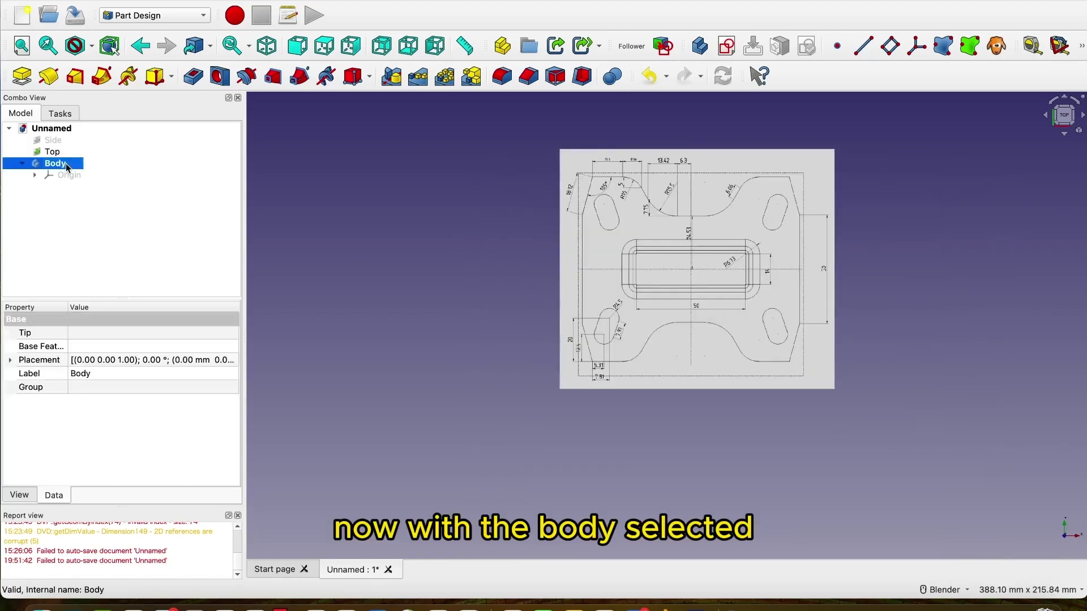
- Create a new sketch on the Body's XY base plane
click(728, 47)
scroll(365, 209, up, 4)
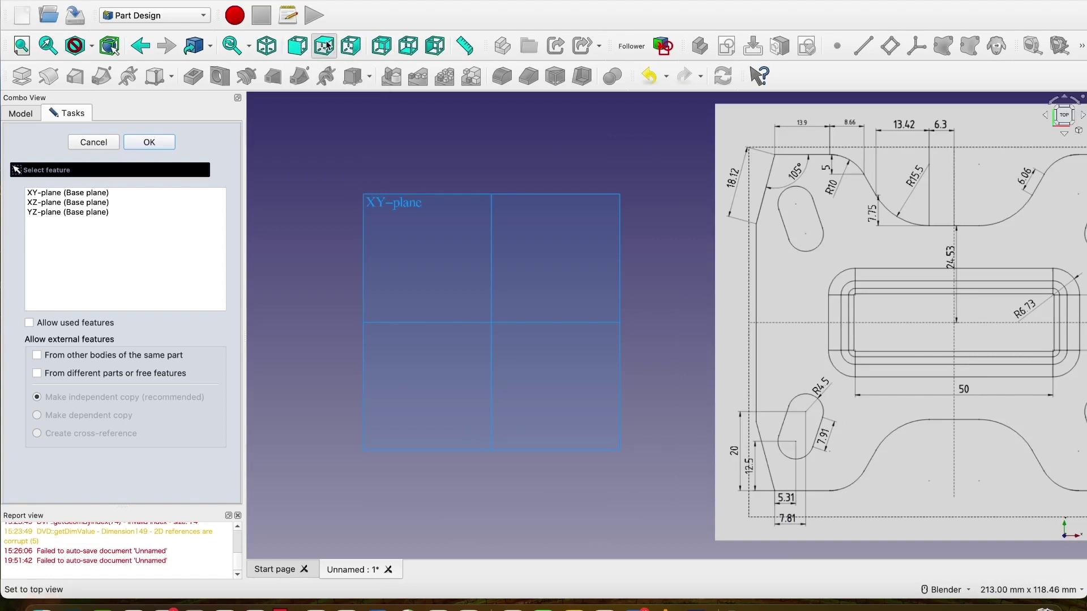
click(402, 208)
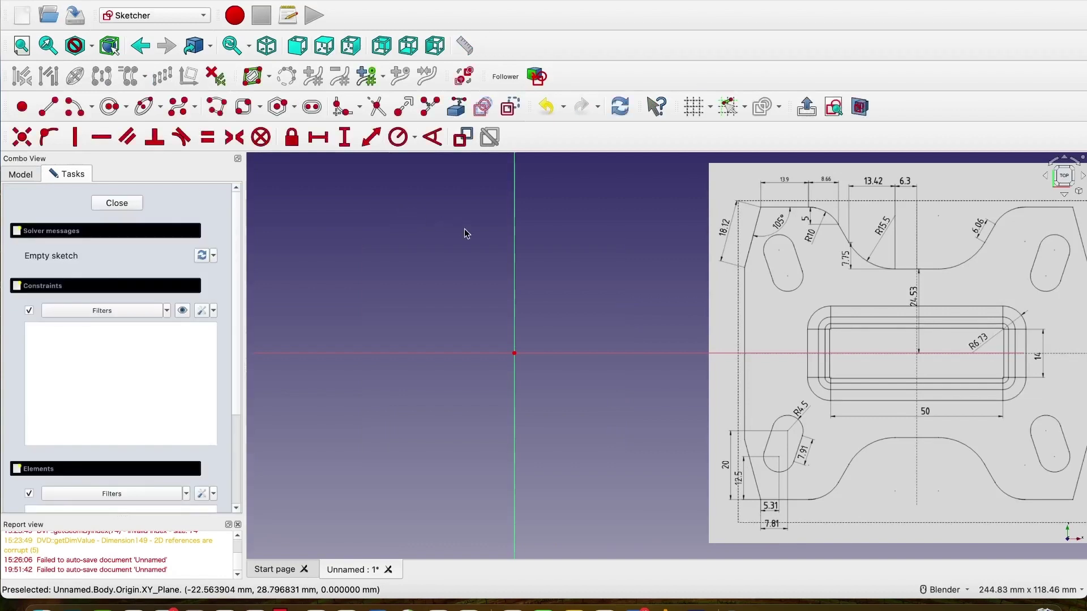
scroll(541, 288, down, 1)
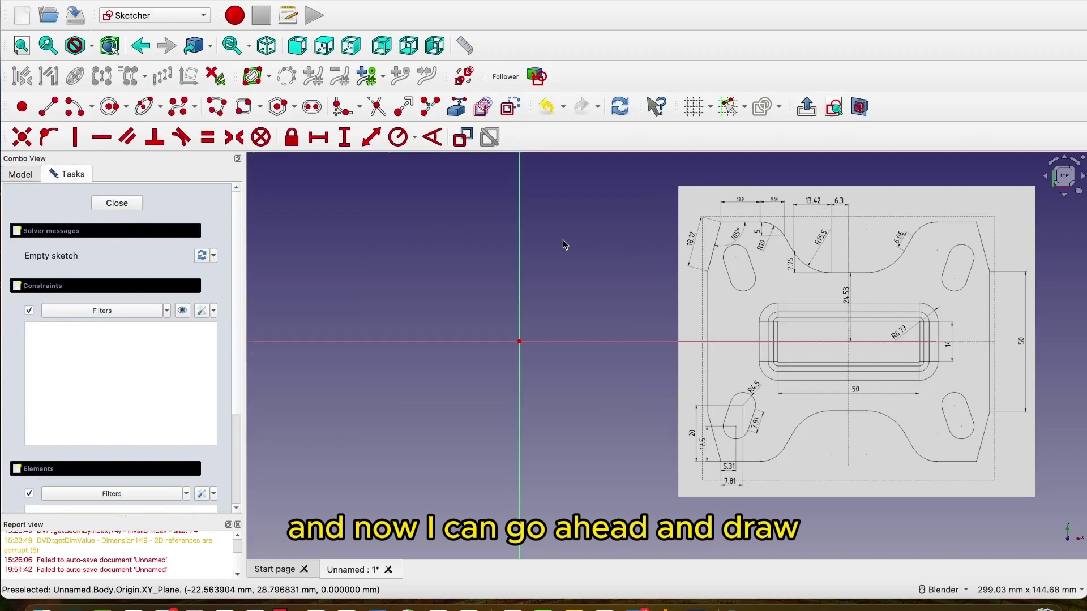
scroll(548, 220, up, 1)
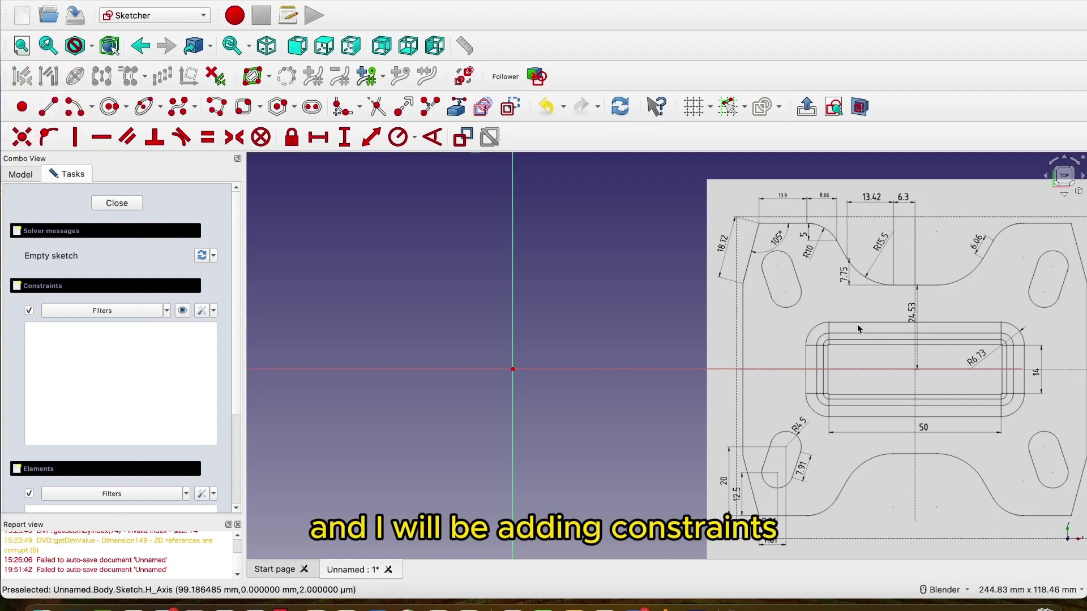
scroll(857, 328, down, 2)
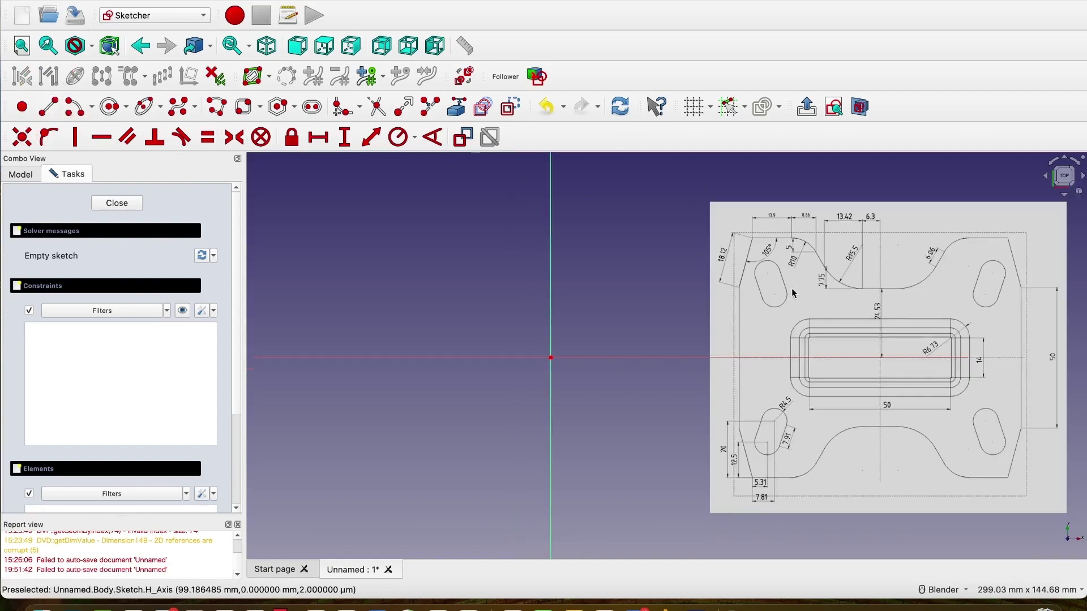
- Draw a single arc above the horizontal axis, just left of the vertical axis
click(75, 107)
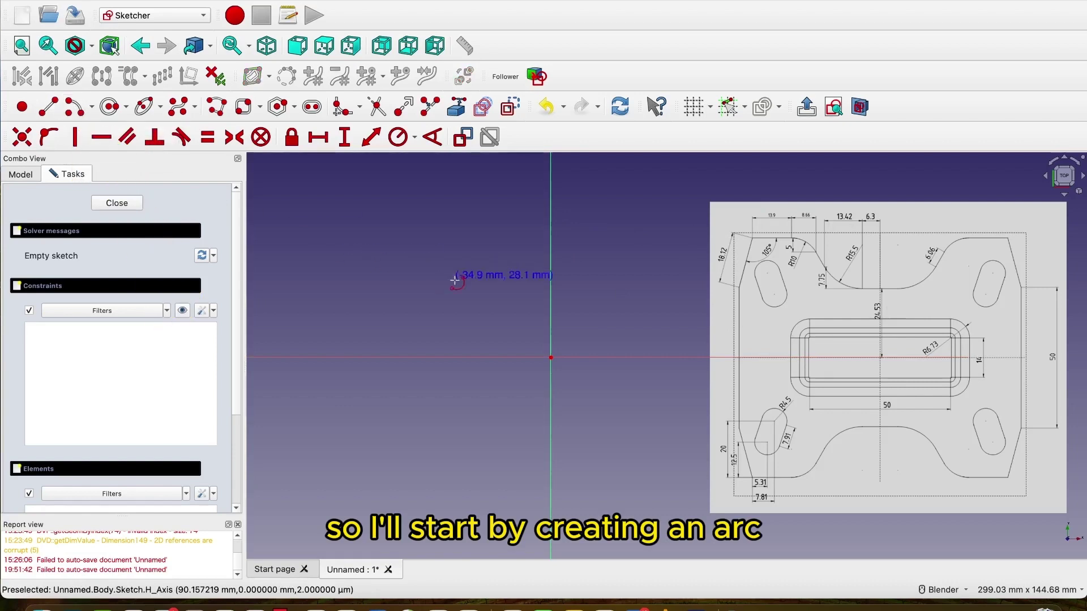
click(521, 266)
click(521, 320)
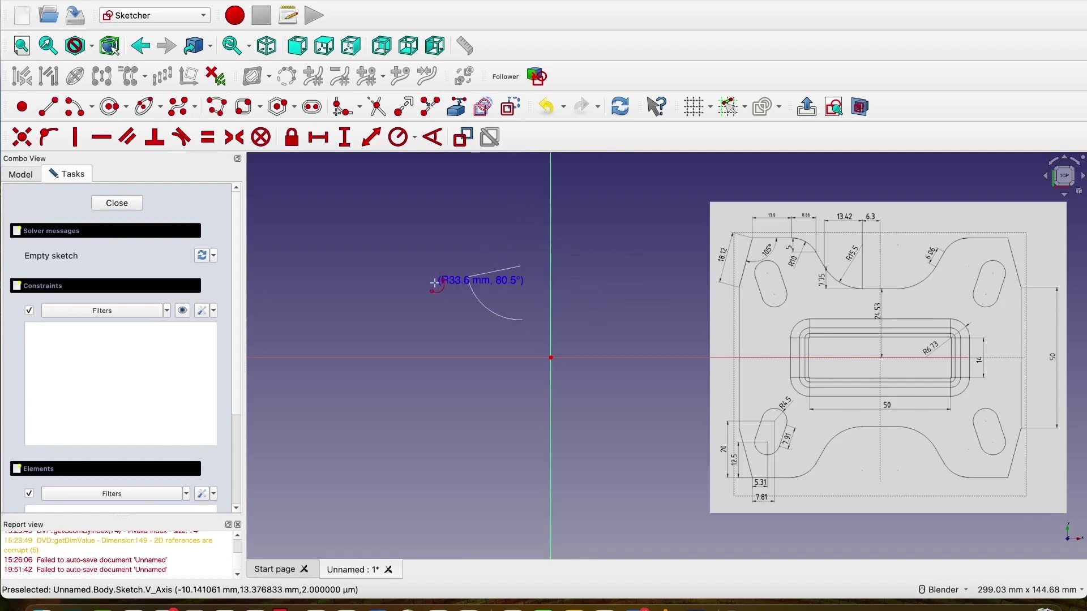
click(451, 298)
right_click(451, 297)
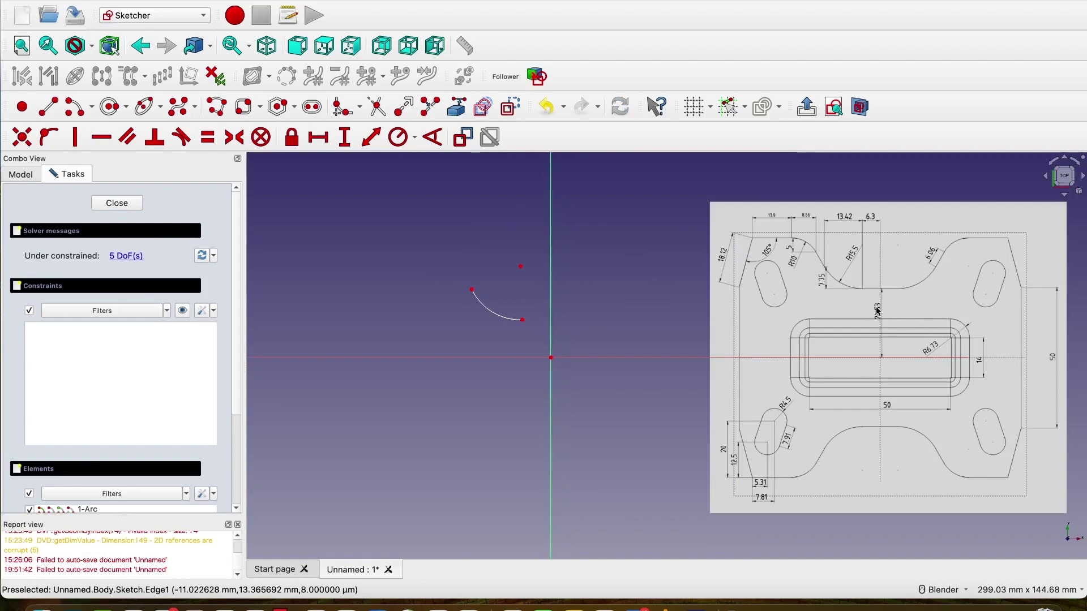
scroll(531, 326, up, 3)
scroll(532, 326, down, 2)
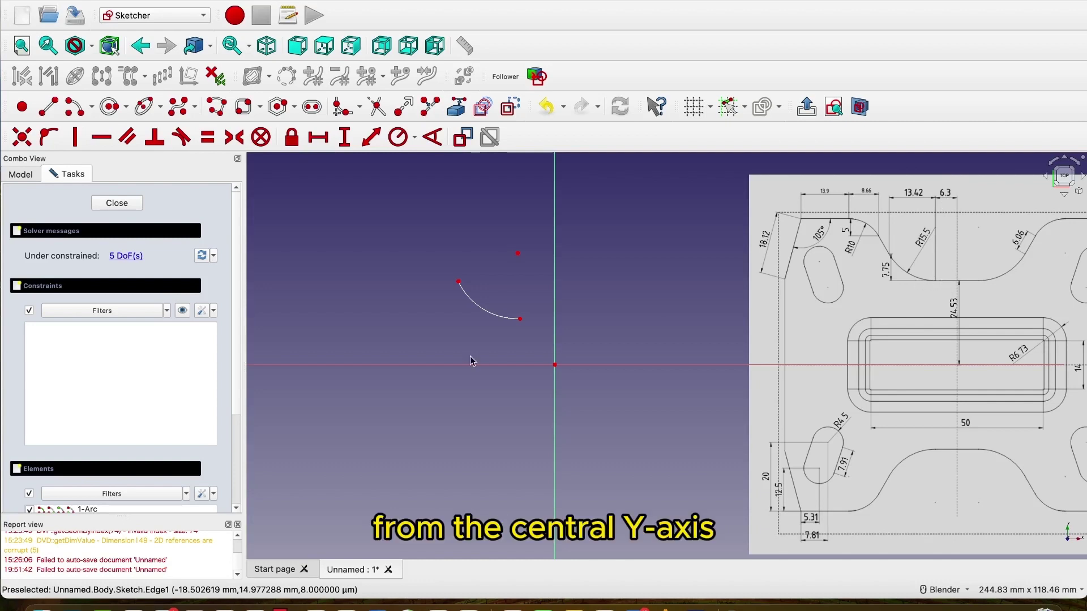
mouse_move(962, 193)
mouse_down()
mouse_move(928, 232)
mouse_move(941, 245)
mouse_up()
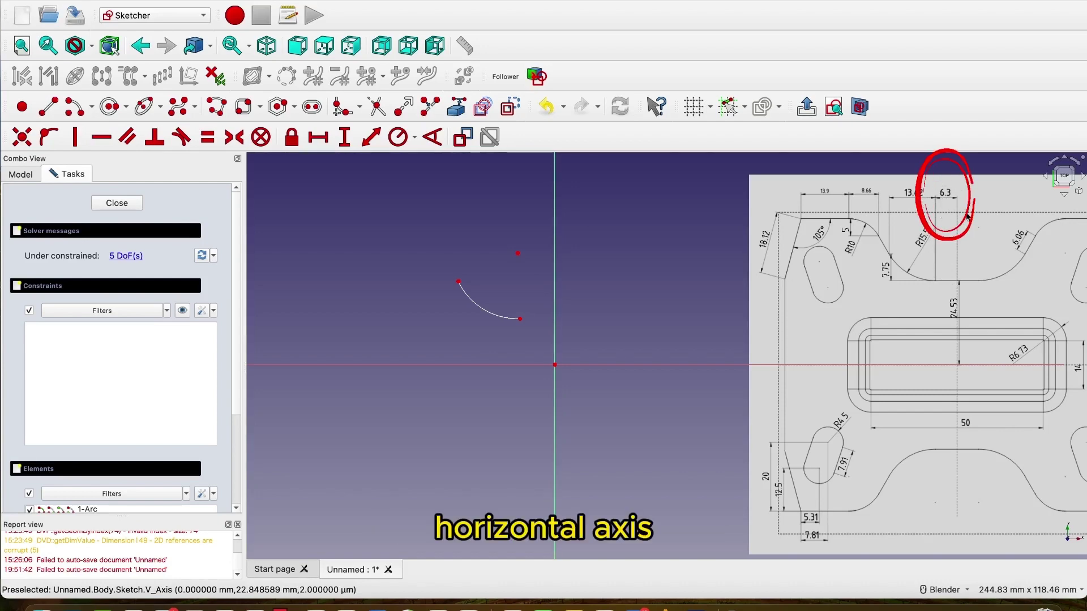
drag(956, 288, 951, 340)
scroll(962, 316, up, 5)
drag(940, 249, 962, 294)
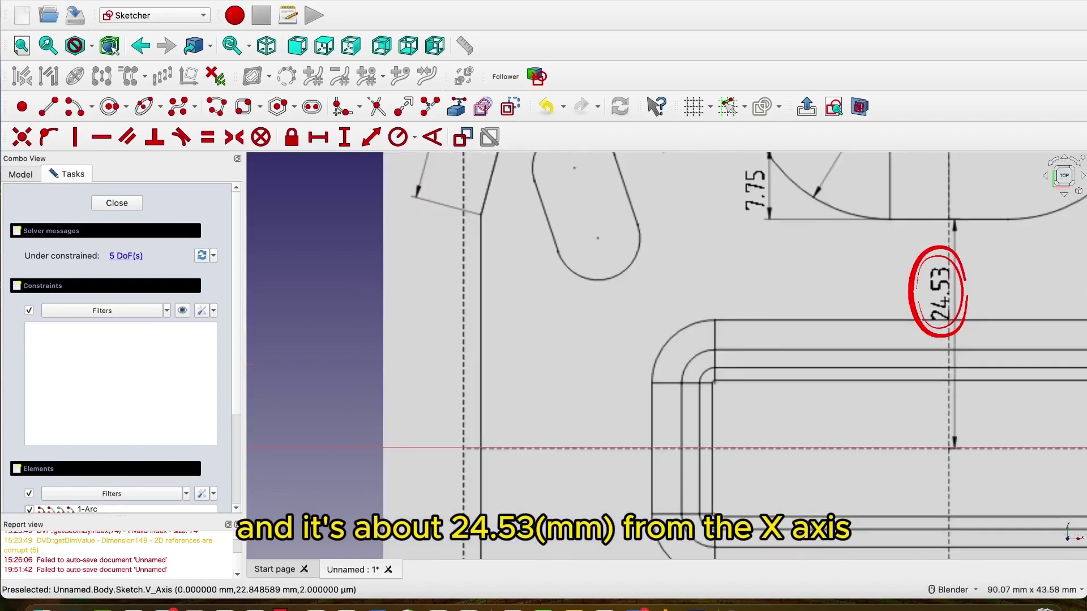
scroll(942, 314, down, 5)
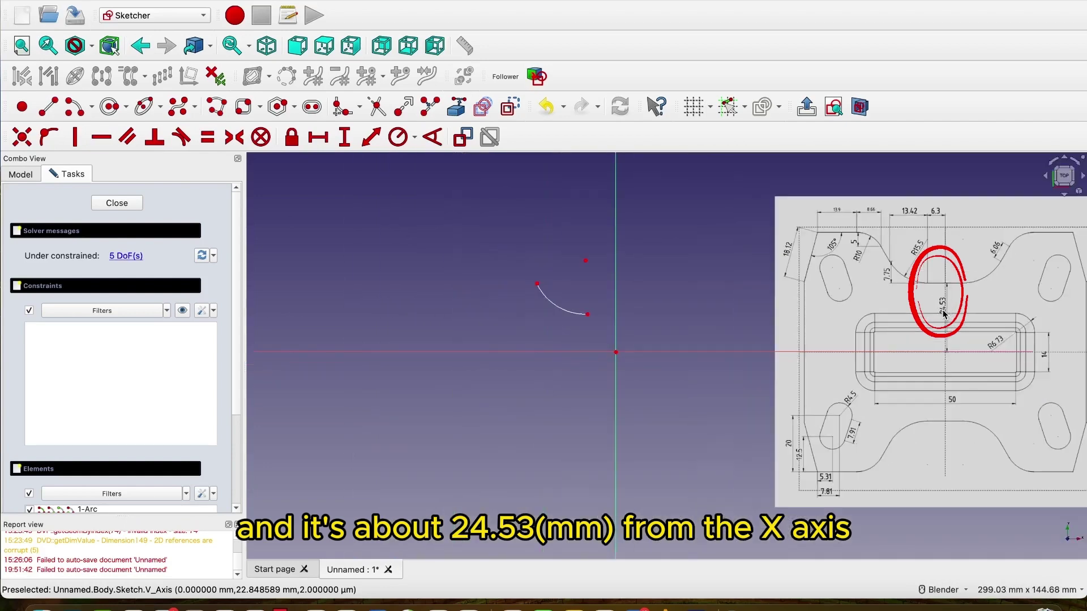
- Place the arc's lower endpoint 6.3 mm horizontally from the sketch origin
click(318, 137)
click(587, 314)
click(616, 351)
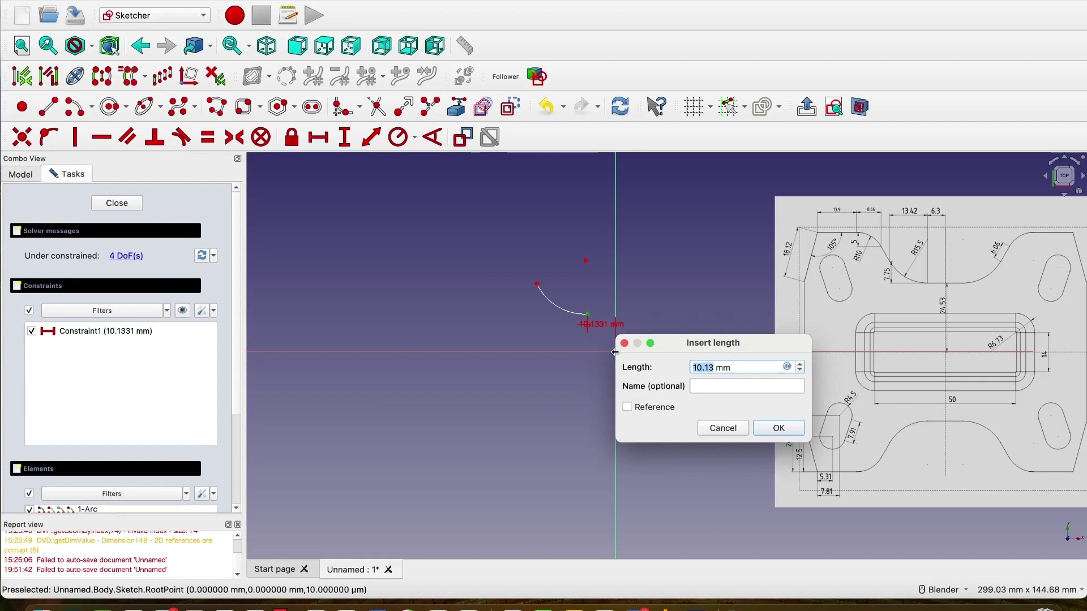
text(6.3)
click(779, 428)
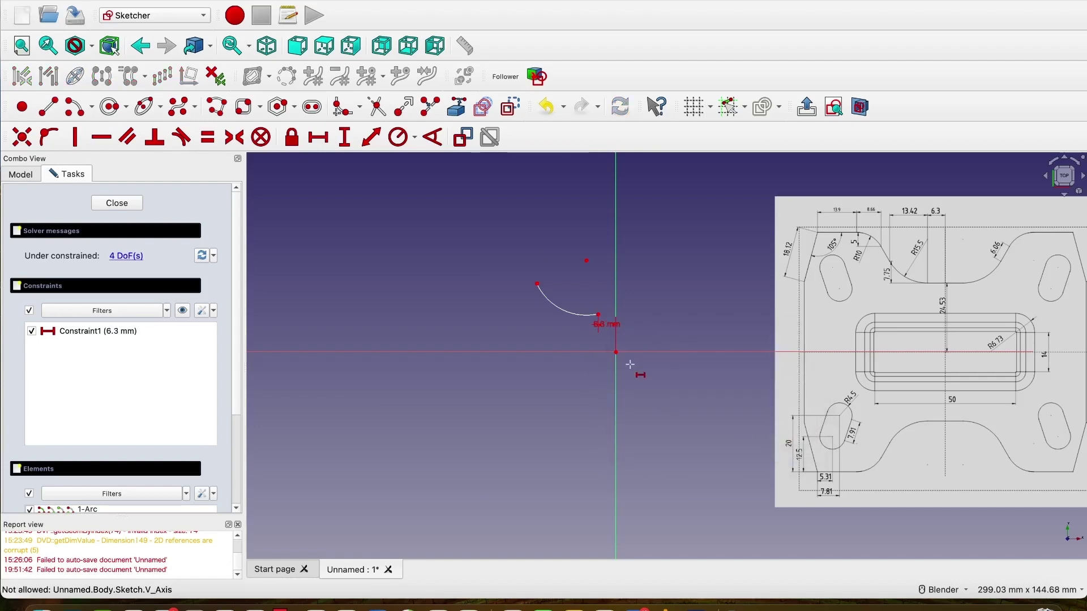
scroll(950, 311, up, 3)
scroll(951, 311, down, 3)
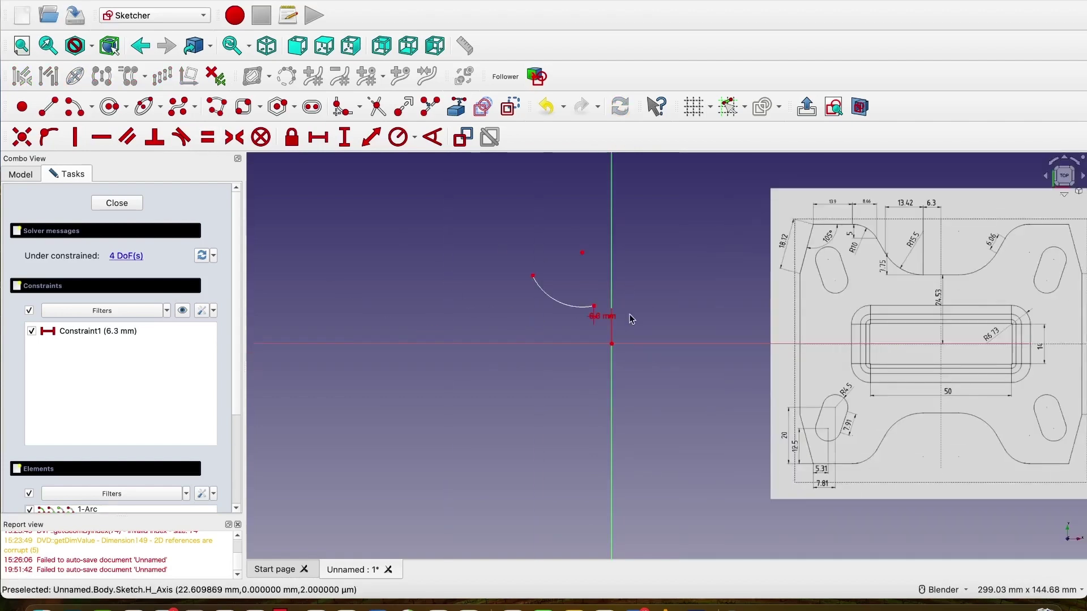
drag(602, 317, 603, 271)
- Set the lower endpoint 24.53 mm vertically from the origin and enlarge the arc
click(344, 138)
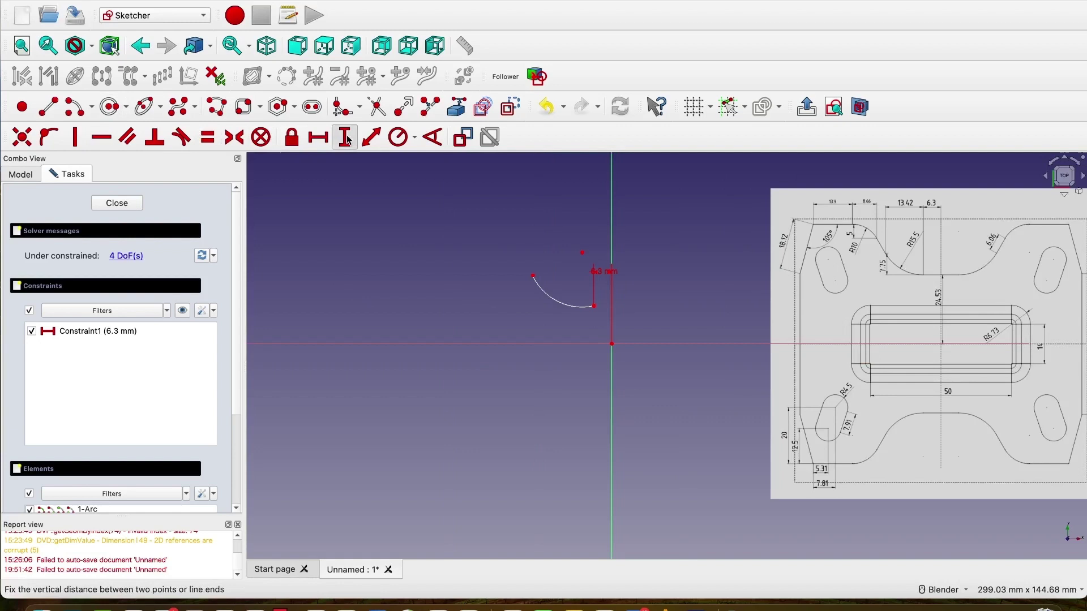
click(594, 306)
click(611, 343)
text(24)
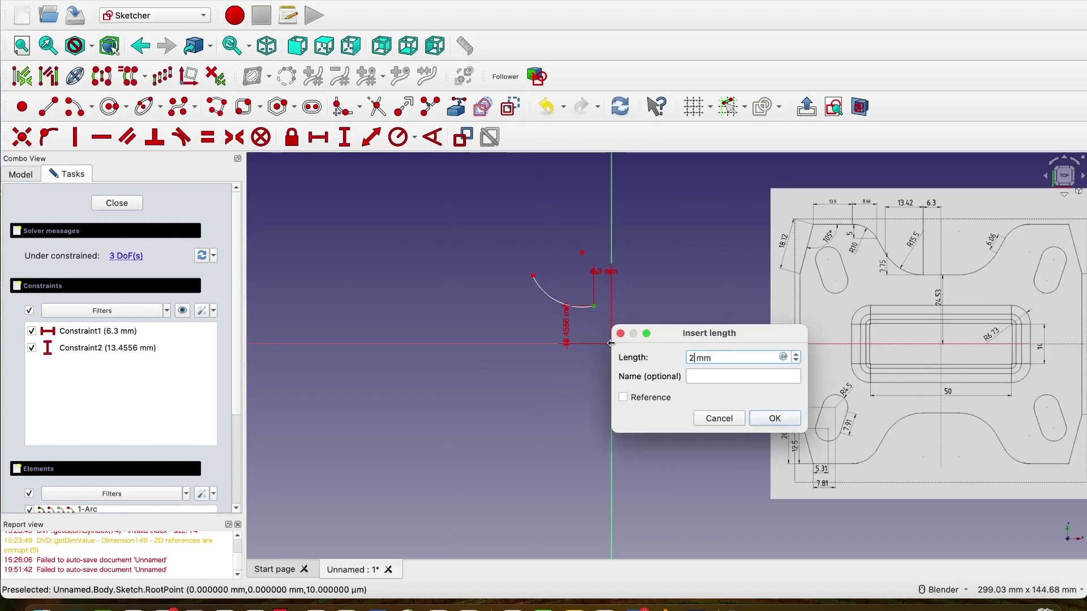
text(.53)
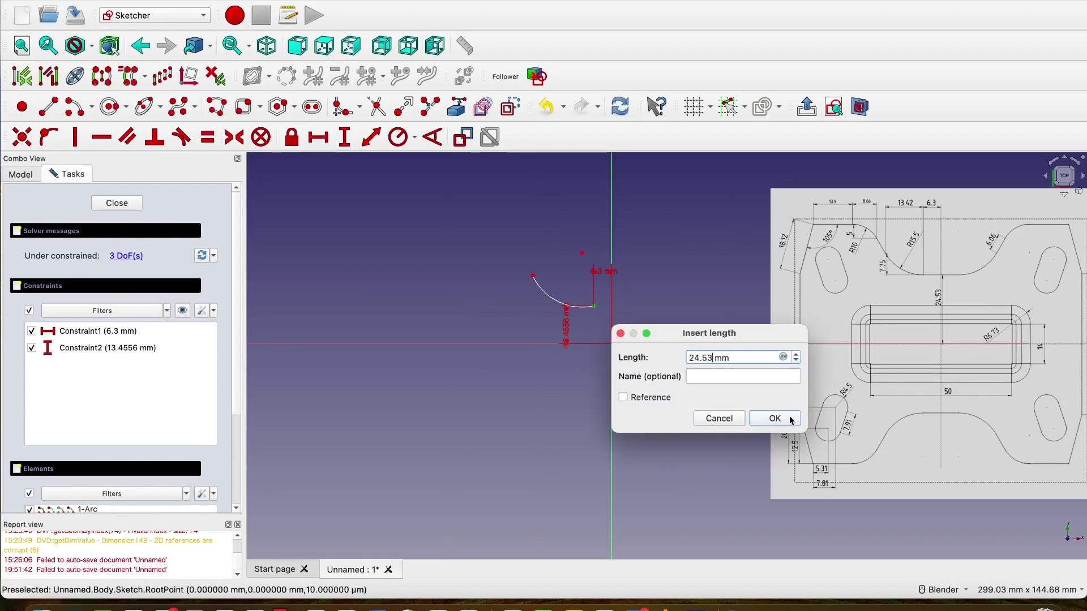
click(774, 419)
drag(566, 317, 653, 320)
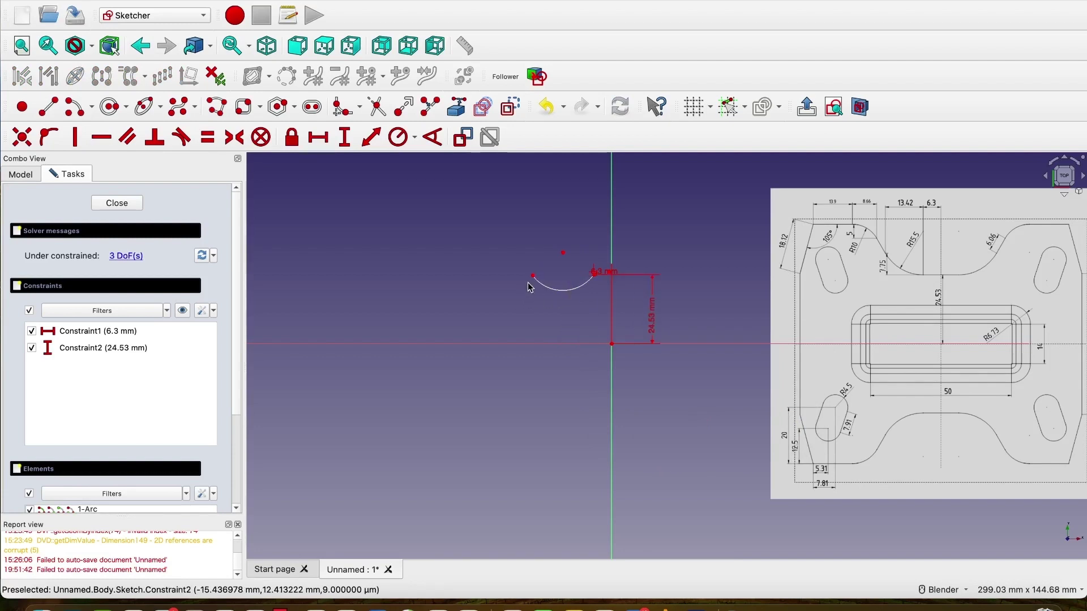
scroll(529, 287, up, 2)
shift+middle_drag(529, 287, 512, 356)
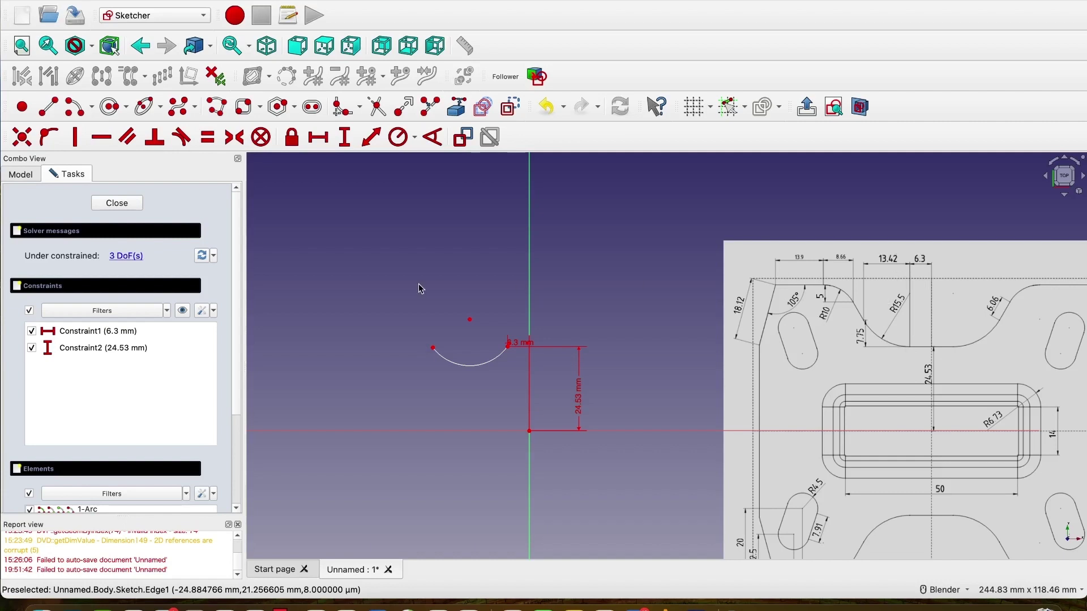
drag(433, 347, 437, 309)
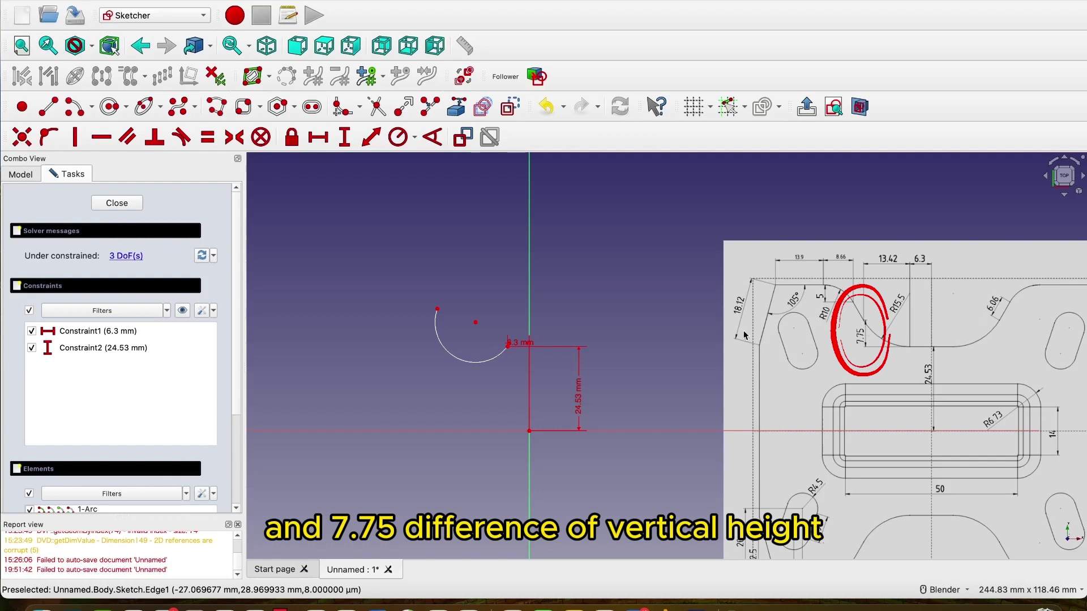
- Add a 7.75 mm vertical distance between the arc's two endpoints
click(344, 137)
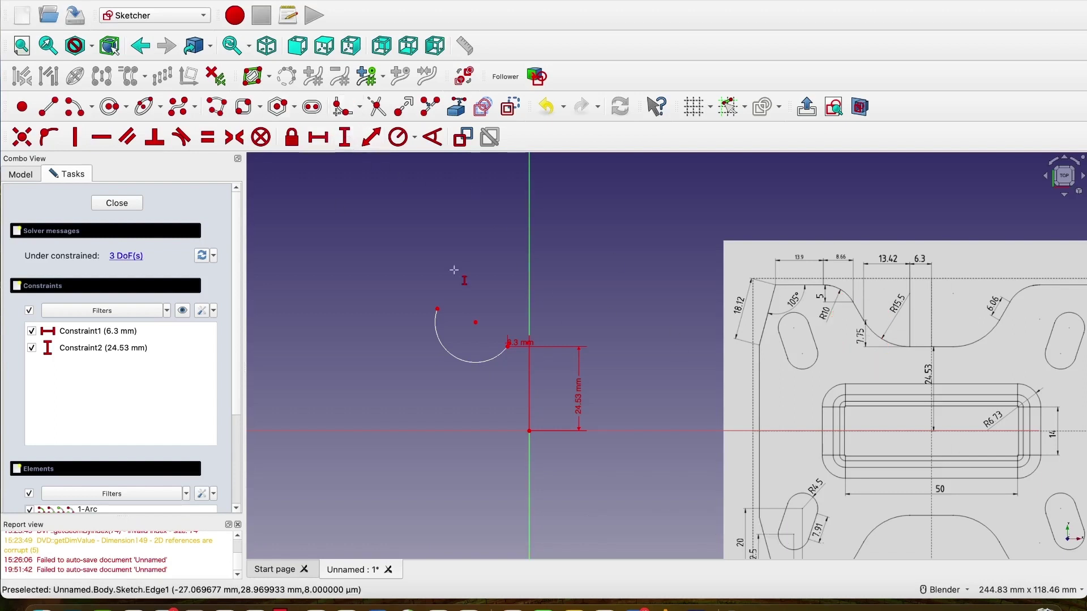
click(437, 309)
click(508, 345)
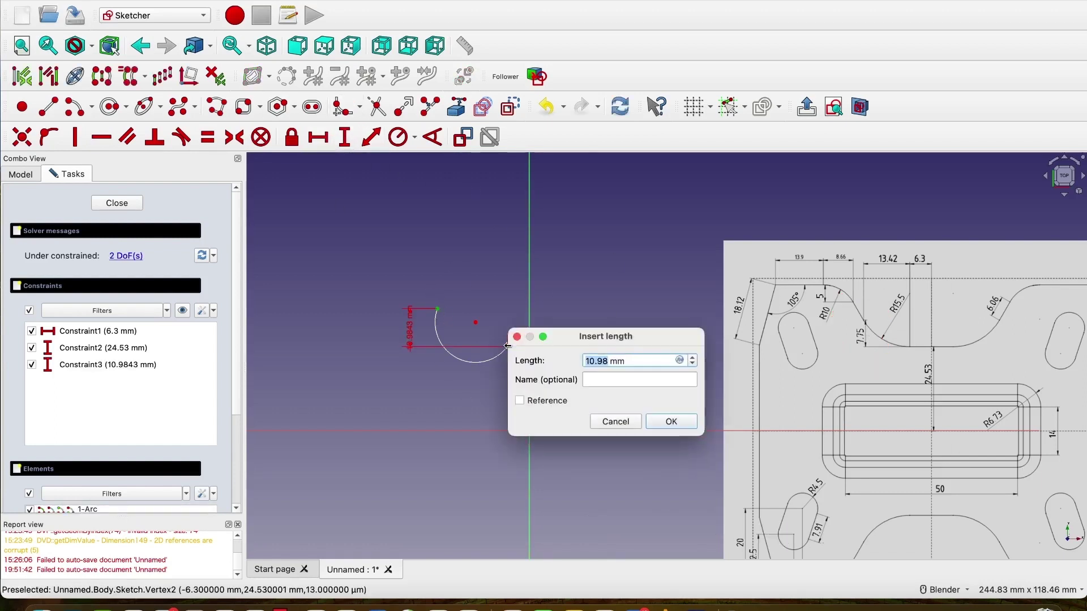
text(7.75)
click(671, 422)
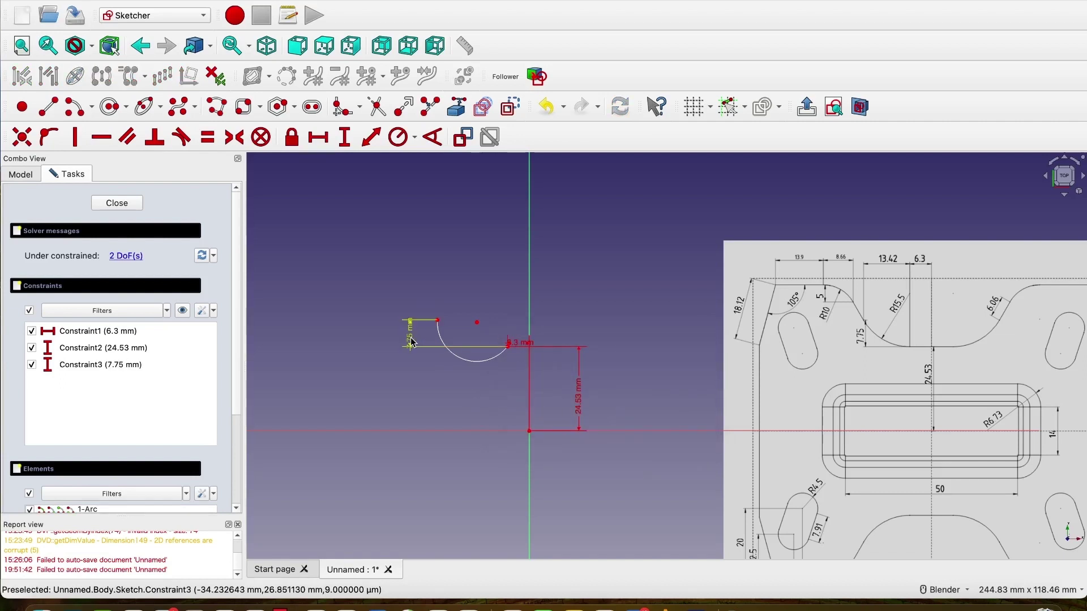
drag(411, 341, 559, 308)
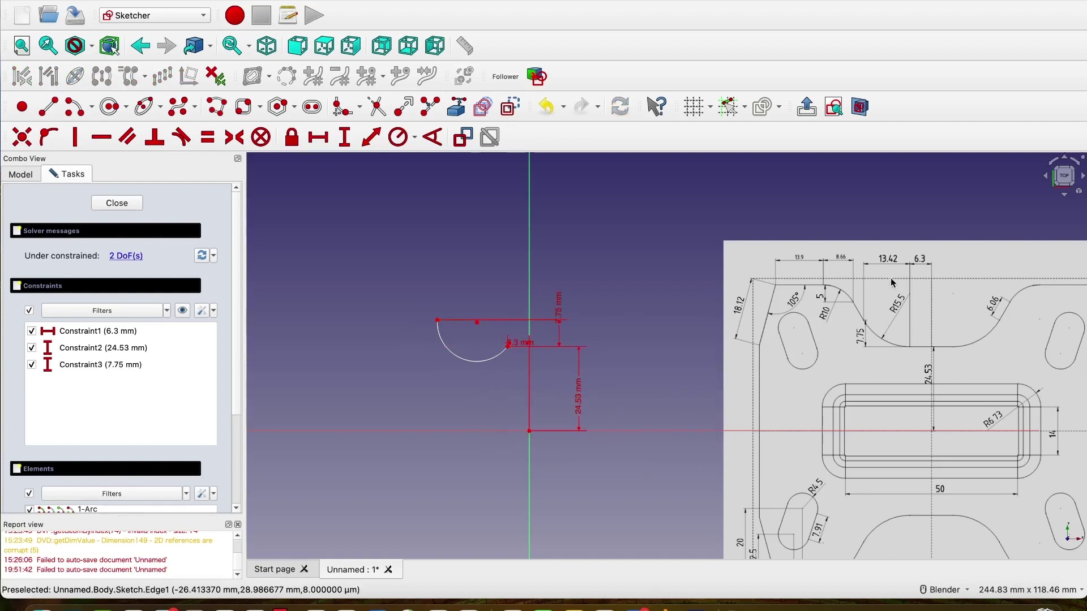
- Add a 13.42 mm horizontal distance between the arc's two endpoints
click(318, 137)
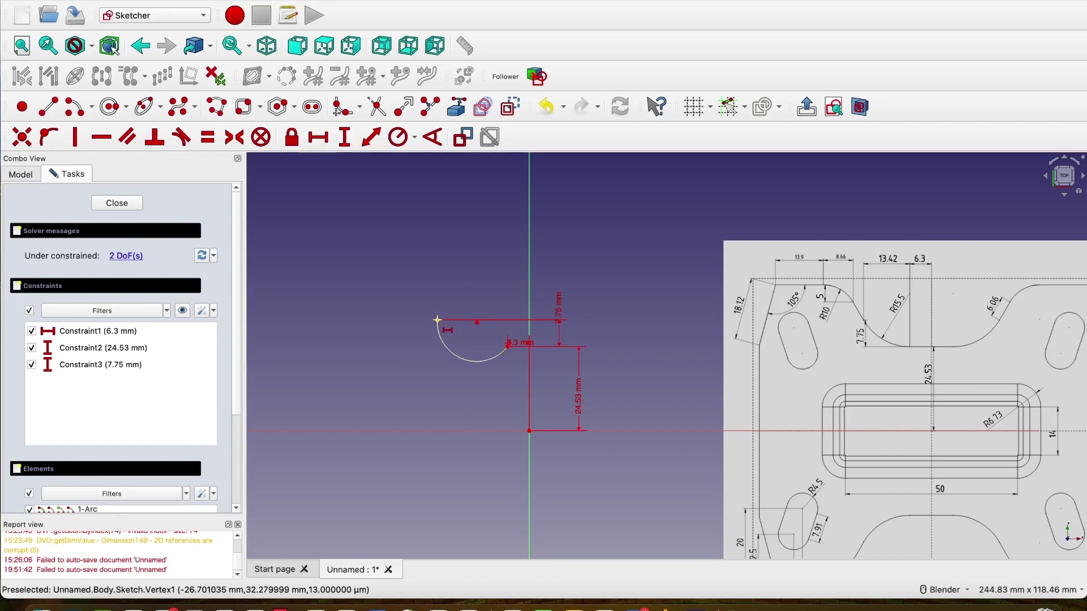
click(437, 320)
click(507, 346)
text(13.42)
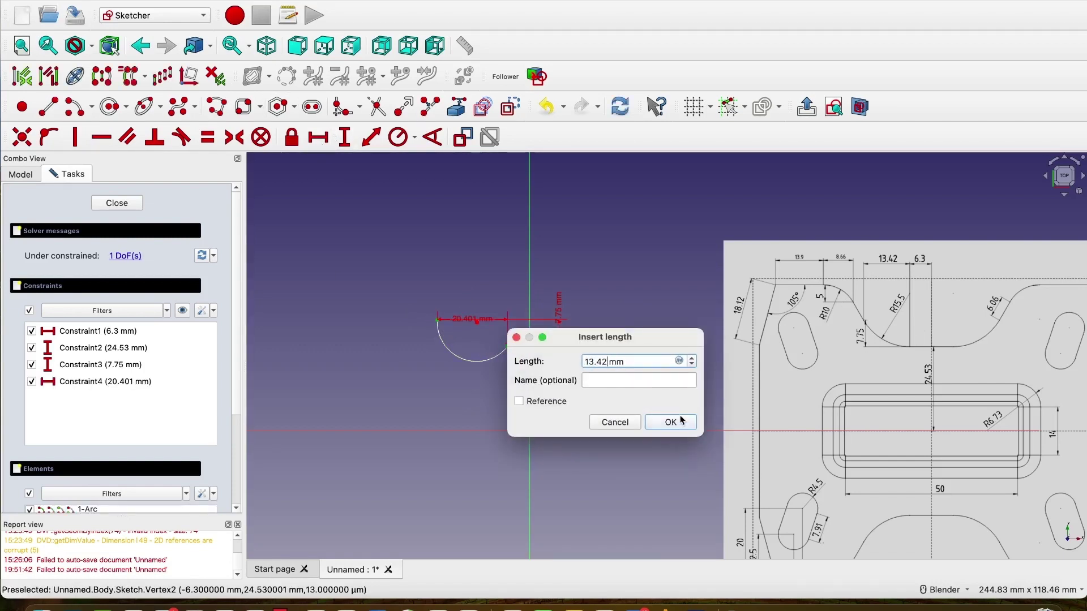
click(671, 421)
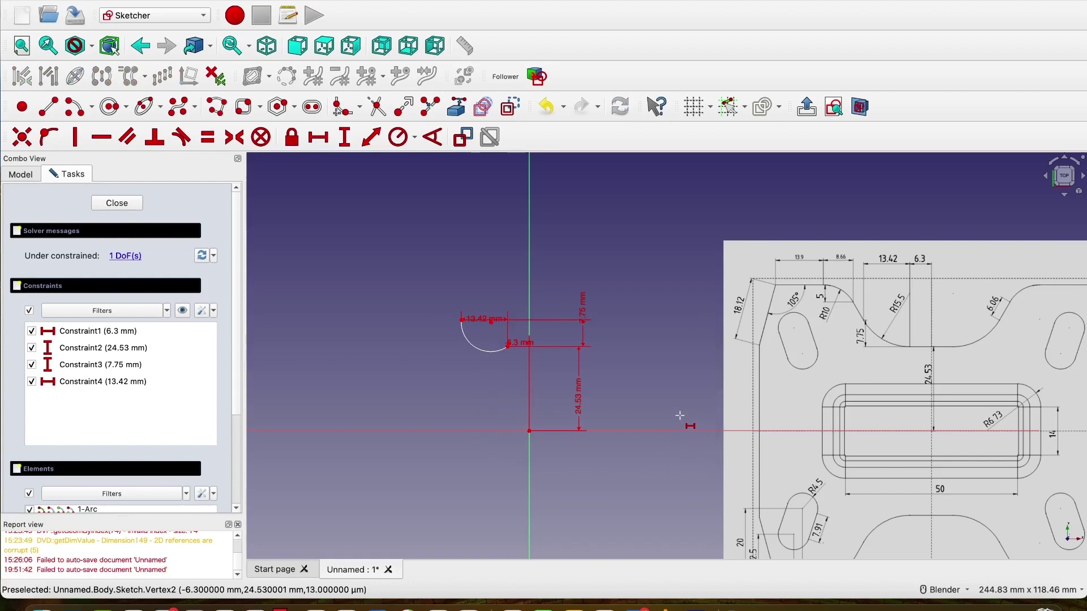
scroll(492, 325, up, 5)
scroll(467, 314, down, 5)
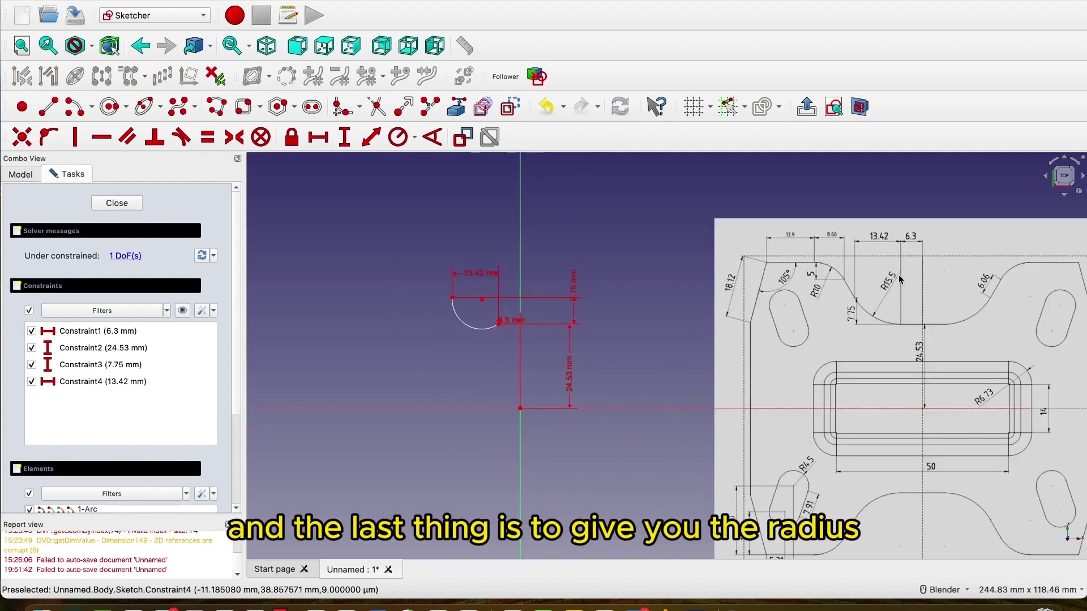
- Constrain the arc's radius to 15.5 mm using the K R shortcut
key(k)
key(r)
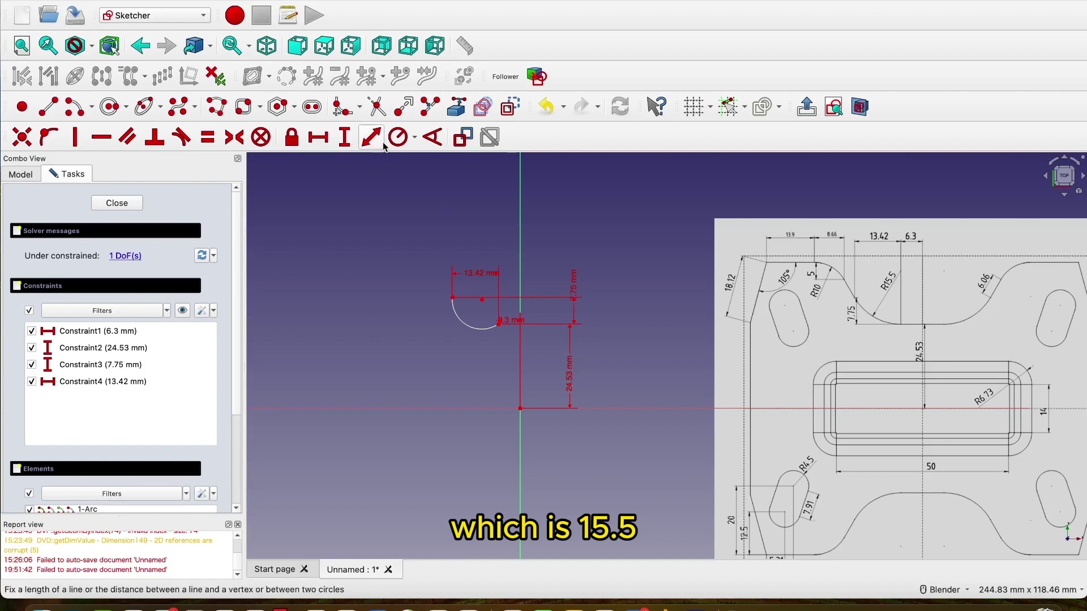
click(474, 328)
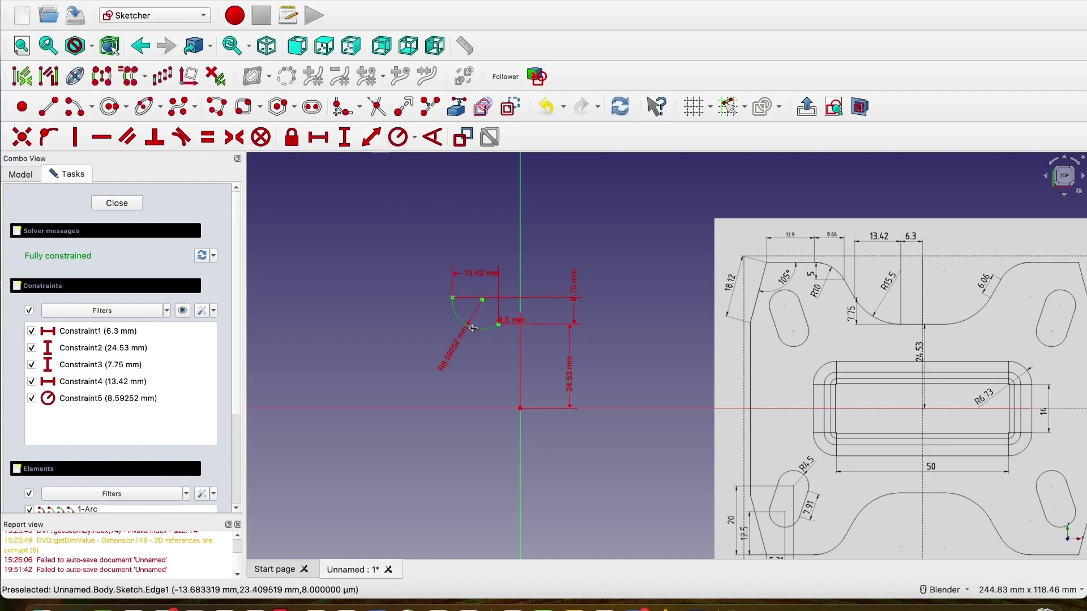
text(15.5)
key(Return)
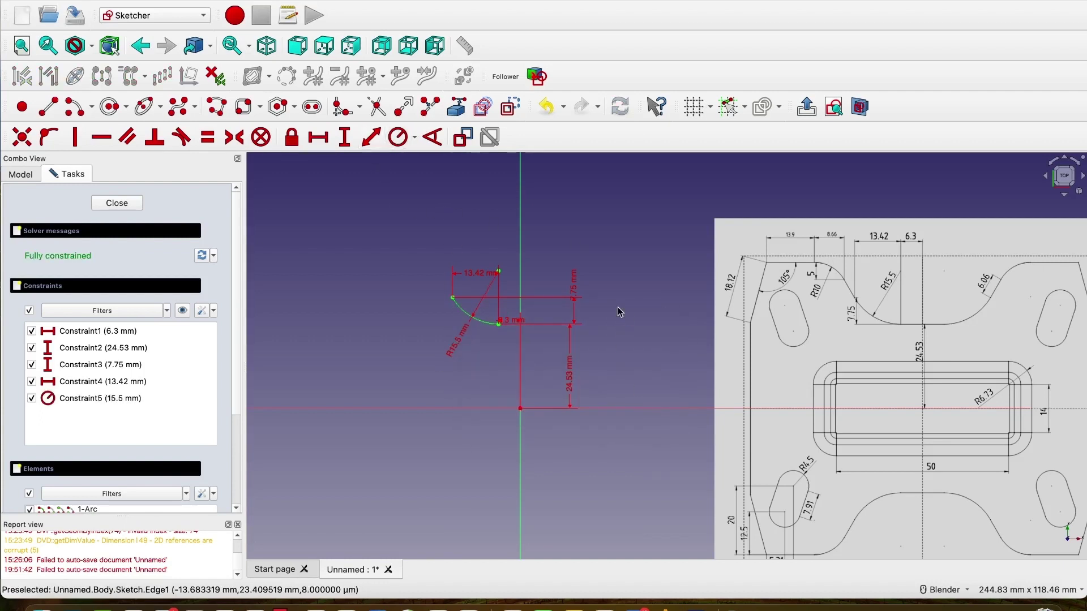
scroll(857, 311, up, 2)
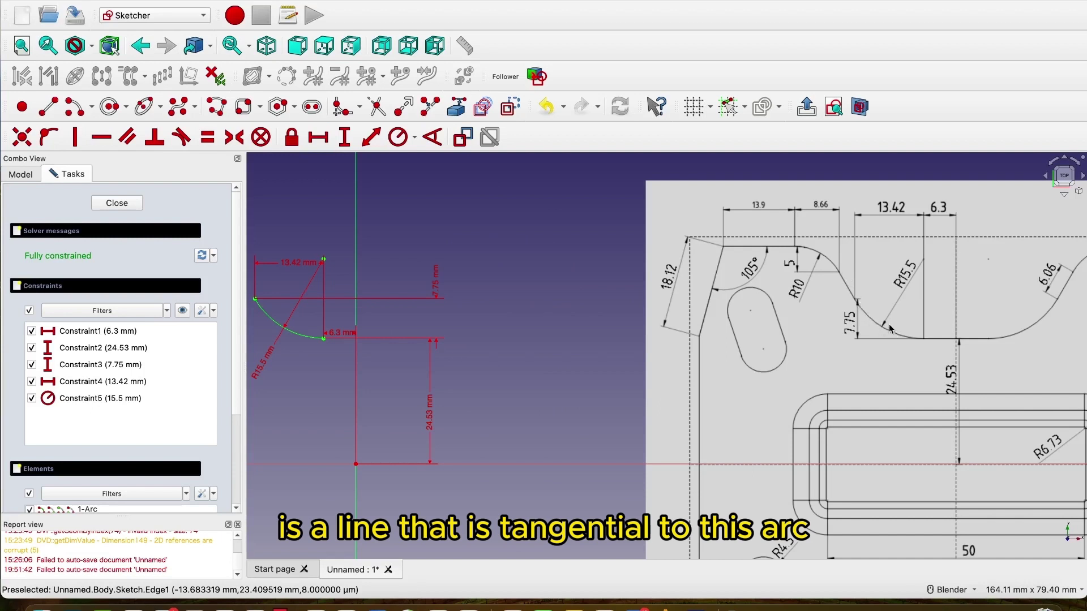
scroll(890, 328, down, 1)
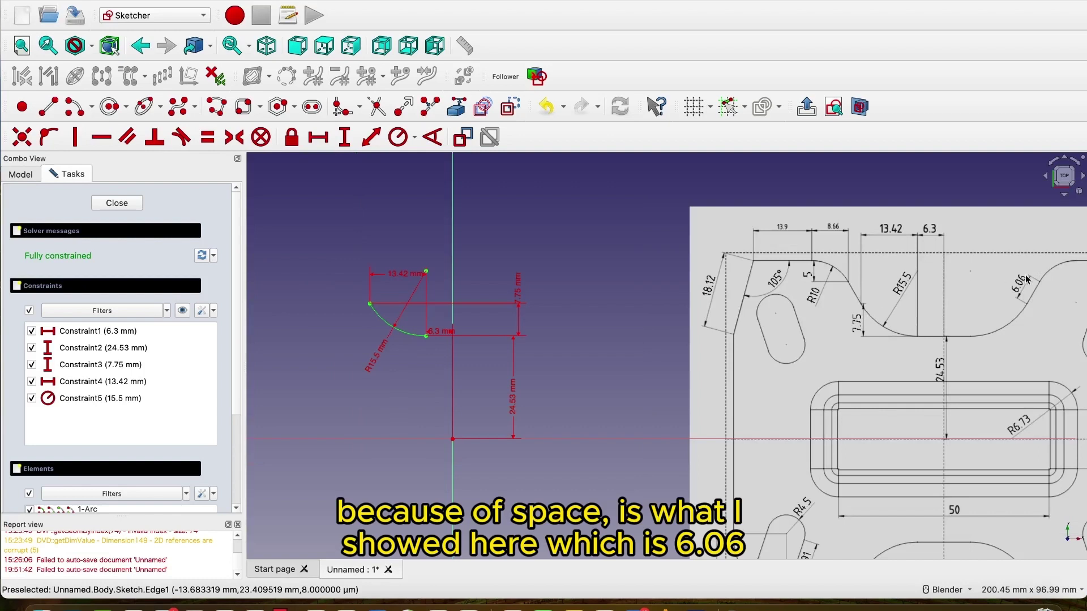
mouse_move(1004, 269)
mouse_down()
mouse_move(1018, 322)
mouse_move(1027, 280)
mouse_up()
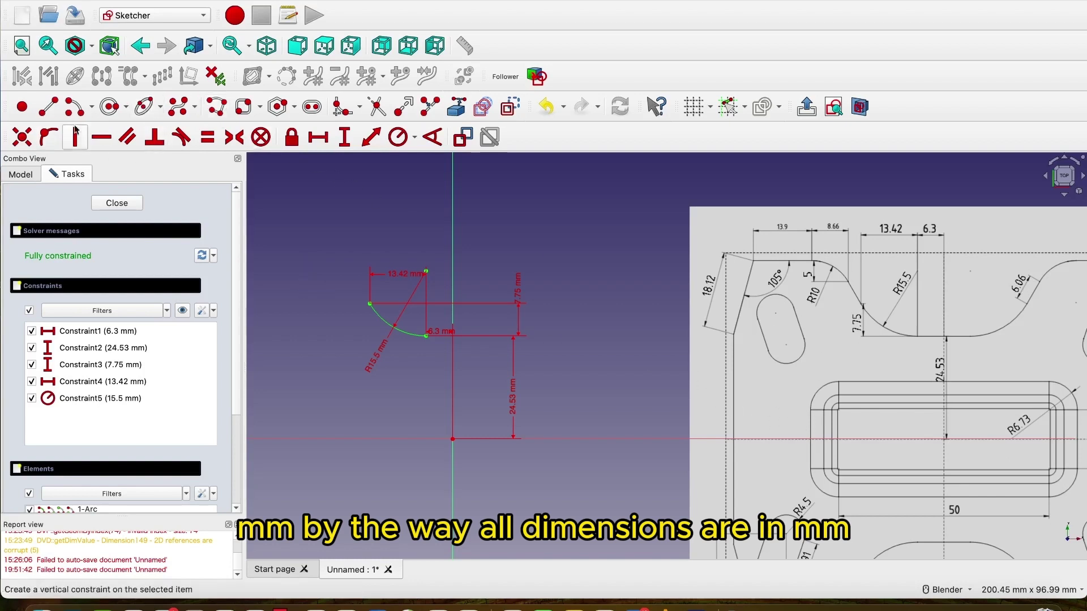
- Draw a line up-left from the arc's upper end and set its length to 6.06 mm
click(47, 107)
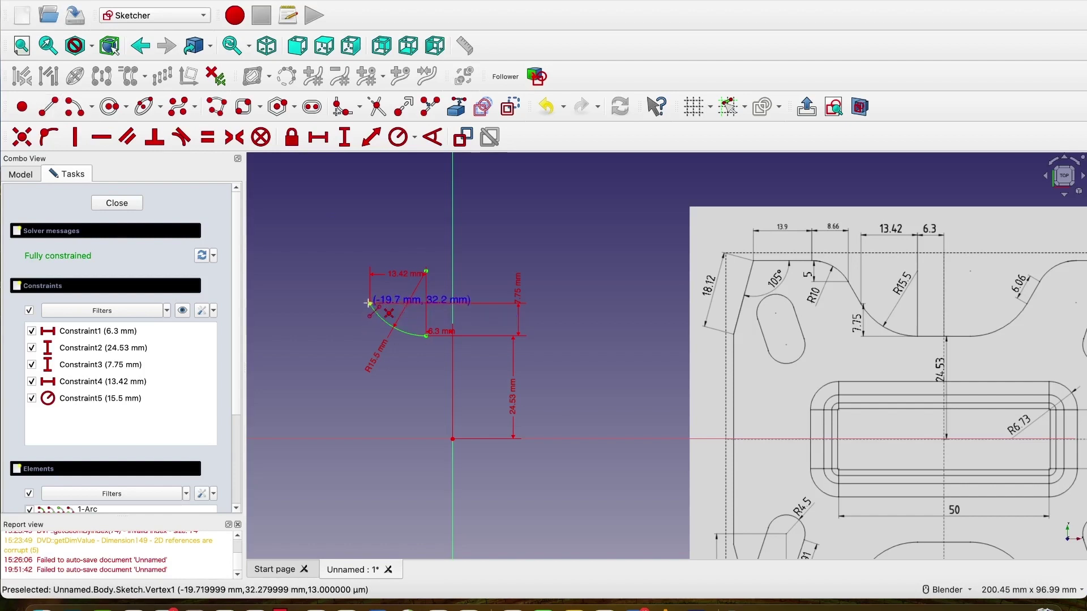
click(369, 303)
click(314, 213)
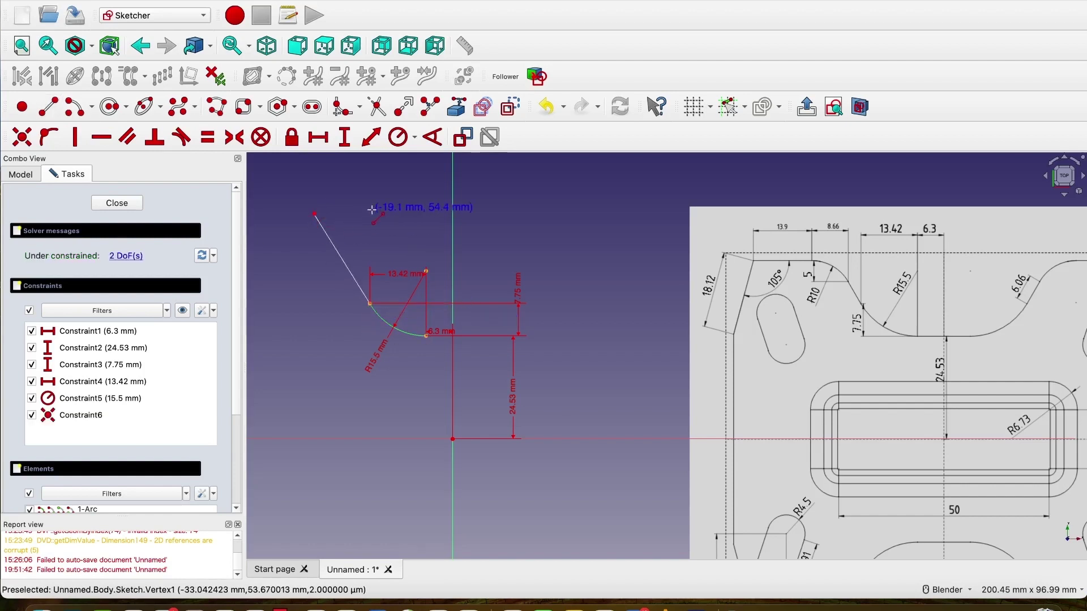
click(338, 251)
text(6.06)
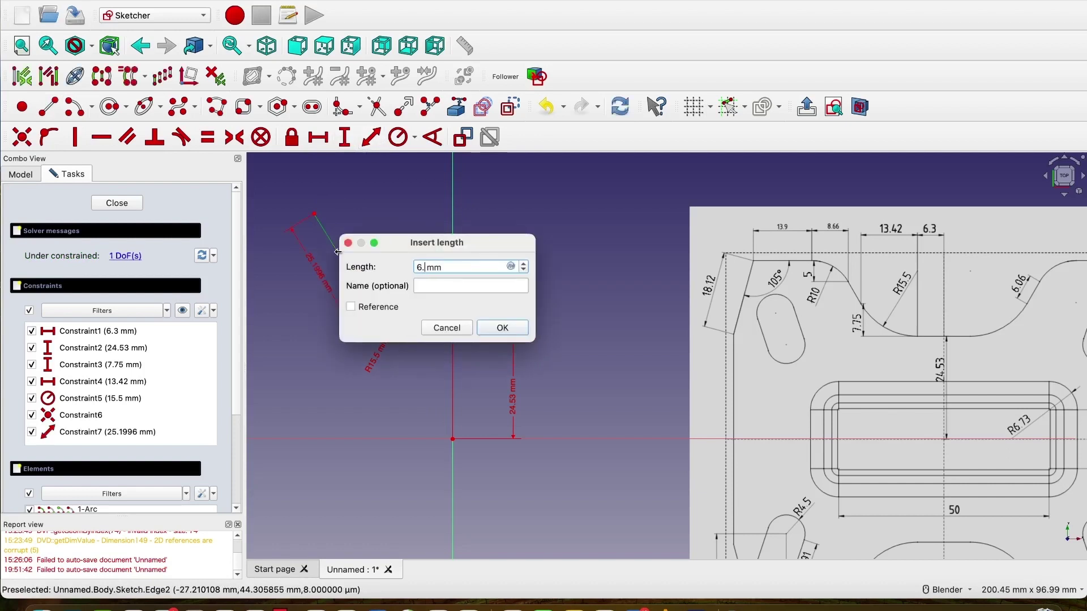
click(503, 327)
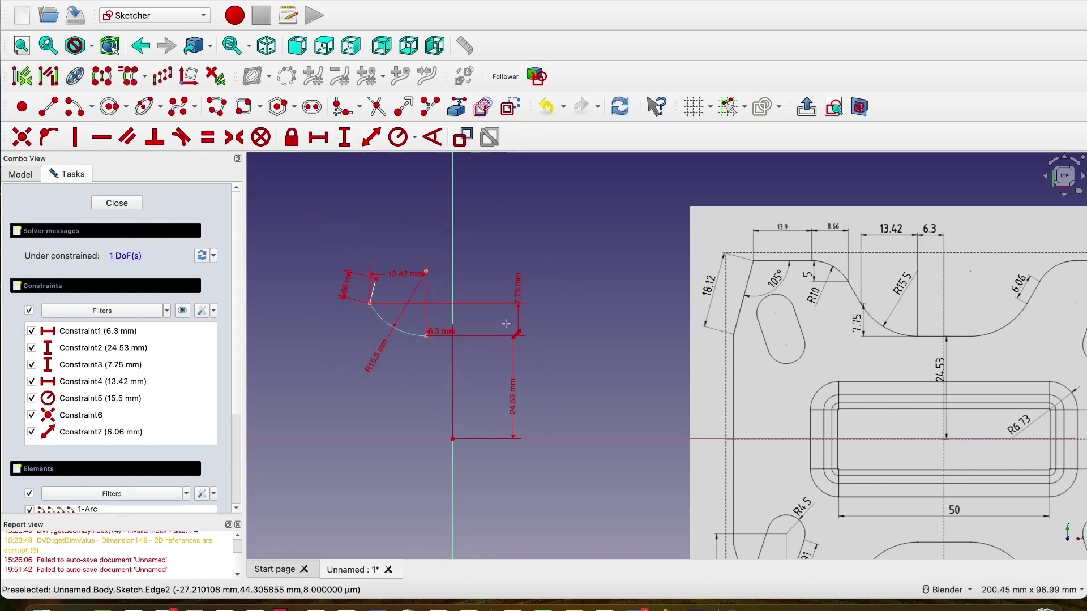
scroll(376, 292, up, 5)
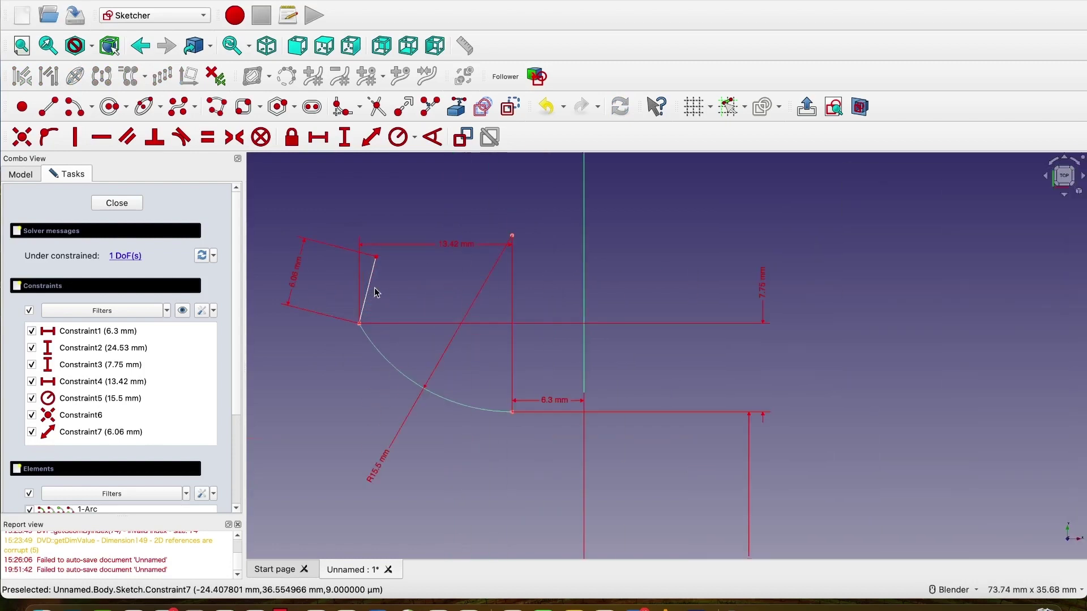
click(367, 307)
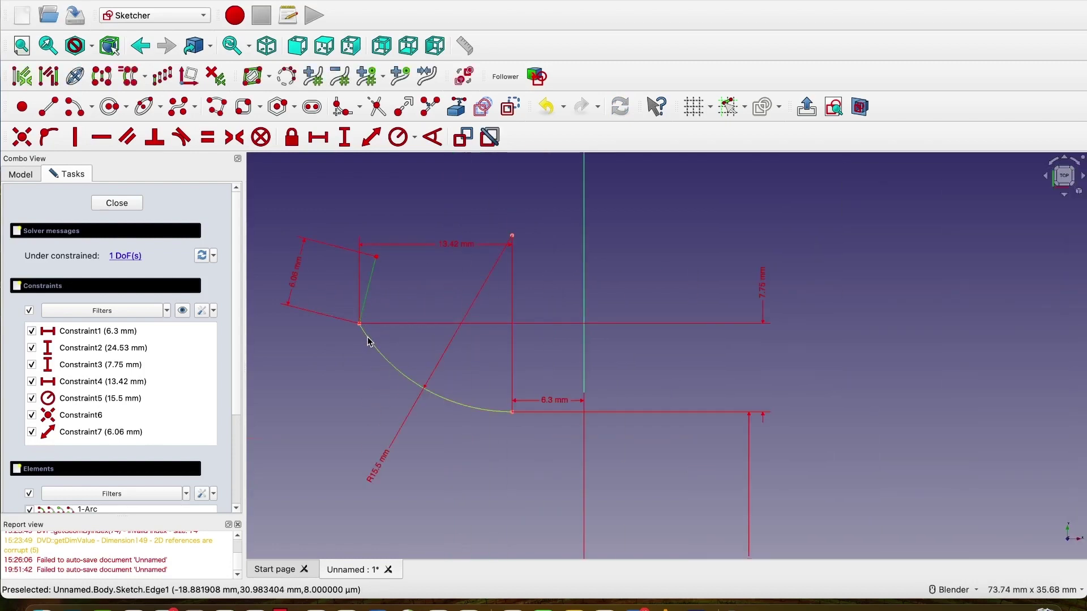
click(369, 343)
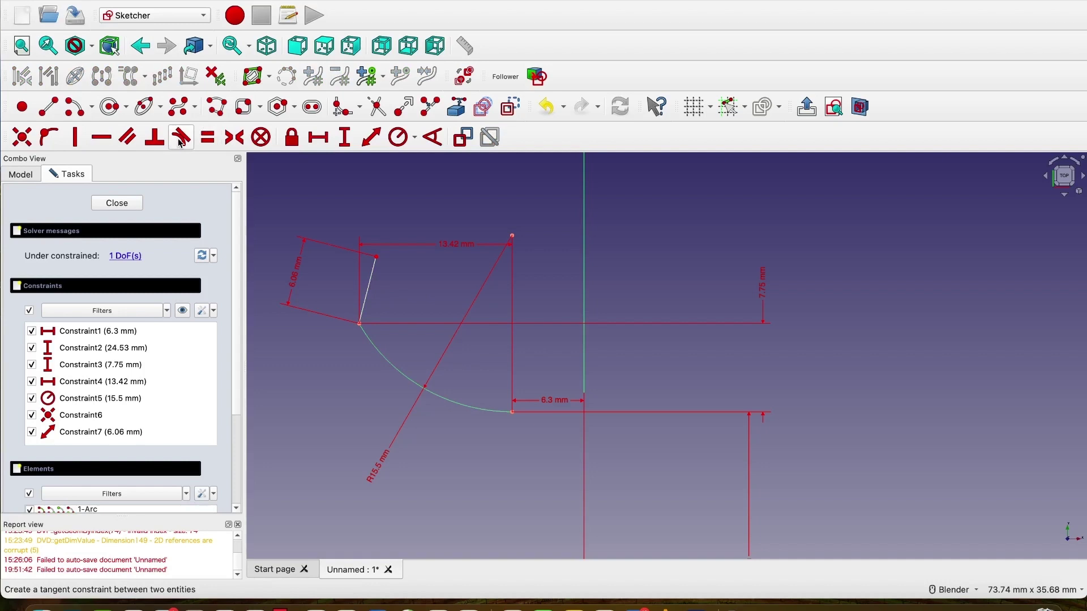
- Make the 6.06 mm line tangent to the arc, accepting the constraint substitution
click(368, 290)
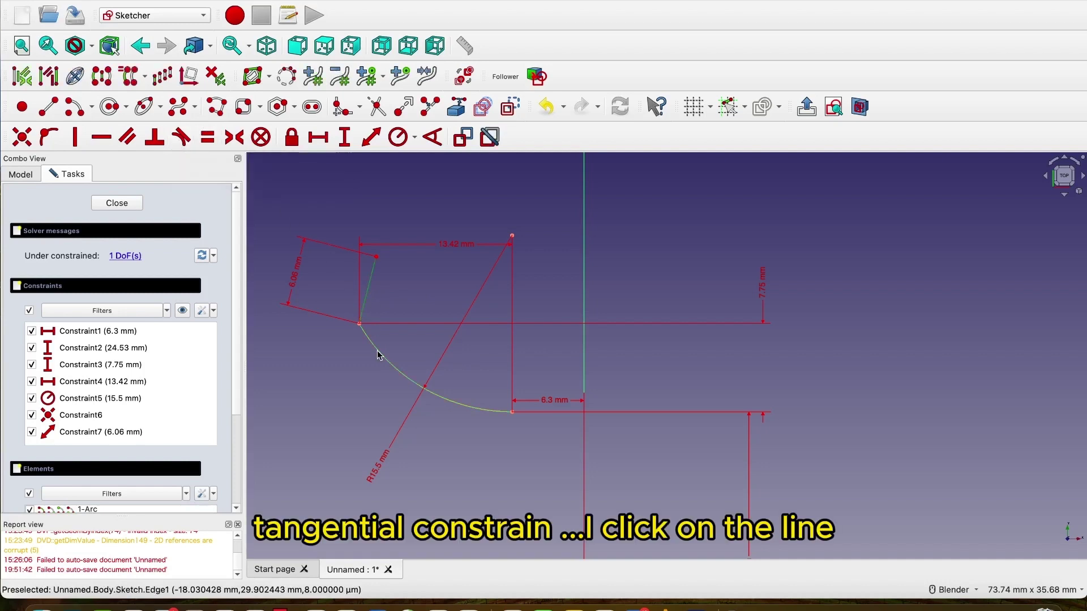
click(378, 356)
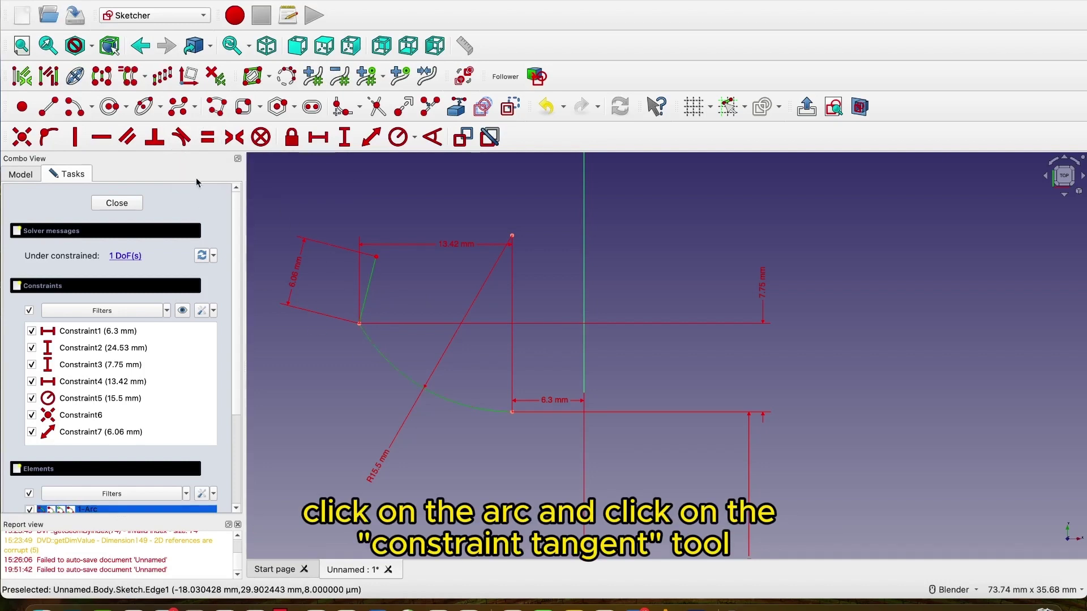
click(182, 139)
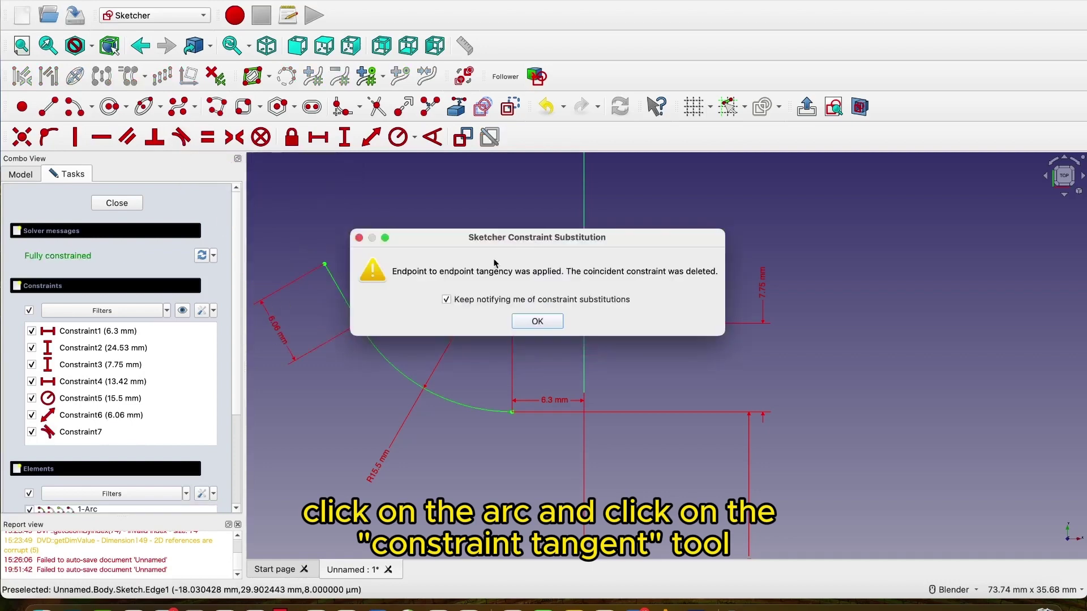
click(537, 321)
scroll(572, 267, down, 5)
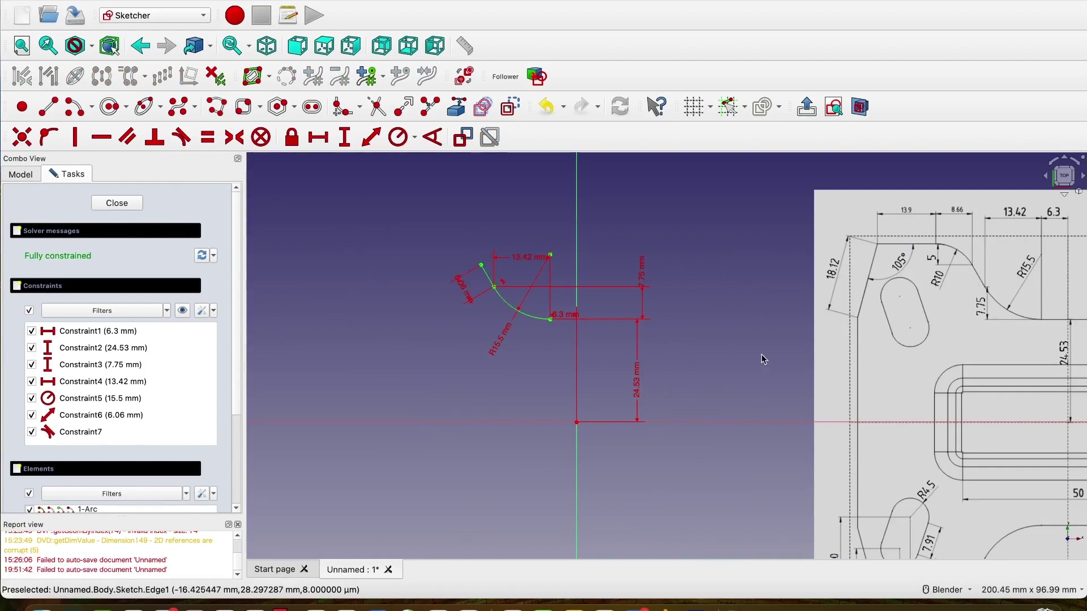
scroll(762, 354, down, 2)
shift+middle_drag(753, 353, 578, 379)
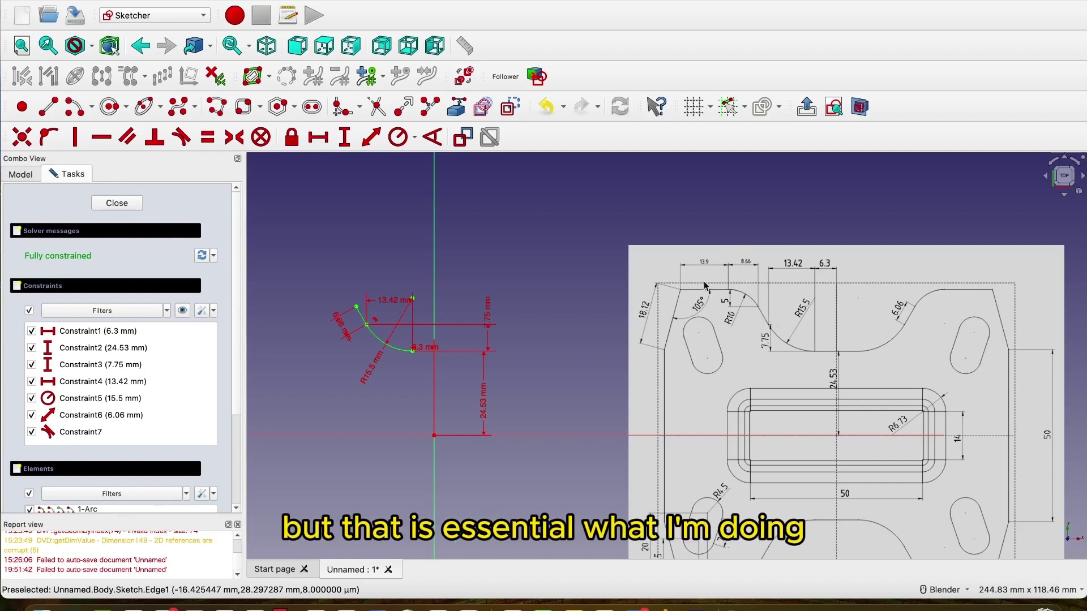
scroll(335, 335, up, 2)
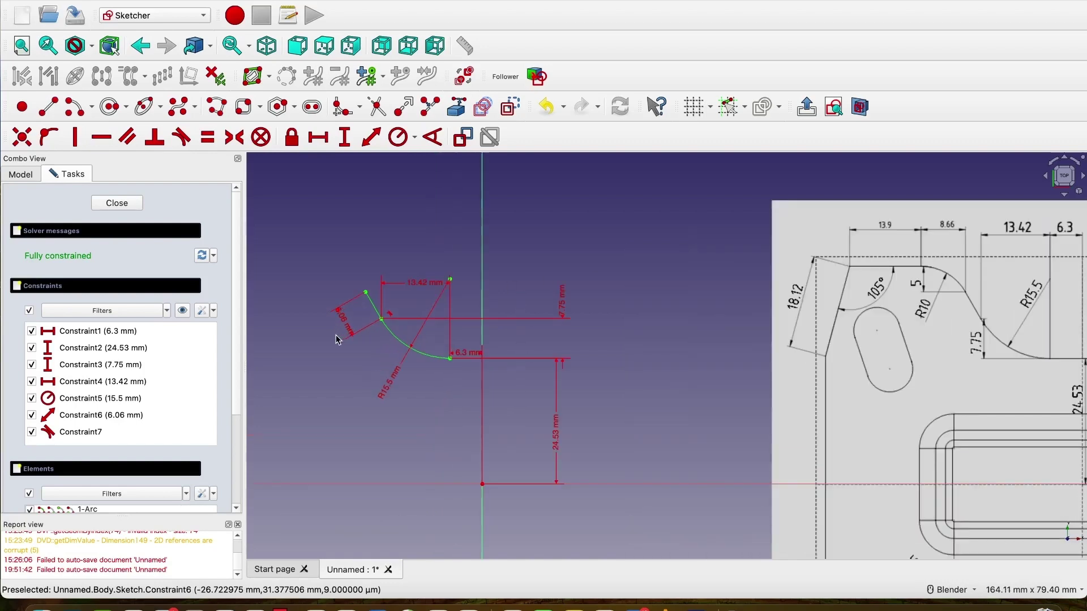
scroll(389, 284, down, 1)
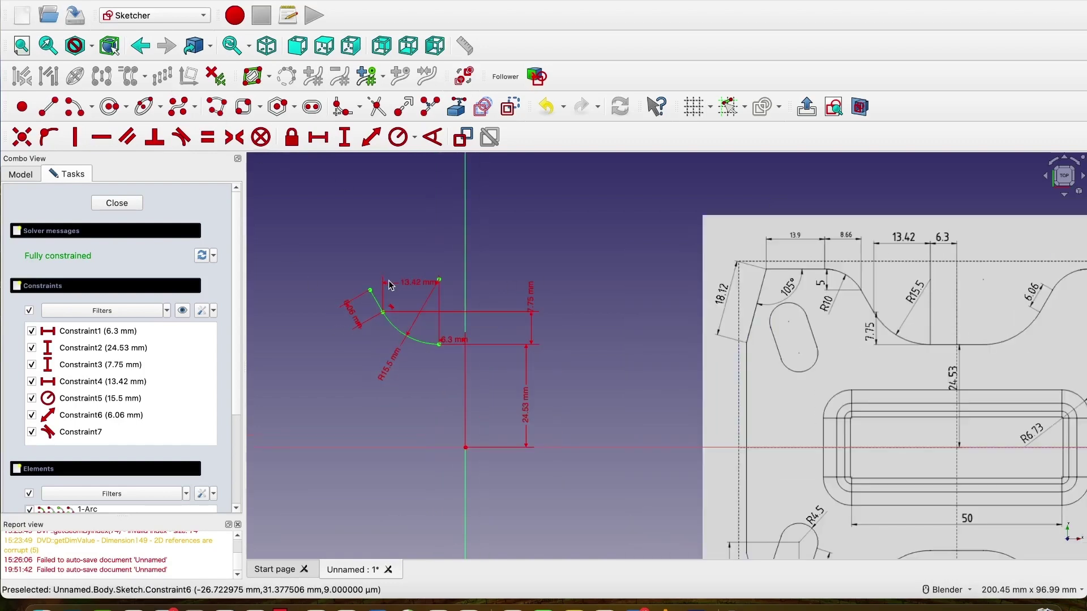
- Draw a second arc starting from the previous profile endpoint
click(66, 107)
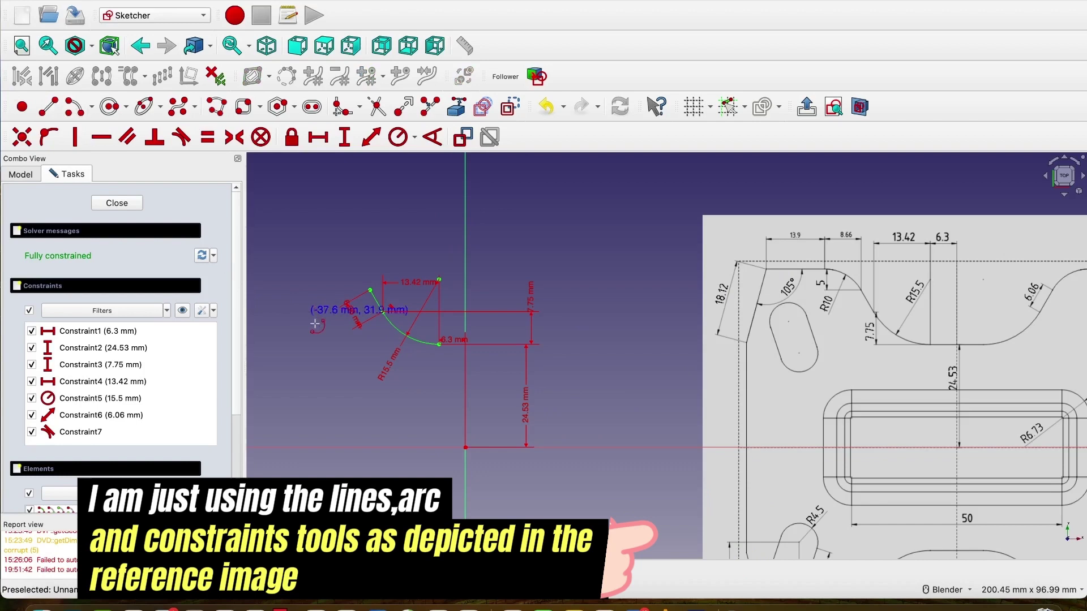
click(315, 325)
click(370, 290)
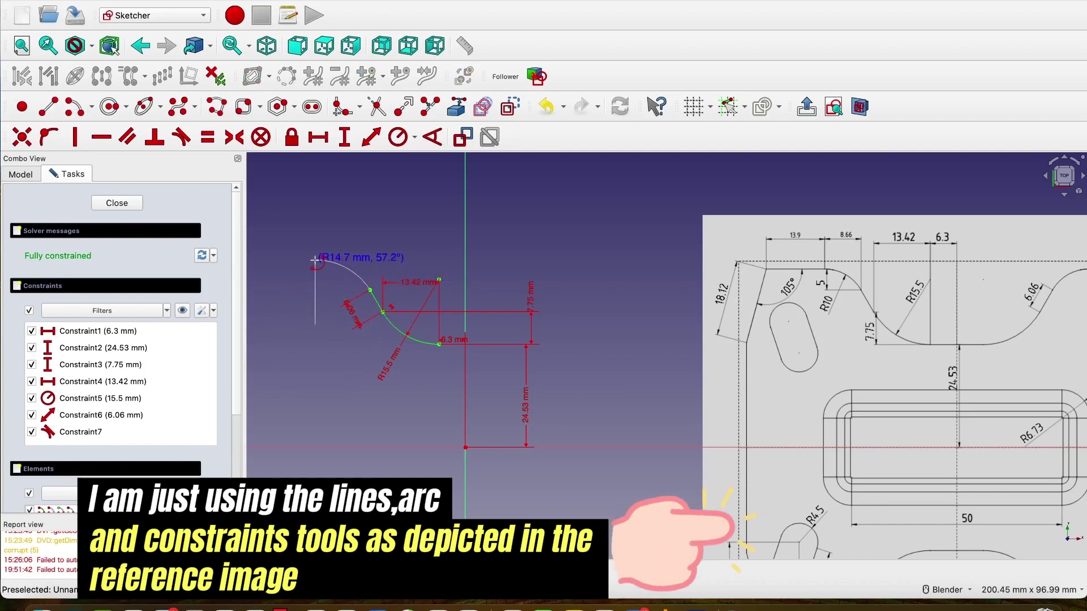
click(315, 259)
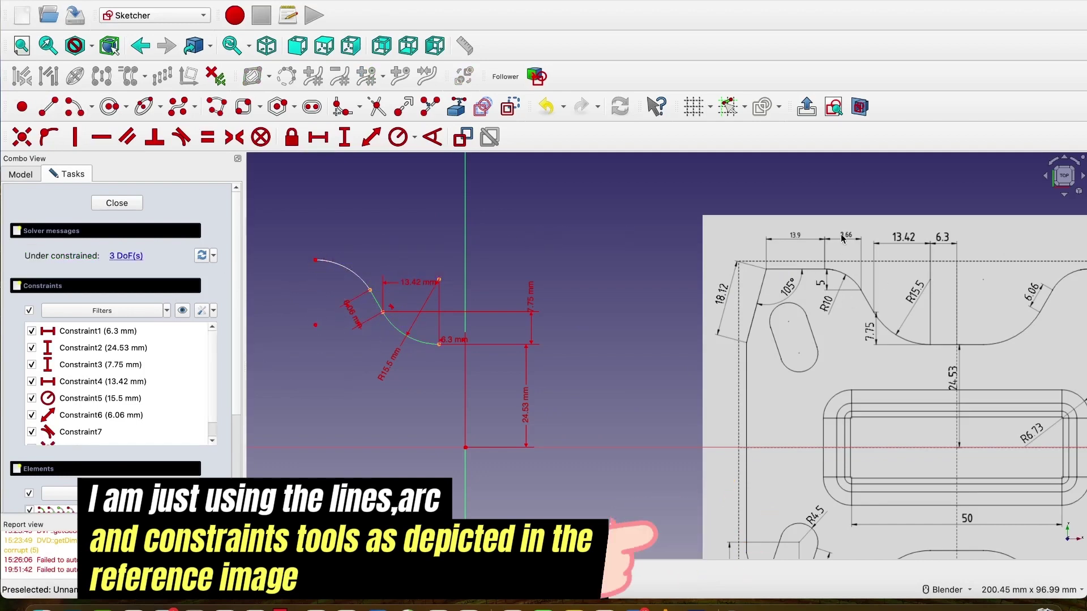
scroll(852, 232, up, 4)
scroll(853, 232, down, 4)
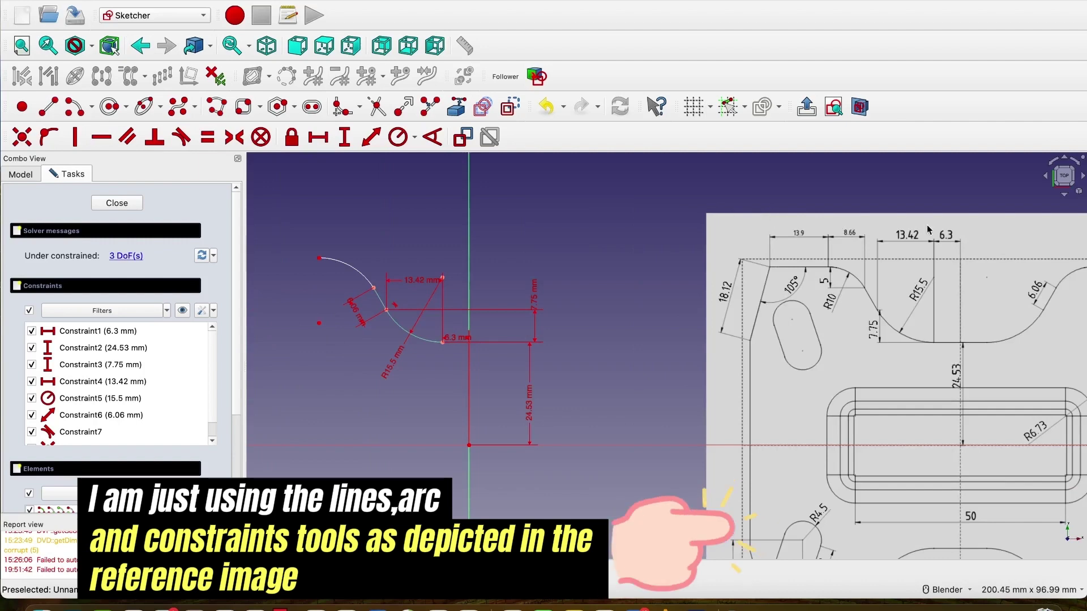
scroll(854, 218, up, 5)
scroll(854, 218, down, 5)
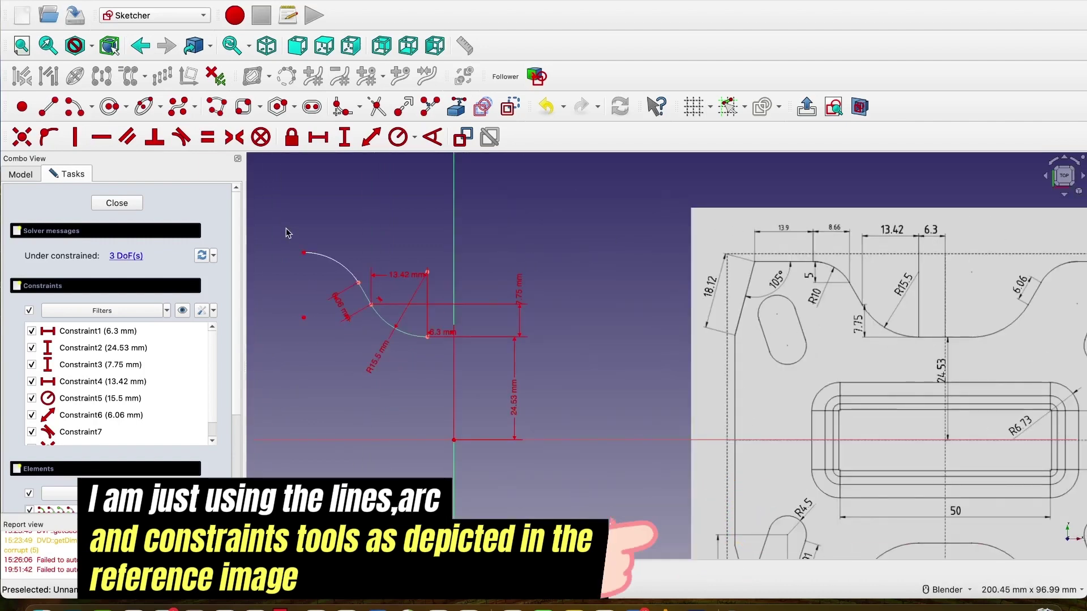
- Dimension the new arc with 8.66 mm horizontal and 5 mm vertical distances
click(318, 137)
click(358, 283)
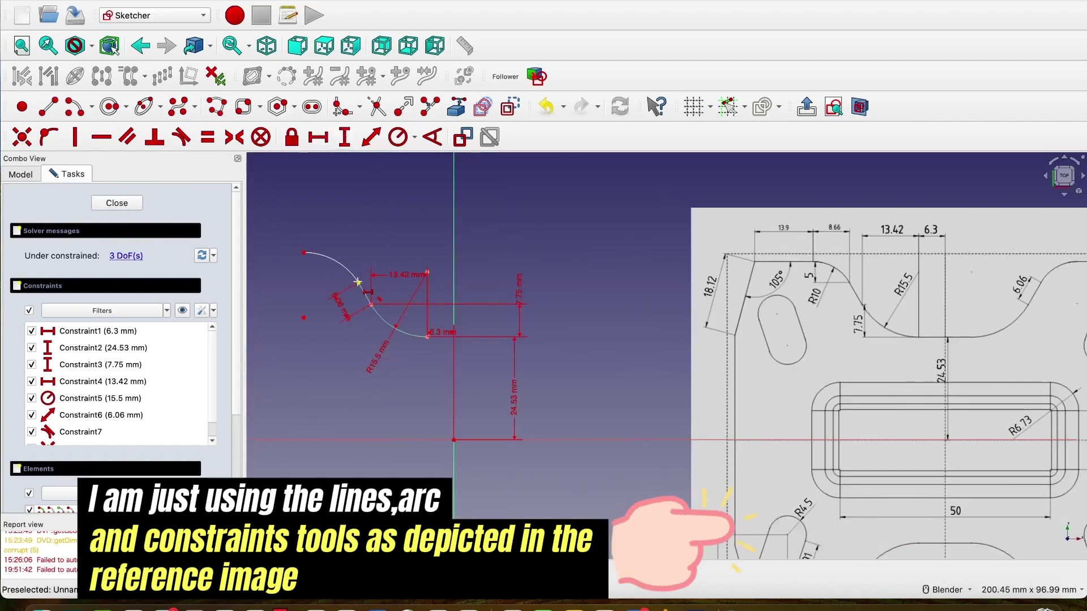
click(302, 251)
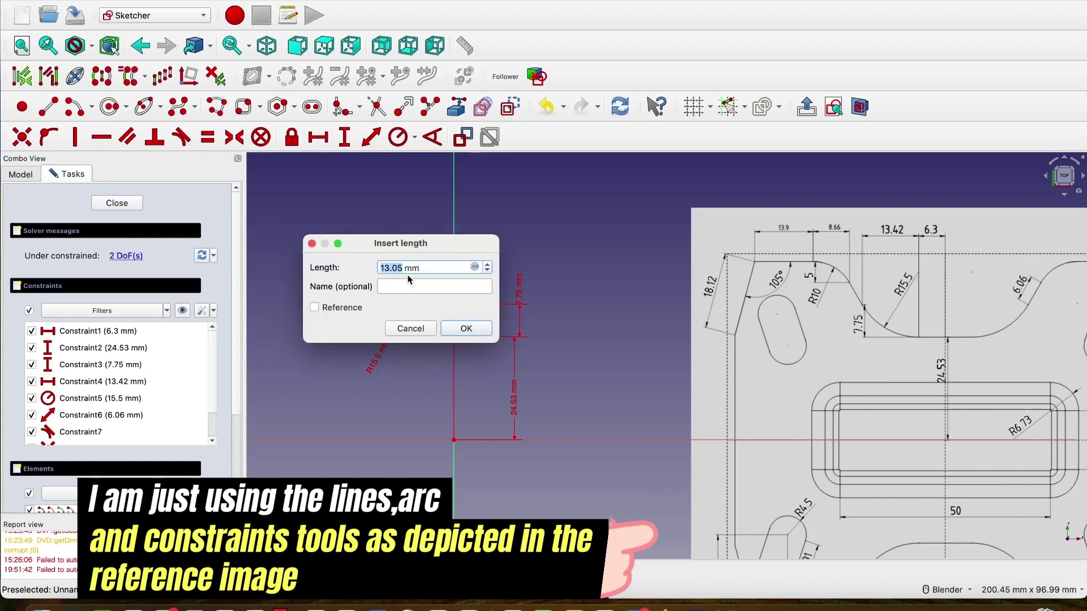
text(8.66)
click(466, 328)
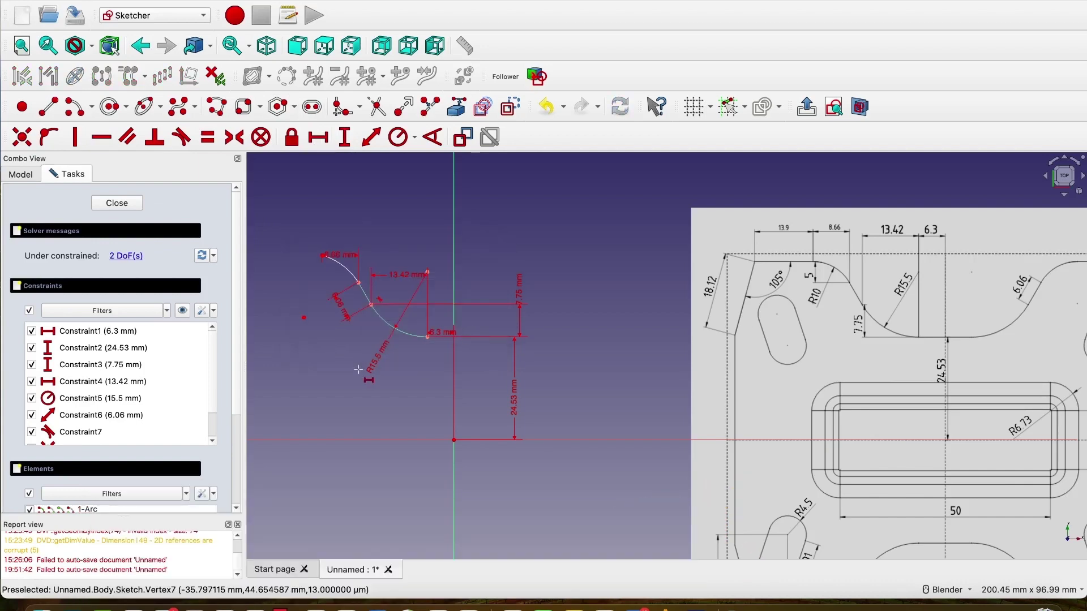
click(345, 137)
scroll(317, 255, up, 2)
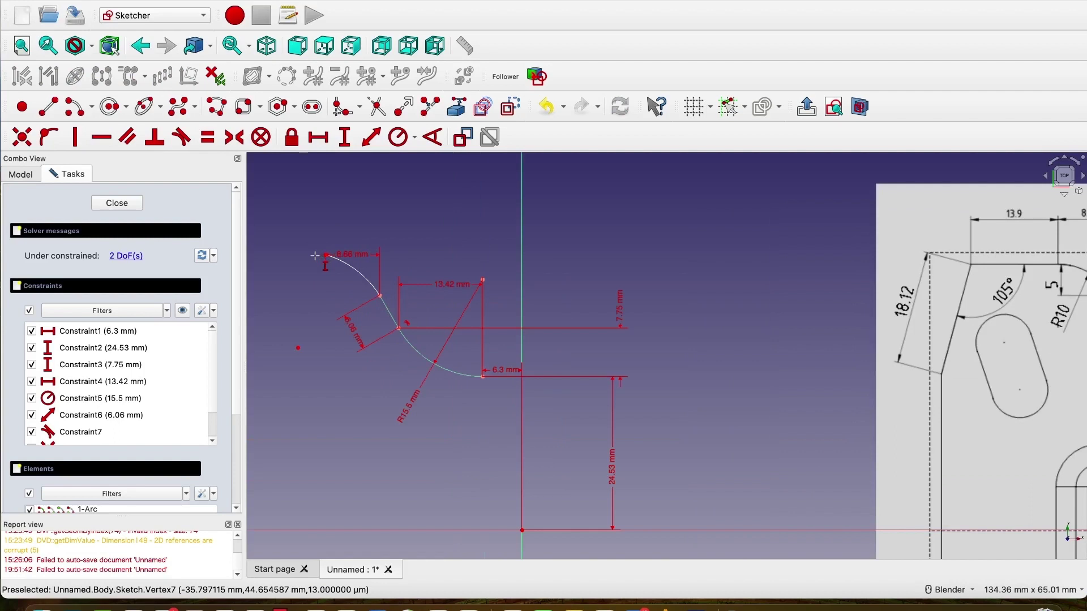
click(376, 296)
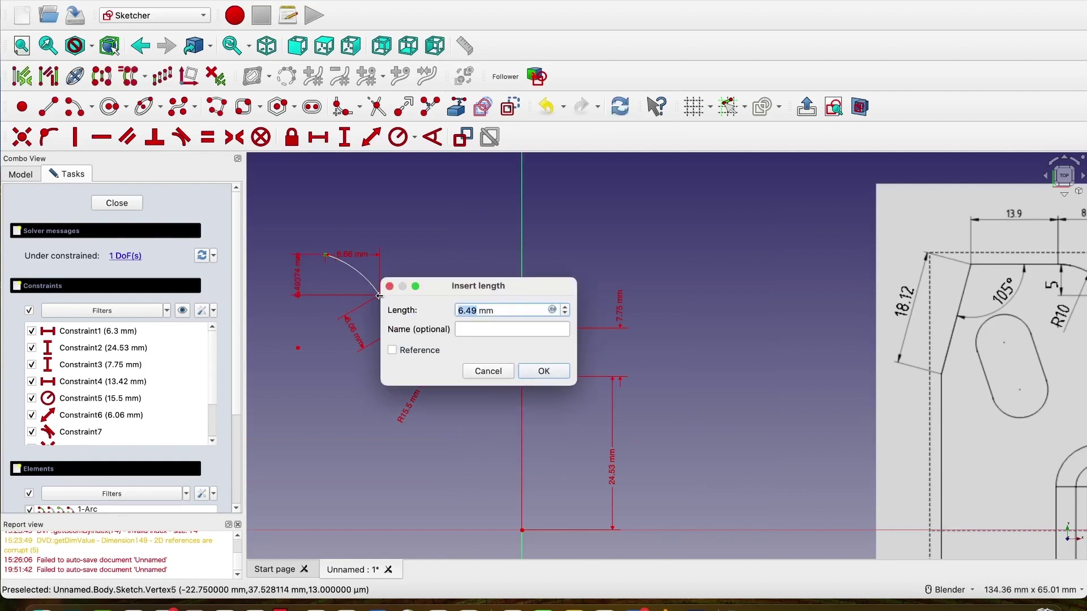
text(5)
click(543, 372)
- Give the new arc a 10 mm radius
scroll(590, 269, down, 2)
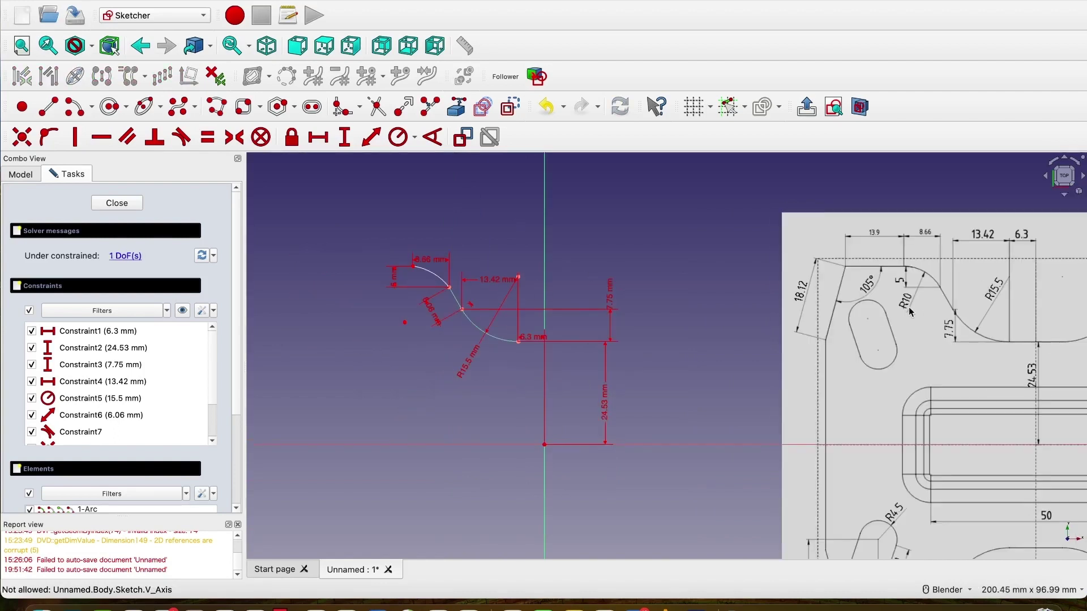
scroll(345, 308, up, 2)
click(397, 137)
click(453, 255)
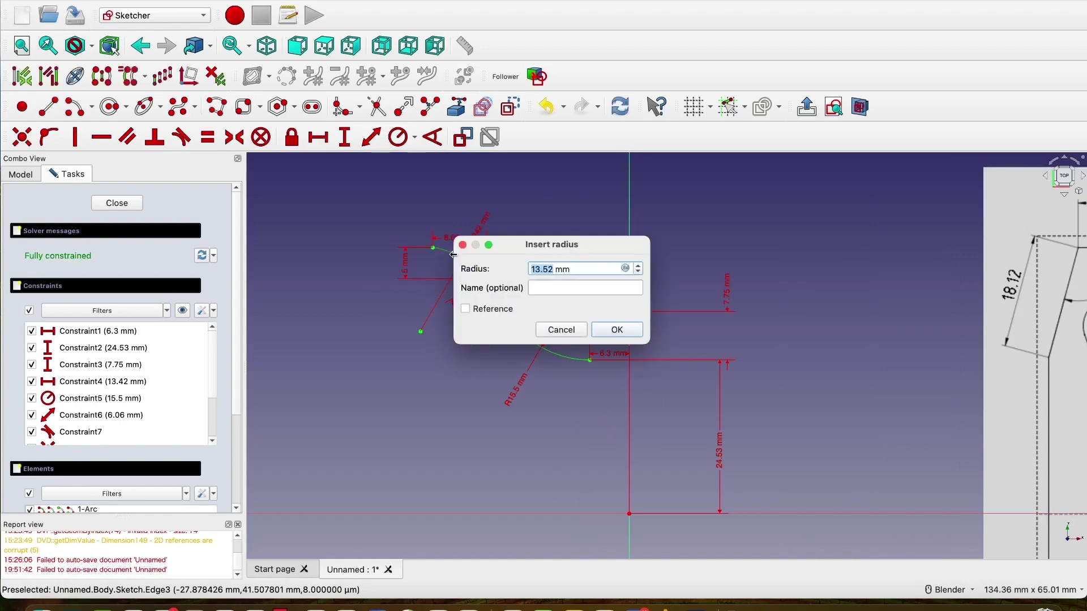
text(10)
click(638, 330)
scroll(677, 332, down, 3)
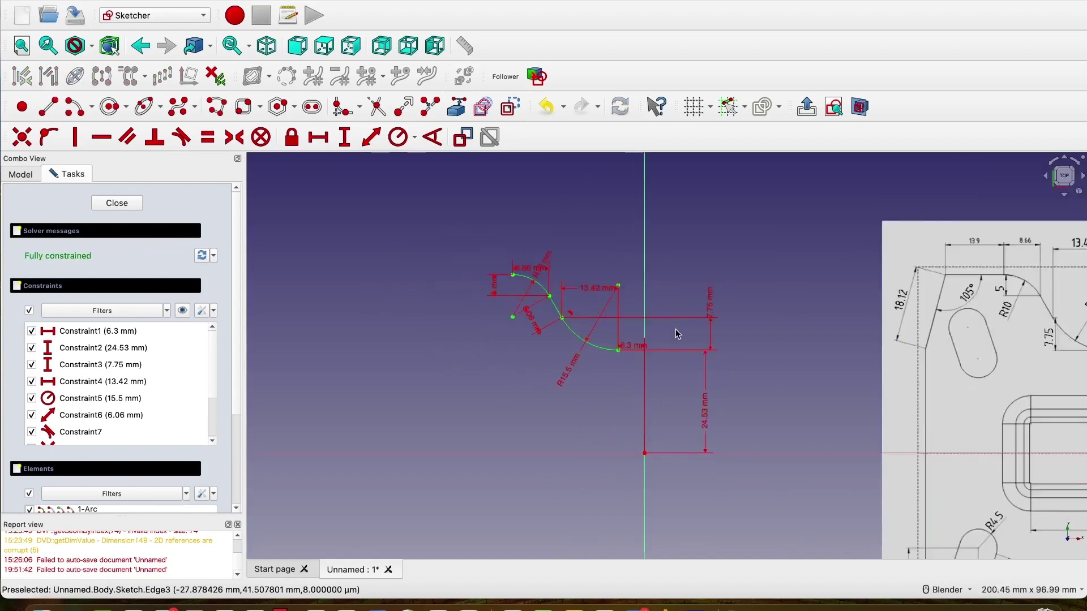
shift+middle_drag(963, 317, 841, 317)
- Draw a horizontal line leftward from the arc's top endpoint and set its length to 13.9 mm
scroll(840, 316, up, 4)
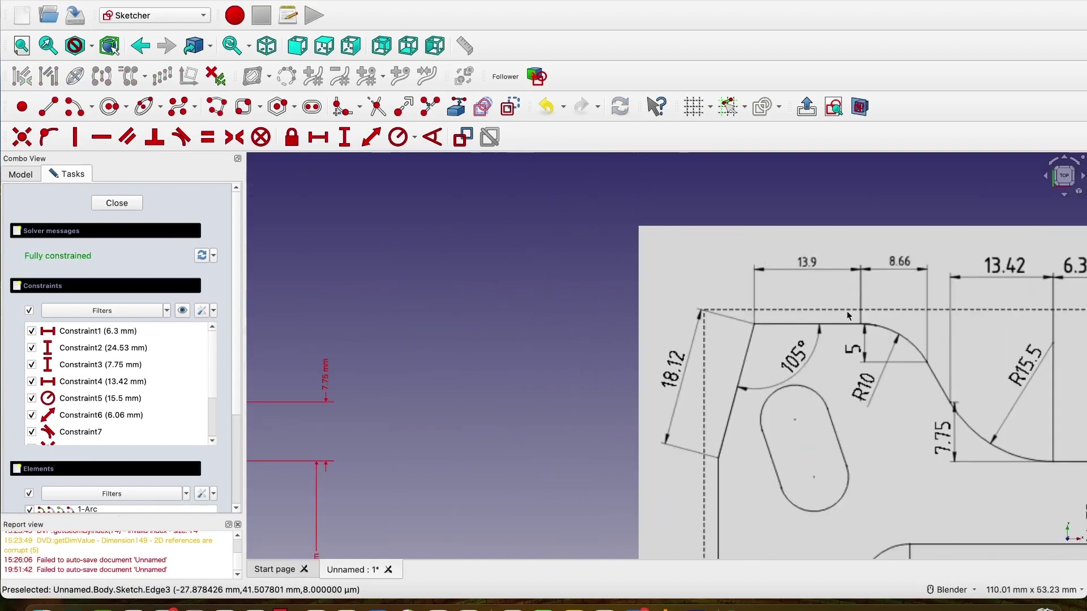
scroll(864, 327, down, 4)
scroll(427, 343, up, 4)
click(22, 107)
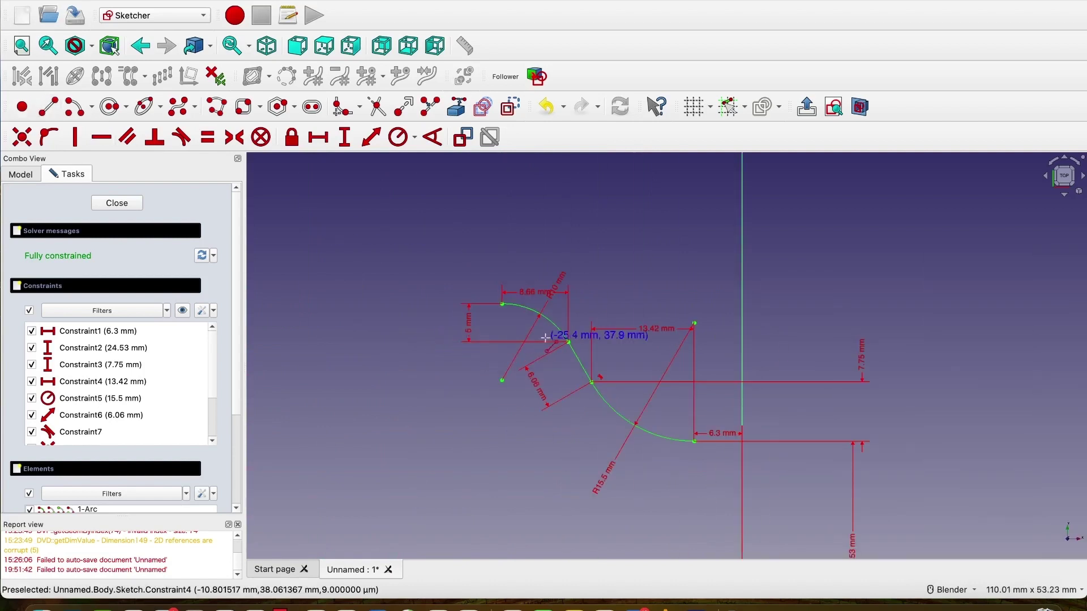
click(503, 307)
click(377, 304)
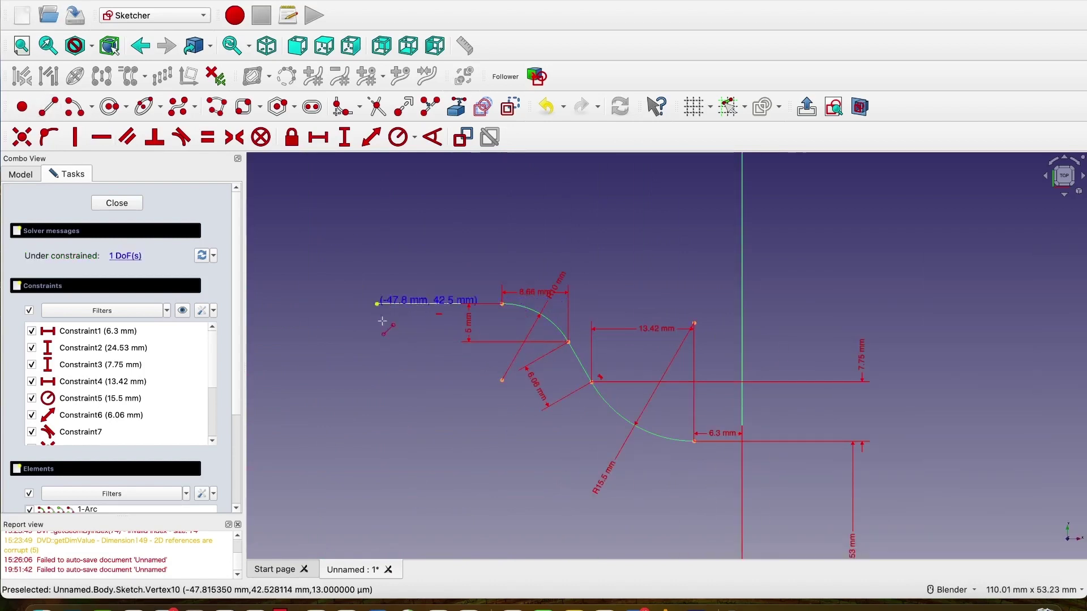
click(319, 137)
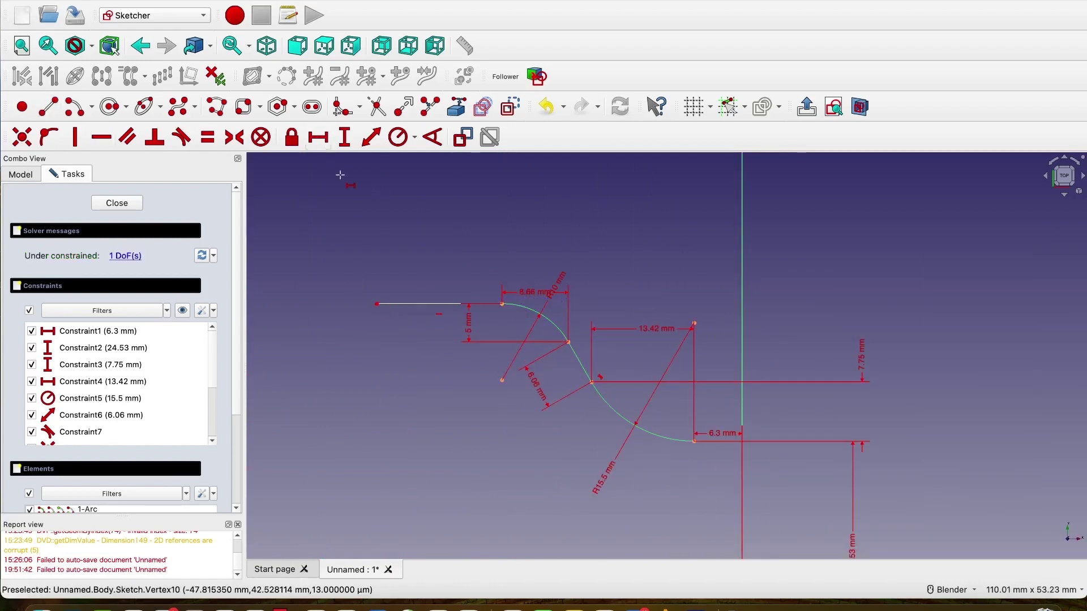
click(419, 304)
text(13.9)
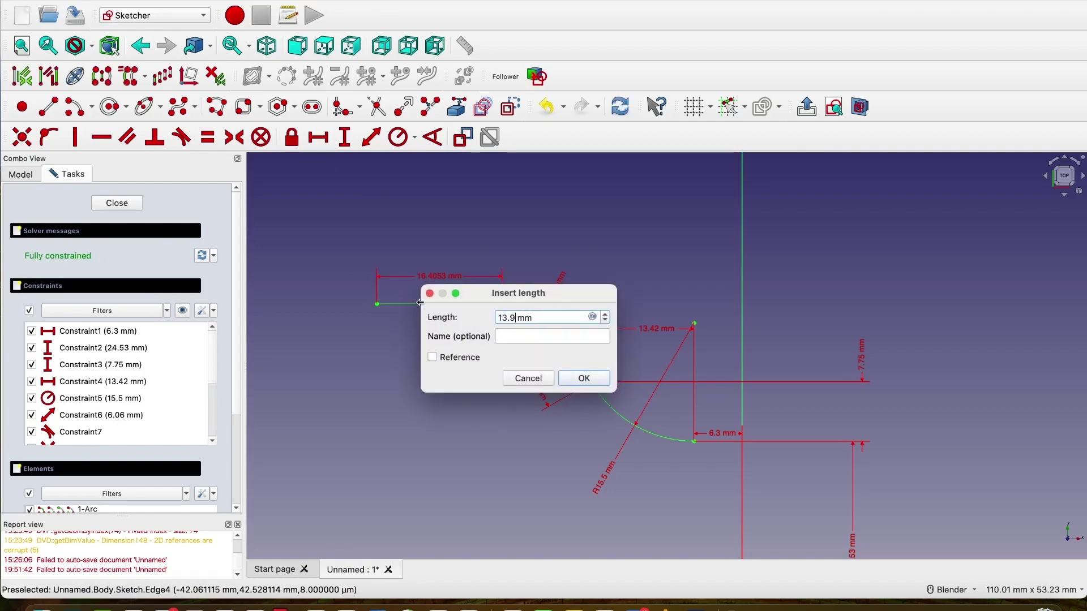
click(583, 378)
scroll(736, 363, down, 3)
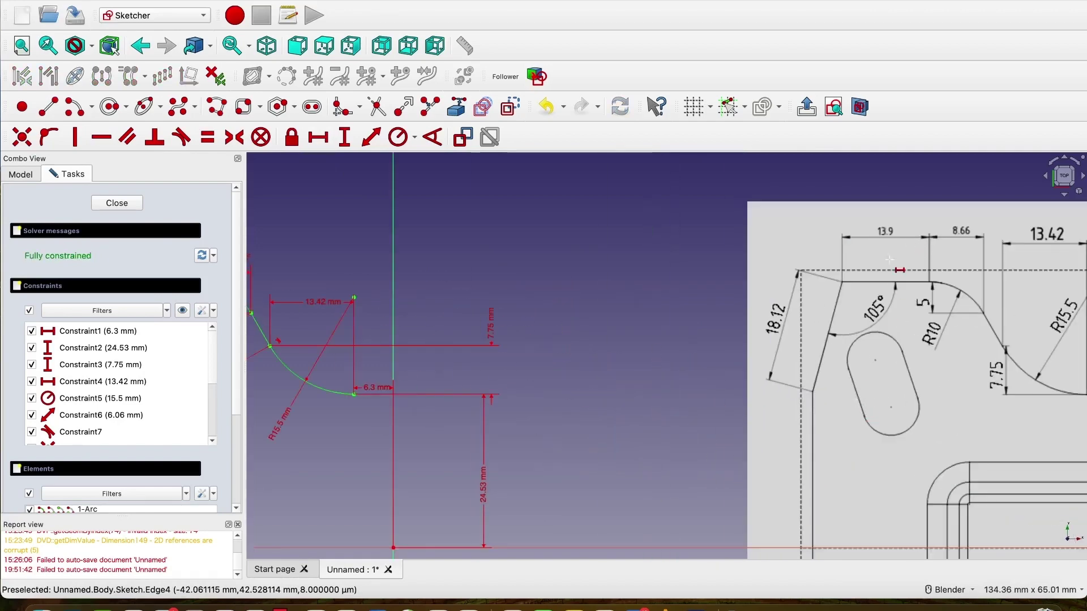
scroll(816, 363, down, 3)
scroll(453, 333, up, 5)
- Draw a slanted line down-left from the horizontal line's end with an 18.12 mm length
key(g)
key(l)
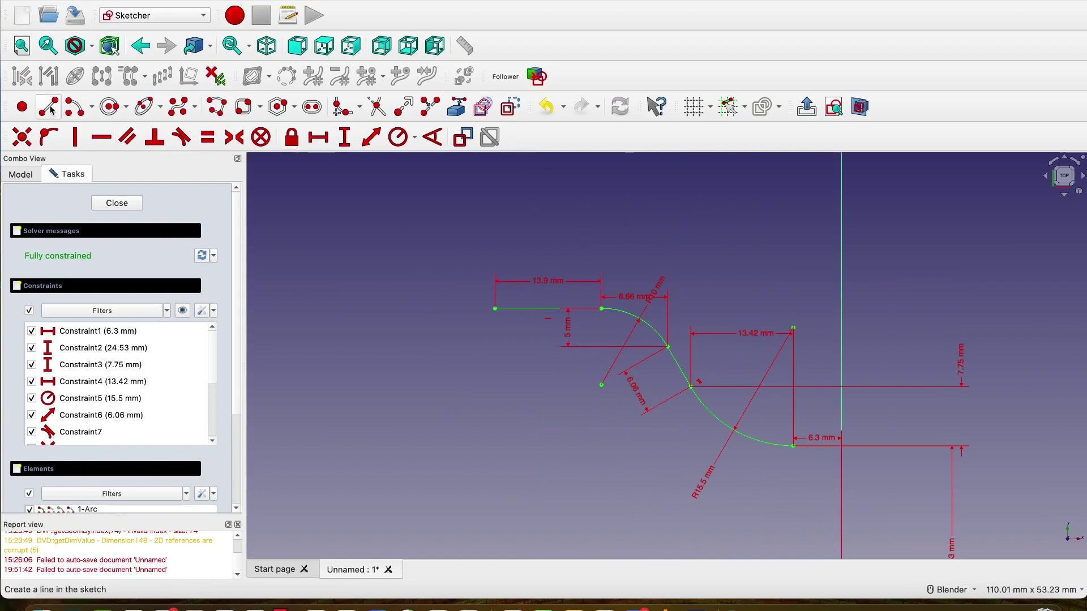
click(495, 308)
click(429, 398)
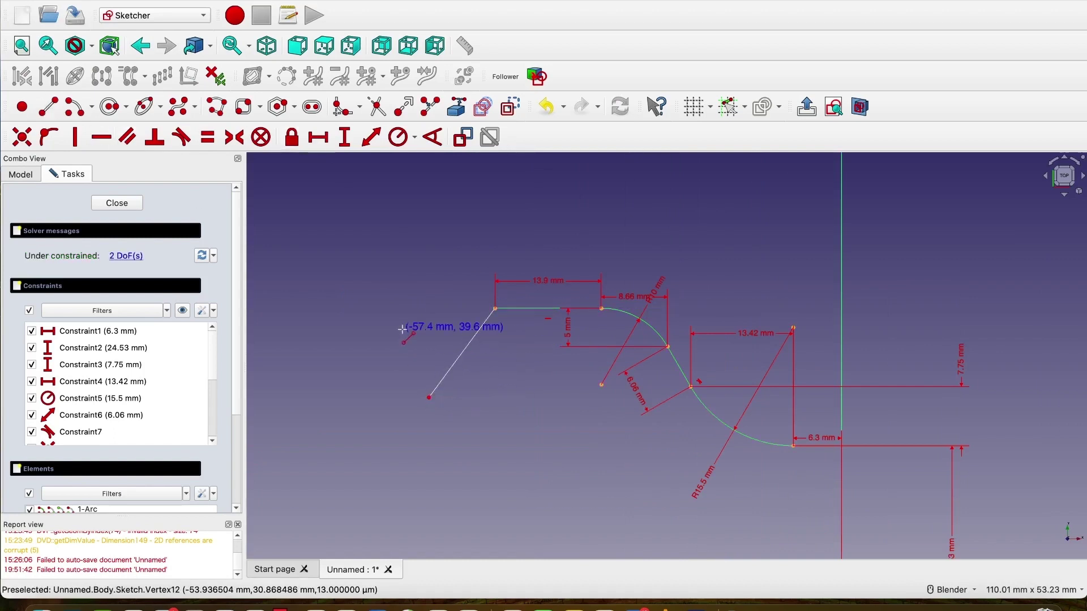
click(371, 134)
click(455, 362)
text(18.12)
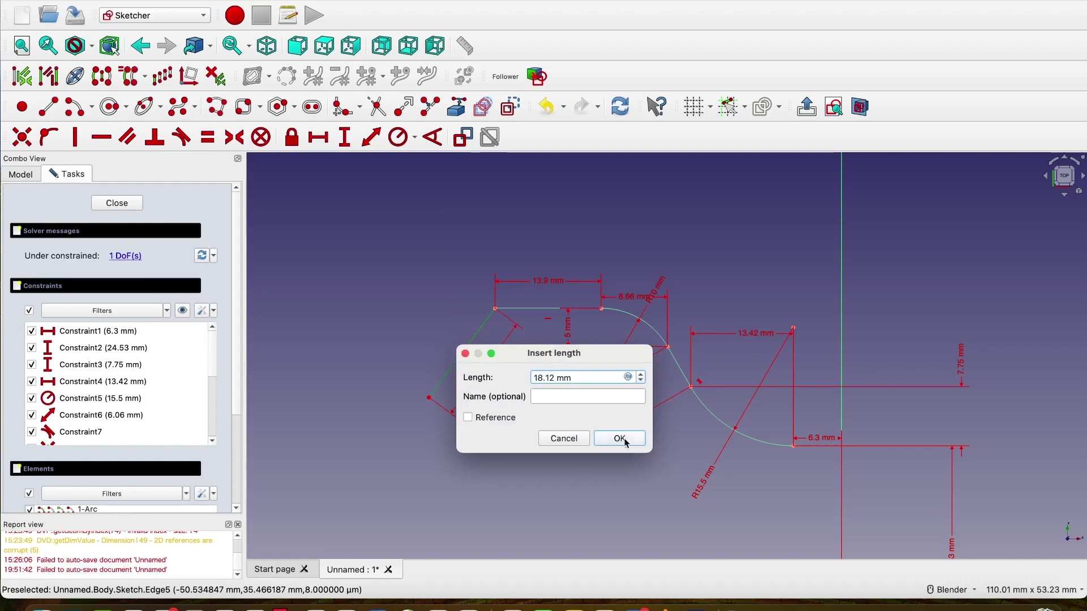
click(620, 439)
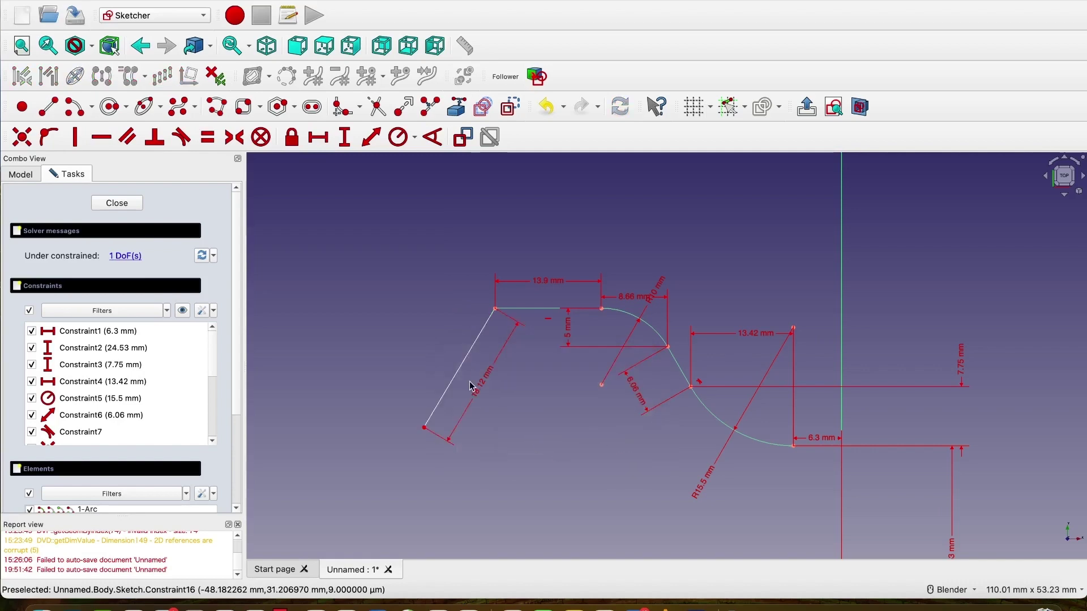
scroll(538, 398, down, 3)
scroll(939, 369, up, 5)
scroll(939, 369, down, 5)
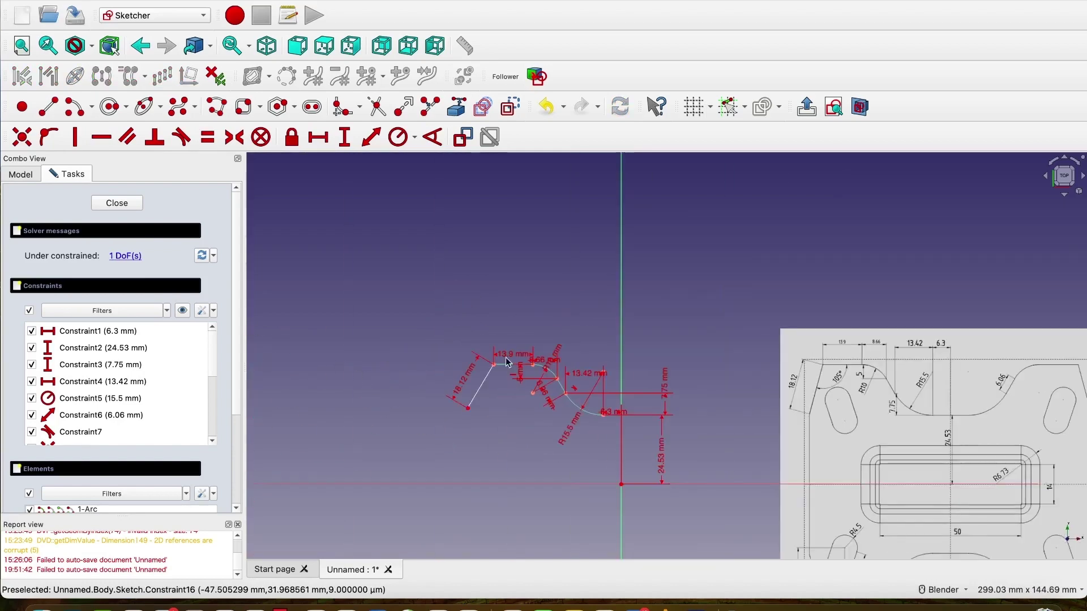
scroll(505, 354, up, 3)
- Constrain the angle between the slanted and horizontal lines to 105°
key(k)
key(r)
key(k)
key(a)
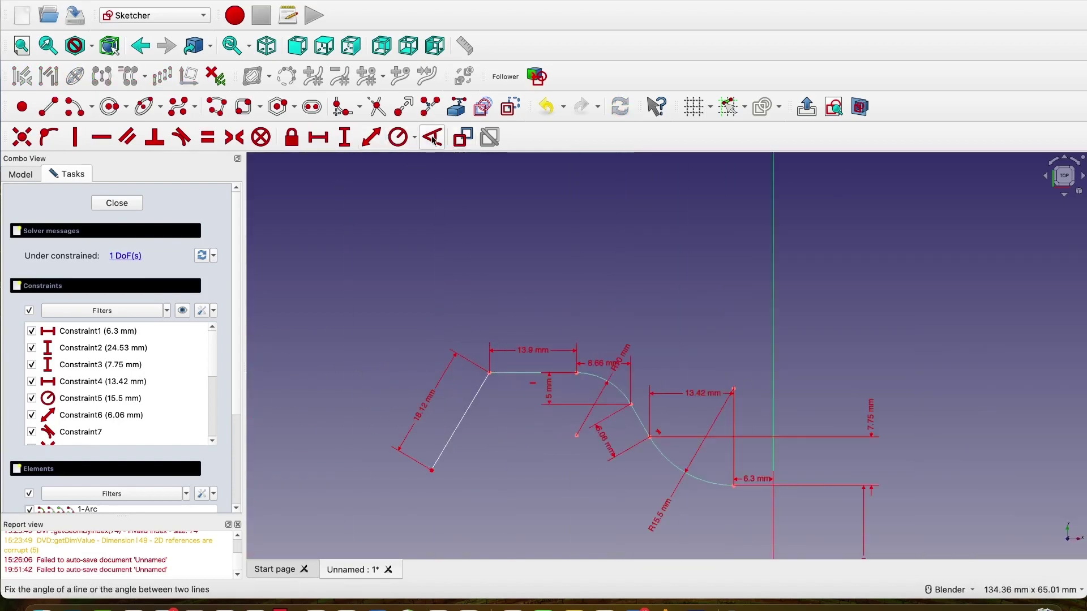
click(473, 404)
click(517, 371)
text(105)
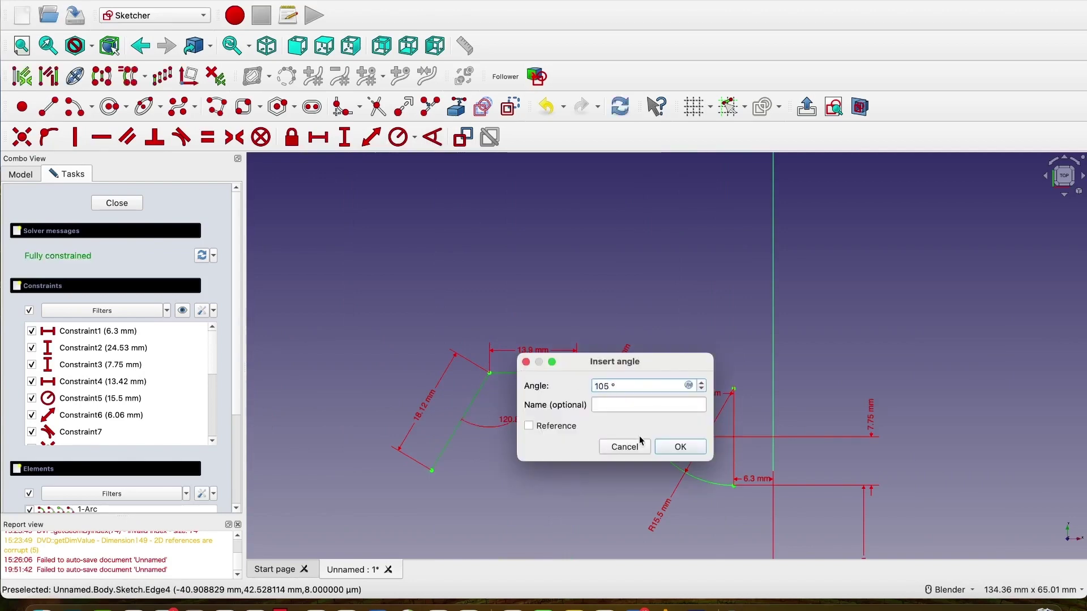
click(680, 446)
scroll(519, 485, down, 3)
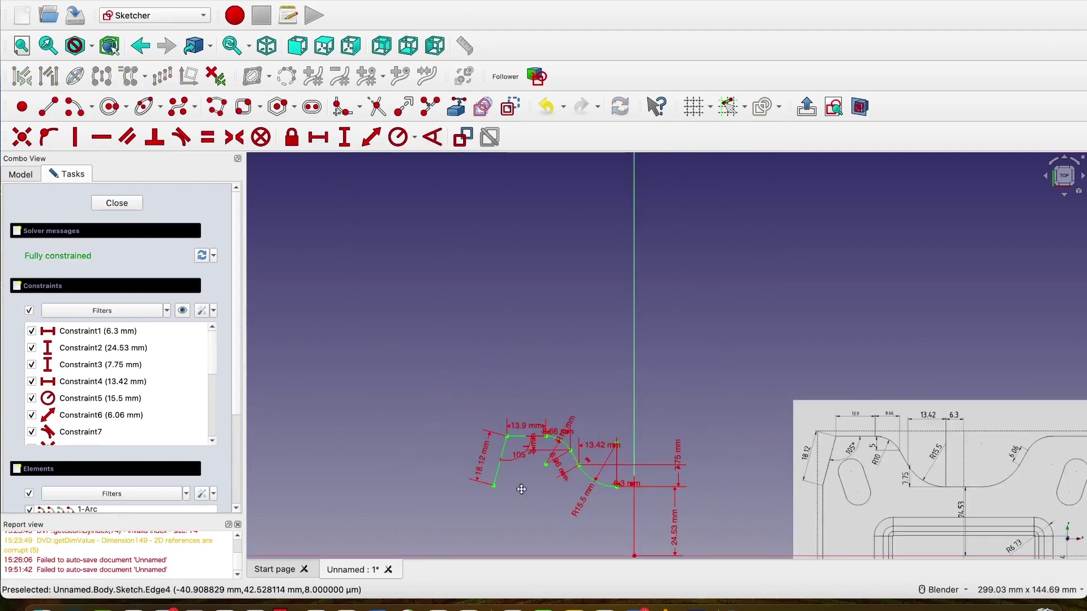
shift+middle_drag(520, 485, 484, 326)
scroll(483, 326, up, 2)
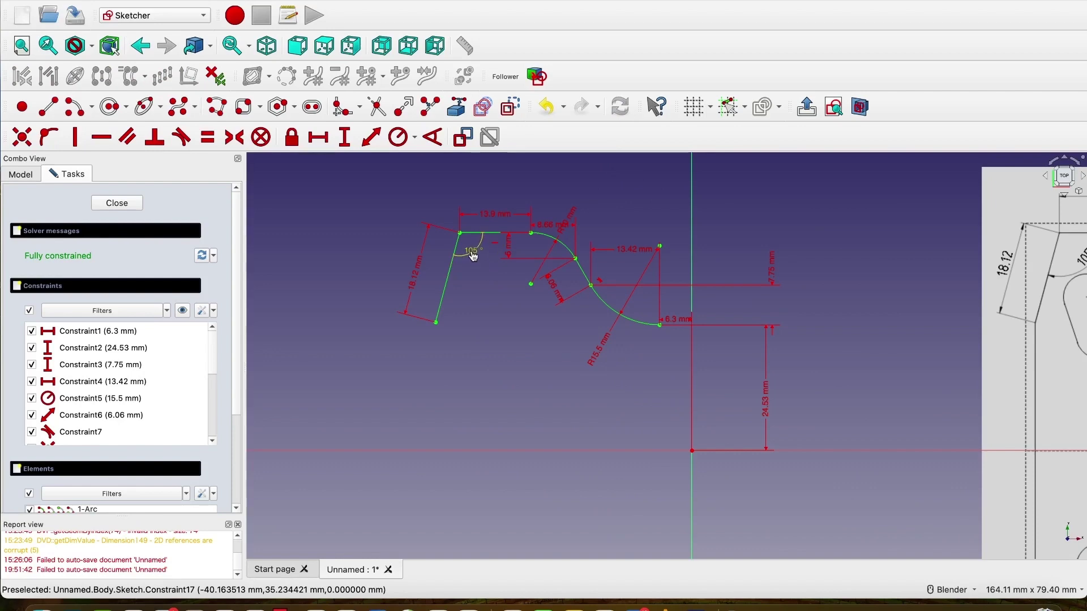
scroll(582, 342, down, 2)
scroll(723, 371, down, 3)
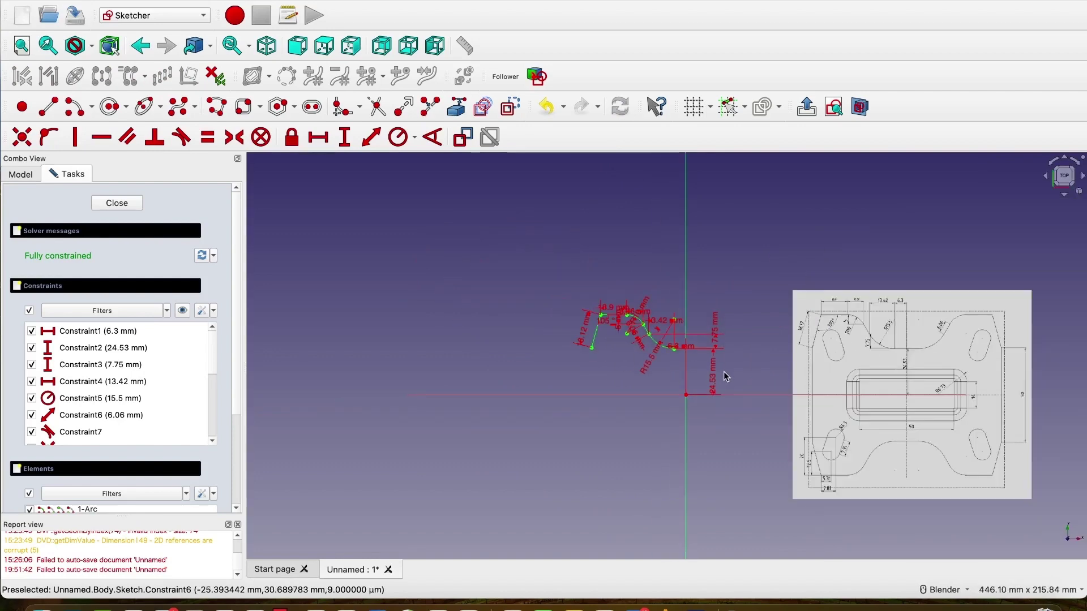
shift+middle_drag(723, 371, 623, 374)
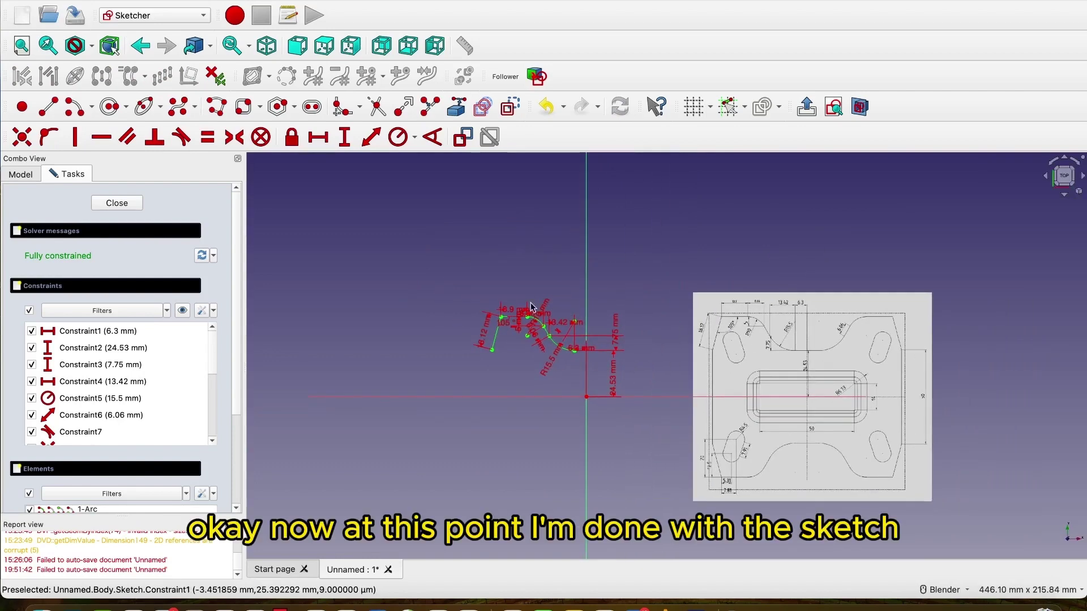
scroll(531, 307, up, 3)
scroll(531, 307, down, 3)
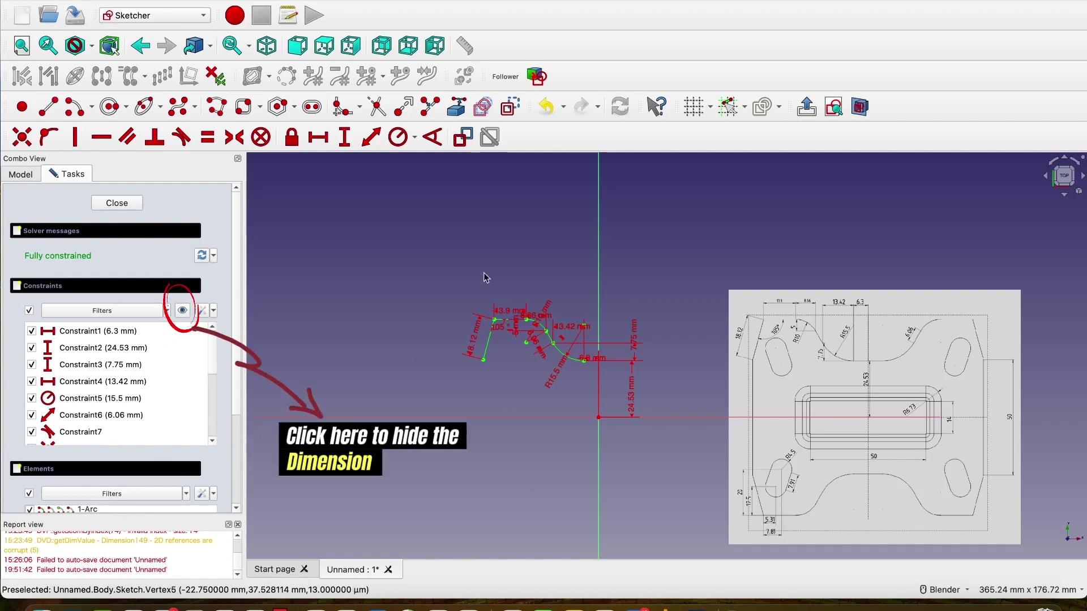
- Turn off constraint visibility so only the two arcs and three lines remain visible
click(182, 311)
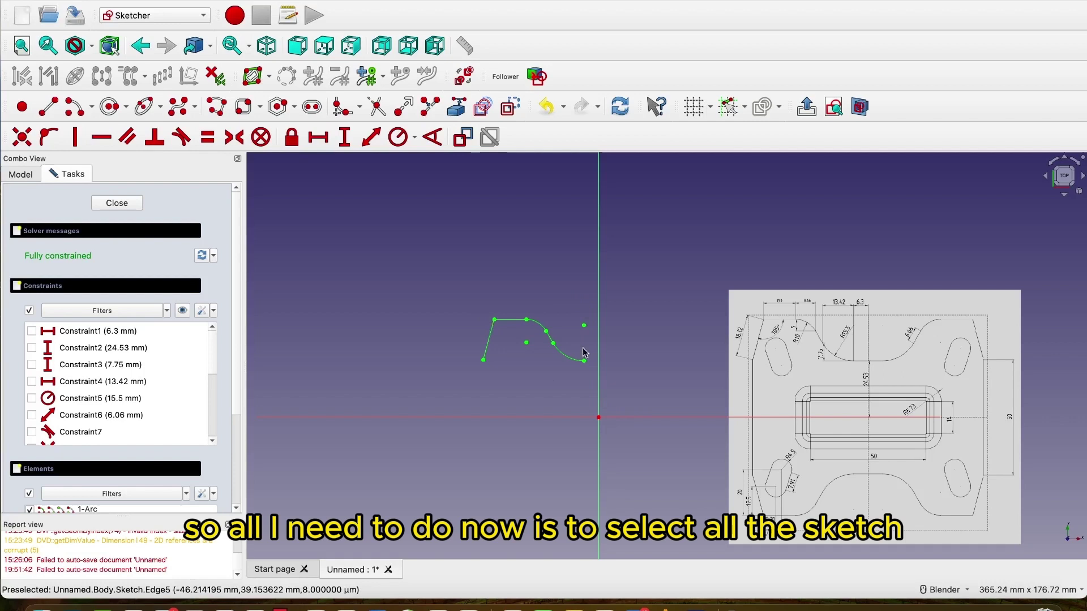
- Select the profile's lines and arcs in the 3D view, then clear that selection
scroll(230, 417, down, 3)
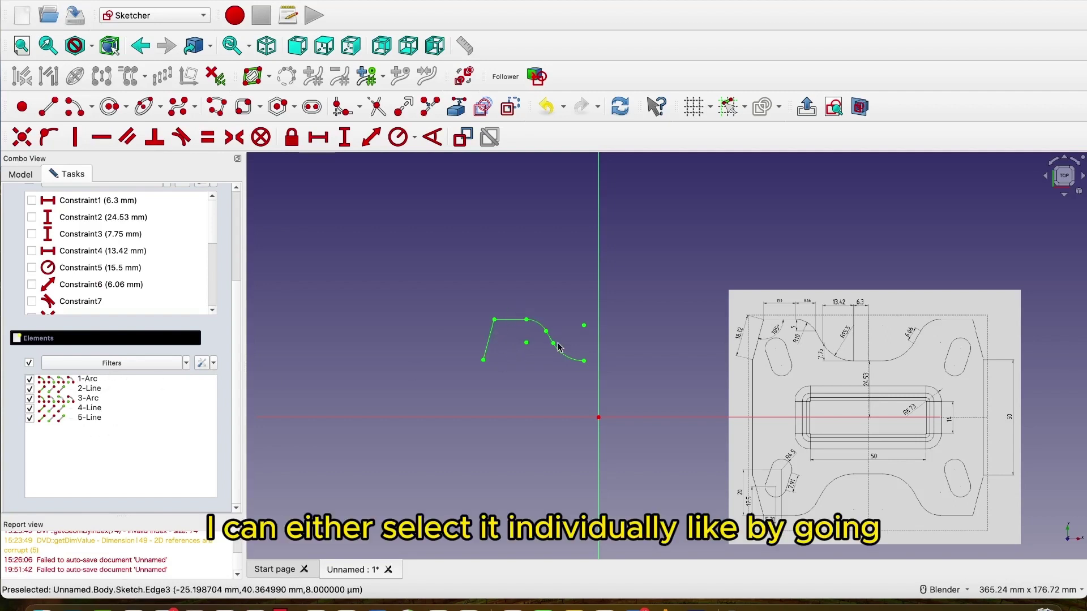
click(487, 341)
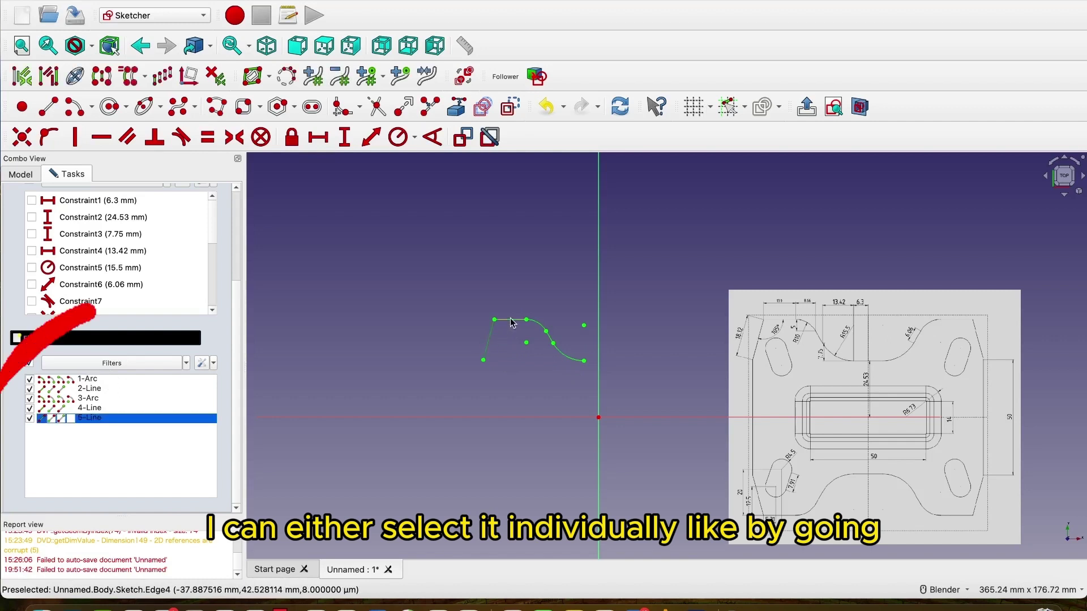
click(548, 334)
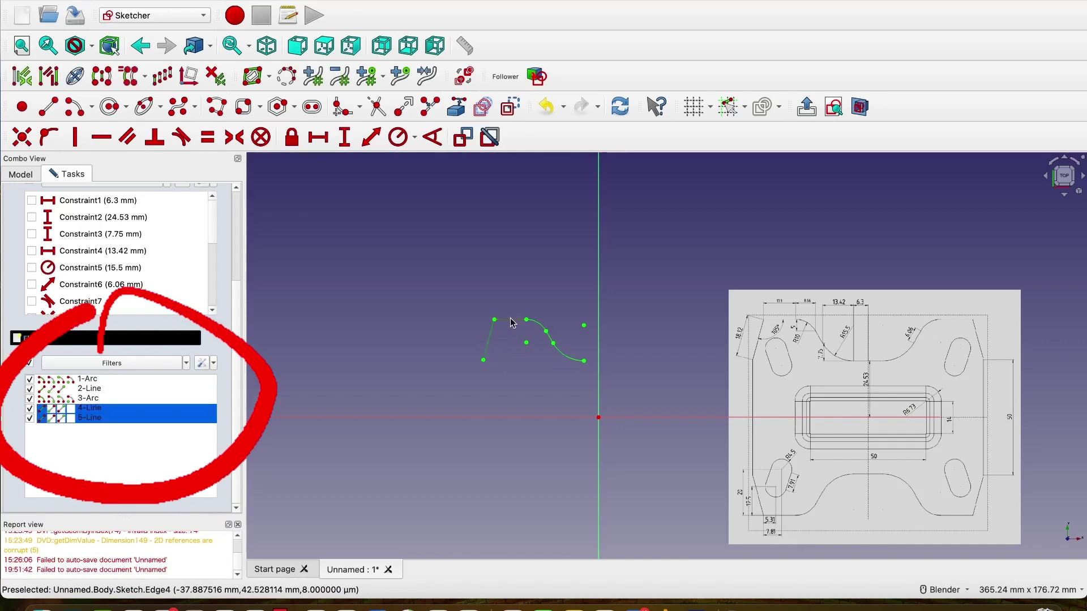
click(552, 337)
click(552, 343)
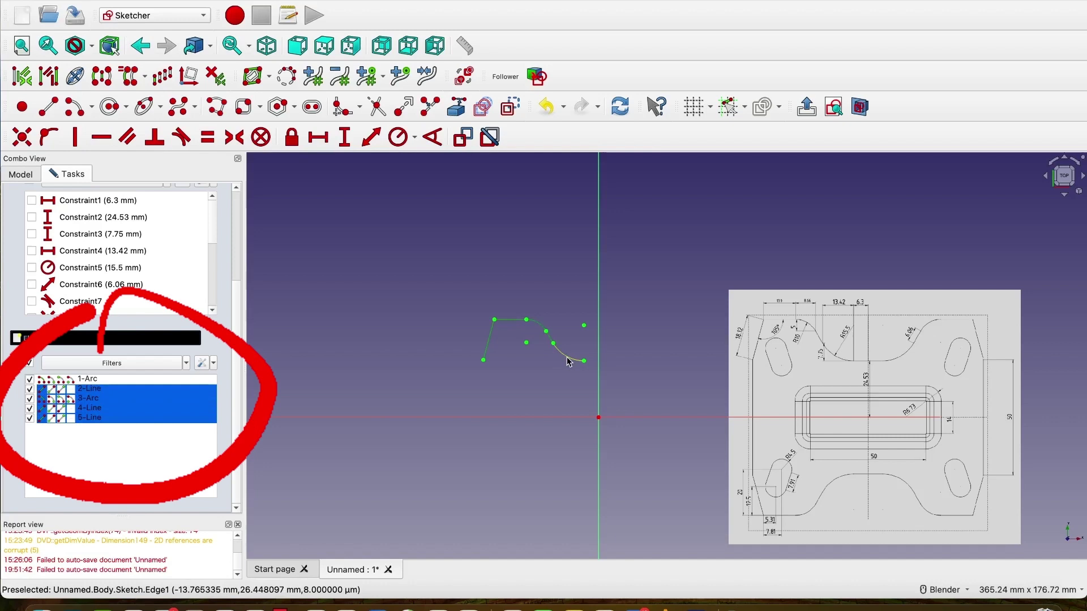
click(570, 357)
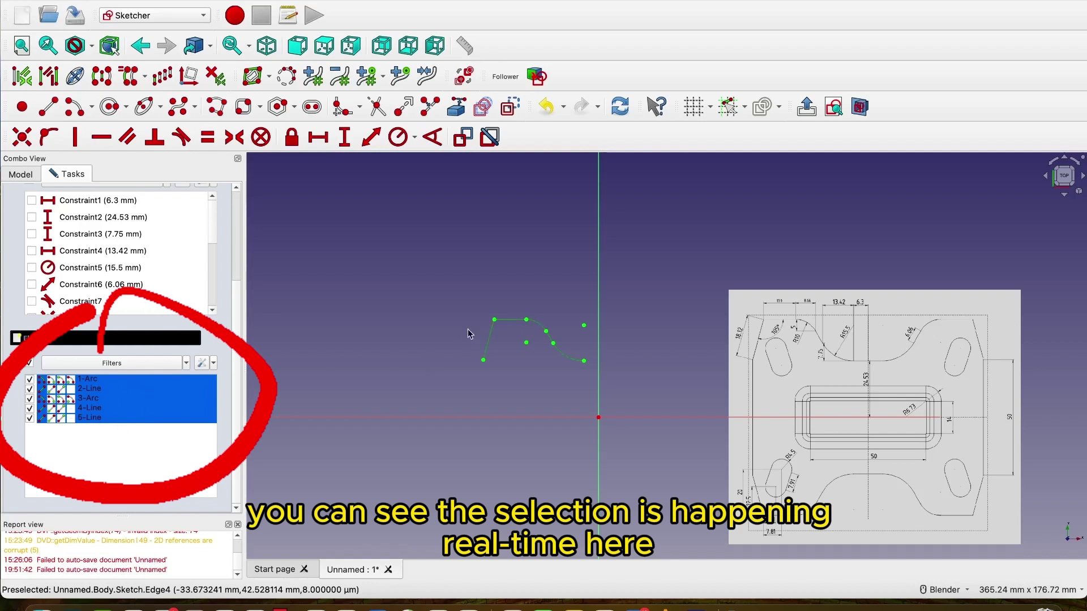
click(444, 324)
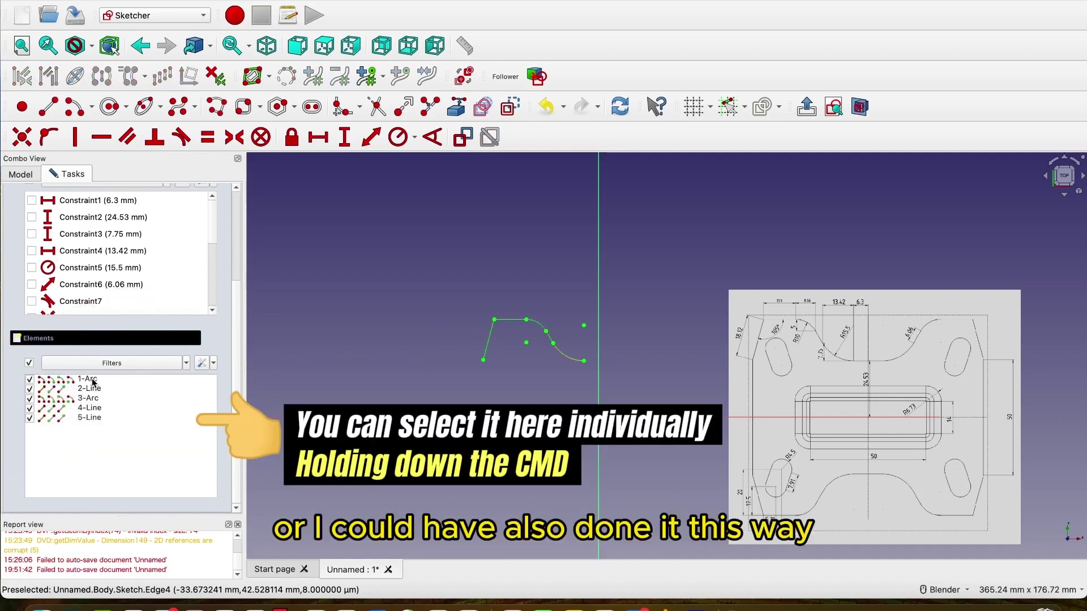
- Select elements 1-Arc through 5-Line in the Elements list
click(91, 389)
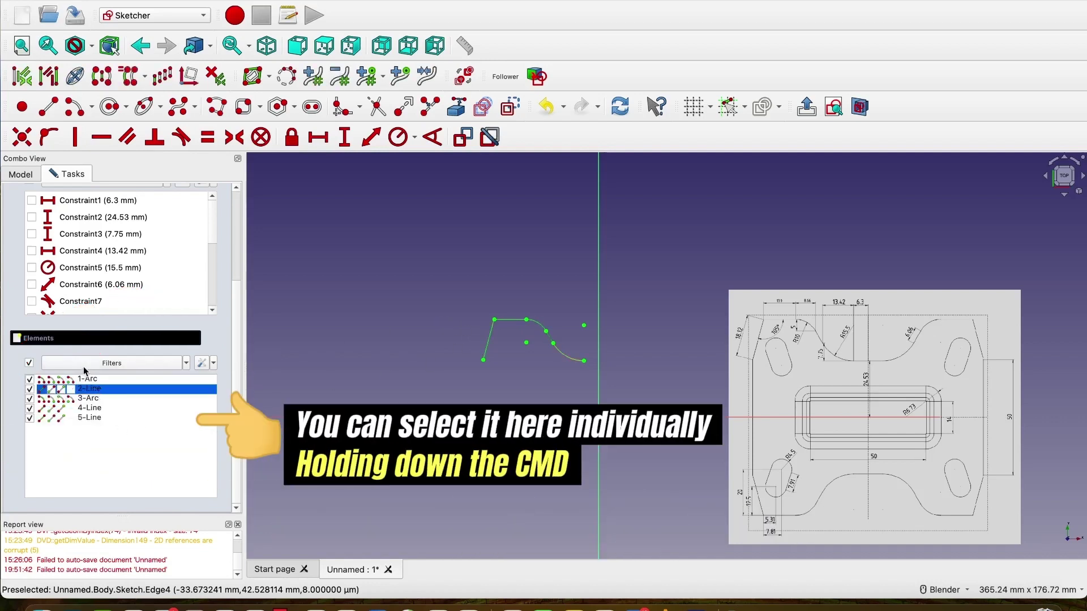
click(88, 380)
super+click(91, 388)
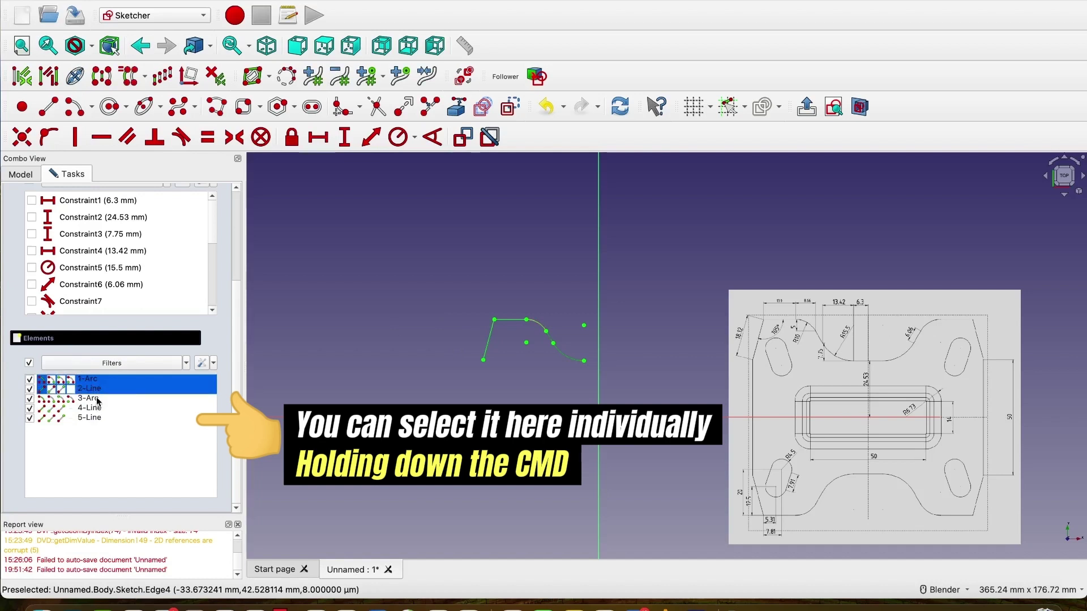
super+click(98, 399)
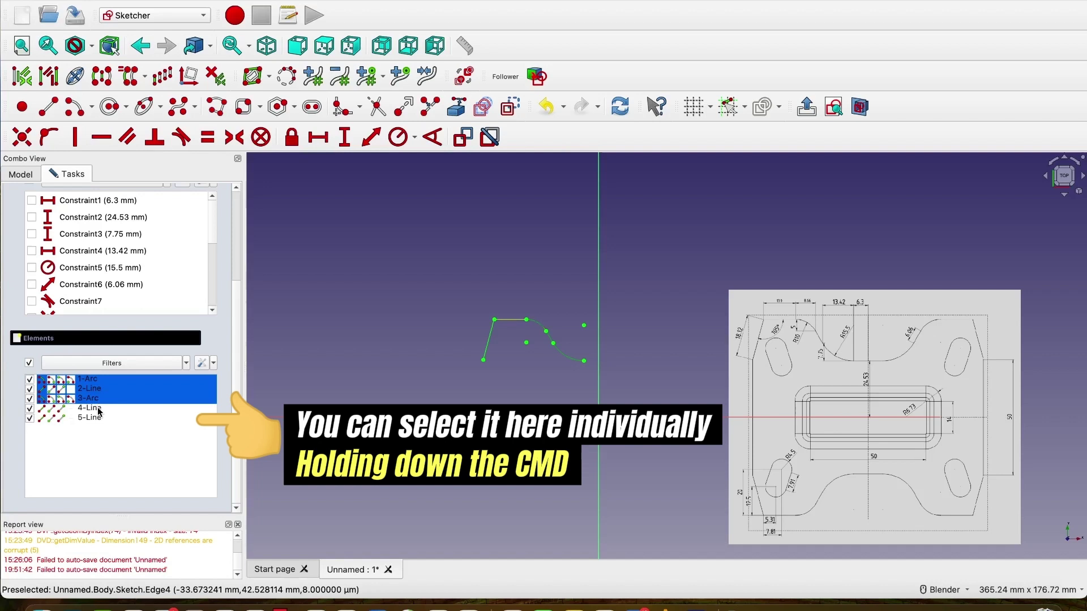
super+click(91, 408)
super+click(99, 418)
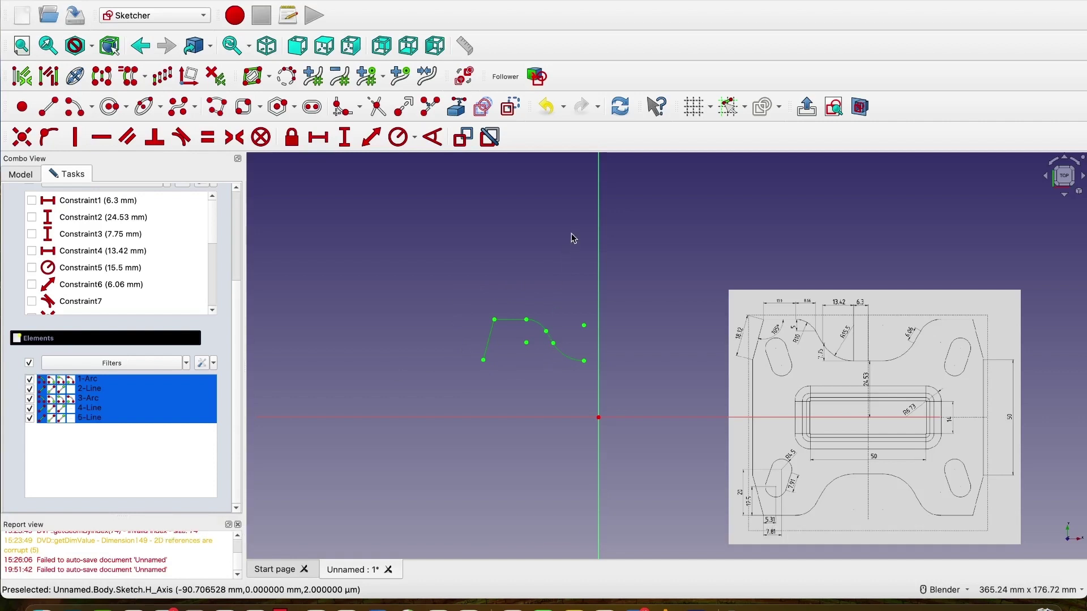
- Mirror the selected half profile across the vertical axis with Symmetry
click(600, 239)
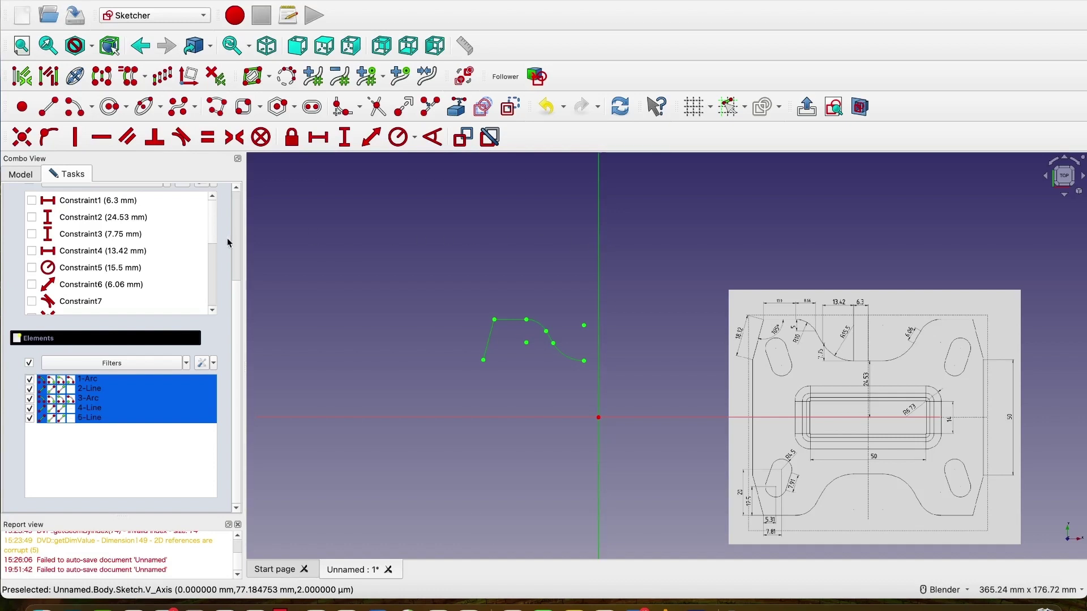
click(100, 79)
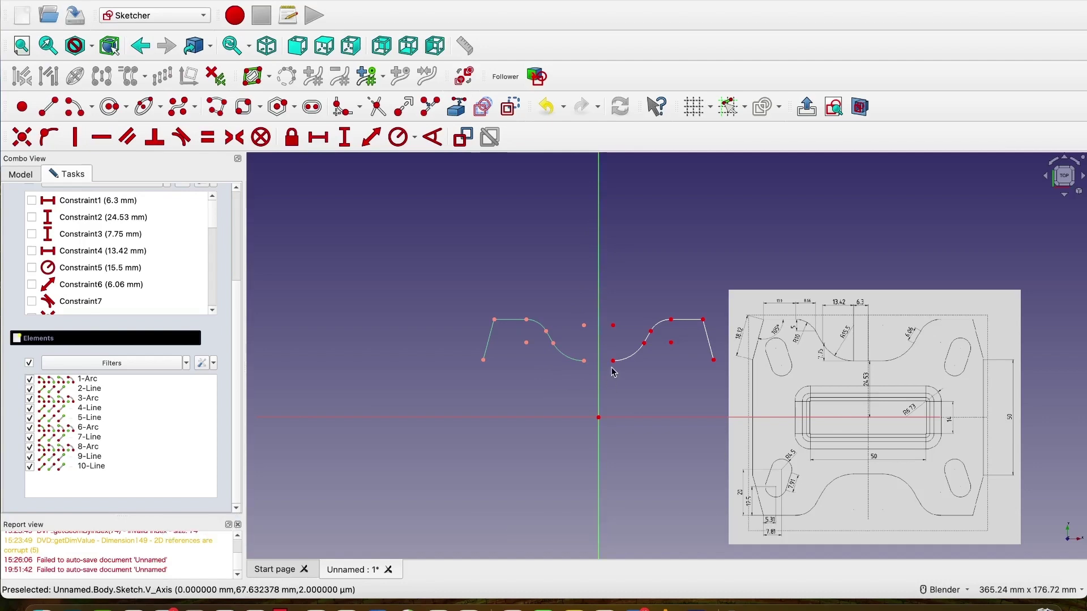
scroll(613, 372, up, 1)
scroll(613, 372, down, 1)
scroll(889, 363, up, 2)
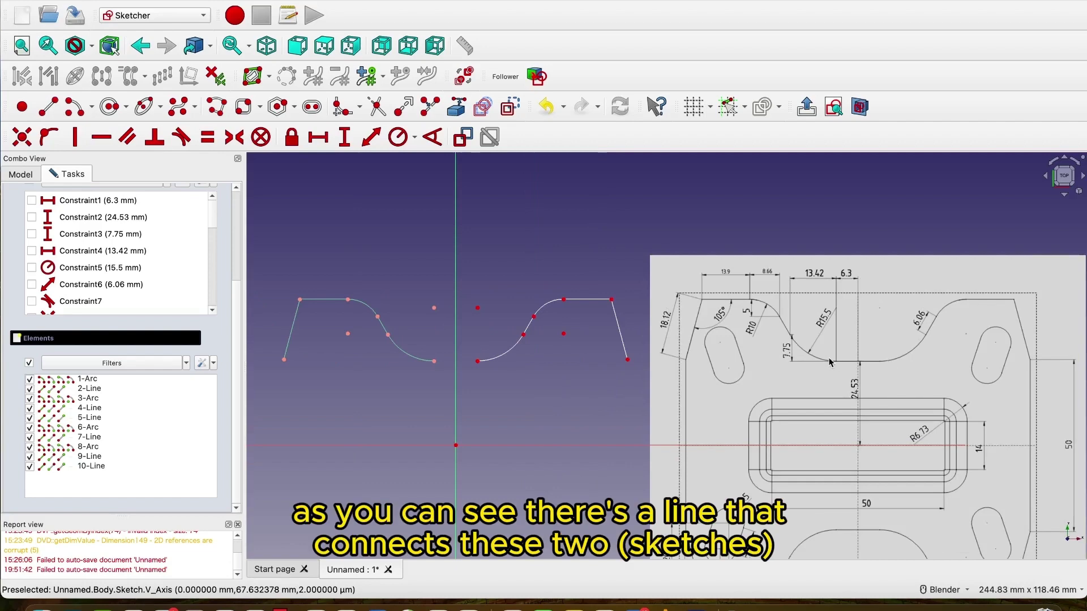
scroll(403, 373, up, 2)
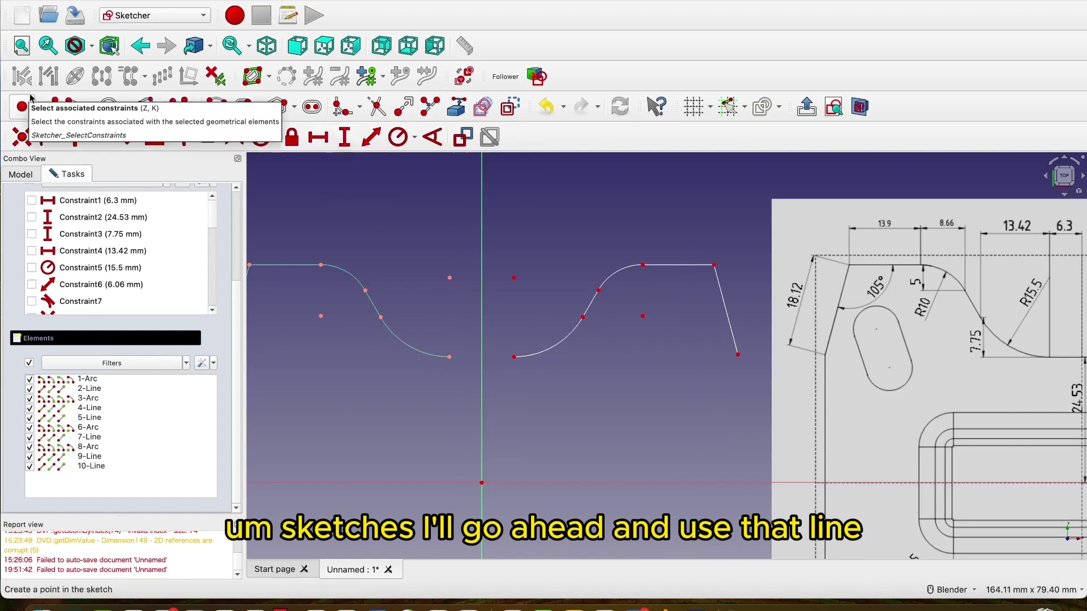
- Draw a horizontal line joining the left and right lower arc endpoints
click(48, 106)
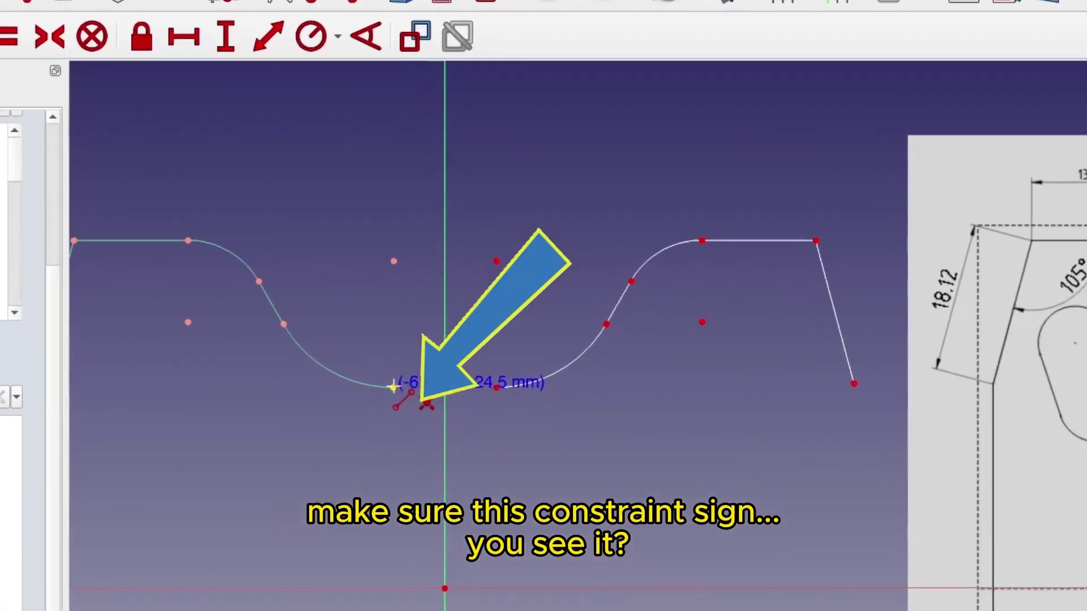
key(Escape)
click(449, 357)
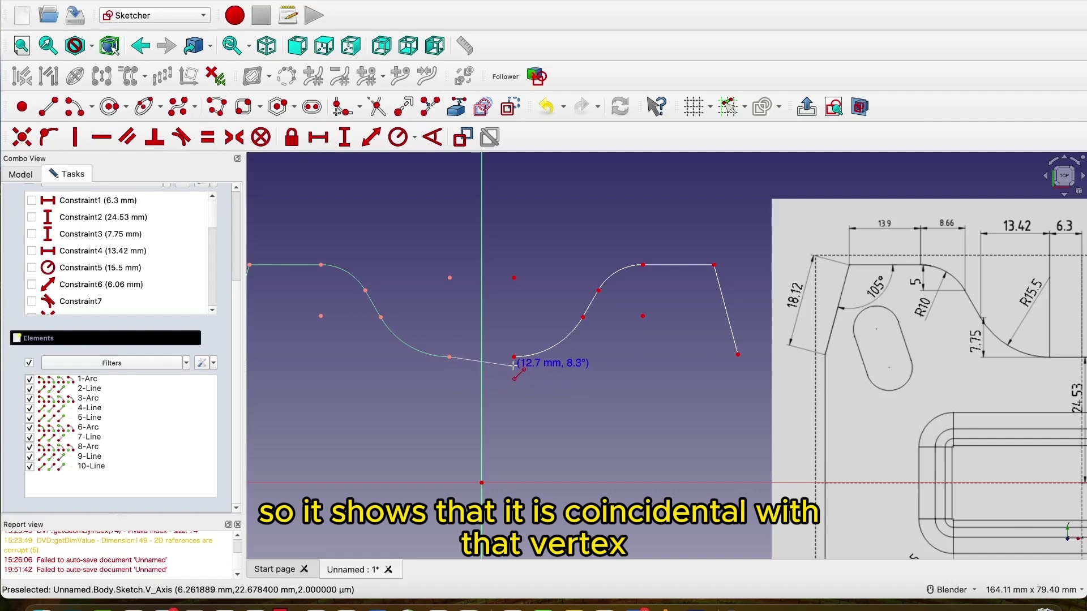
scroll(513, 367, up, 3)
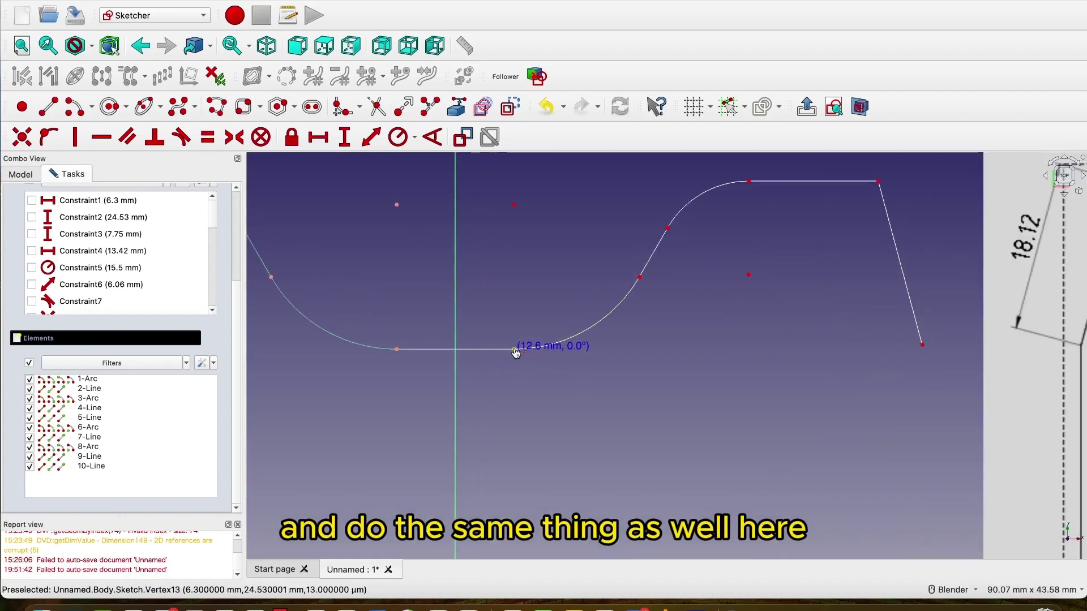
click(515, 349)
scroll(518, 420, down, 5)
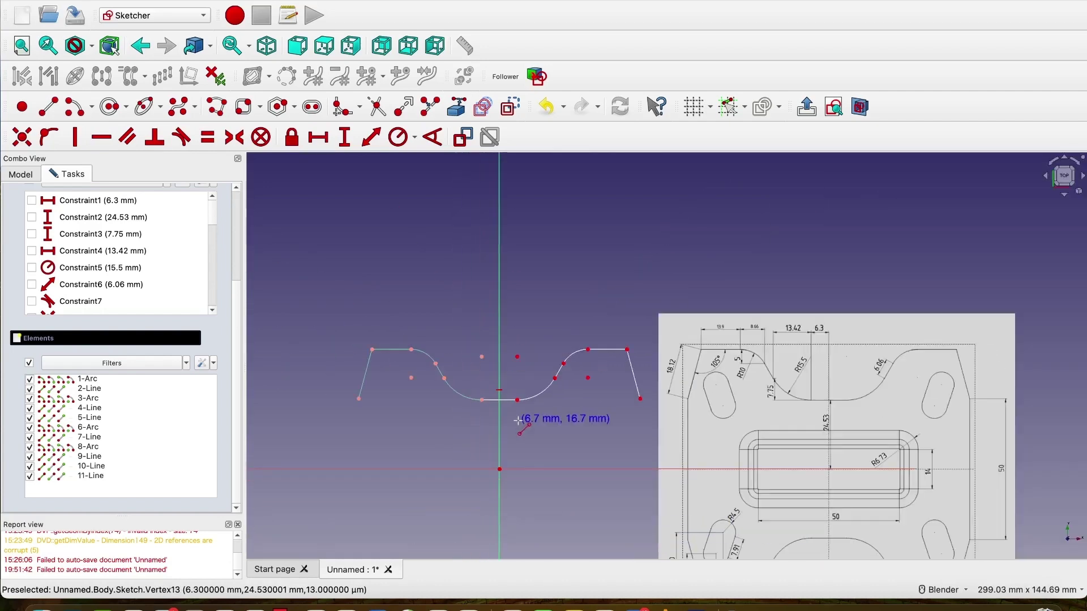
- Select elements 1-Arc through 11-Line plus the H axis and mirror them across it
right_click(517, 420)
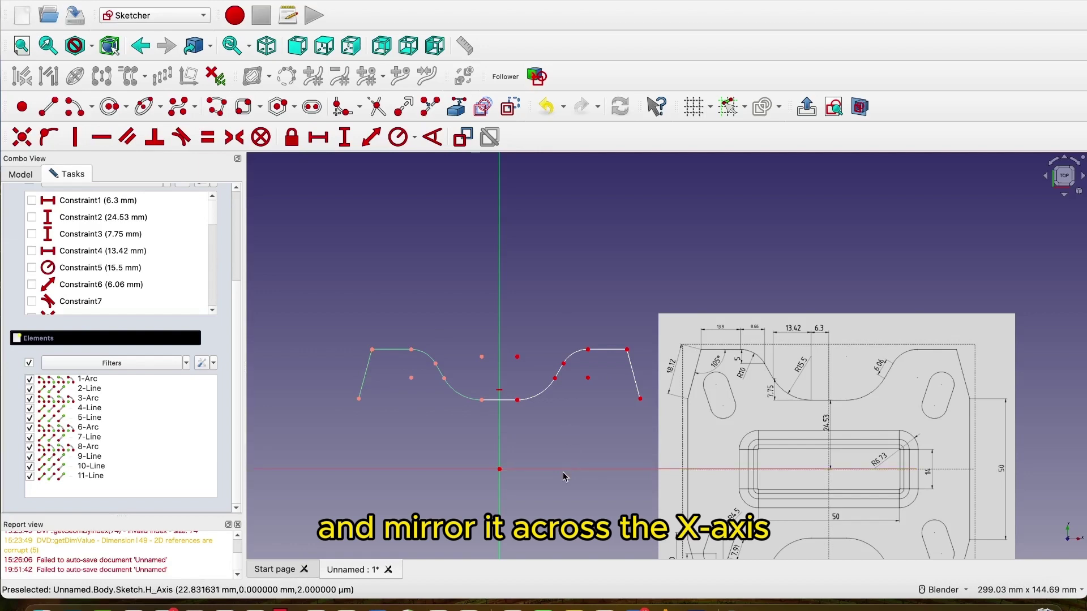
scroll(567, 437, down, 3)
scroll(567, 437, up, 2)
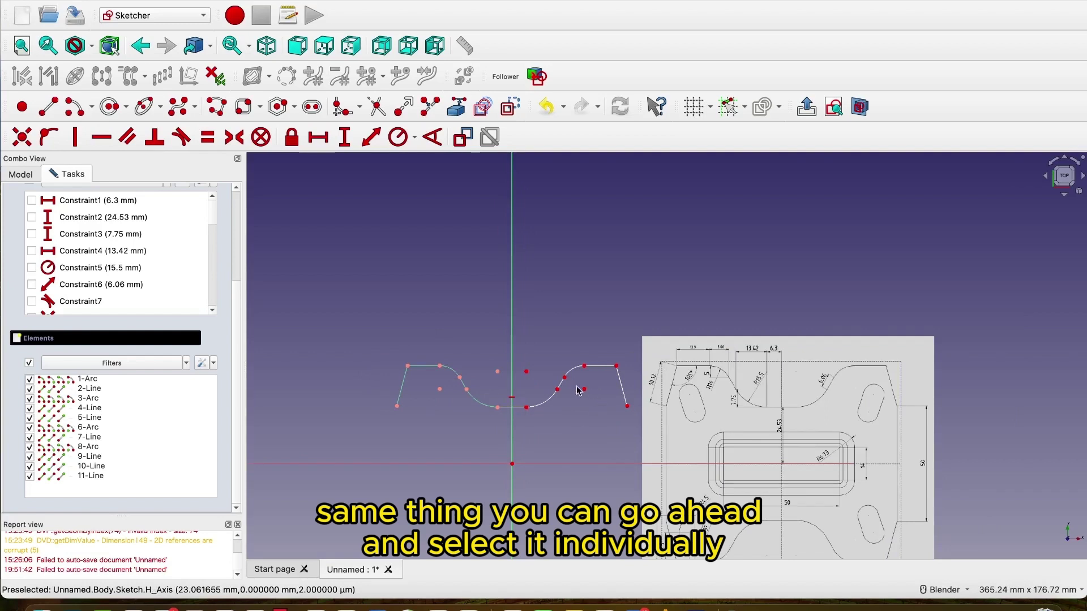
scroll(141, 423, up, 2)
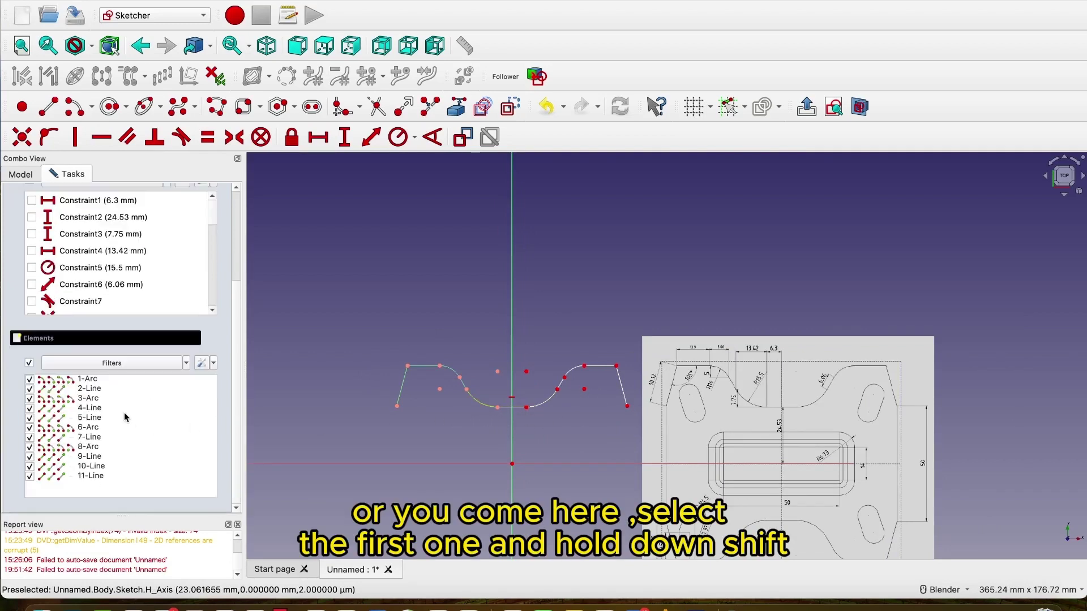
click(96, 381)
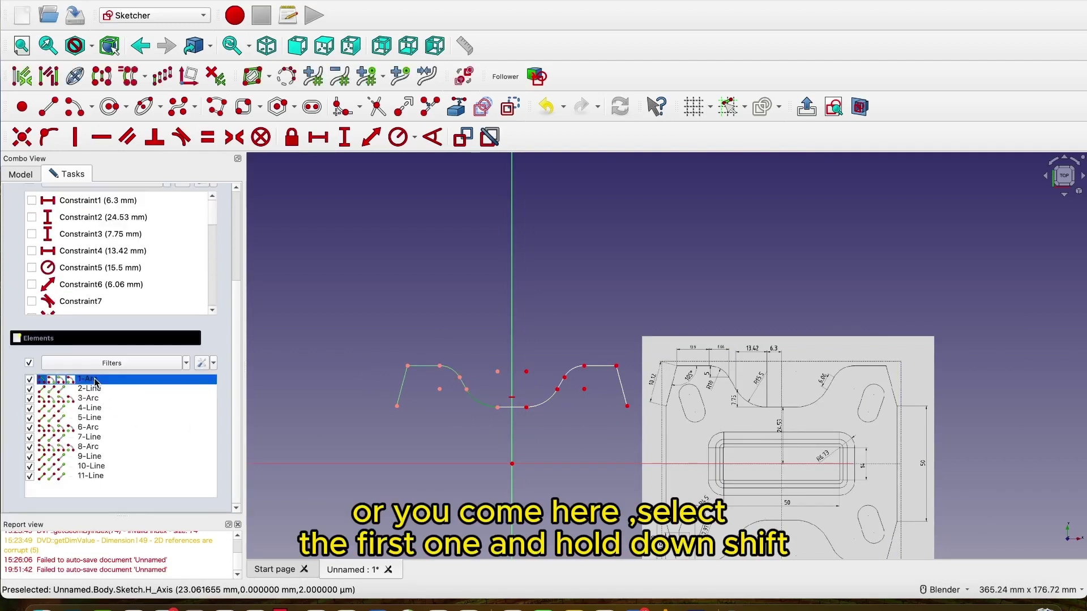
shift+click(97, 476)
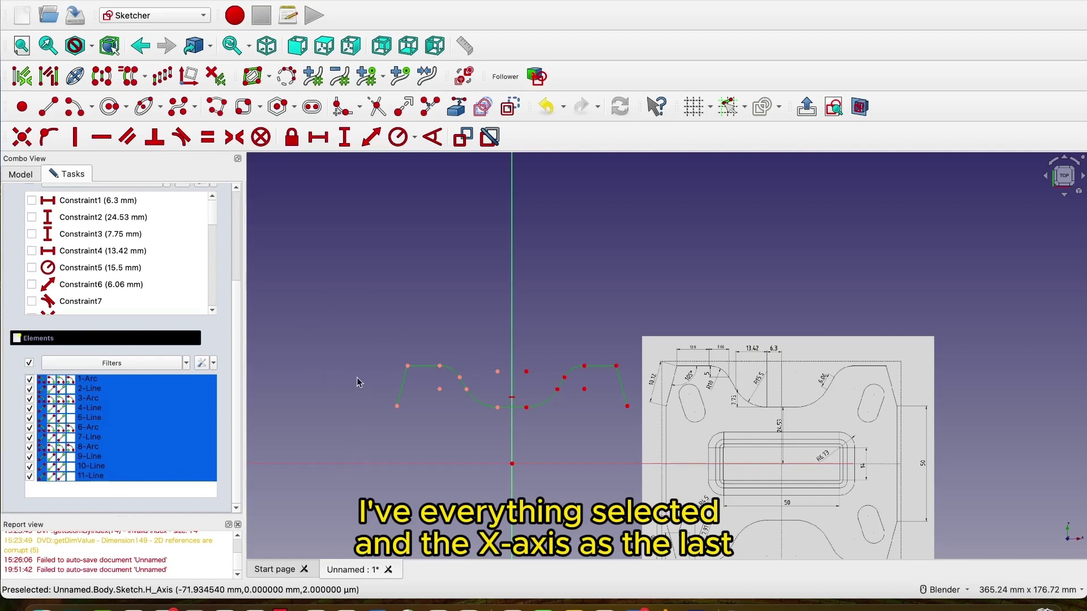
click(356, 463)
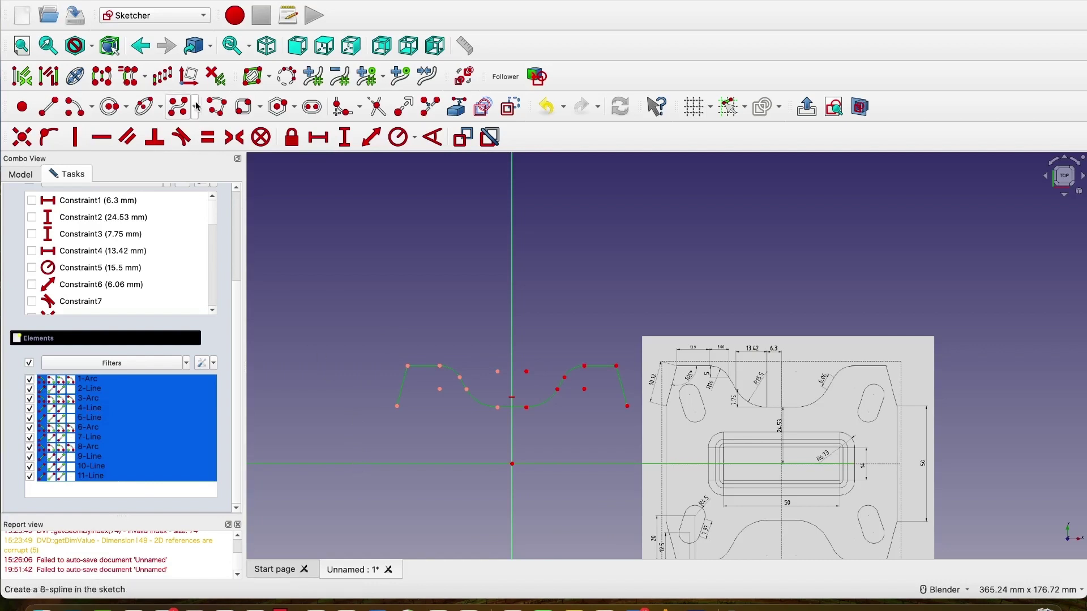
click(108, 81)
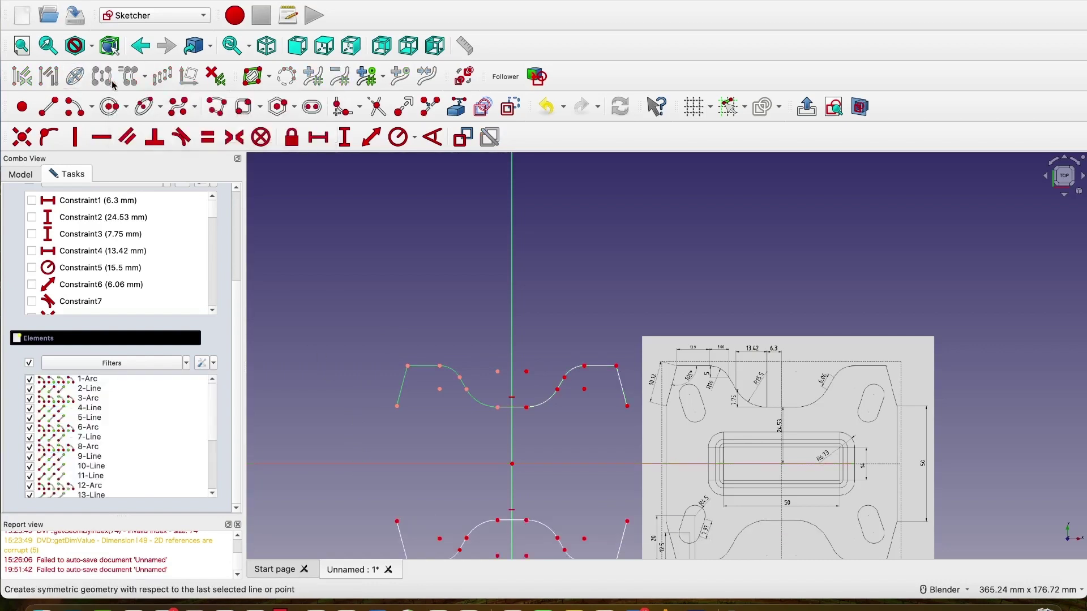
- Draw left and right vertical edges, the right from (50, 25) to (50, -25), closing the outline
shift+middle_drag(562, 501, 575, 391)
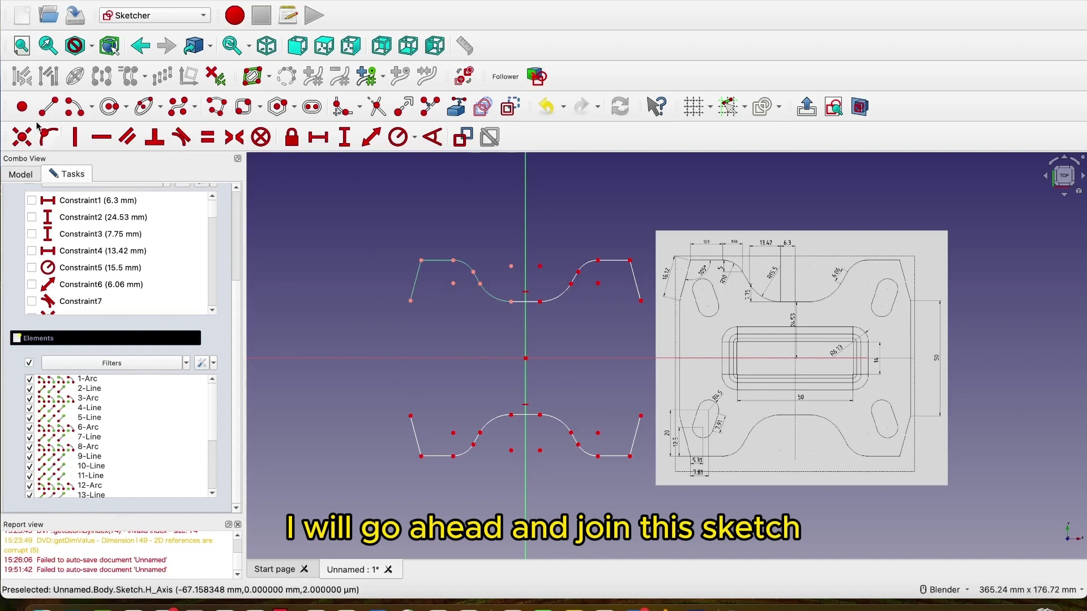
click(48, 106)
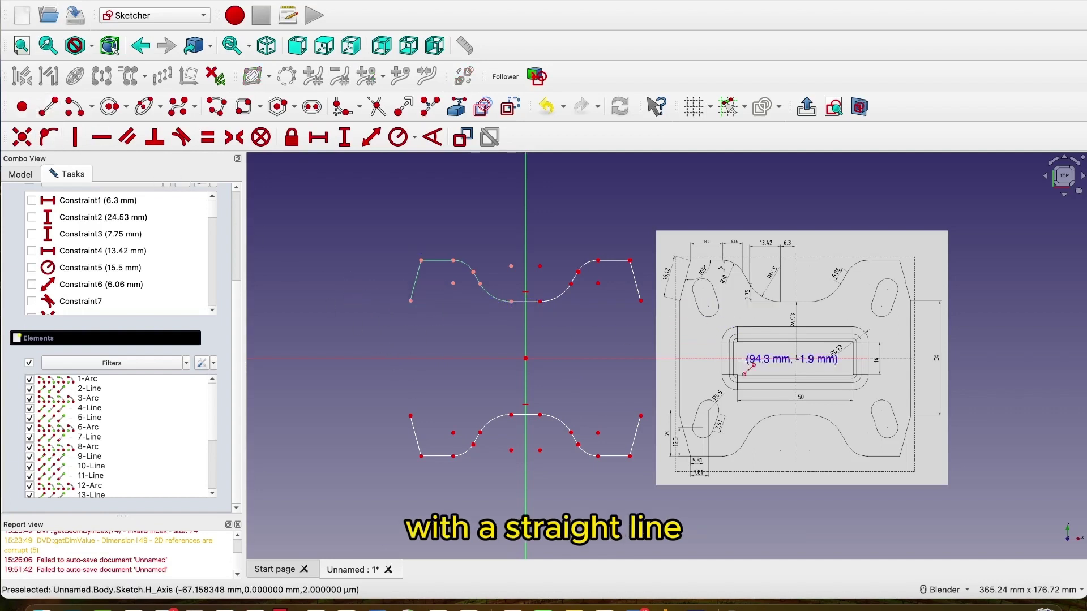
click(411, 301)
click(411, 416)
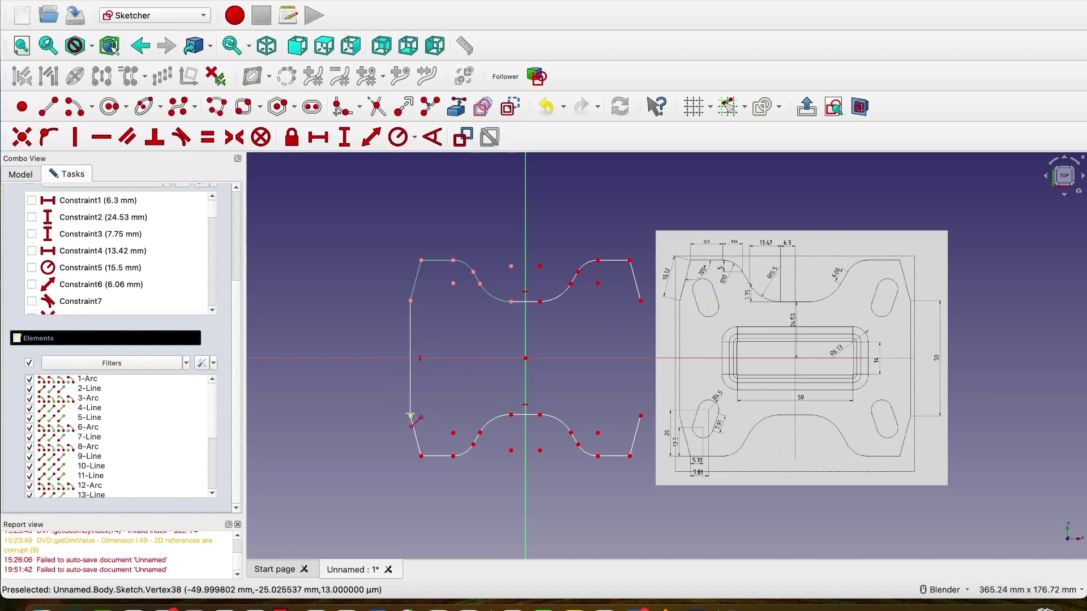
click(642, 302)
click(641, 416)
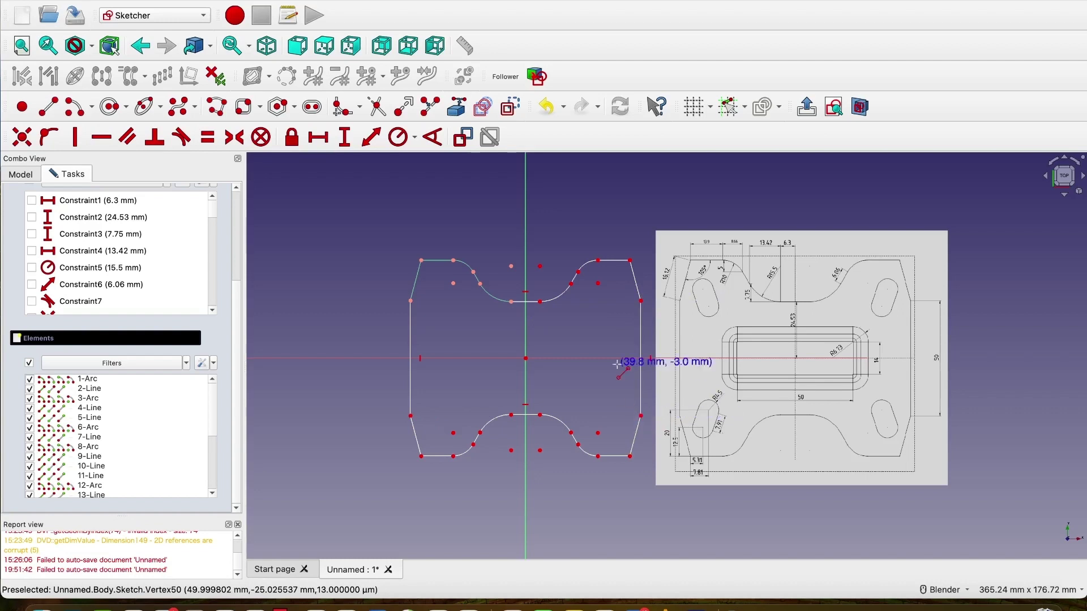
right_click(601, 208)
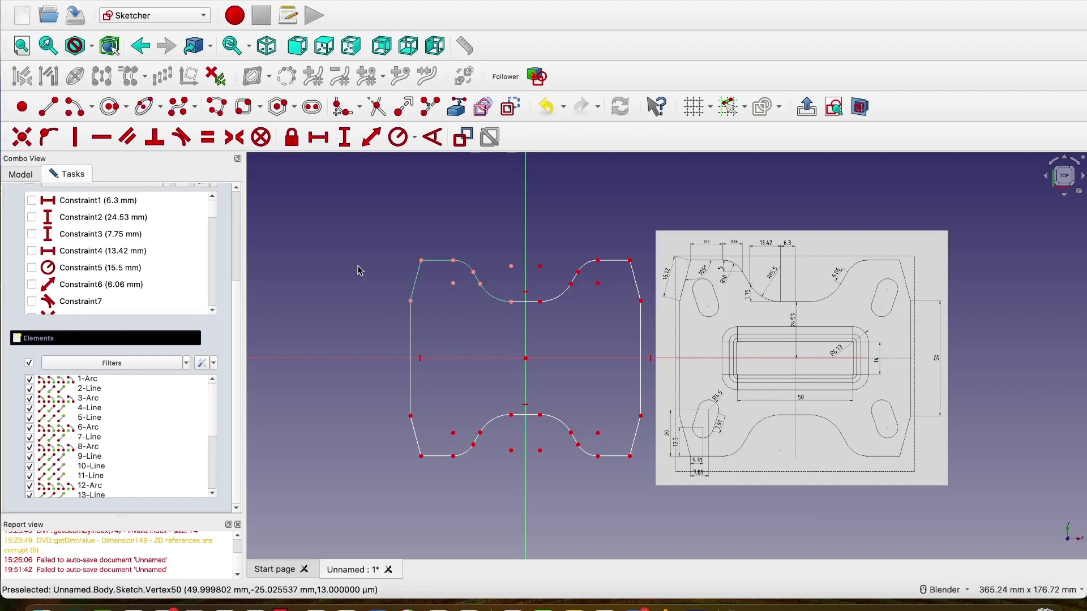
scroll(146, 209, up, 5)
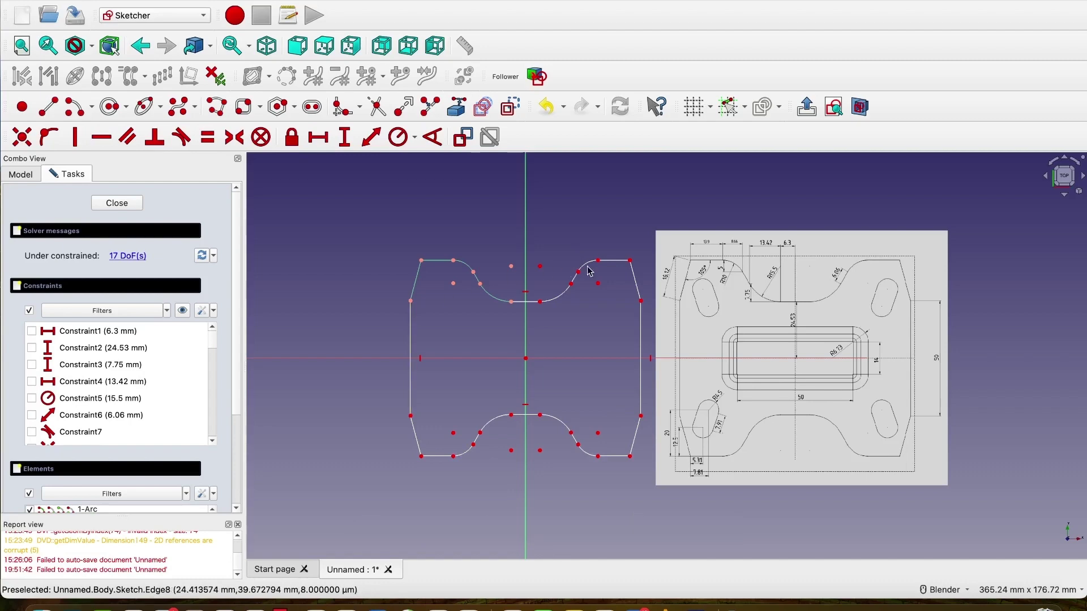
scroll(561, 285, up, 3)
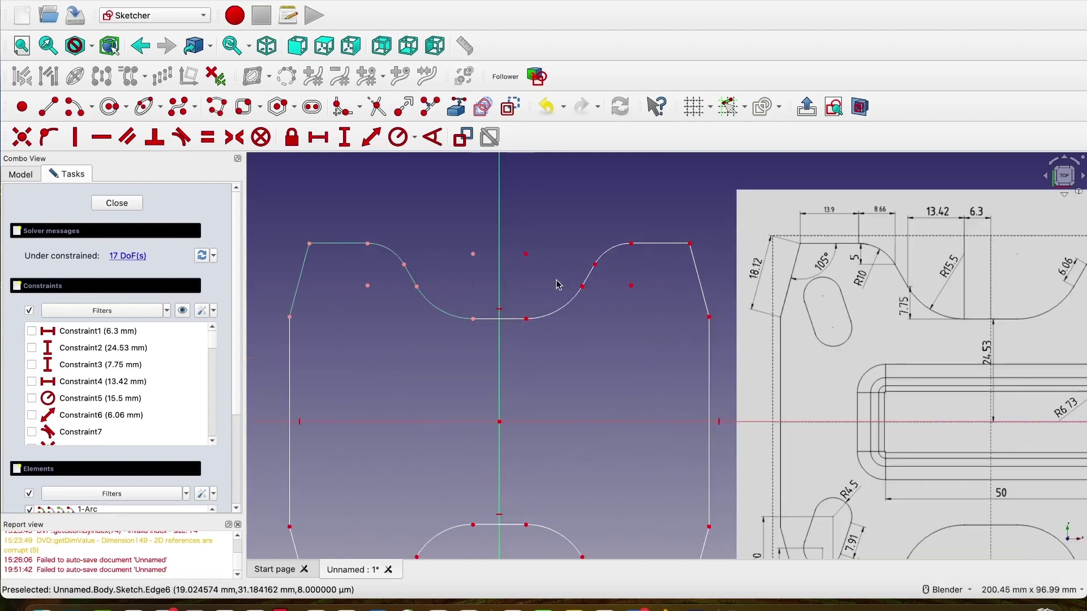
scroll(558, 285, down, 1)
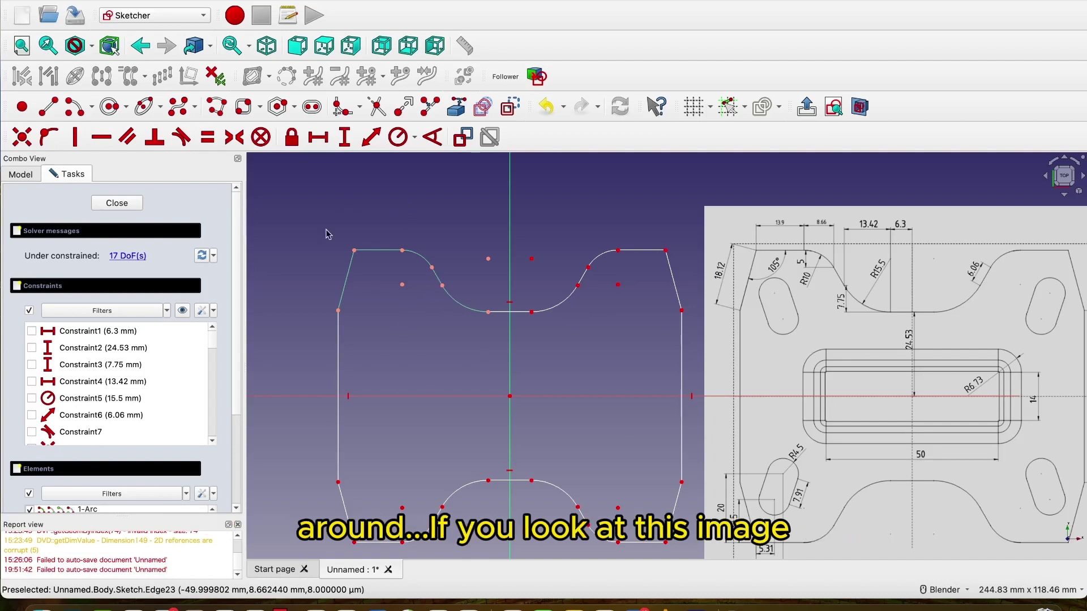
scroll(331, 237, up, 5)
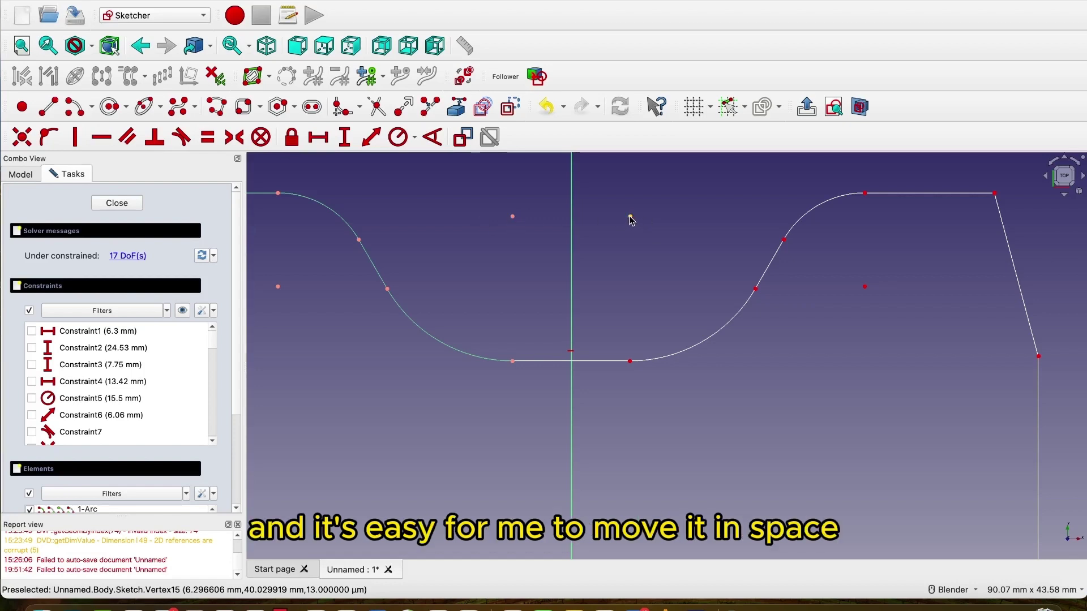
mouse_move(629, 221)
mouse_down()
mouse_move(625, 213)
mouse_move(667, 244)
mouse_move(616, 206)
mouse_move(630, 216)
mouse_up()
key(ctrl+z)
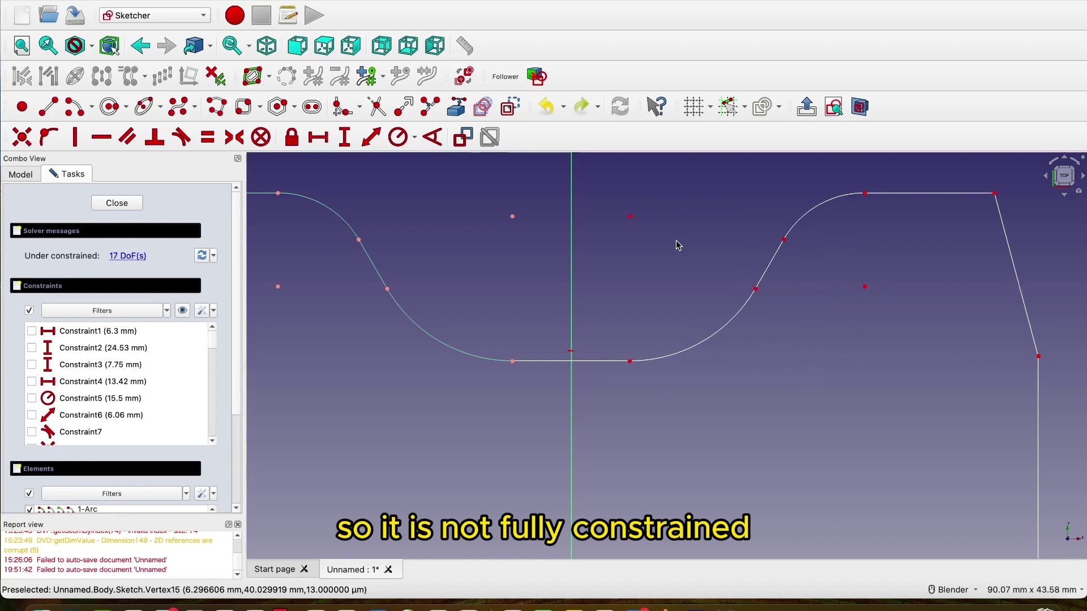
scroll(684, 413, down, 4)
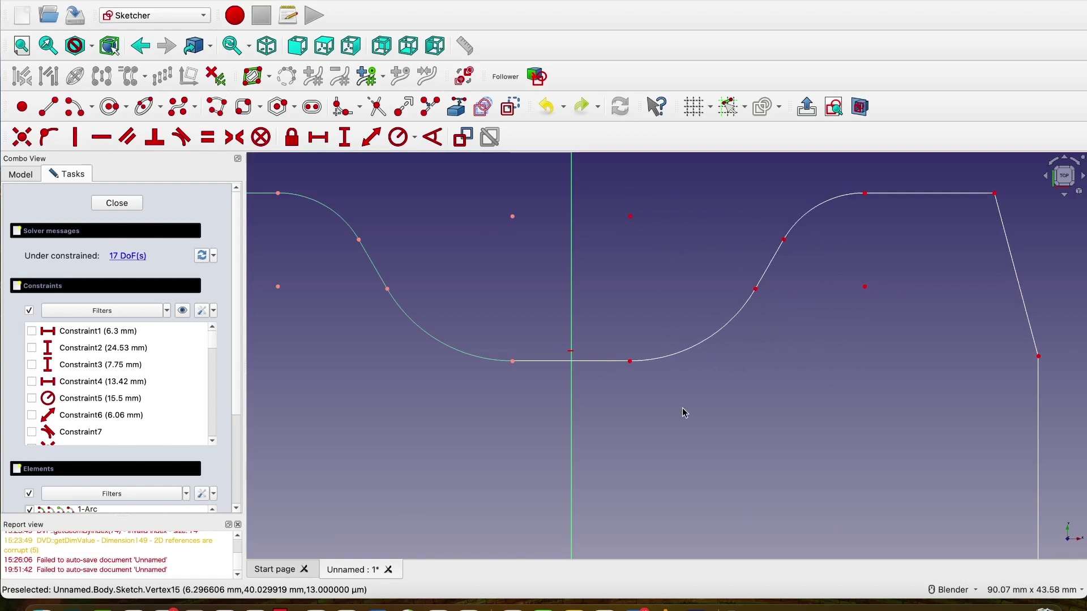
scroll(684, 413, up, 3)
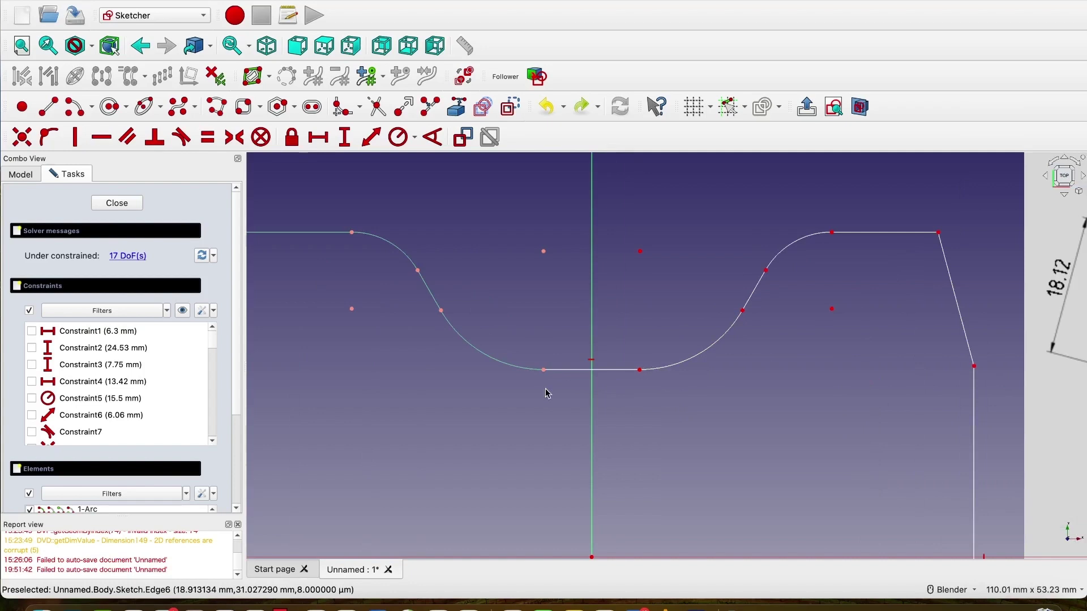
- Give the notch's bottom line 12.55 mm and a 13.47 mm horizontal distance to the arc junction
scroll(721, 399, down, 4)
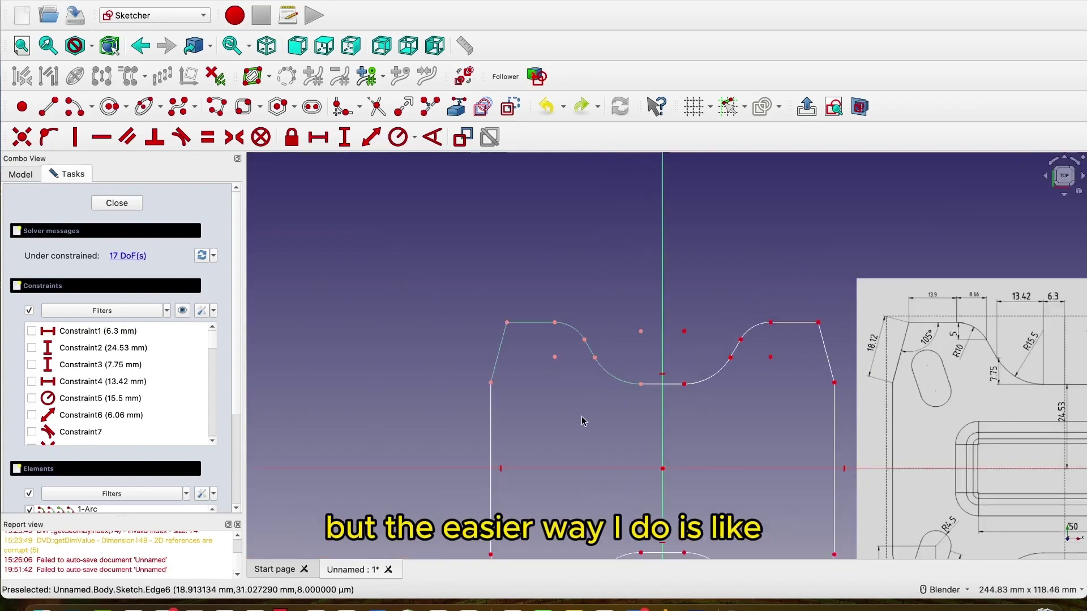
shift+middle_drag(561, 418, 519, 359)
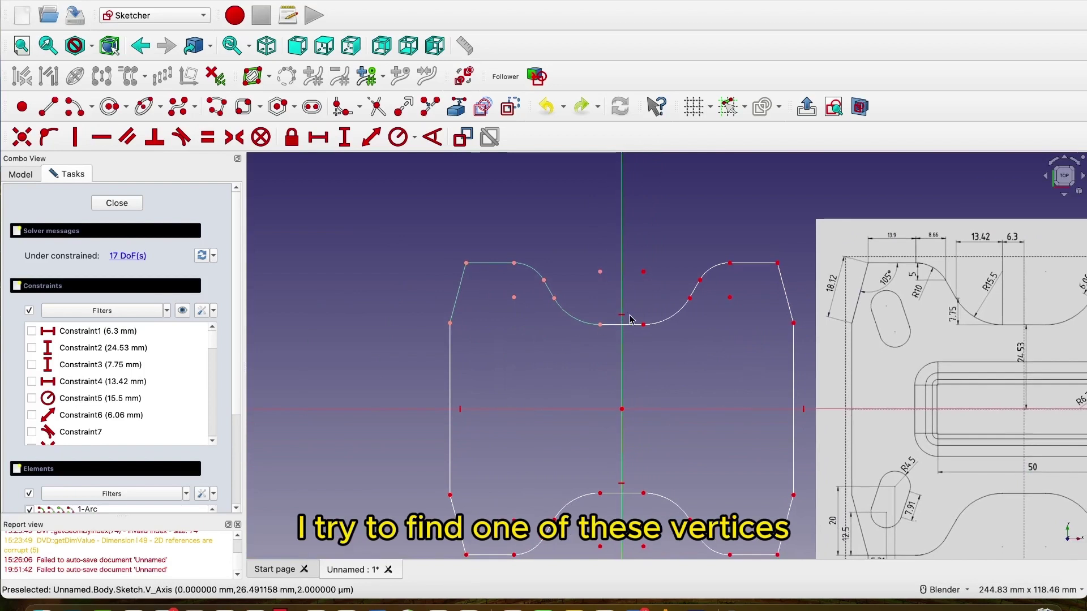
scroll(651, 334, up, 4)
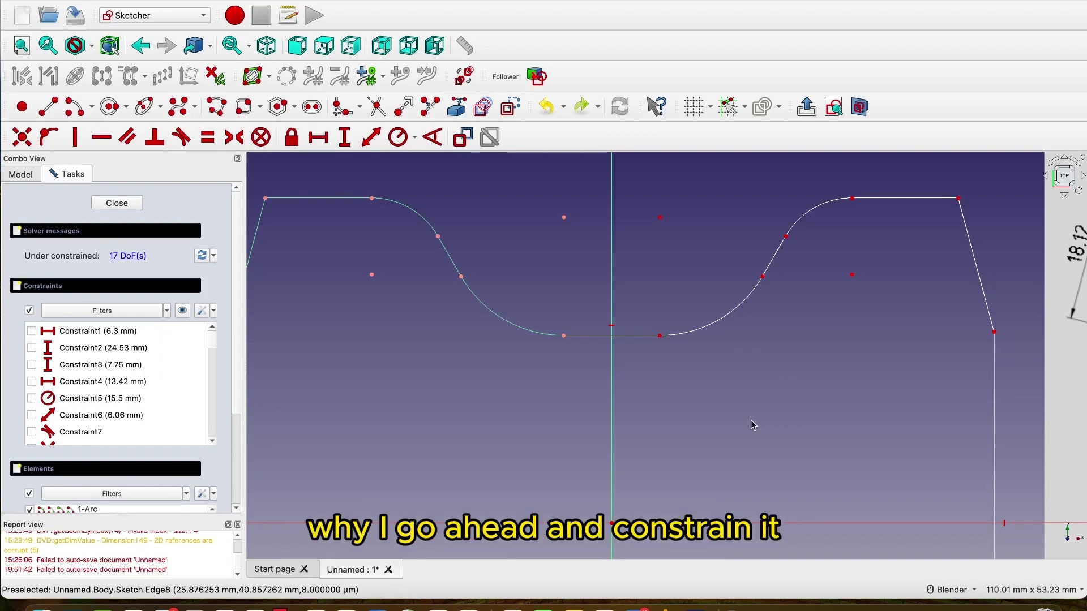
scroll(659, 335, down, 5)
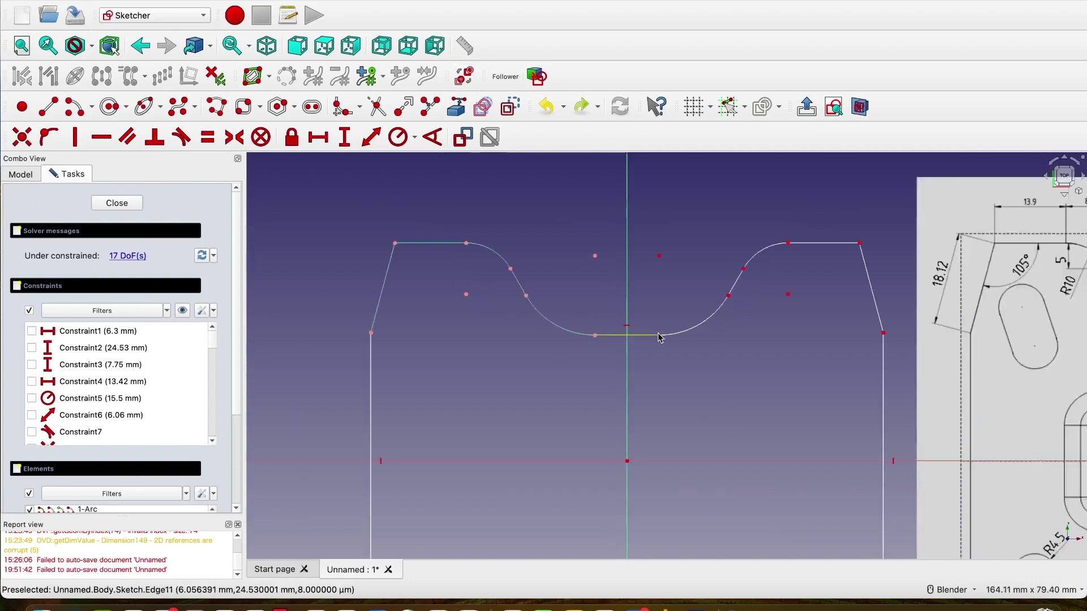
scroll(641, 342, up, 5)
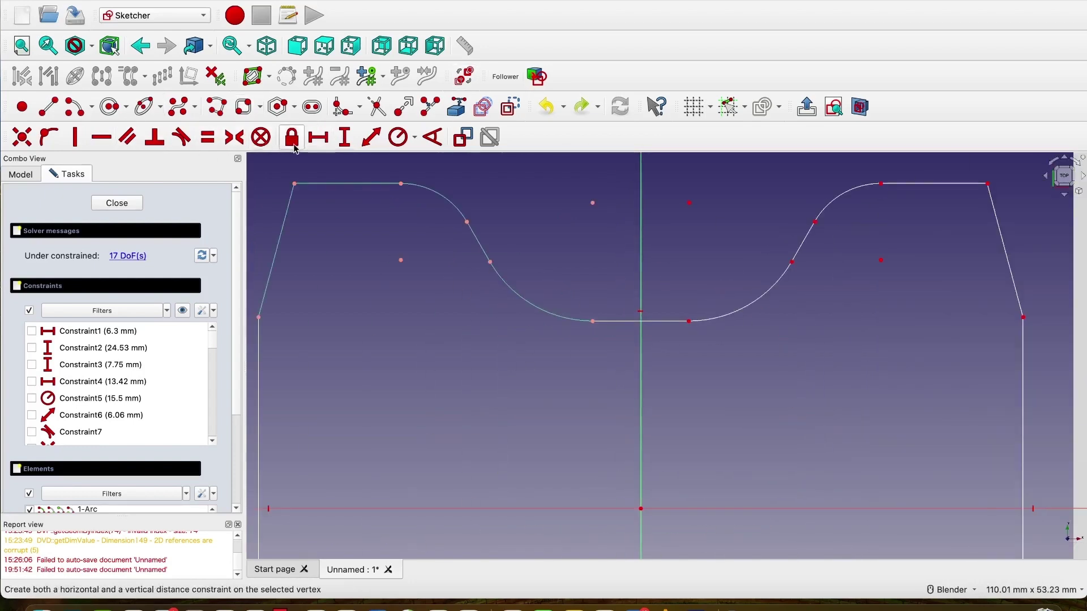
click(318, 137)
click(660, 321)
click(827, 394)
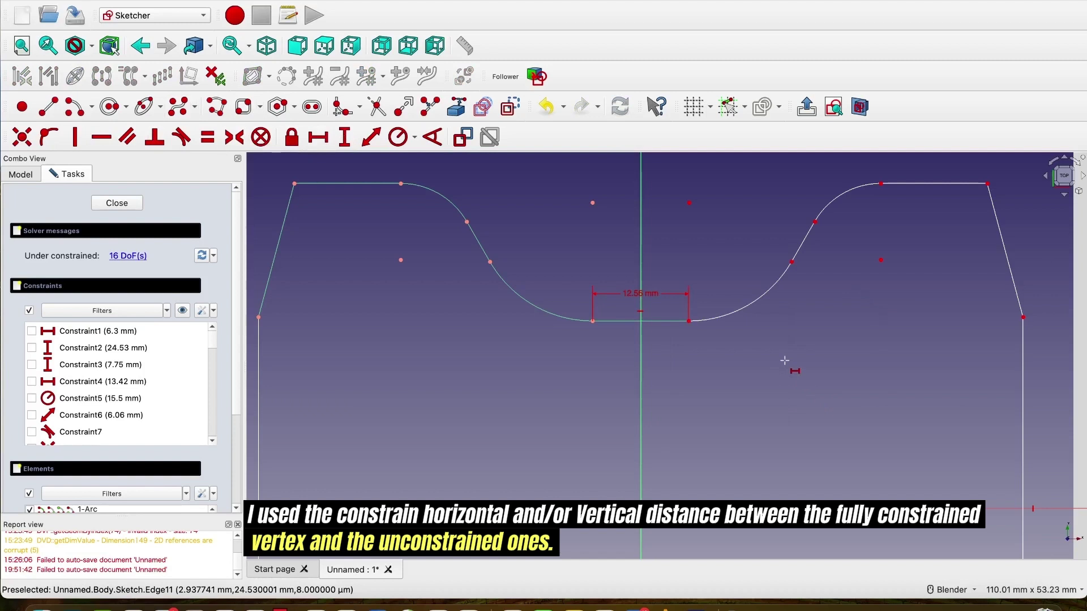
click(689, 320)
click(791, 261)
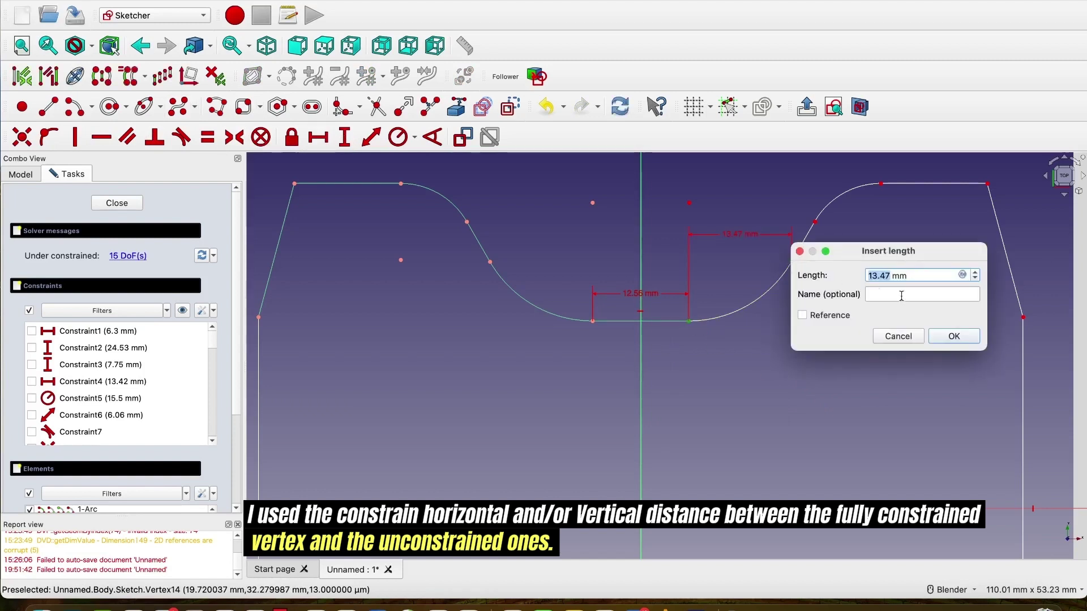
key(Return)
- Add vertical distances of 7.75 mm and 5 mm between the notch and arc vertices
click(344, 137)
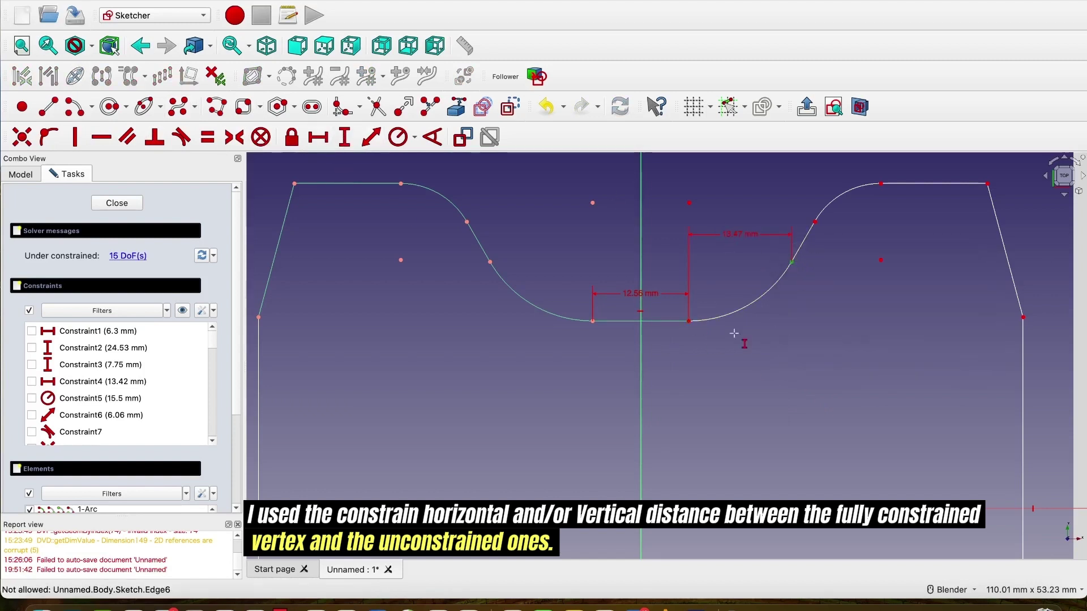
click(688, 321)
click(791, 262)
key(Return)
shift+middle_drag(835, 213, 738, 285)
scroll(739, 284, up, 3)
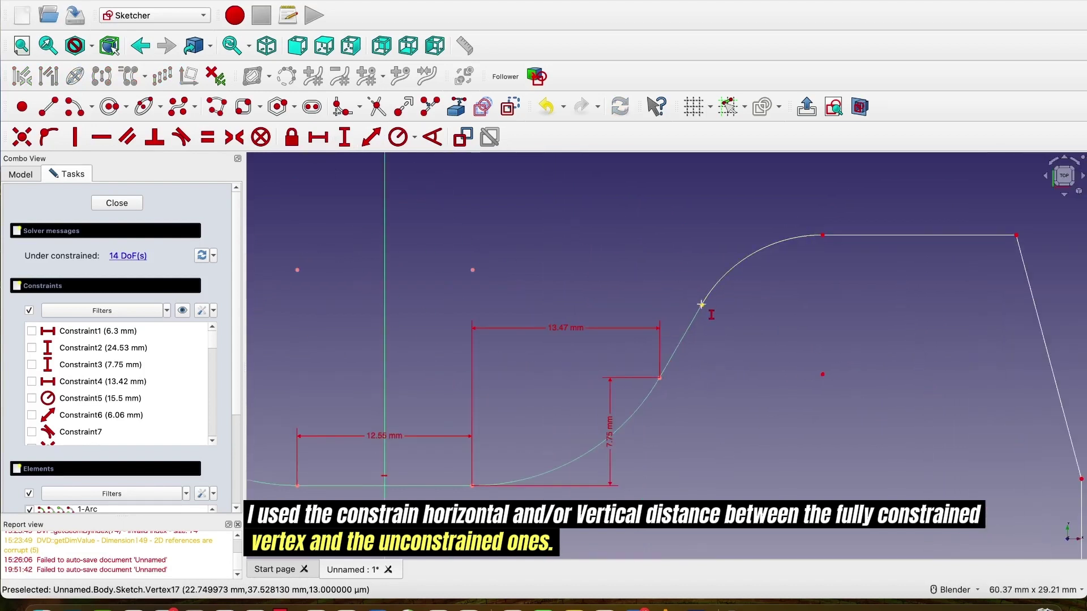
click(824, 235)
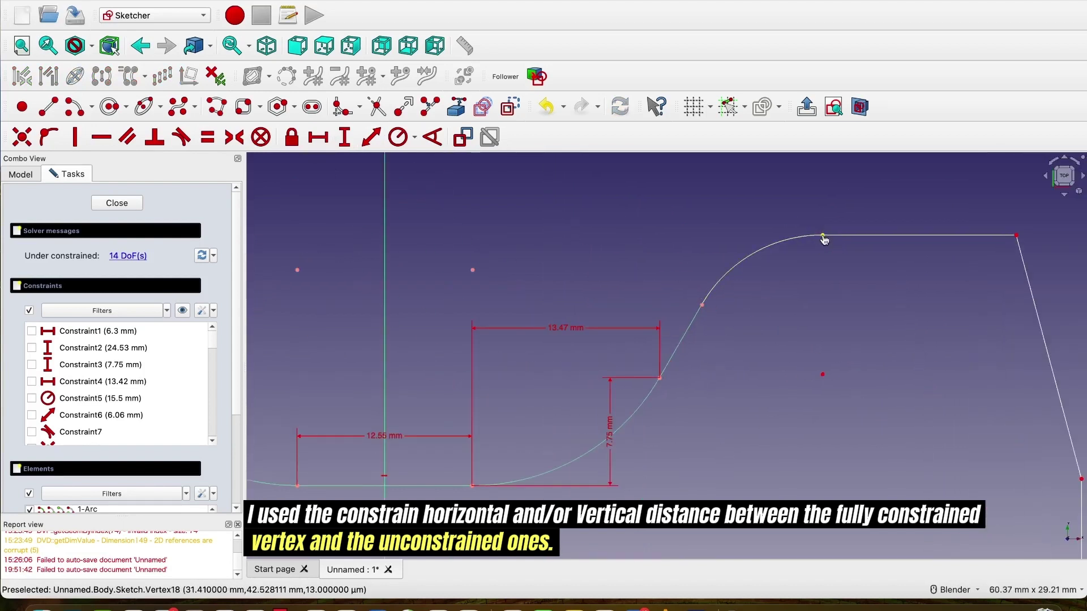
click(702, 306)
click(864, 381)
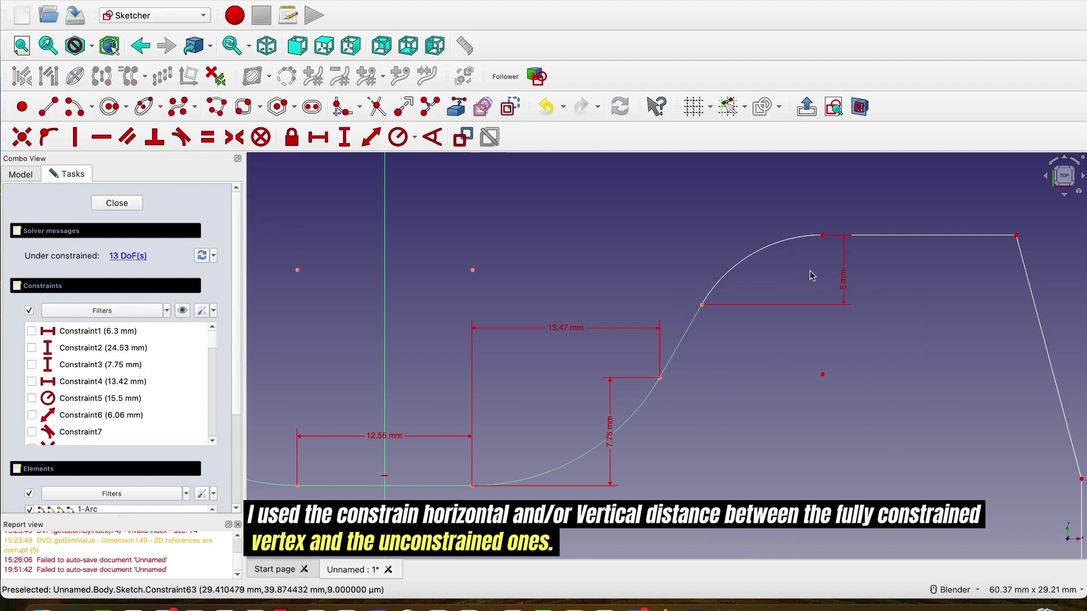
- Set an 8.66 mm horizontal distance at the top arc and 13.9 mm on the top edge
click(318, 137)
click(822, 236)
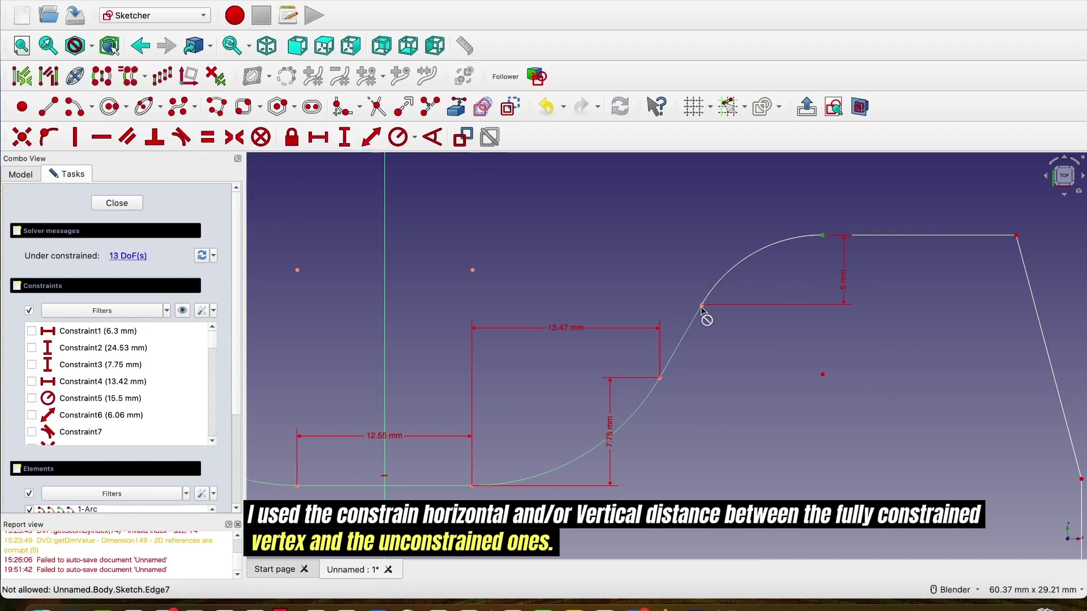
click(702, 305)
click(867, 380)
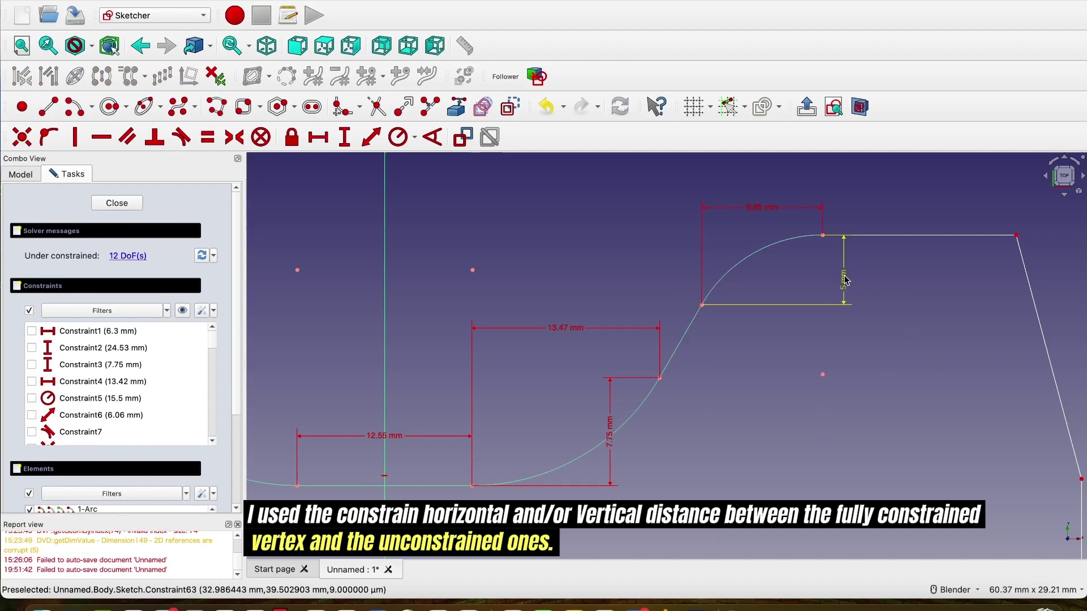
click(318, 137)
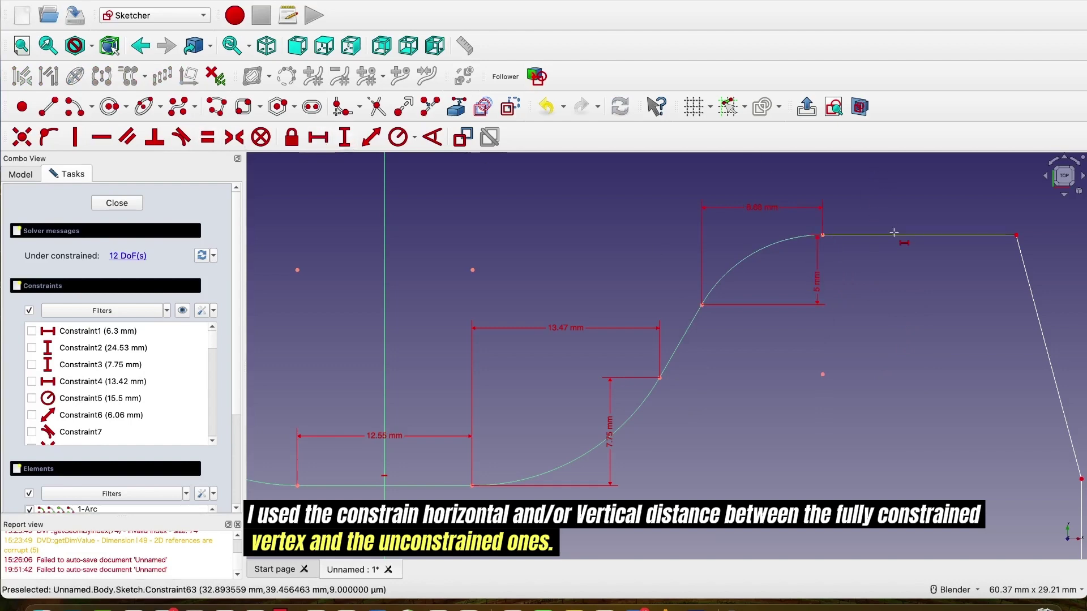
click(901, 235)
click(1043, 304)
scroll(946, 364, down, 5)
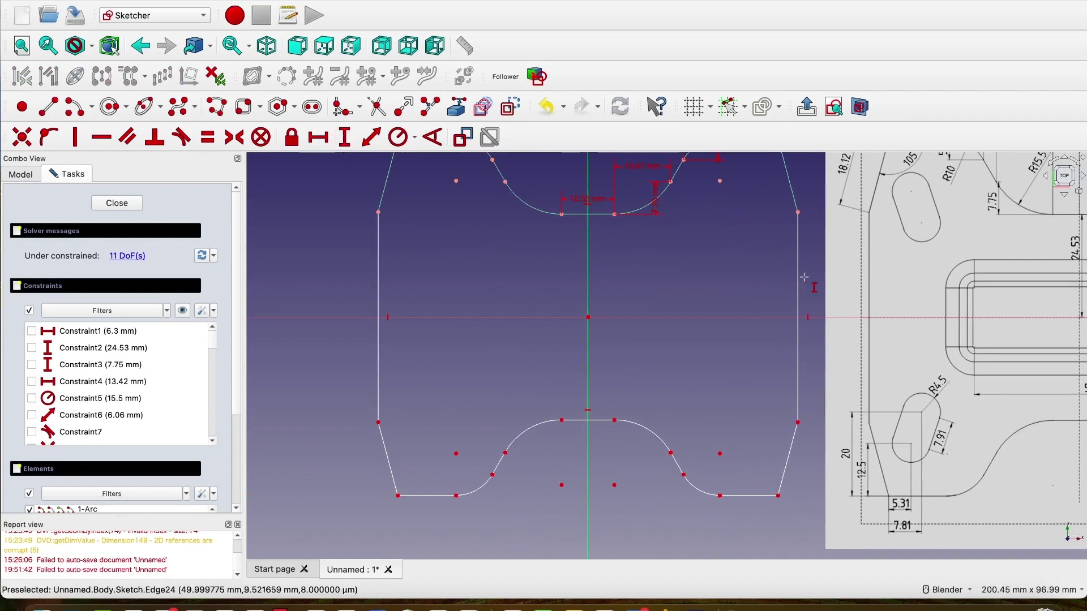
- Dimension the right vertical edge at 50 mm and the bottom-right edge at 13.9 mm
click(798, 276)
click(963, 352)
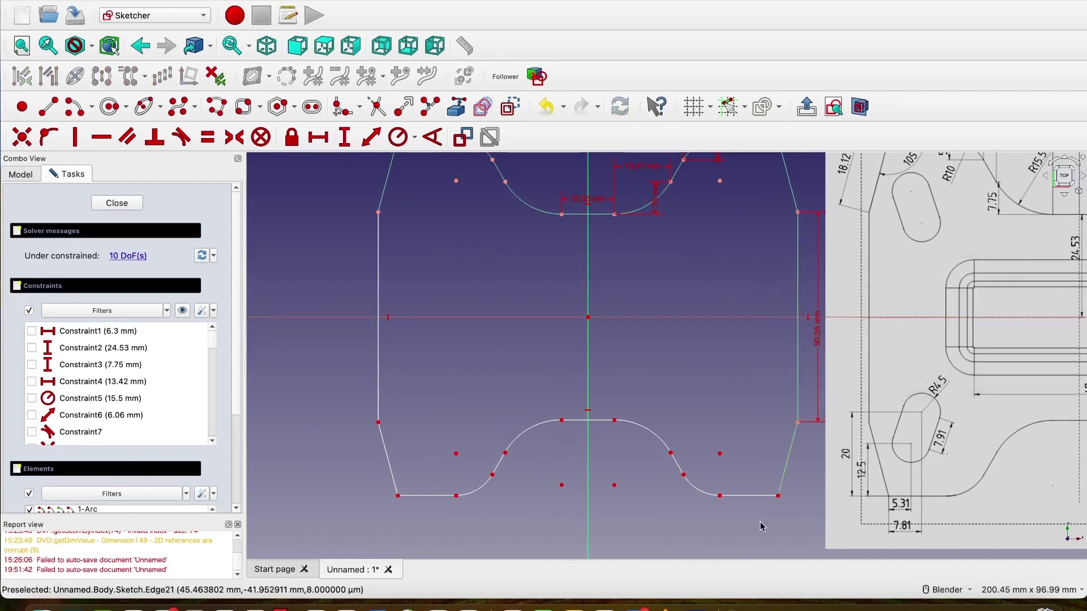
shift+middle_drag(735, 501, 734, 411)
scroll(734, 411, up, 1)
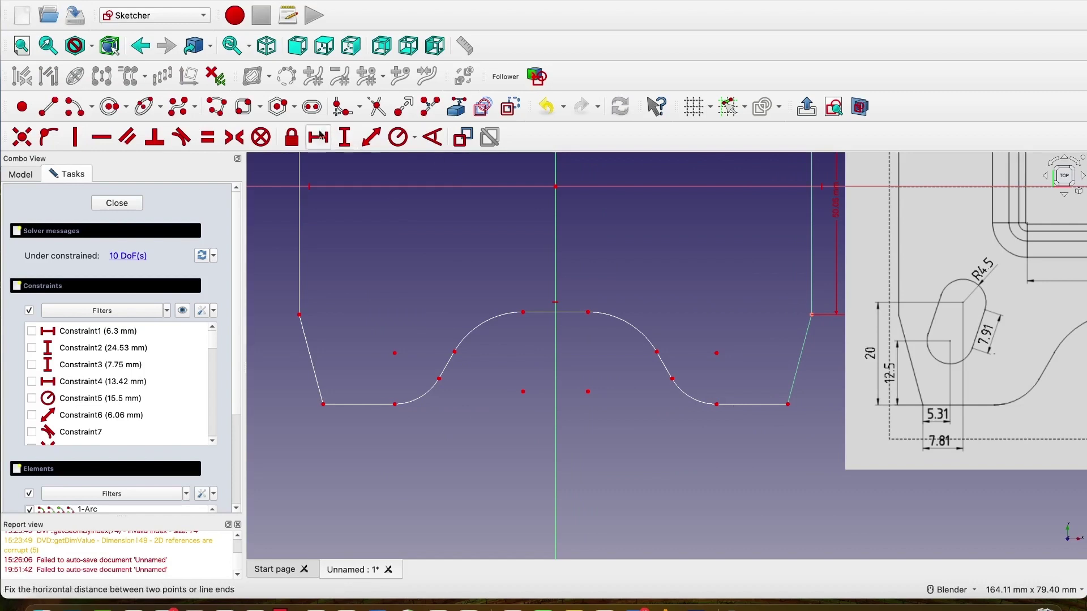
click(765, 404)
click(926, 480)
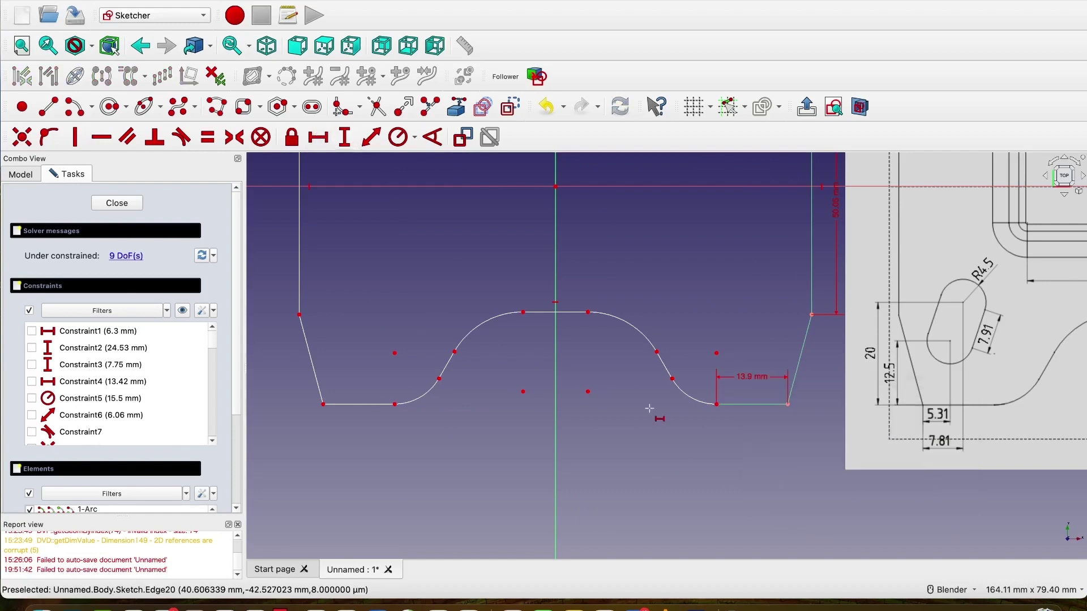
- Add an 8.66 mm horizontal and a 5 mm vertical distance on the right notch's arc
click(716, 405)
click(876, 479)
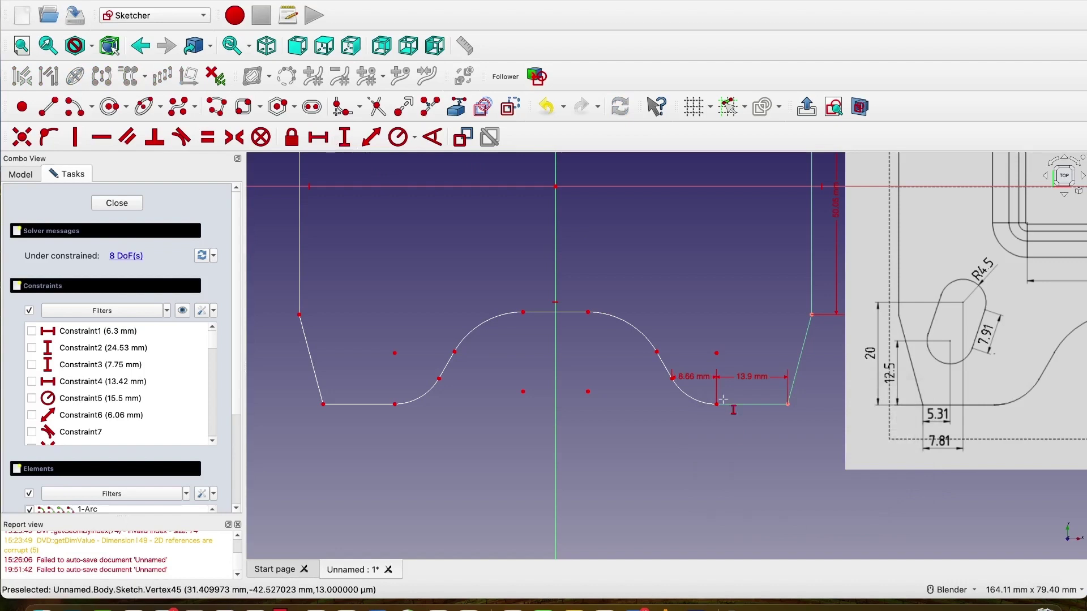
click(671, 377)
click(716, 404)
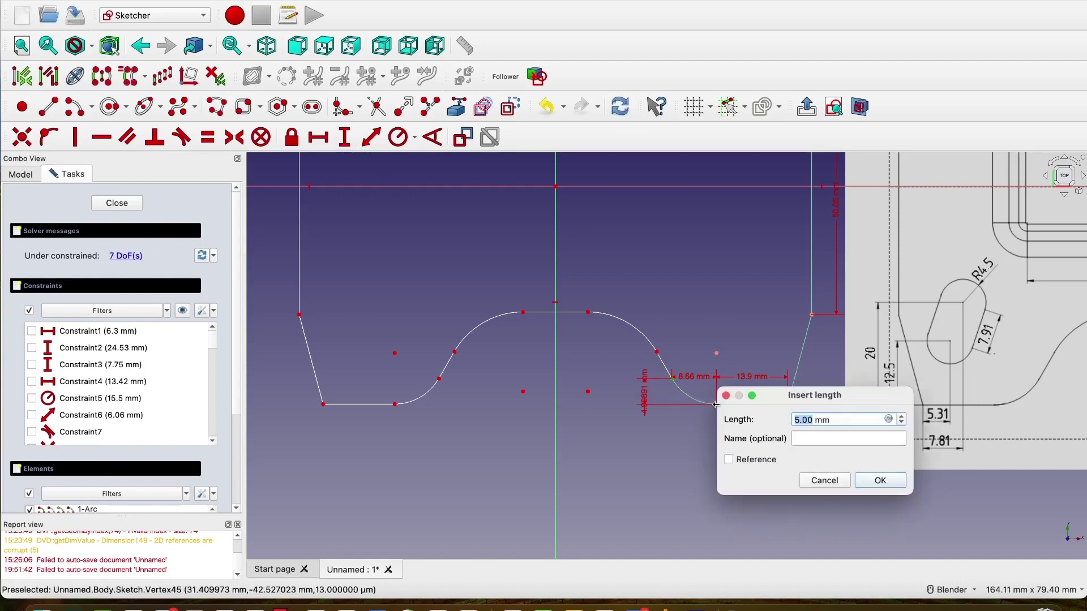
text(5)
click(880, 480)
scroll(682, 365, up, 3)
scroll(682, 365, up, 2)
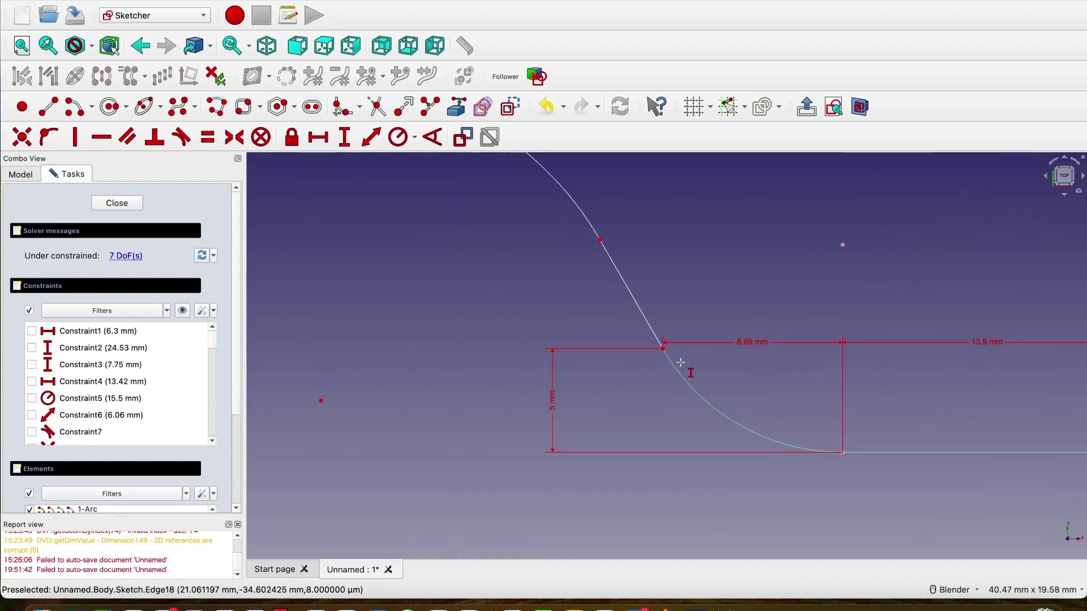
scroll(682, 365, down, 2)
scroll(679, 363, up, 2)
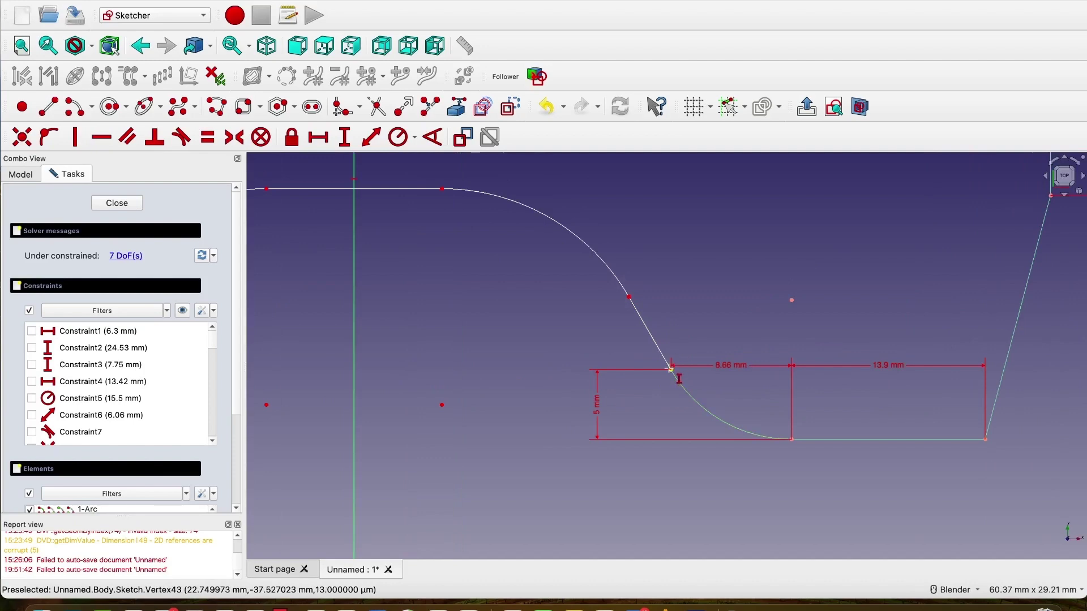
scroll(567, 296, down, 5)
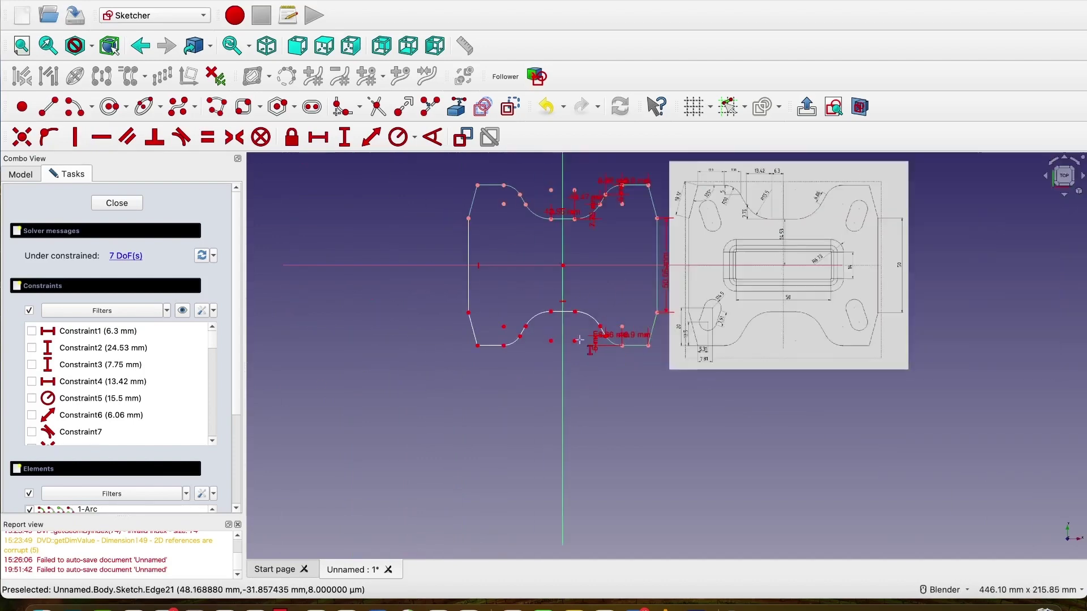
scroll(473, 249, up, 2)
- Dimension the left side height at 50.05 mm and the bottom-left edge at 13.9 mm
click(473, 249)
click(638, 337)
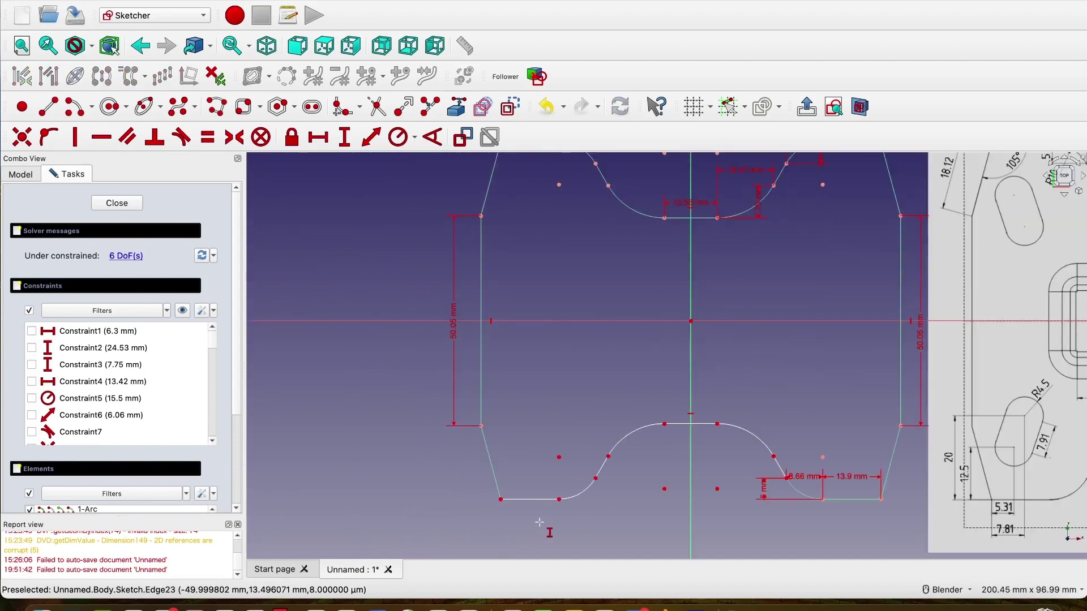
click(318, 137)
click(530, 499)
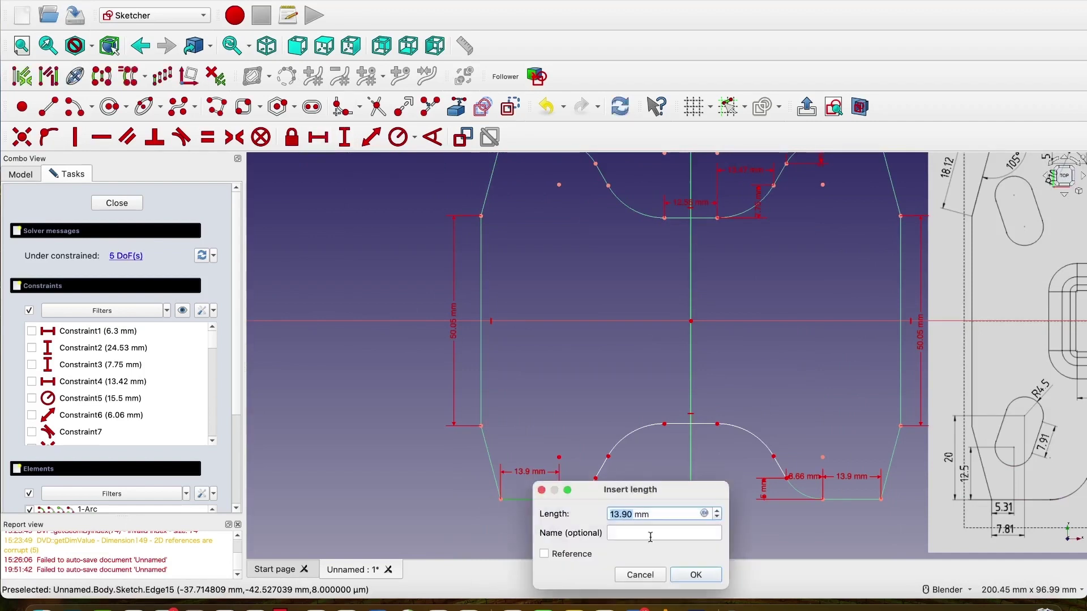
click(695, 574)
- Constrain the left S-curve with an 8.66 mm horizontal and a 5 mm vertical distance
scroll(611, 417, up, 5)
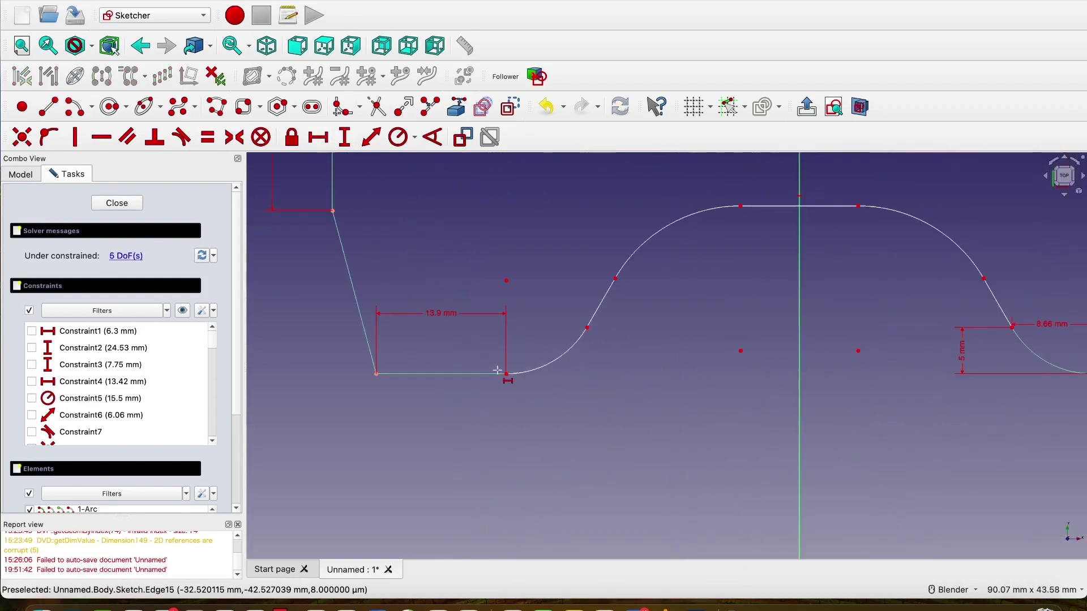
click(506, 373)
click(587, 327)
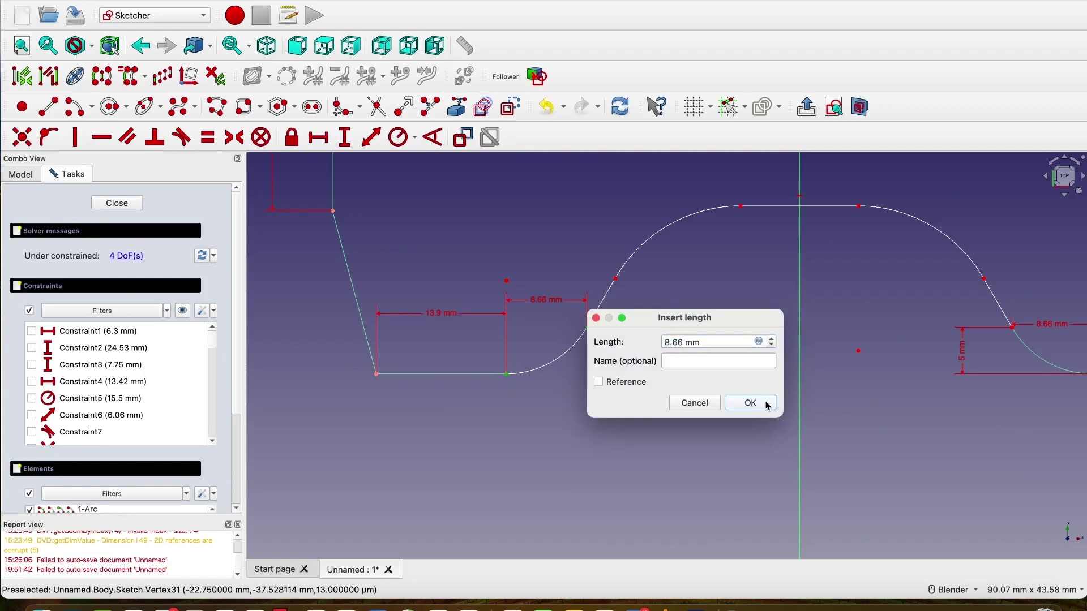
click(759, 403)
click(344, 136)
click(587, 327)
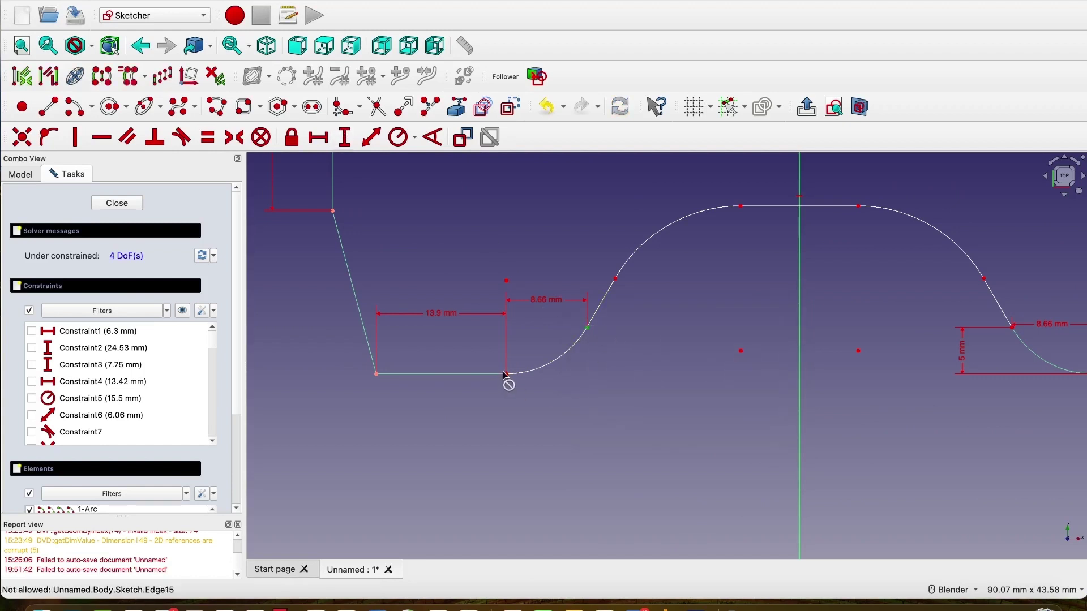
click(505, 374)
click(670, 450)
- Add a 6.25 mm vertical distance on the lower S-curve, discarding an extra vertical dimension
shift+middle_drag(631, 369, 650, 405)
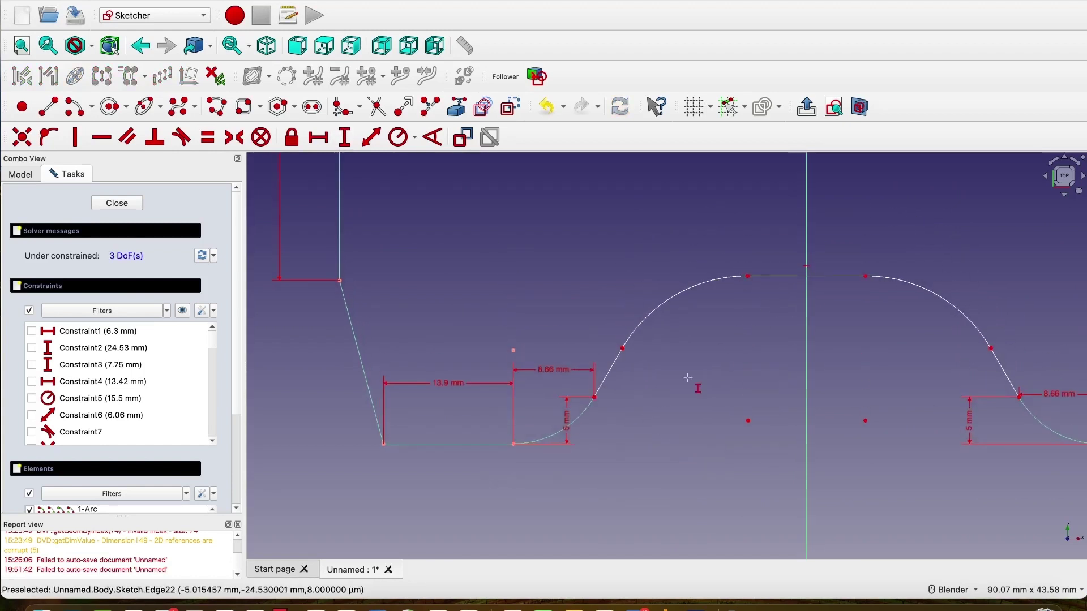
scroll(603, 400, up, 1)
click(593, 398)
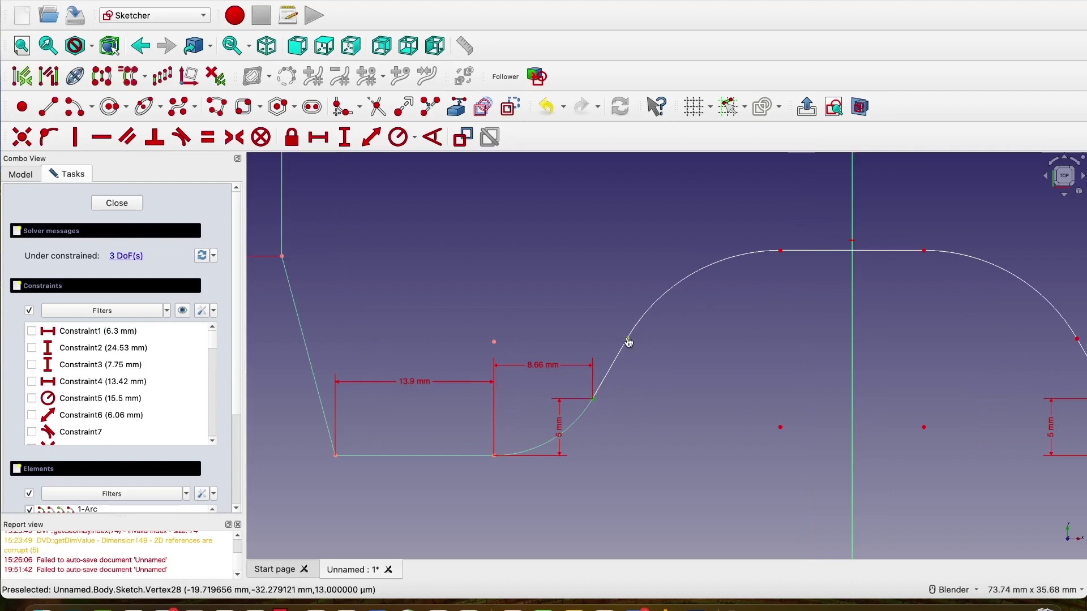
click(627, 338)
click(790, 413)
click(627, 338)
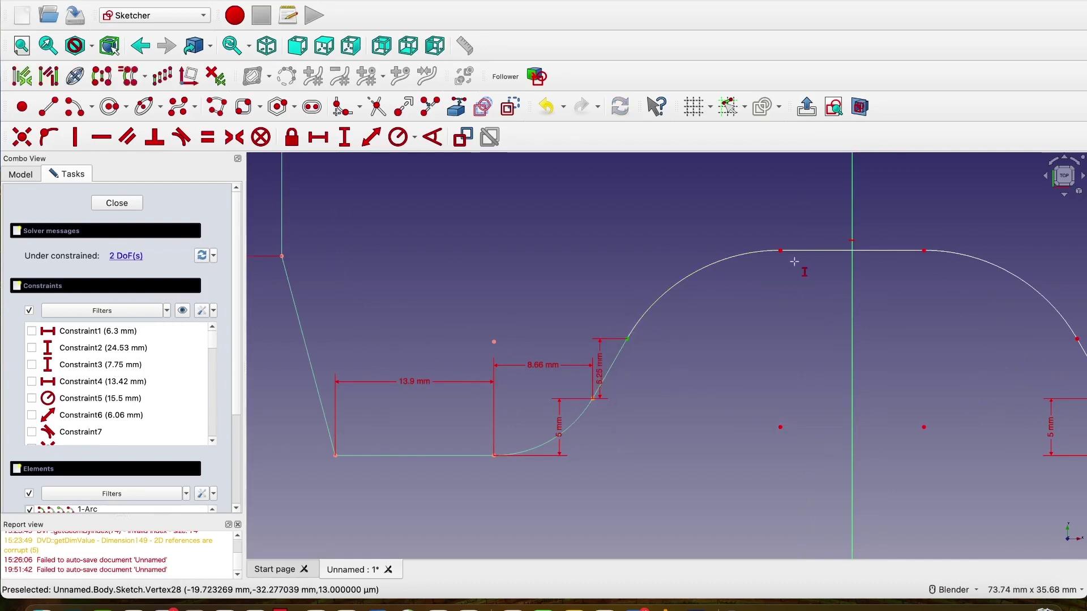
click(780, 250)
click(931, 324)
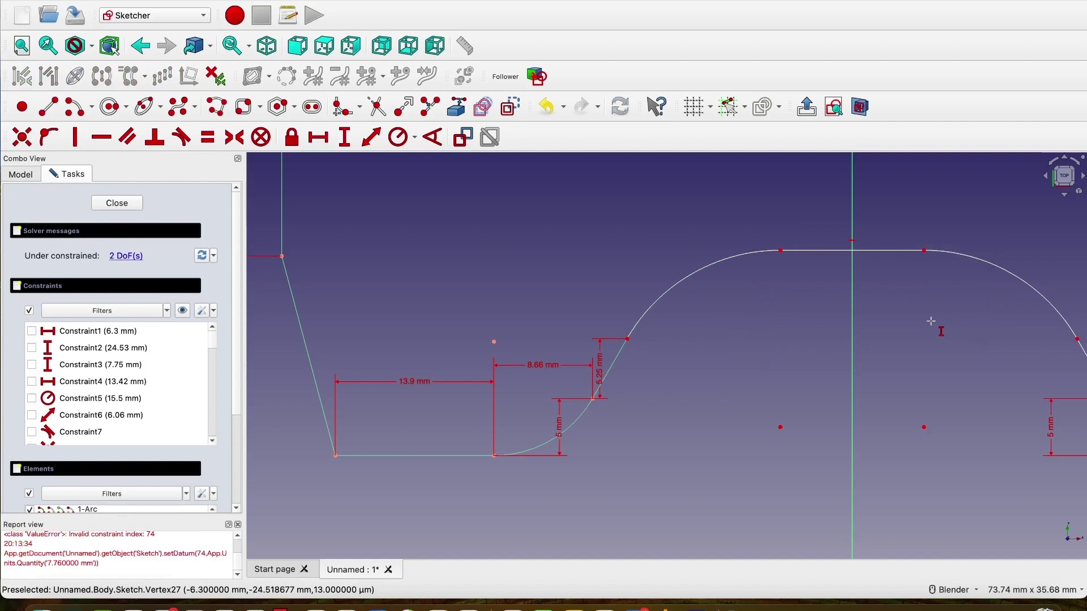
click(318, 137)
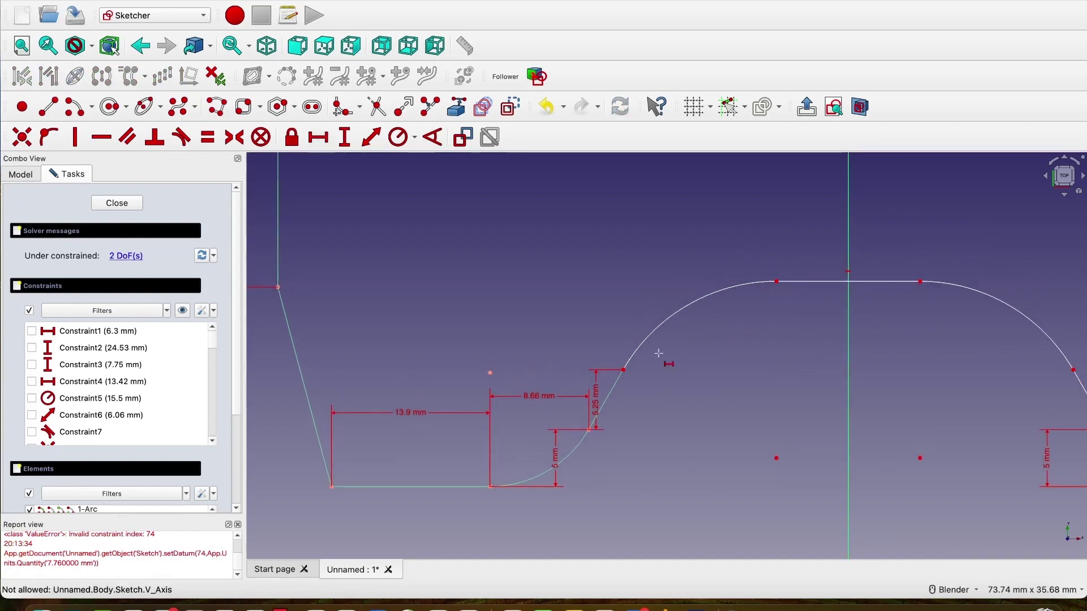
- Set a 13.42 mm horizontal distance from the S-curve top to the top arc end
click(623, 370)
click(775, 282)
click(941, 356)
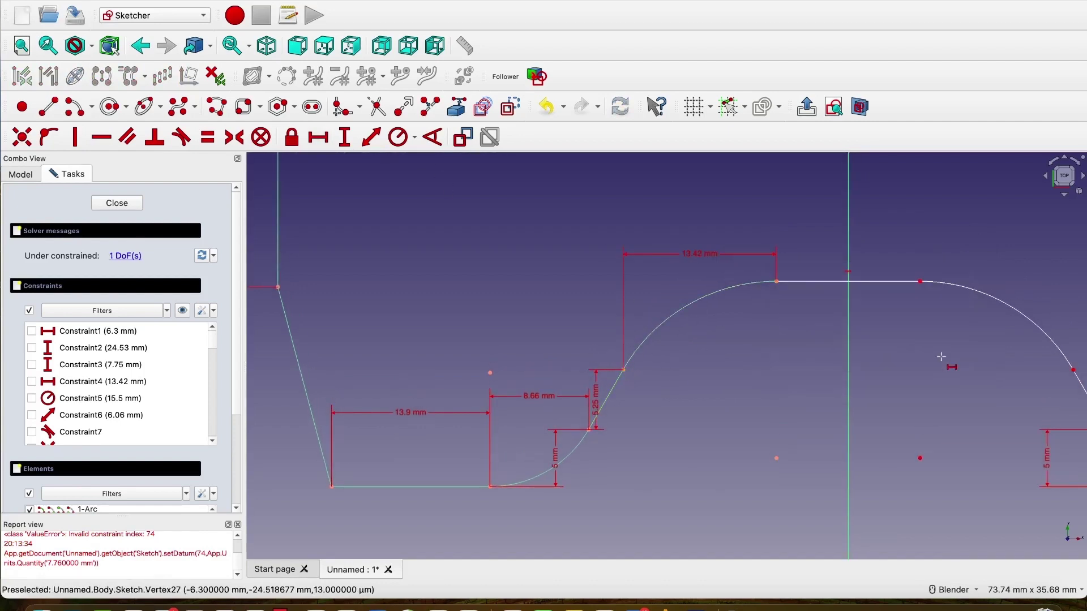
scroll(937, 348, down, 2)
click(678, 399)
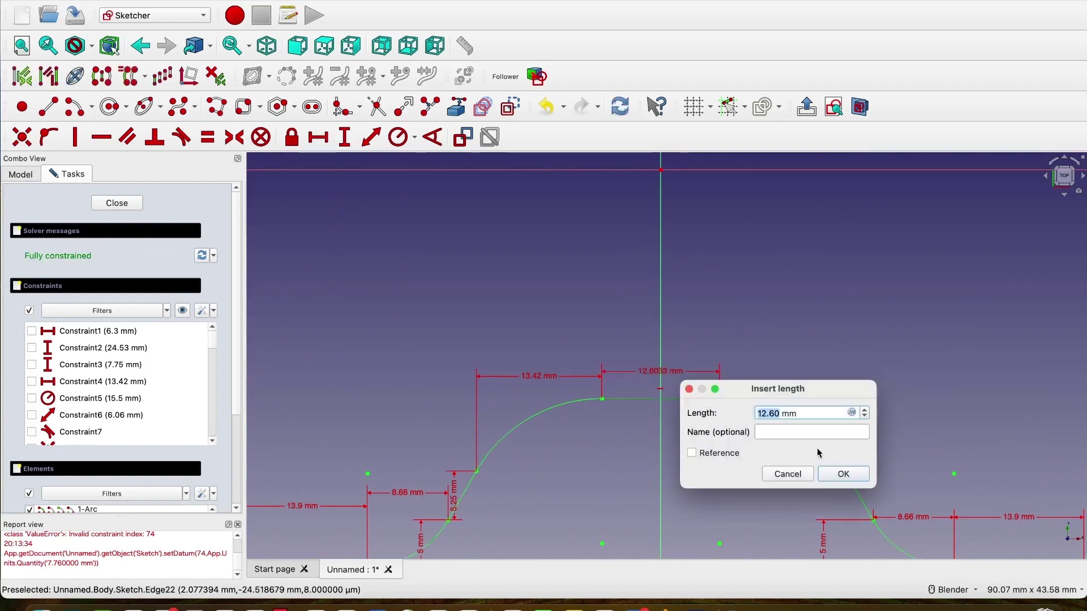
- Give the top flat edge a 12.60 mm length, then exit the constraint tool and close the sketch
click(840, 473)
scroll(833, 371, down, 6)
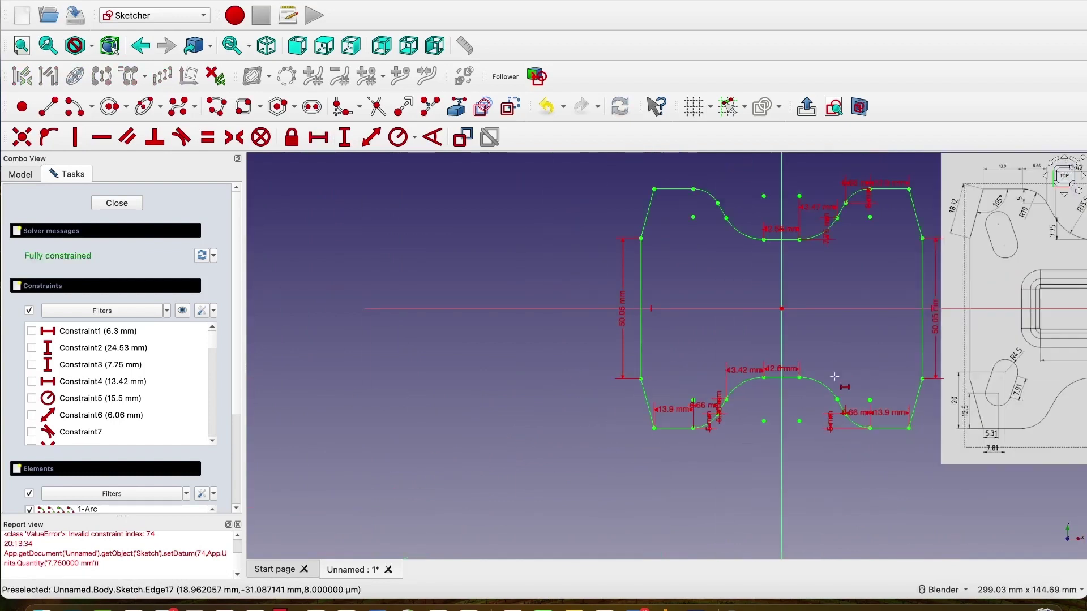
right_click(881, 474)
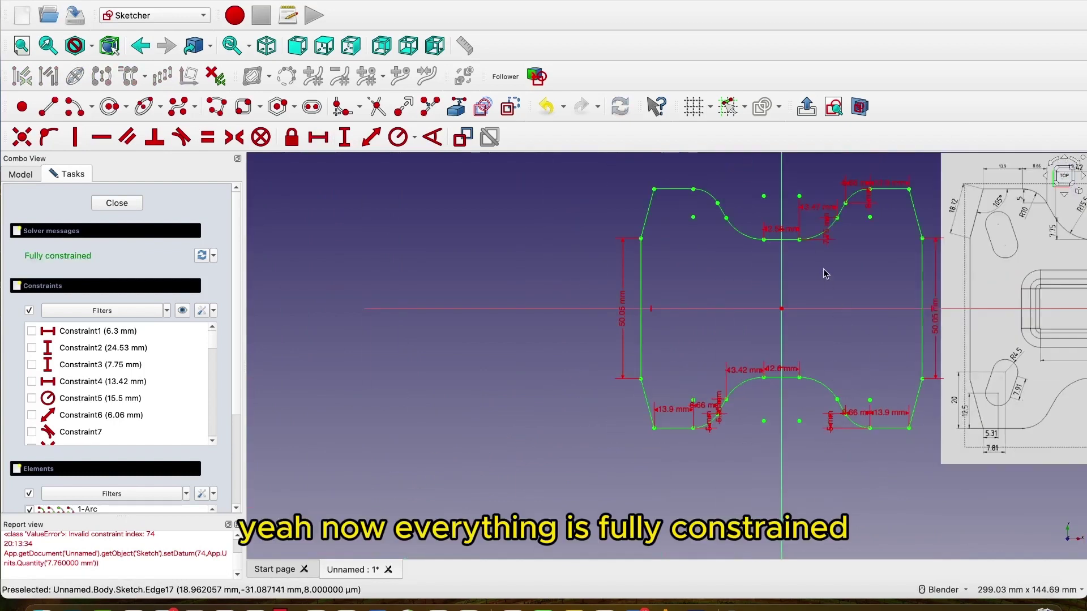
shift+middle_drag(825, 274, 709, 320)
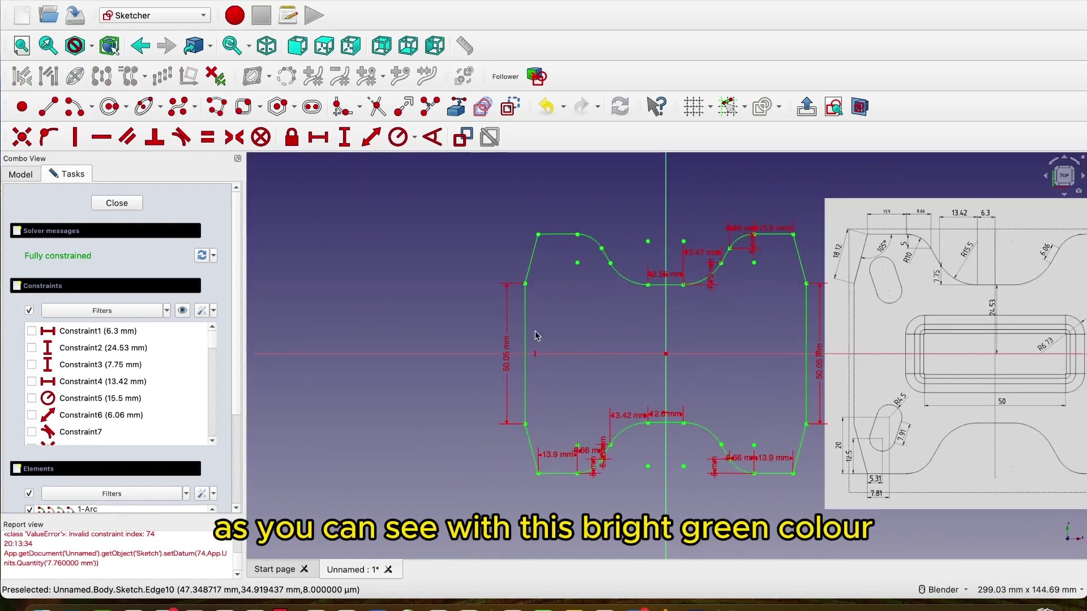
click(117, 203)
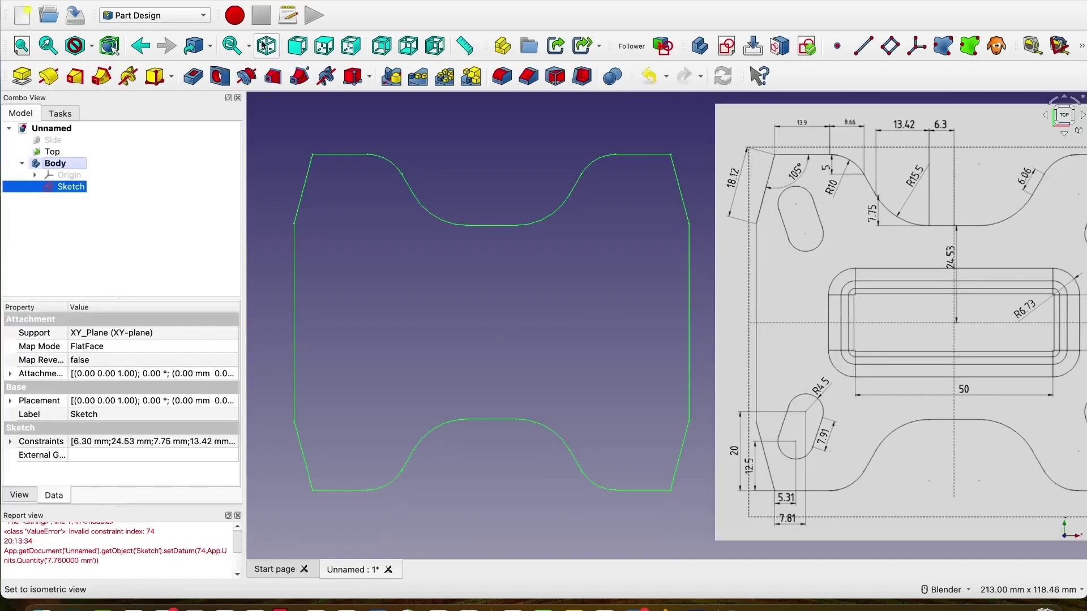
- Hide the Top reference image
middle_drag(538, 302, 524, 296)
scroll(525, 295, down, 5)
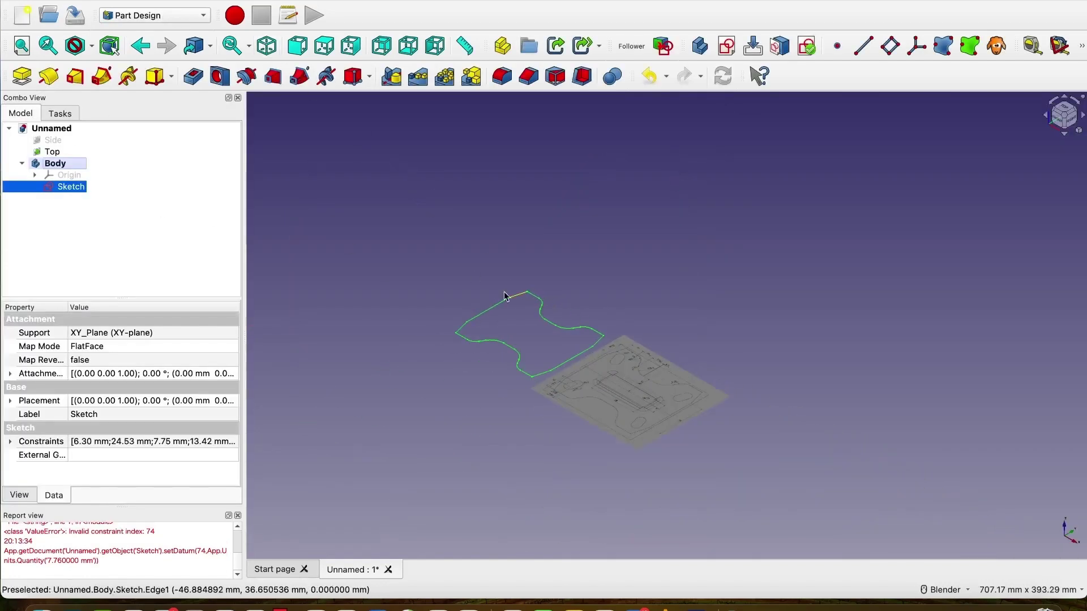
click(56, 152)
key(space)
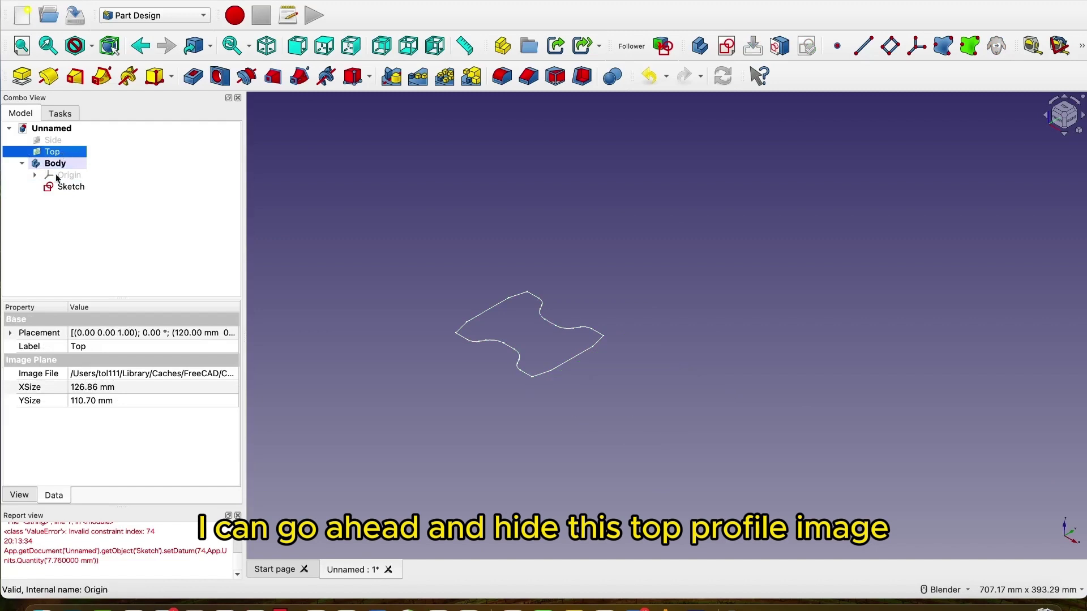
- Rename the profile sketch to 'Top Profile'
click(68, 187)
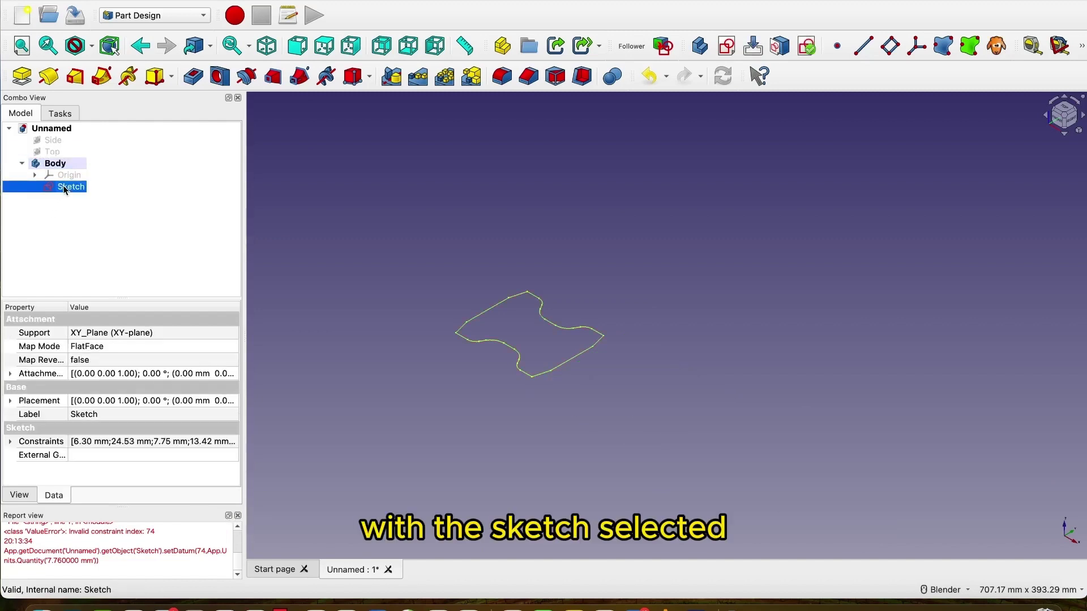
right_click(64, 189)
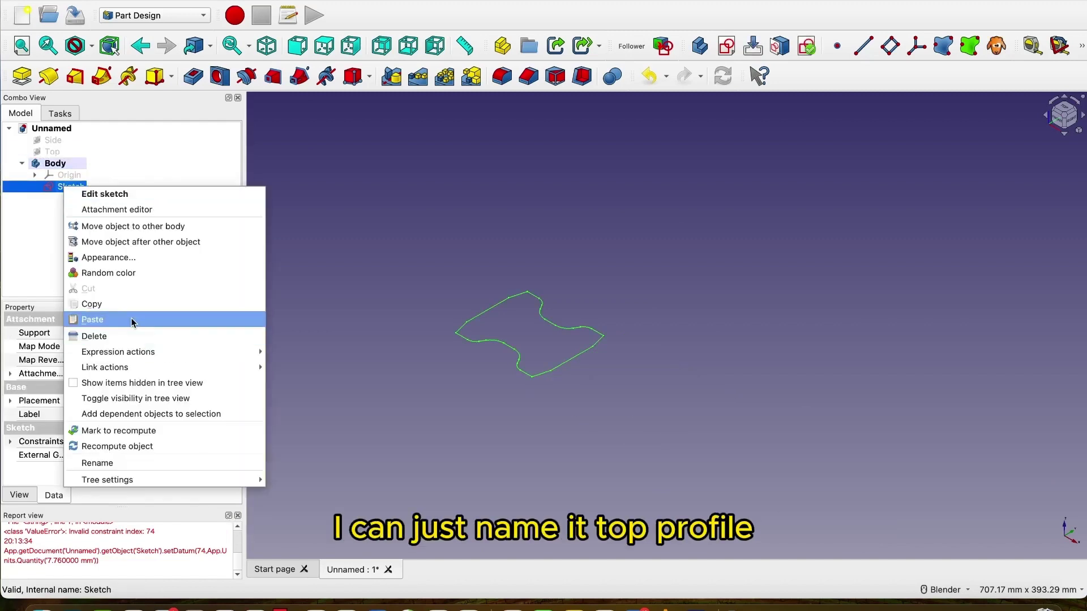
click(127, 464)
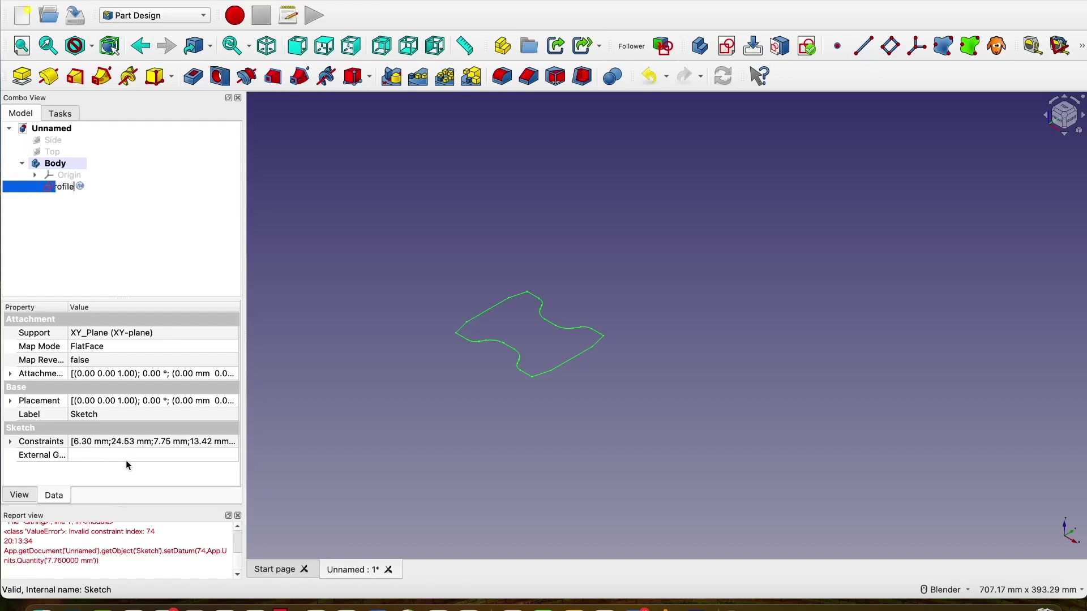
text(Top Profile)
click(96, 216)
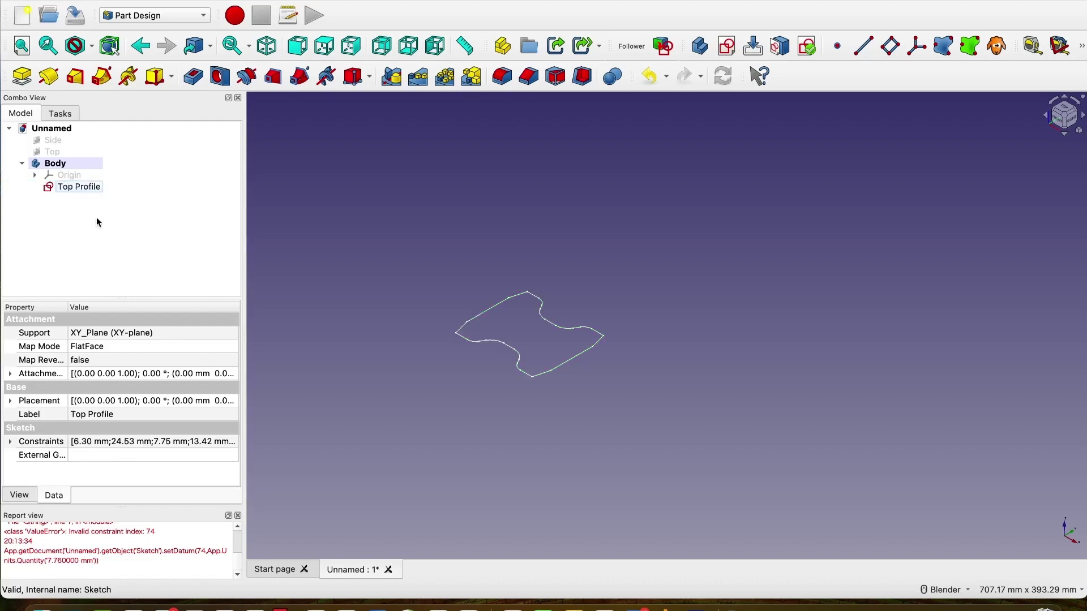
- Pad the Top Profile sketch to a 110 mm solid block
click(72, 188)
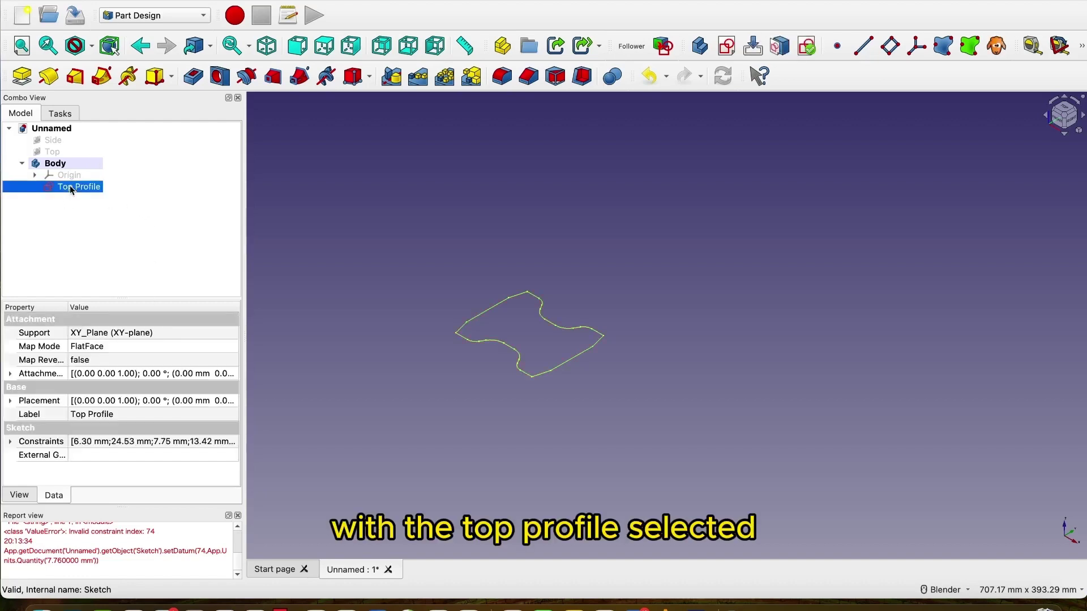
click(21, 77)
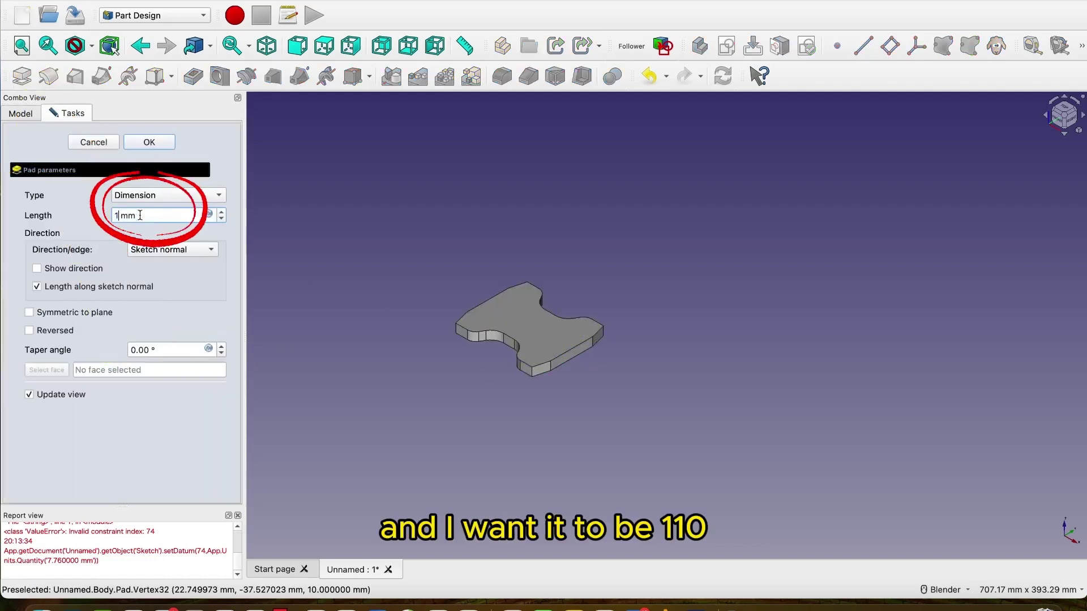
text(0)
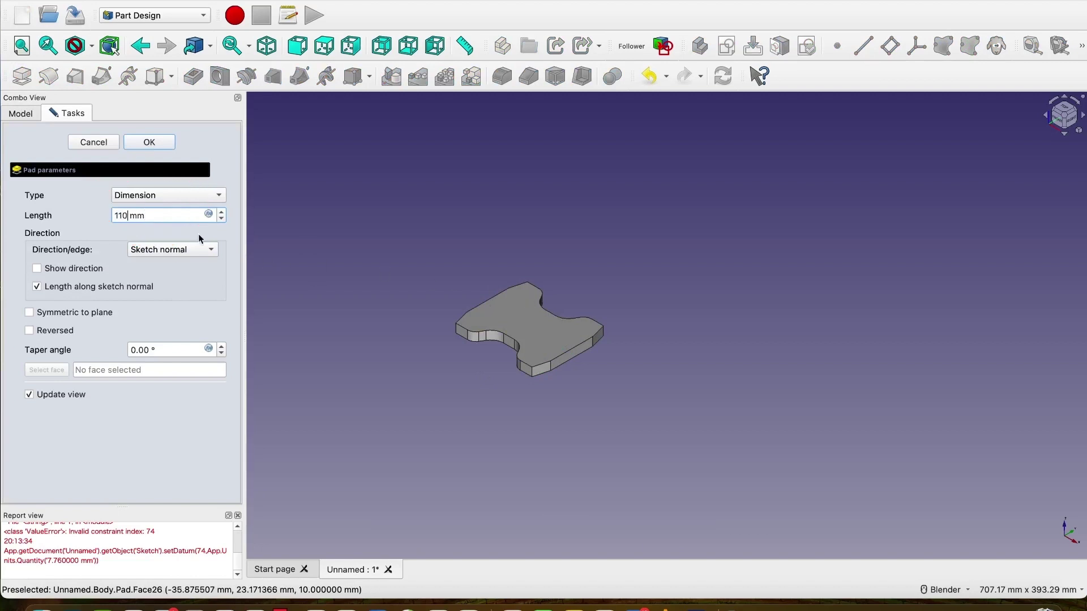
scroll(526, 174, up, 2)
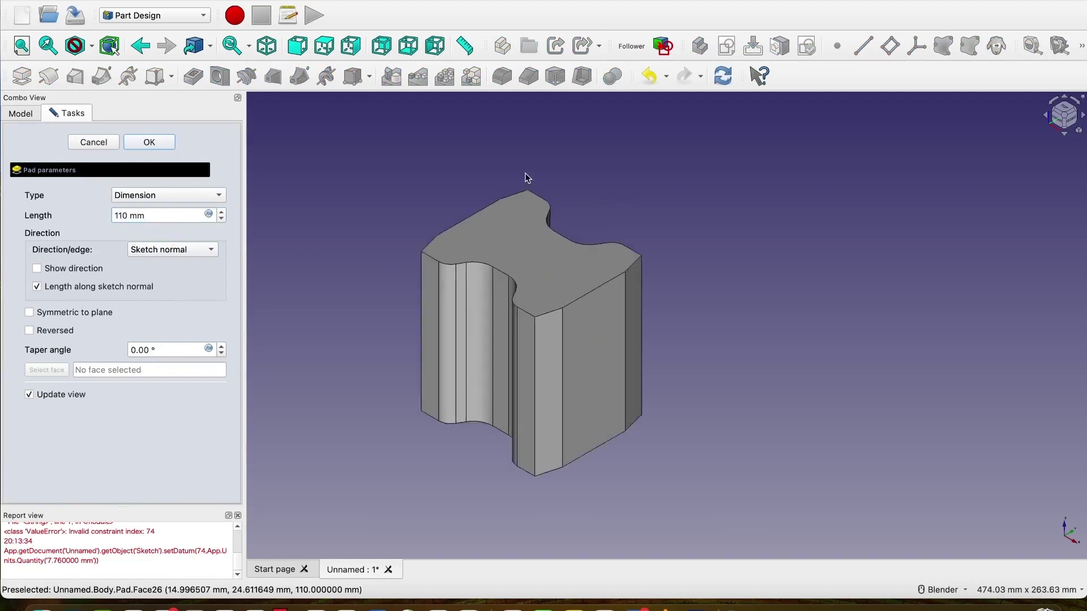
scroll(527, 175, down, 2)
middle_drag(651, 343, 668, 359)
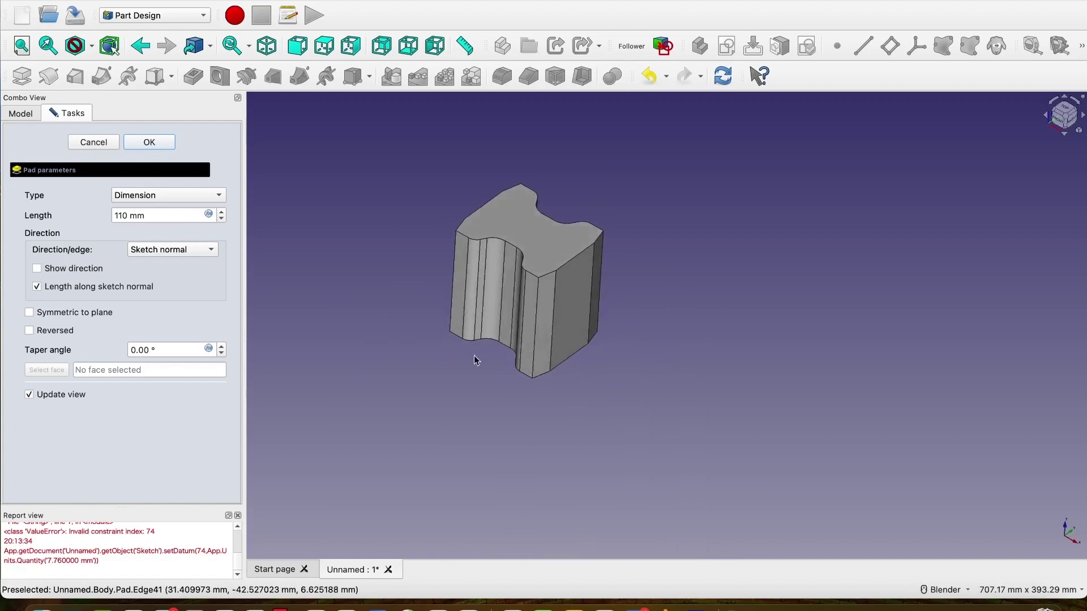
click(138, 142)
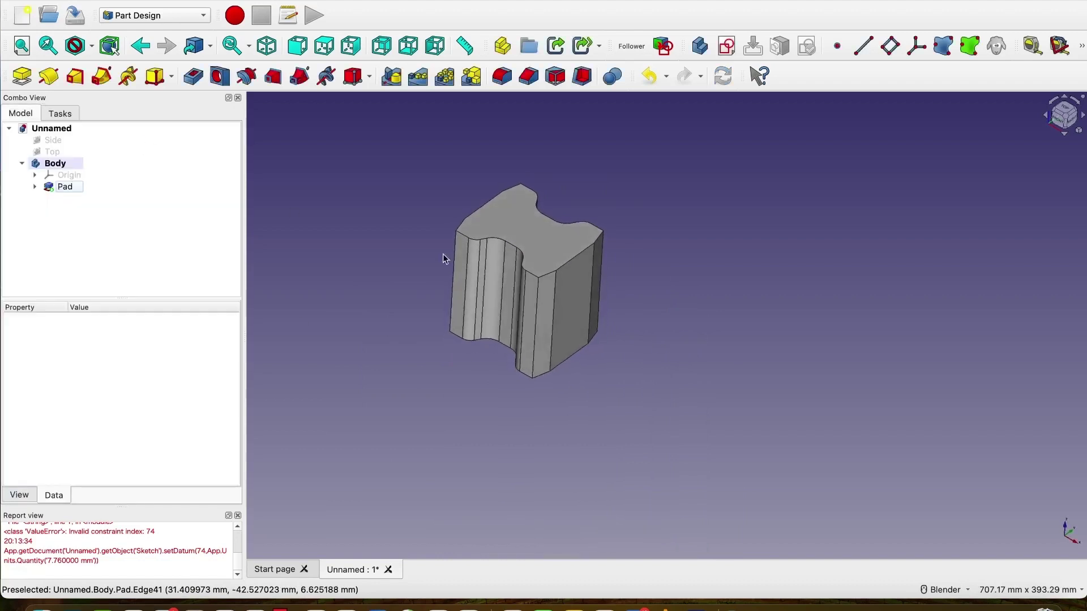
scroll(673, 226, down, 2)
middle_drag(672, 226, 645, 291)
scroll(606, 266, up, 5)
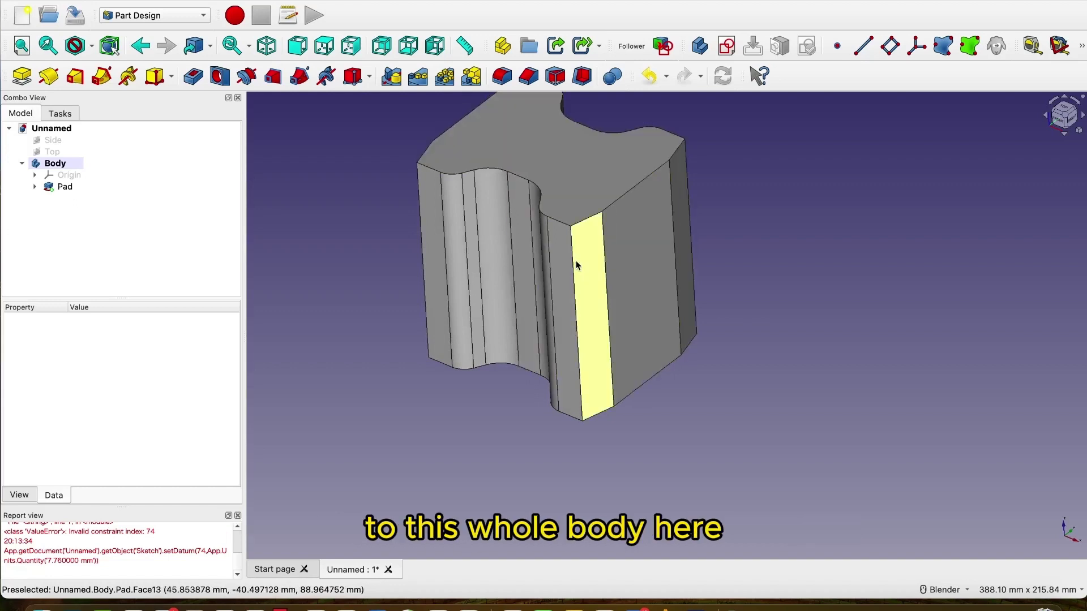
- Select the narrow front face, the adjacent face and the right-side face of the pad
shift+middle_drag(727, 172, 725, 289)
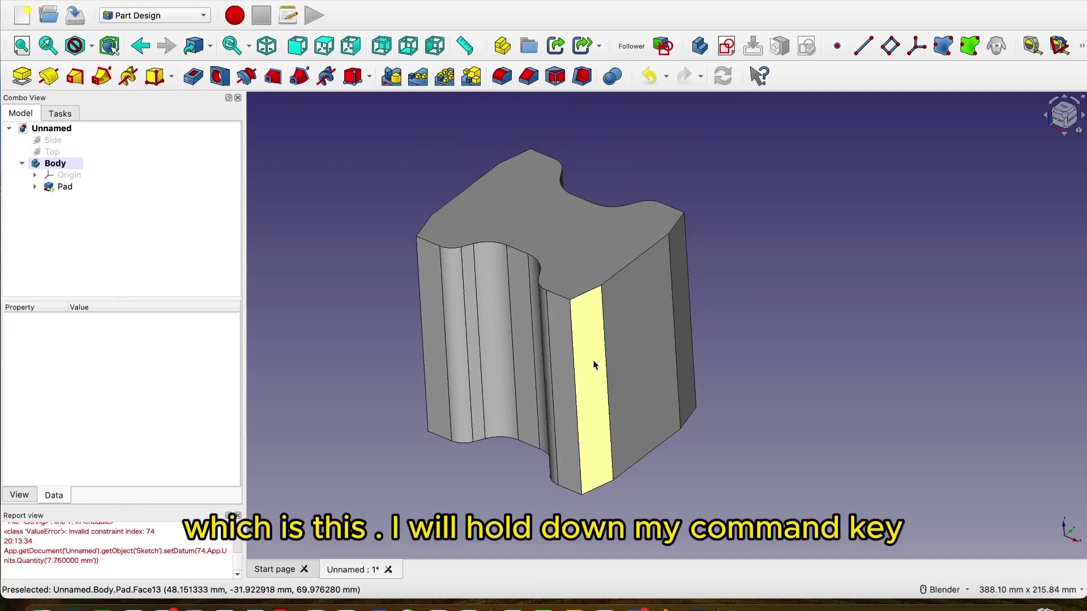
click(595, 364)
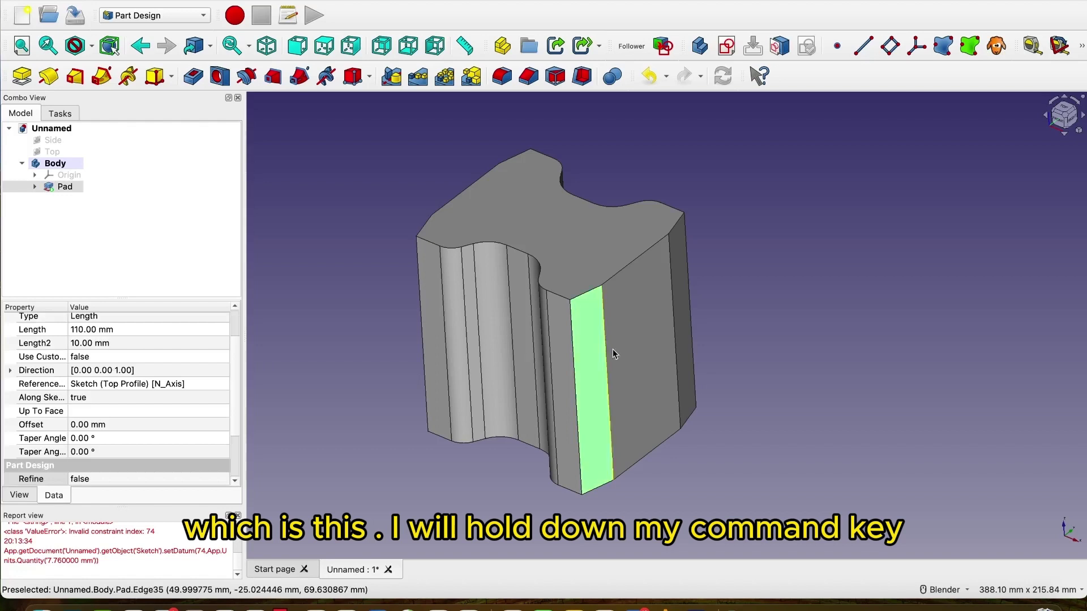
super+click(625, 336)
middle_drag(626, 335, 762, 319)
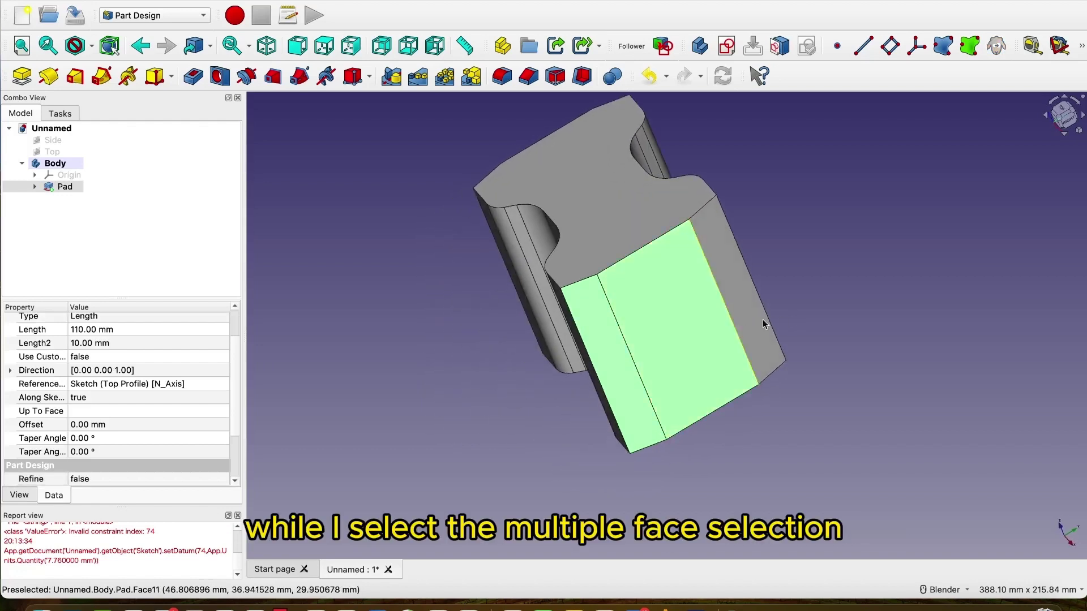
super+click(733, 284)
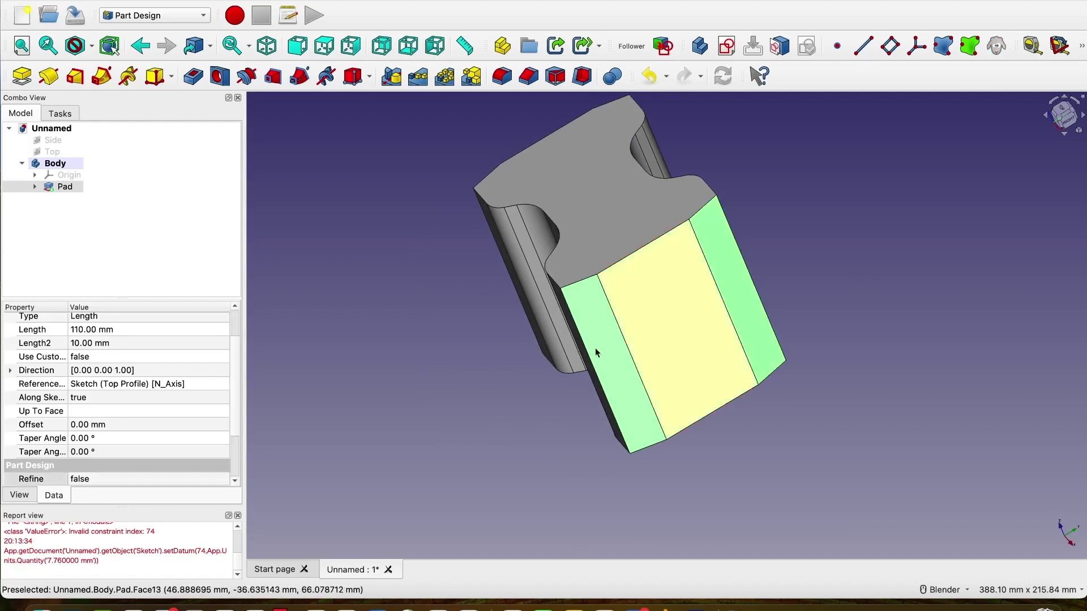
- Add the narrow left side face and the end face to the selection, back in isometric view
scroll(595, 348, down, 5)
click(517, 342)
middle_drag(517, 341, 732, 334)
scroll(391, 294, up, 4)
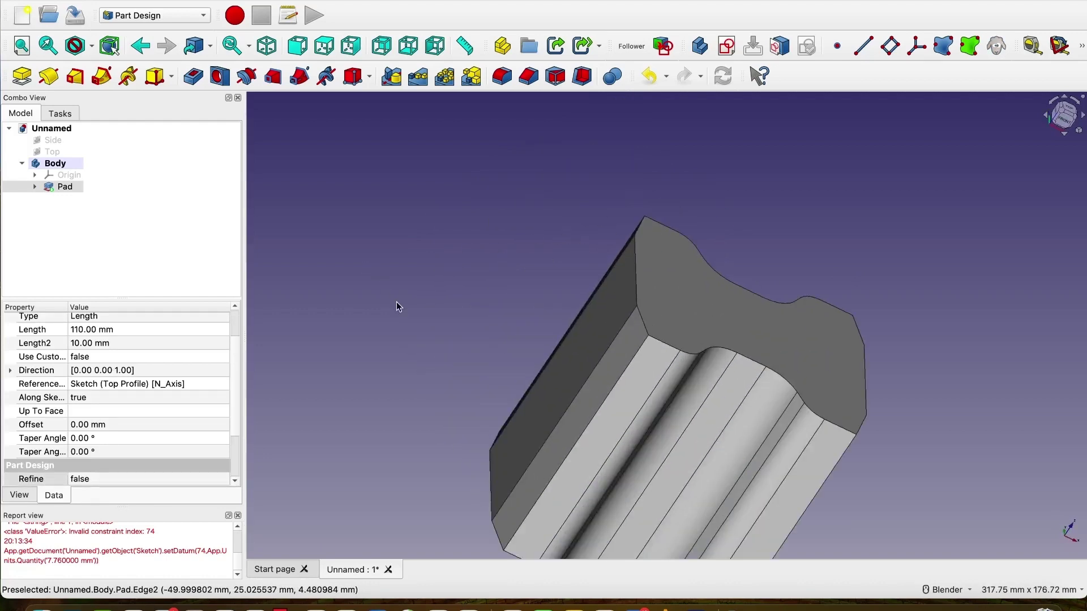
scroll(405, 314, down, 3)
middle_drag(407, 317, 544, 399)
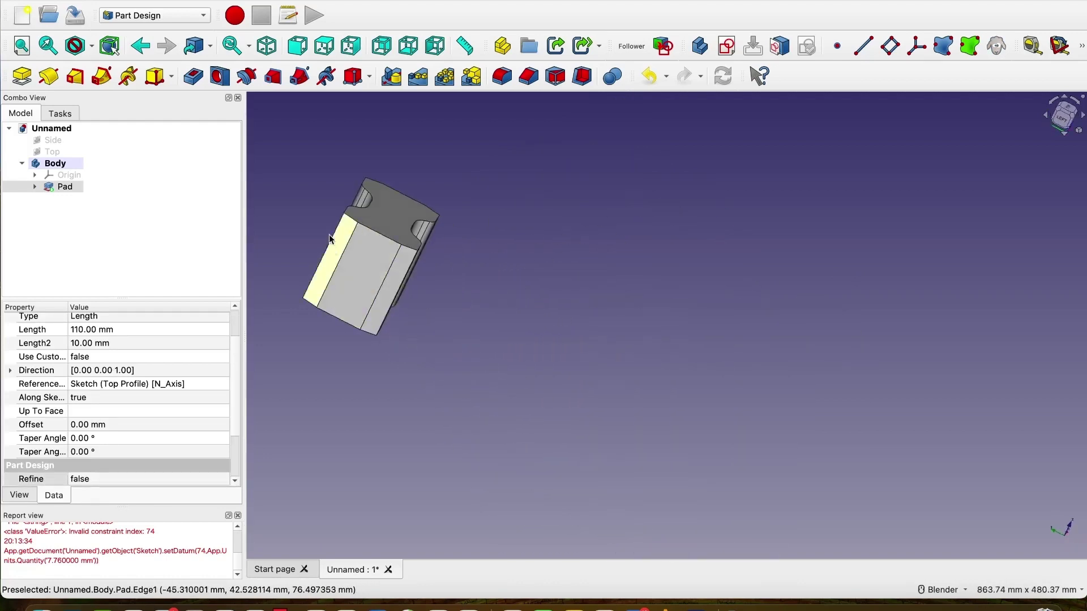
click(332, 262)
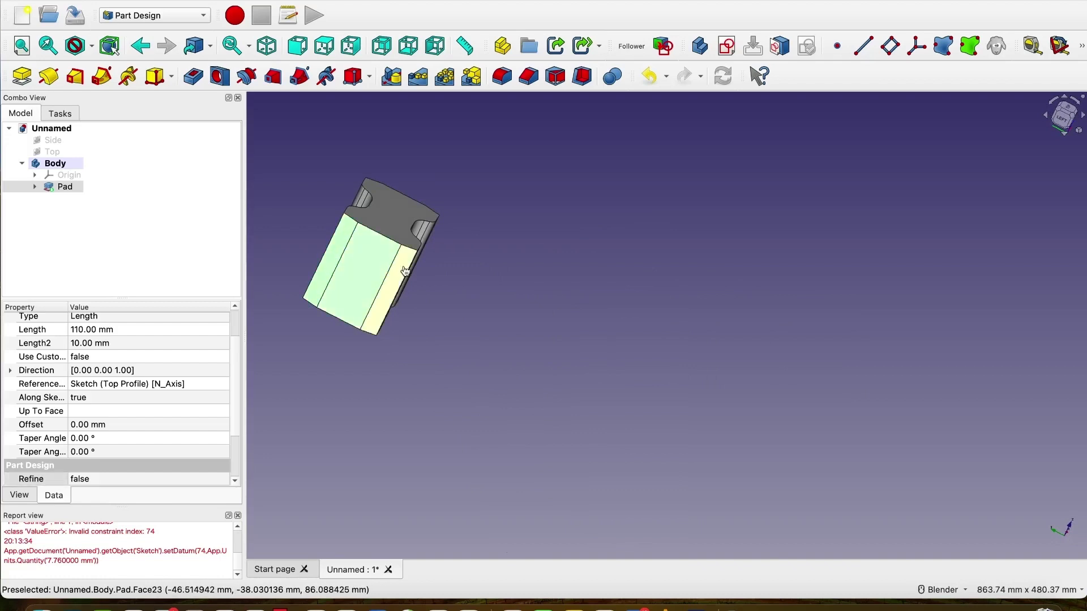
middle_drag(394, 273, 498, 243)
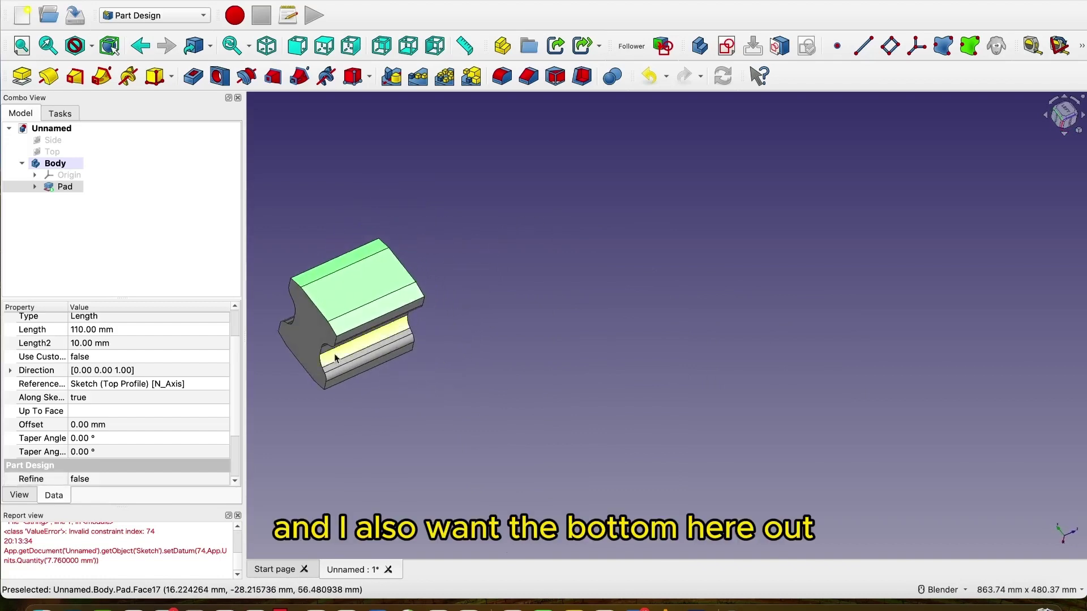
click(319, 321)
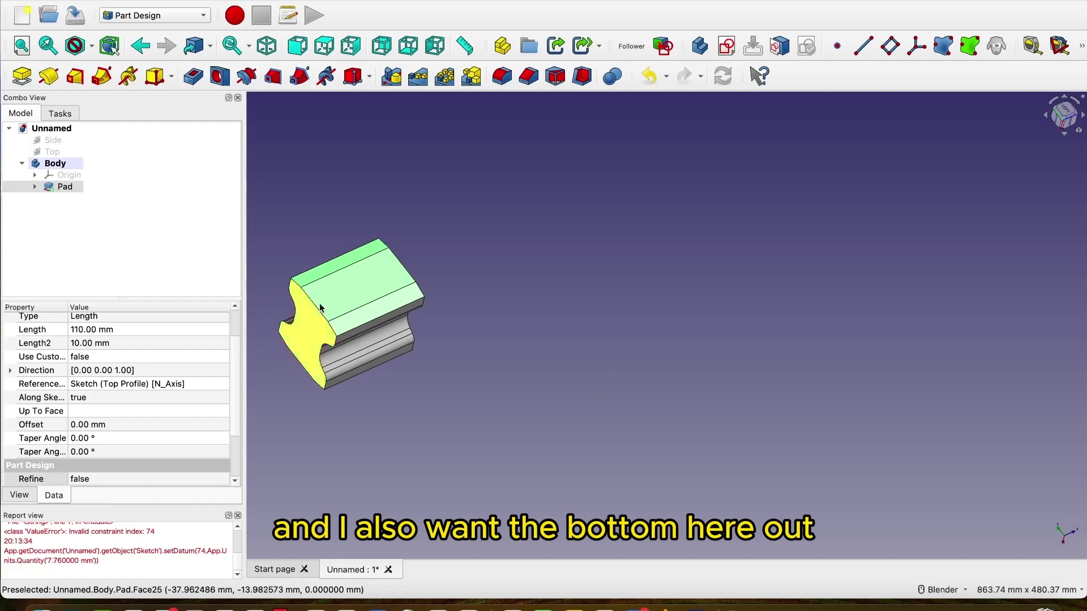
click(264, 48)
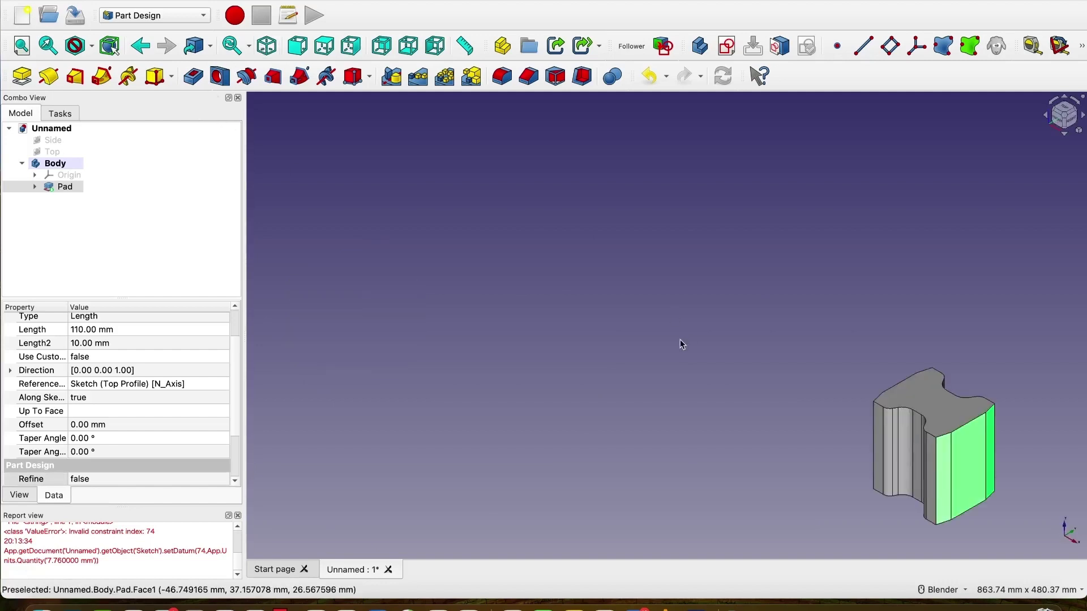
shift+middle_drag(662, 352, 375, 243)
scroll(725, 330, up, 5)
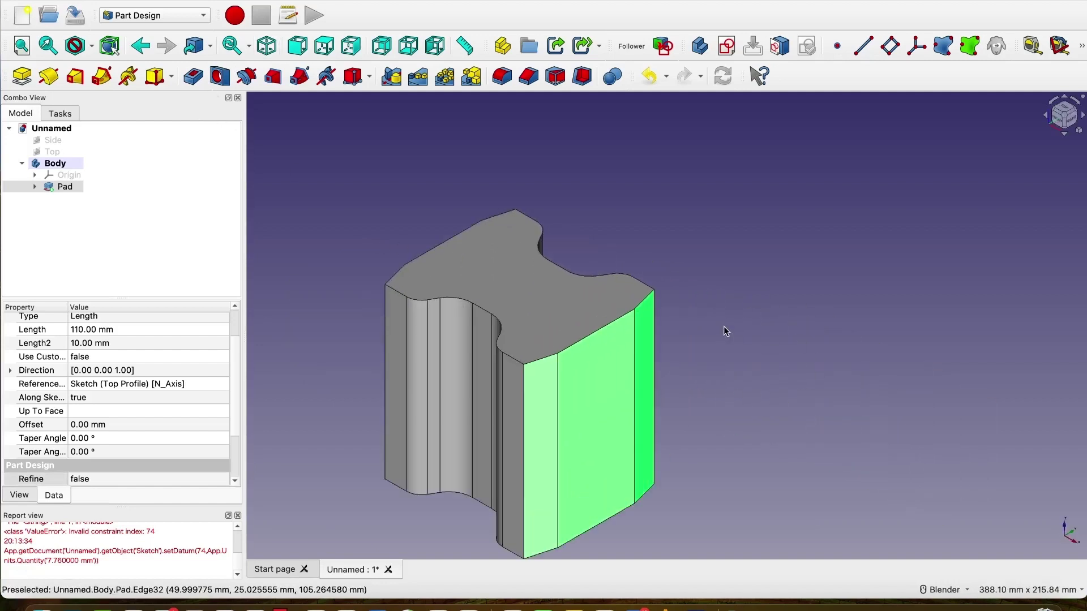
- Shell the pad 2 mm thick with Intersection join type, leaving the selected faces open
click(579, 79)
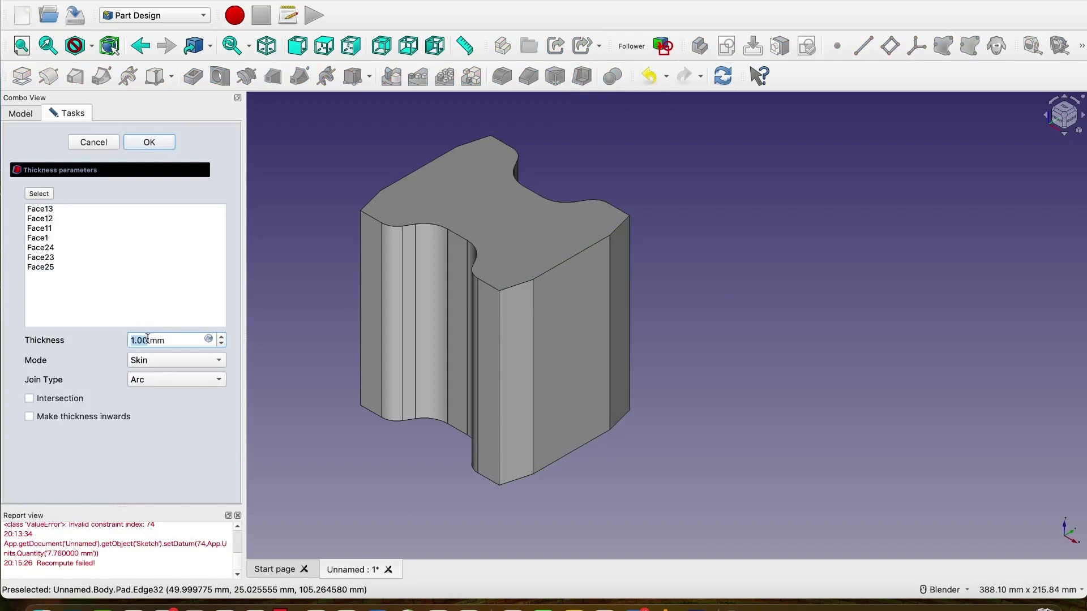
click(153, 385)
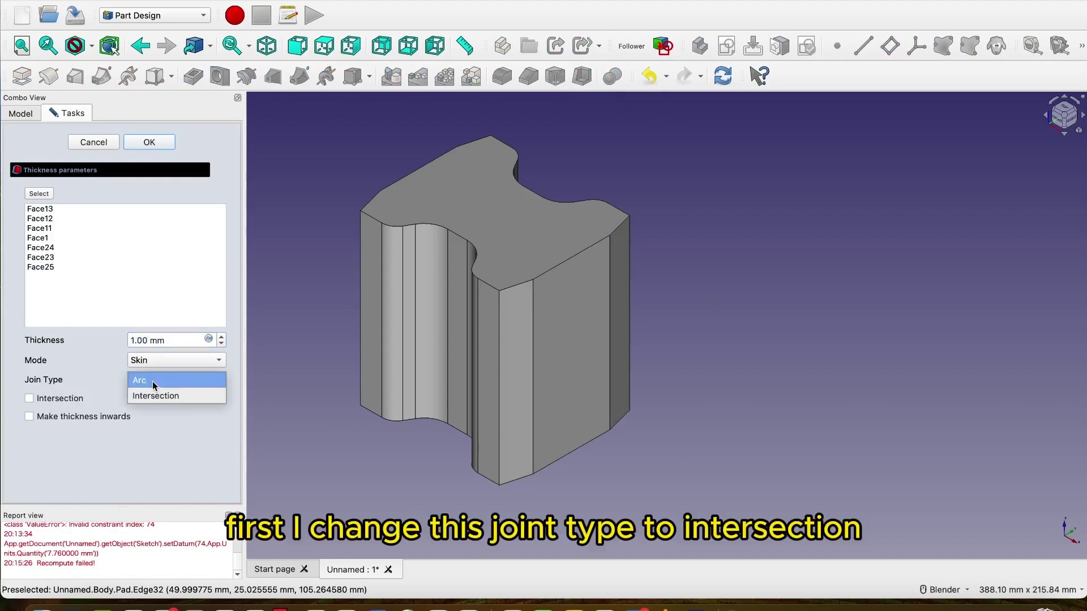
click(156, 396)
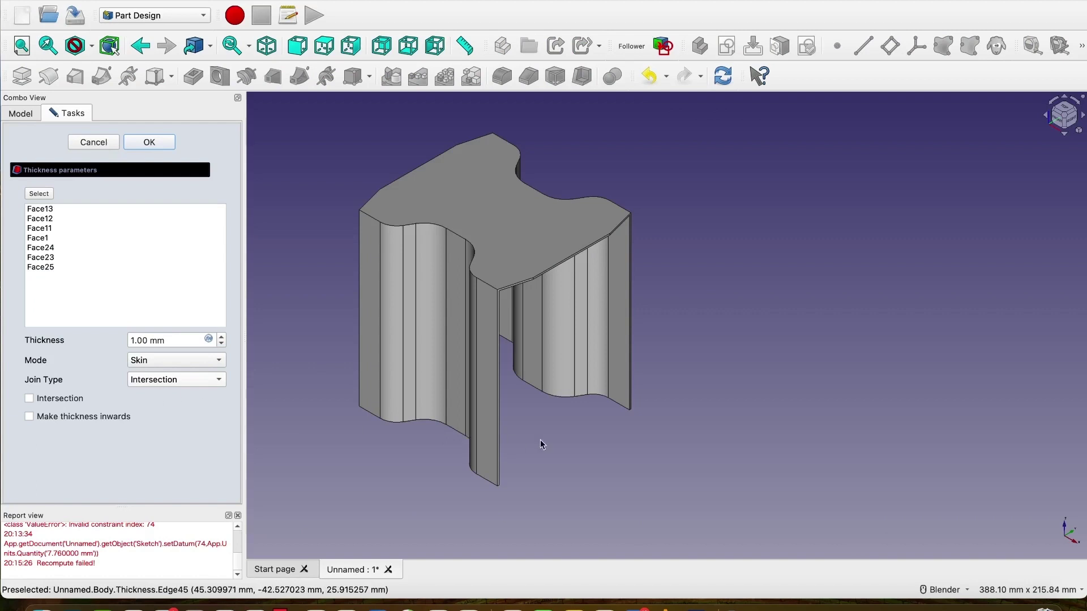
middle_drag(585, 451, 548, 468)
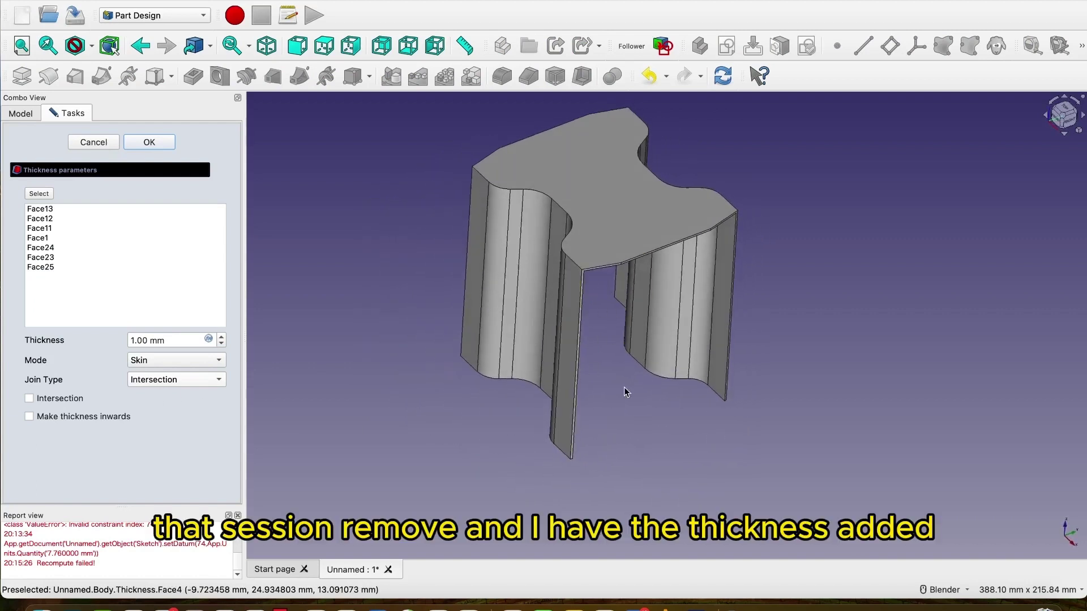
scroll(604, 229, up, 5)
scroll(590, 308, down, 4)
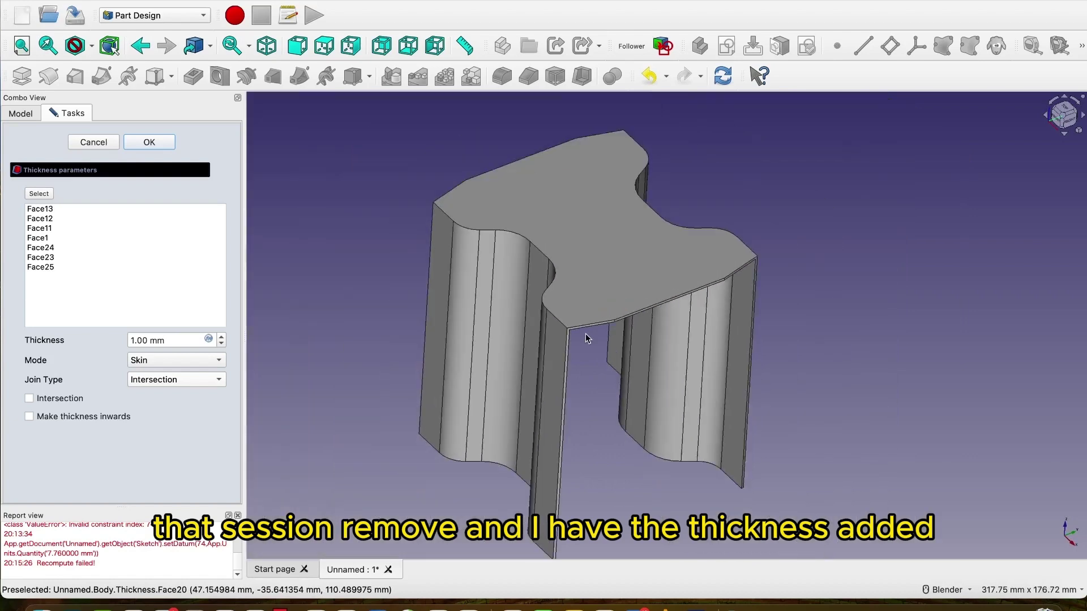
scroll(586, 339, up, 3)
scroll(585, 336, down, 3)
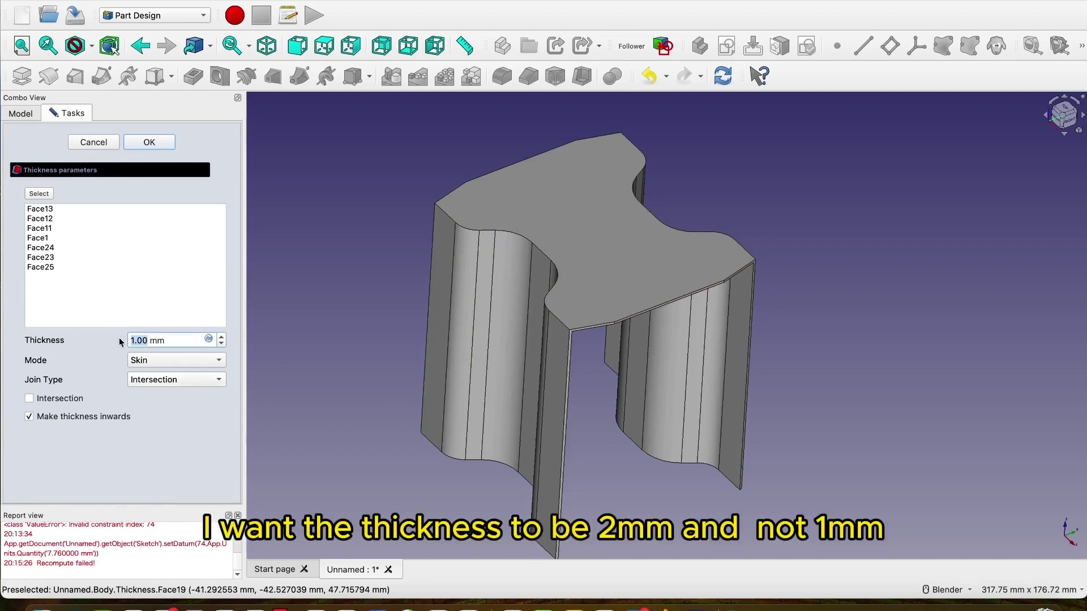
text(2)
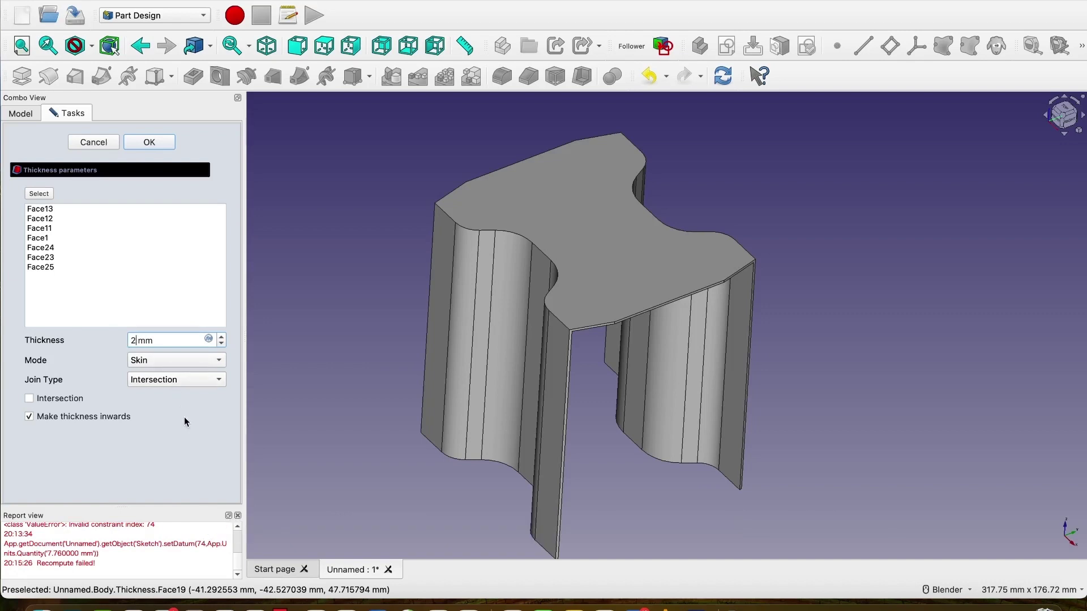
scroll(681, 401, down, 2)
middle_drag(681, 400, 585, 373)
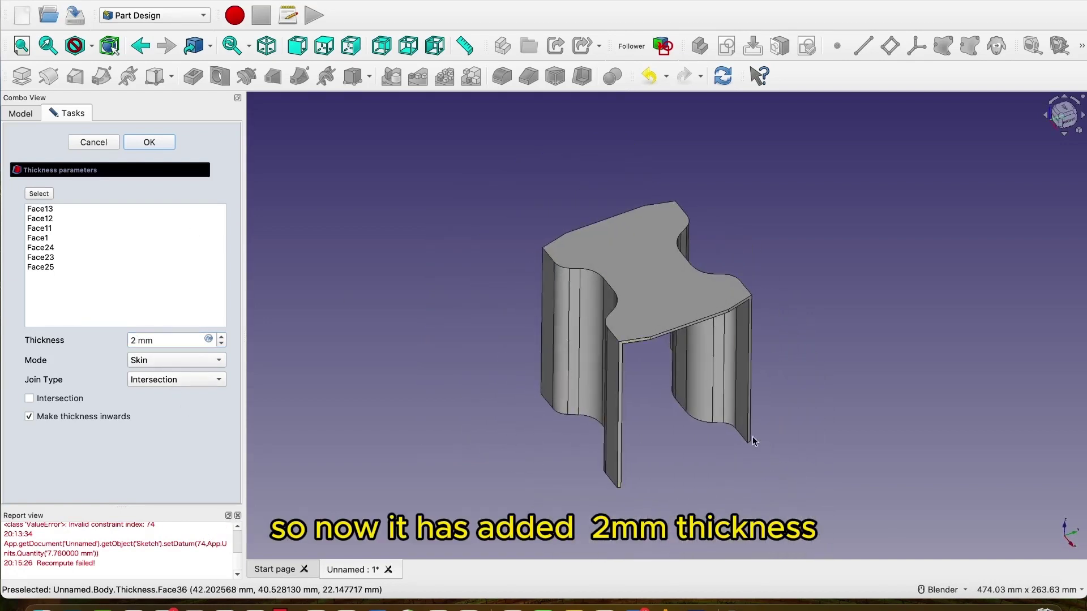
click(158, 142)
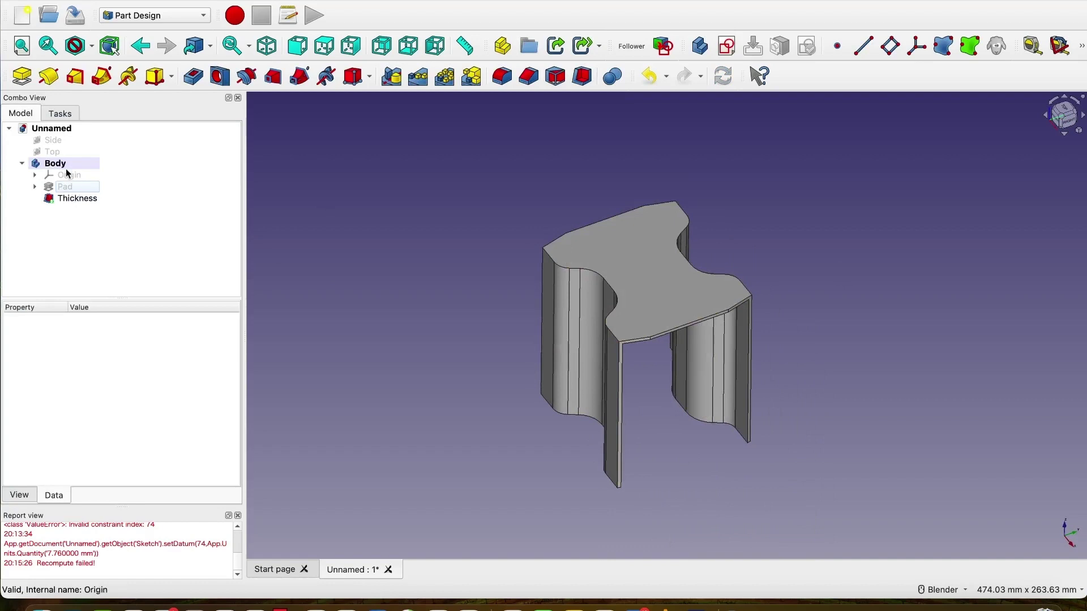
- Show the Top reference image again and switch to the top view
scroll(795, 256, up, 2)
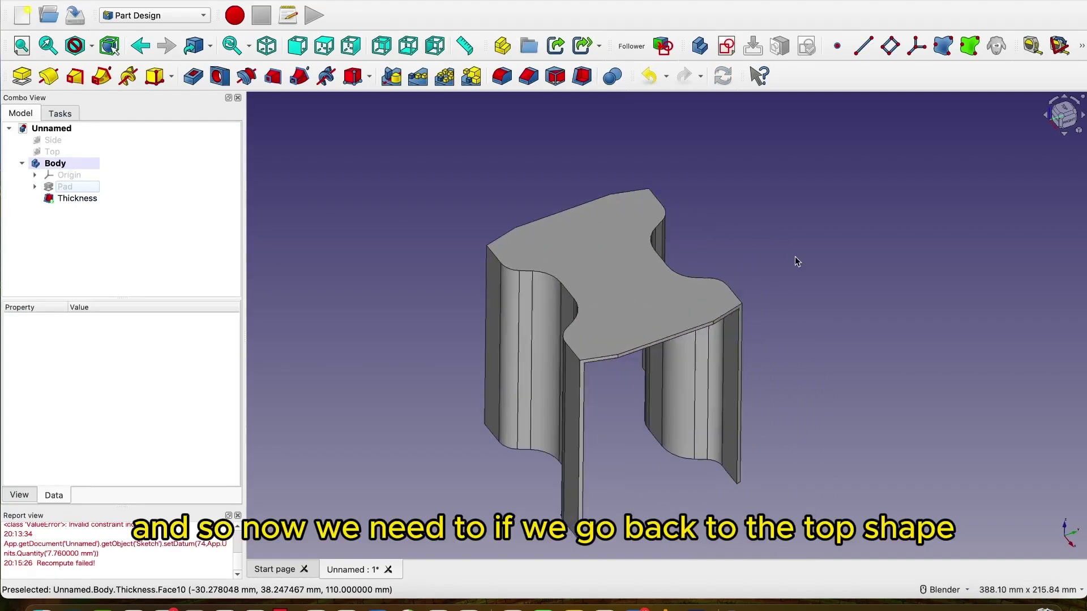
scroll(795, 257, down, 4)
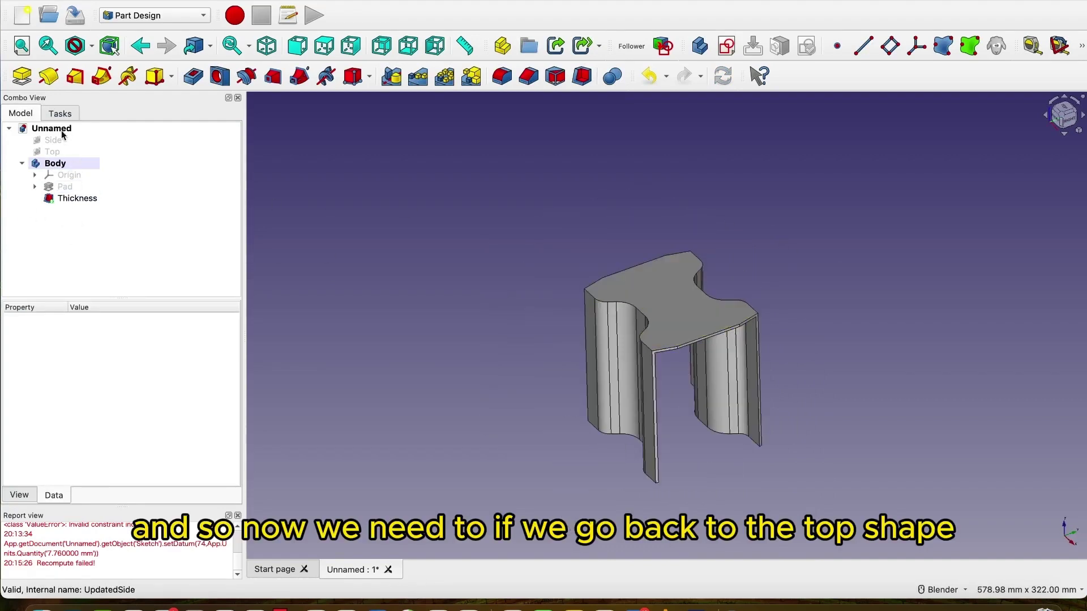
click(55, 155)
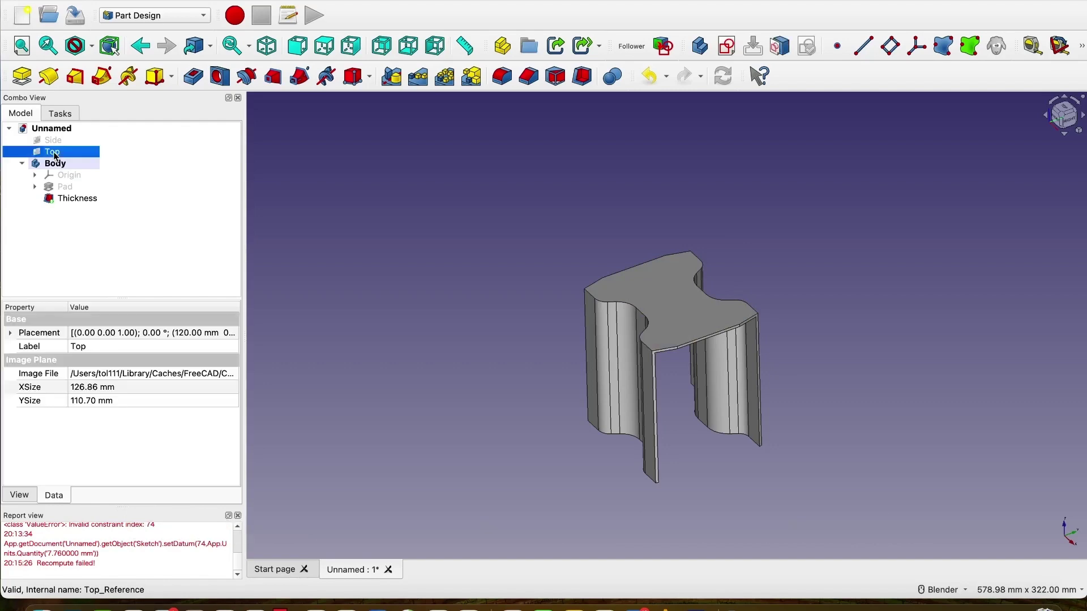
key(space)
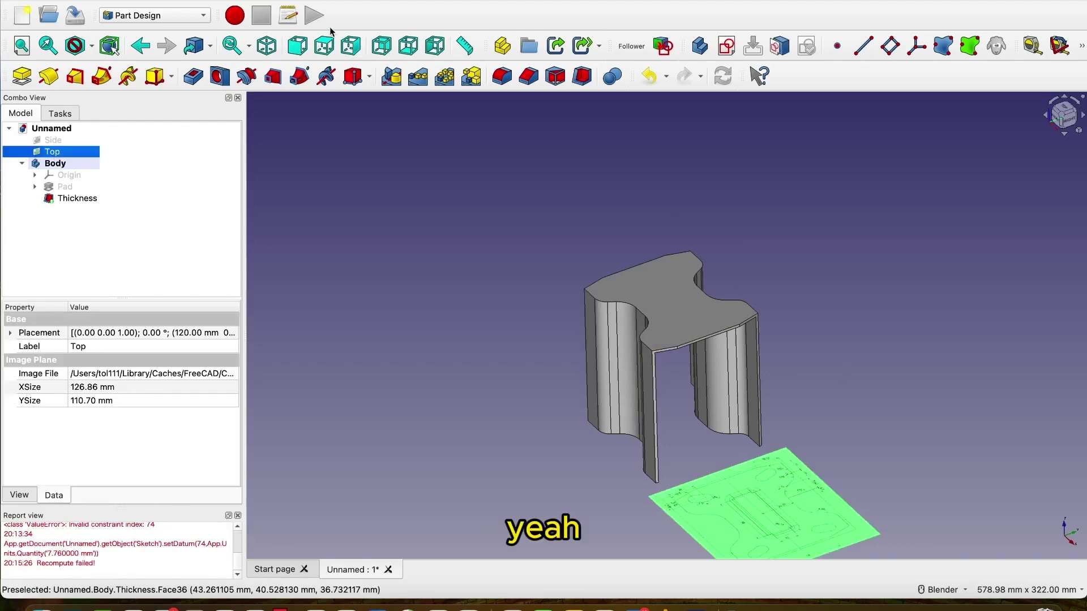
click(324, 46)
- Select the top face of the shelled bracket body
scroll(653, 178, up, 5)
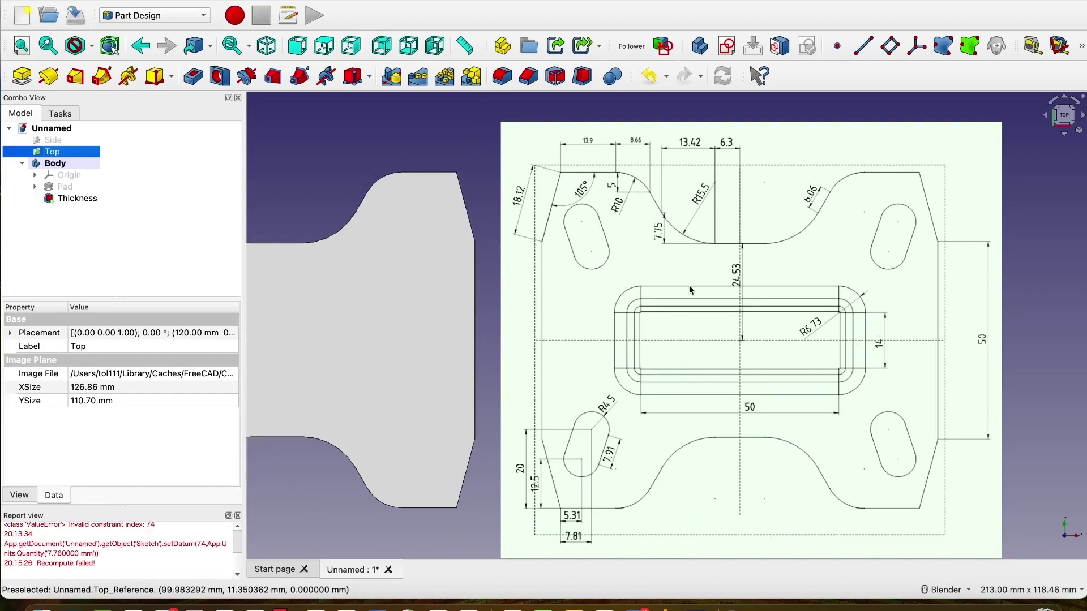
scroll(713, 363, down, 4)
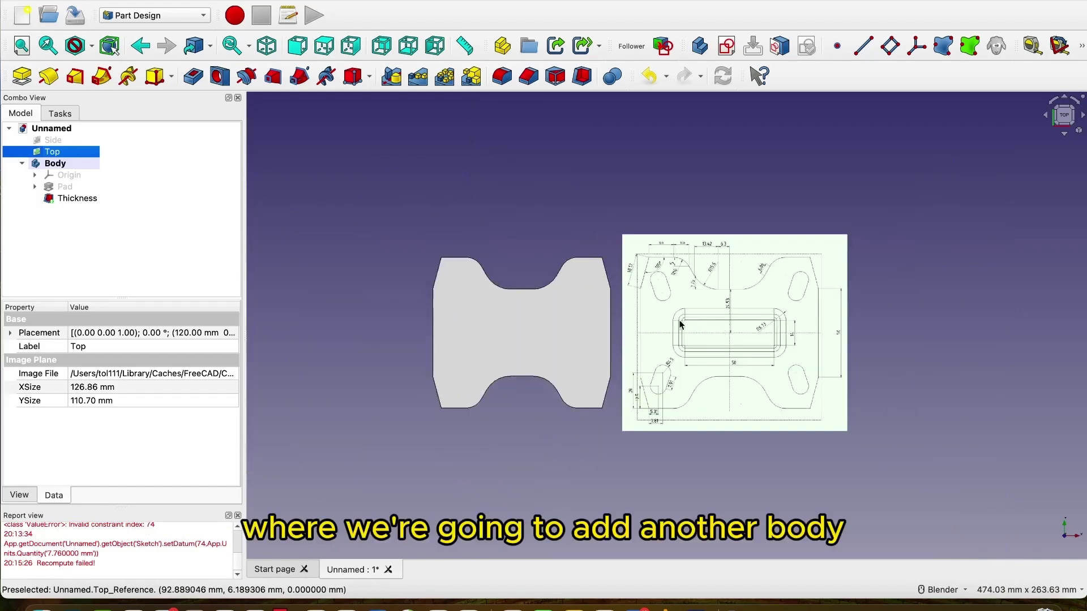
scroll(677, 322, up, 3)
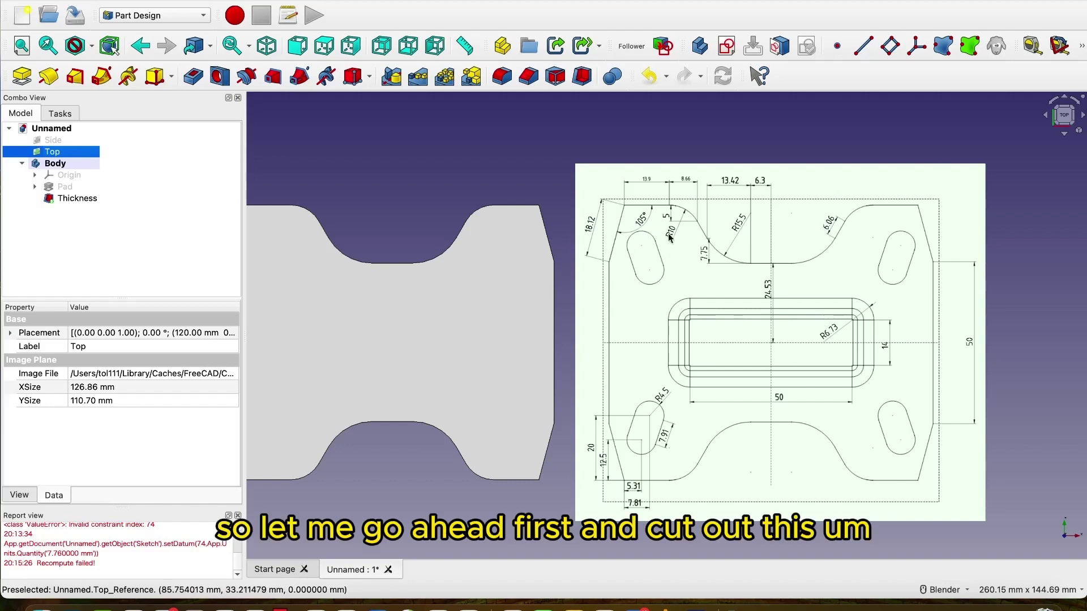
scroll(702, 305, down, 3)
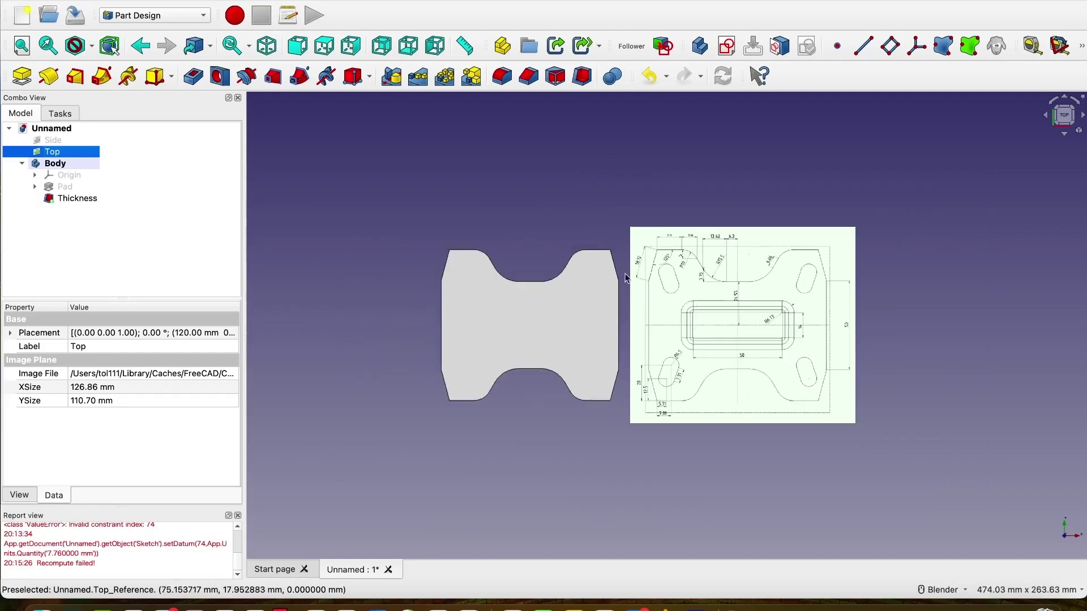
scroll(553, 232, up, 1)
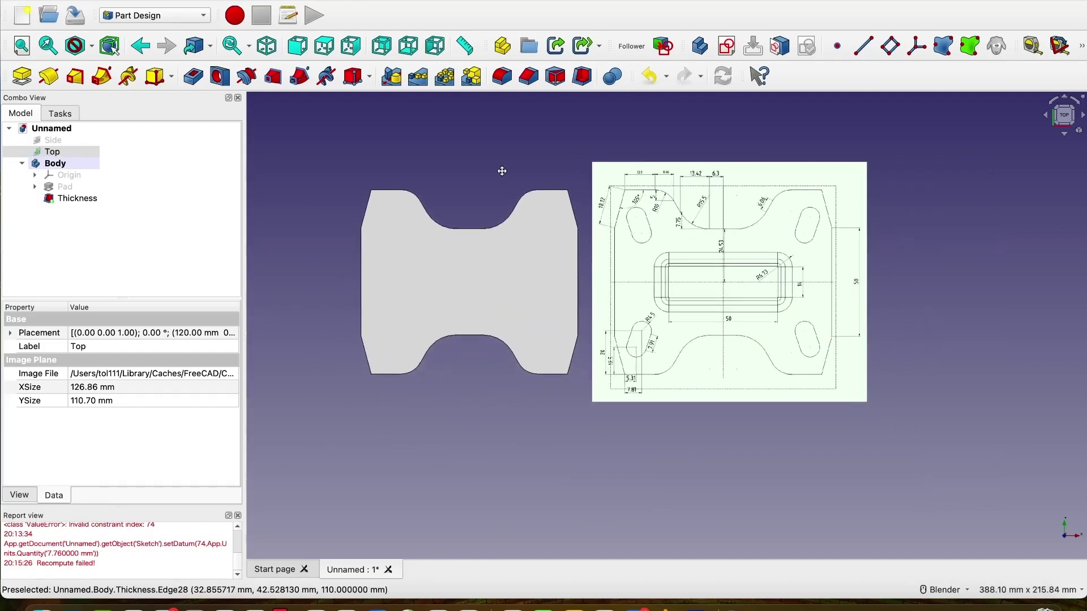
click(447, 279)
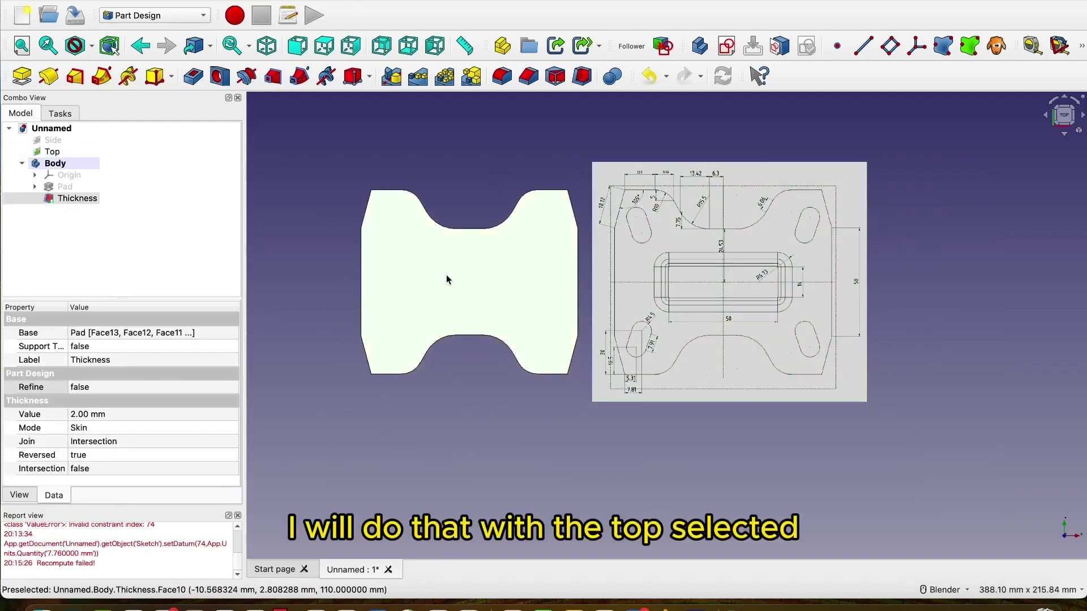
middle_drag(478, 419, 662, 249)
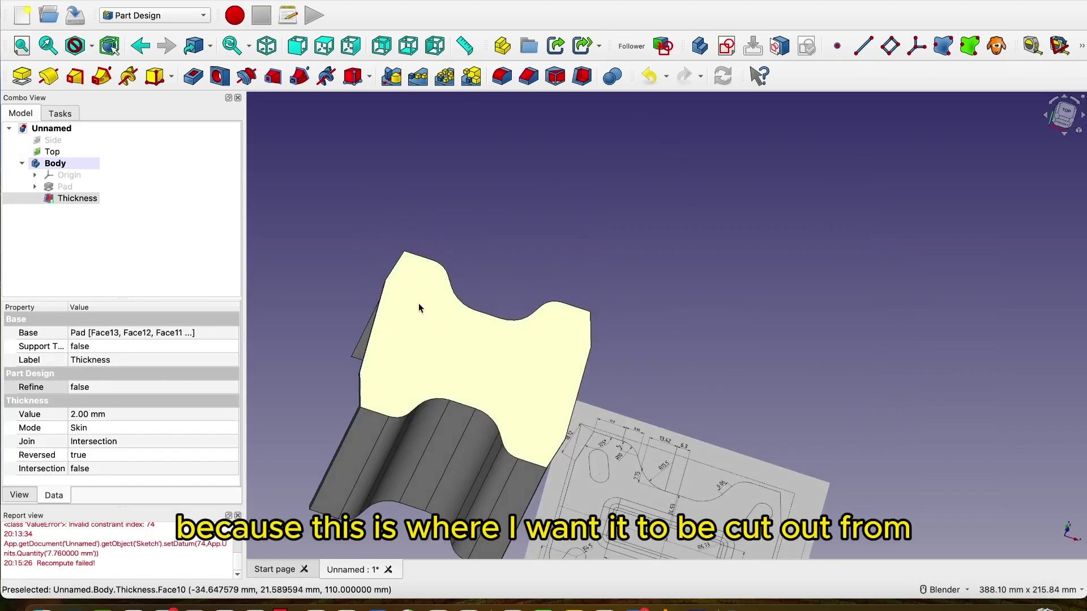
click(470, 371)
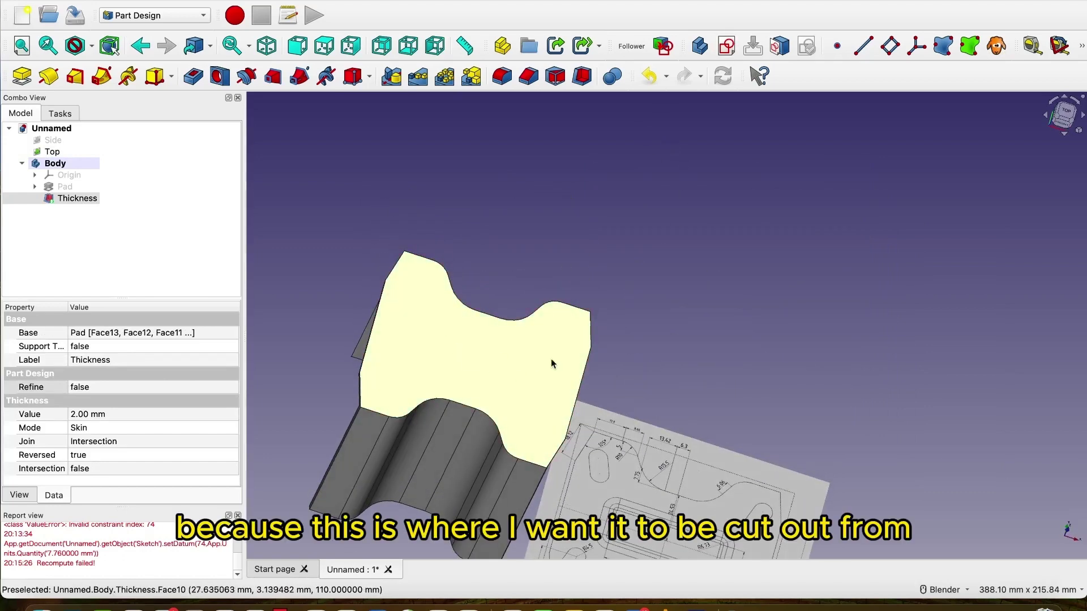
- Create a sketch on the top face and draw an angled slot near the upper-left corner
click(724, 46)
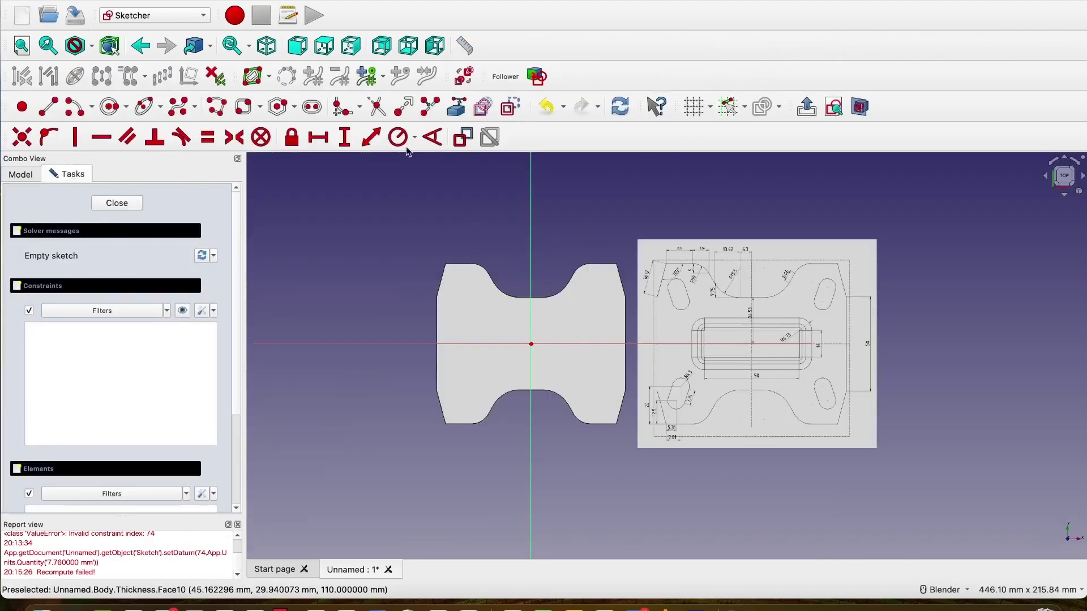
scroll(522, 264, up, 3)
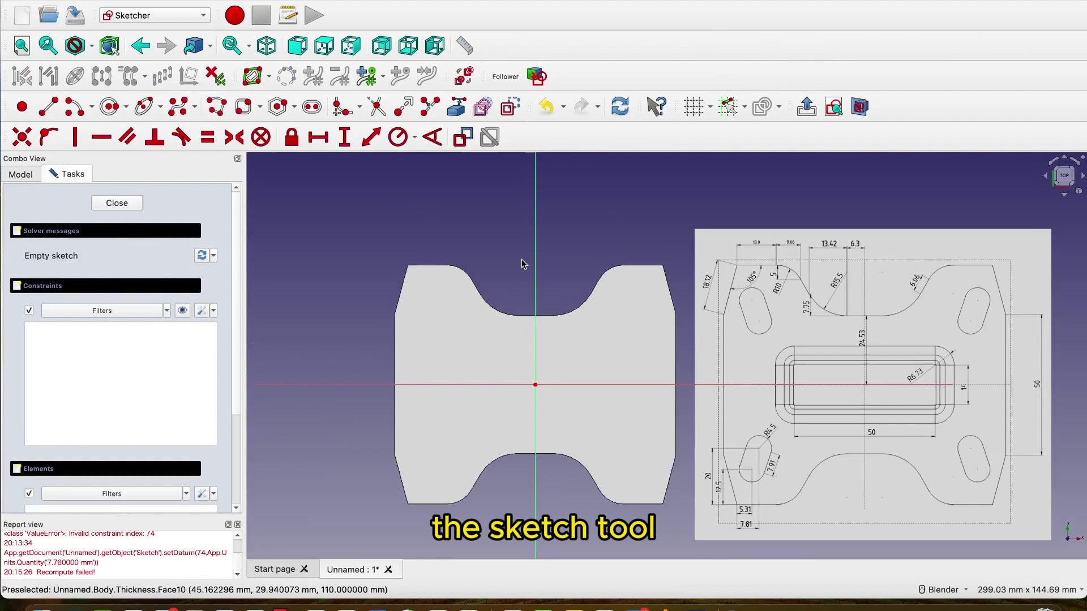
scroll(502, 266, up, 2)
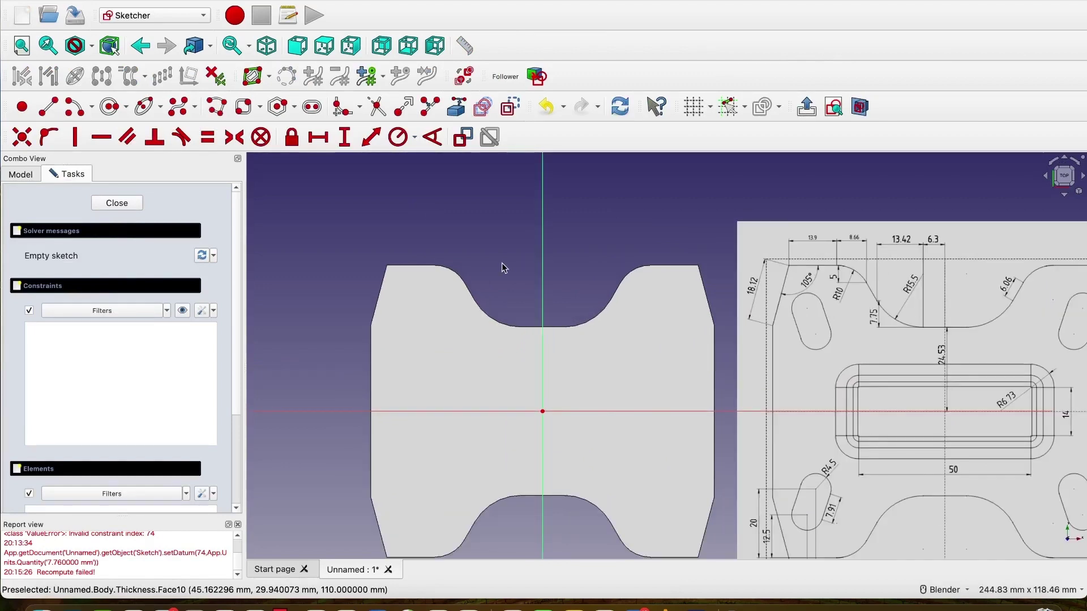
shift+middle_drag(501, 267, 477, 234)
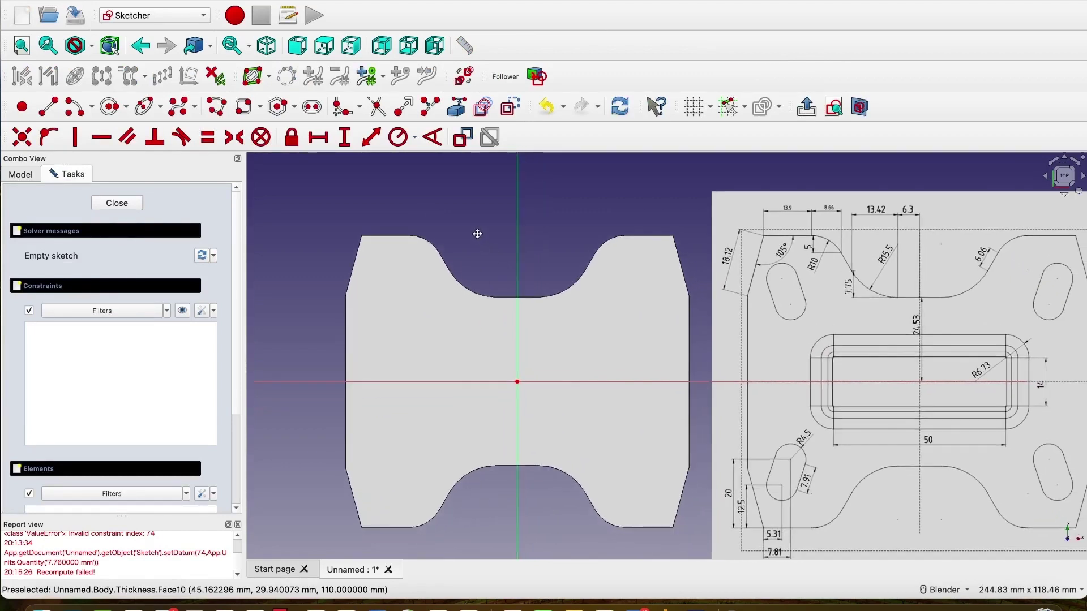
click(312, 107)
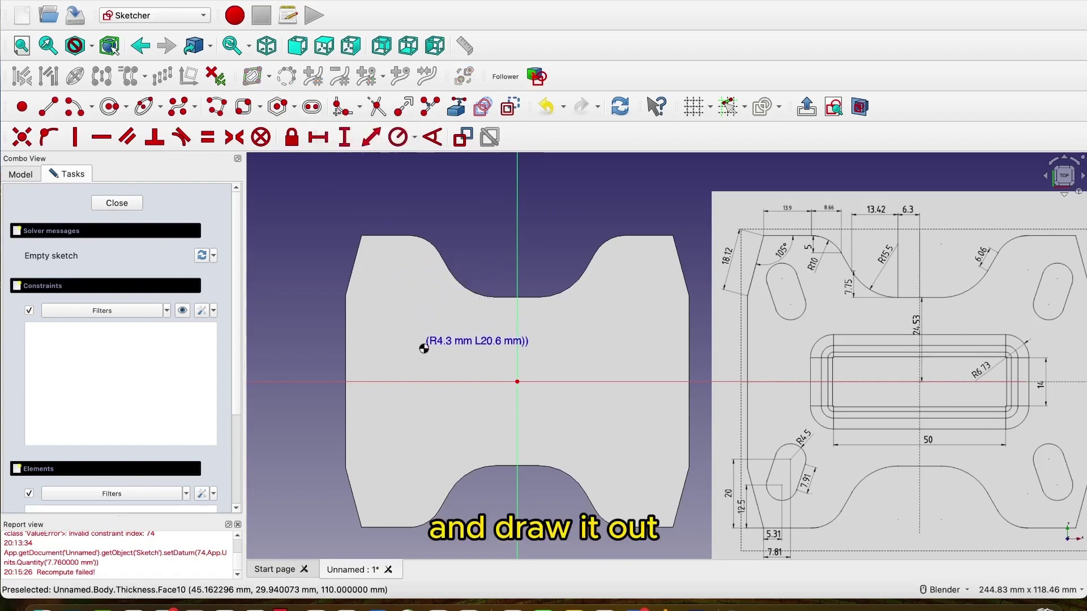
click(421, 346)
right_click(485, 325)
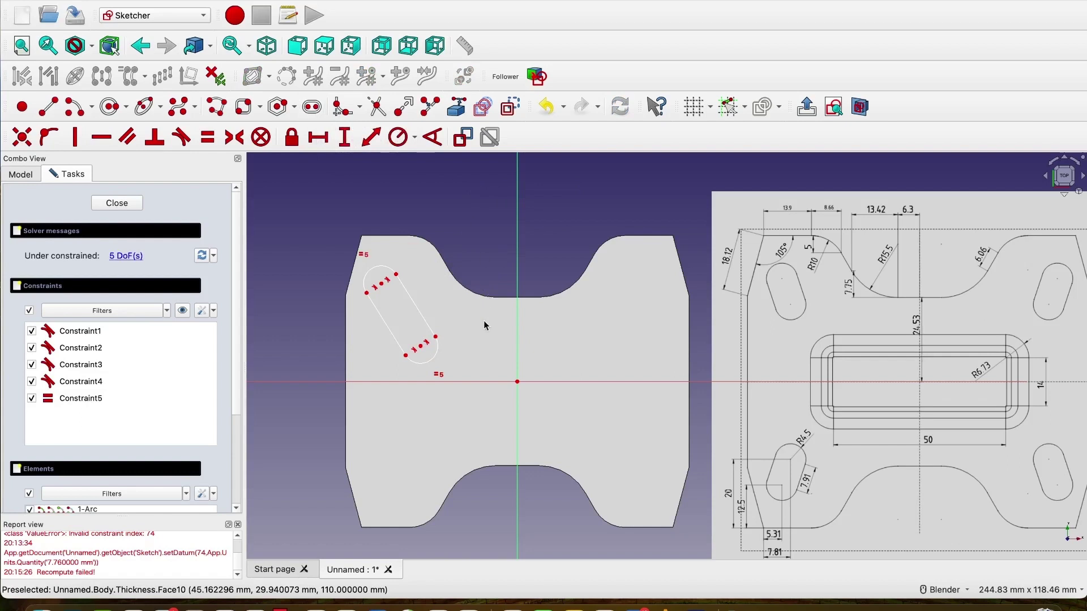
- Switch the draw style to Wireframe
click(91, 47)
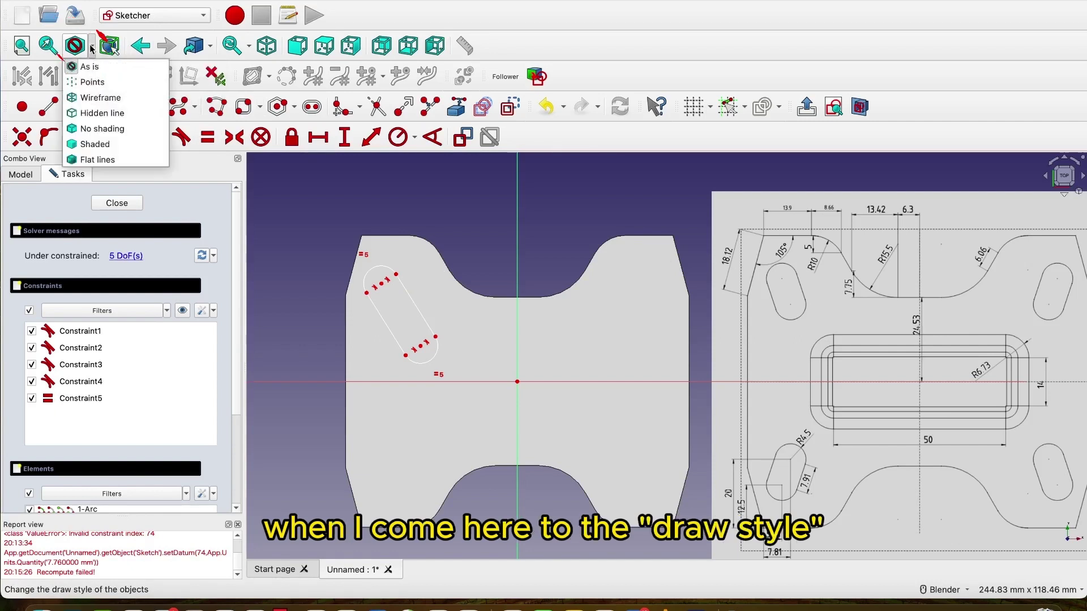
click(100, 97)
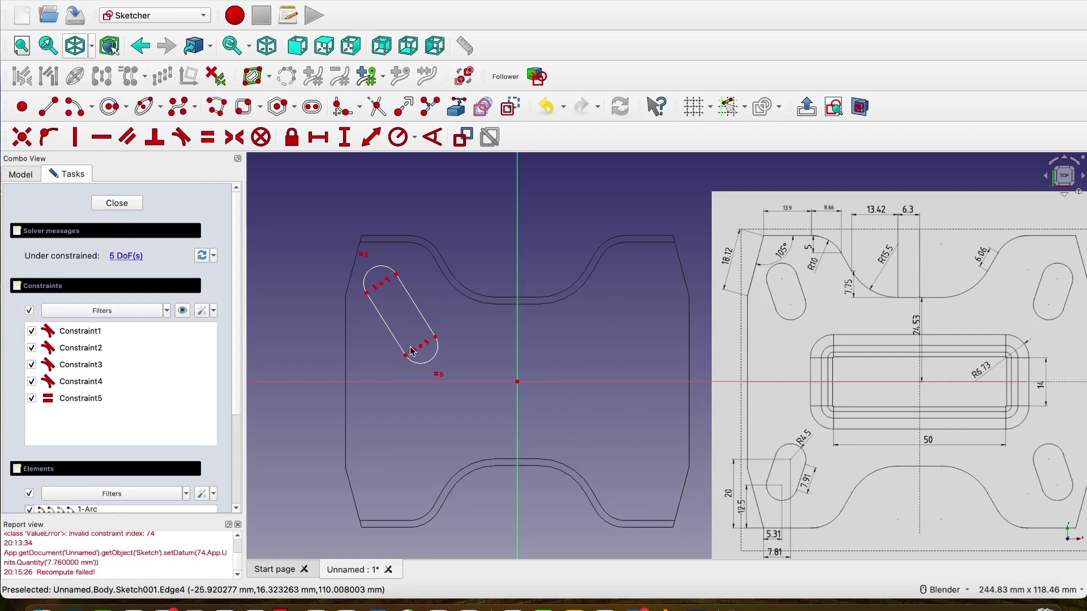
scroll(382, 286, up, 4)
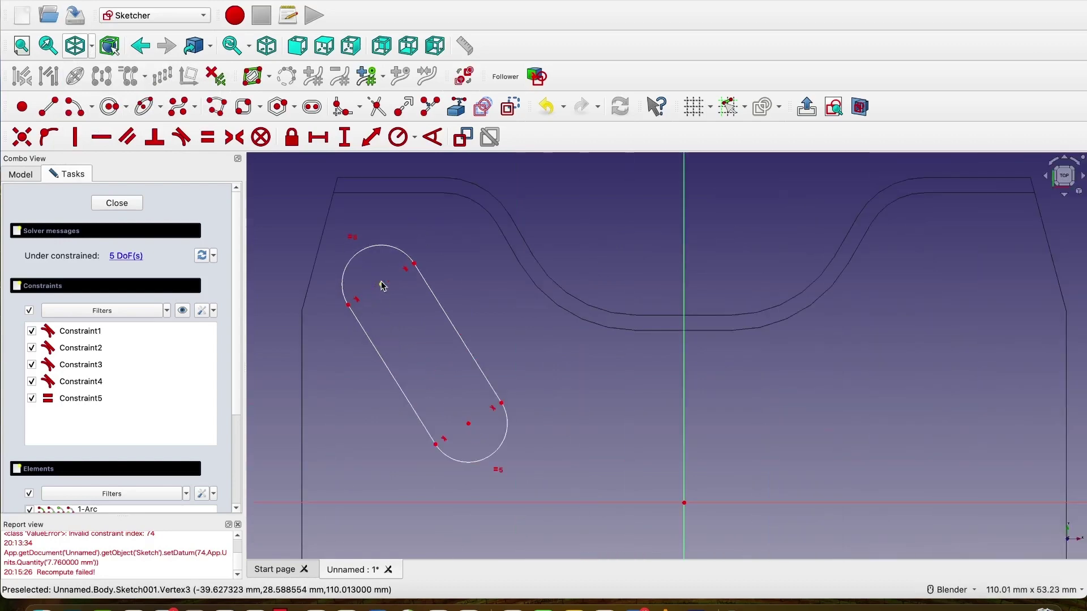
scroll(382, 286, down, 4)
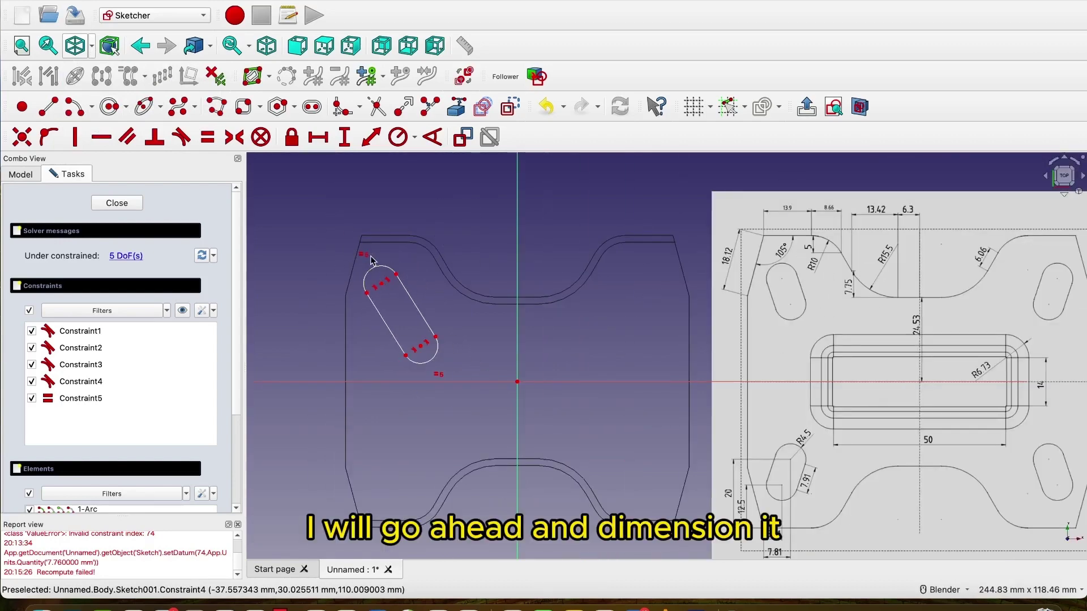
scroll(539, 369, down, 1)
scroll(734, 480, up, 5)
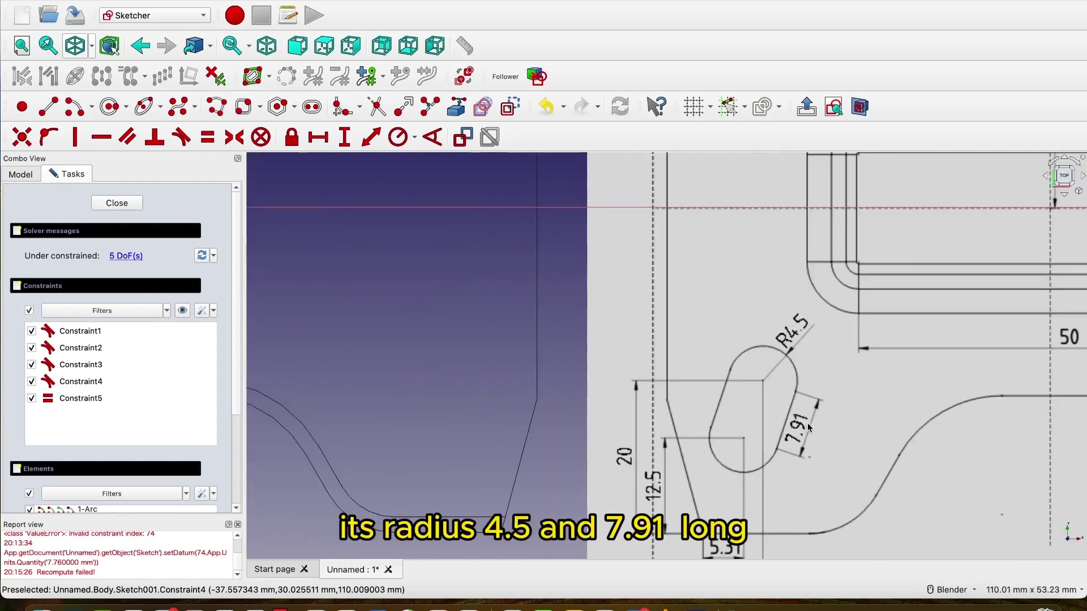
scroll(809, 428, down, 6)
scroll(520, 312, up, 5)
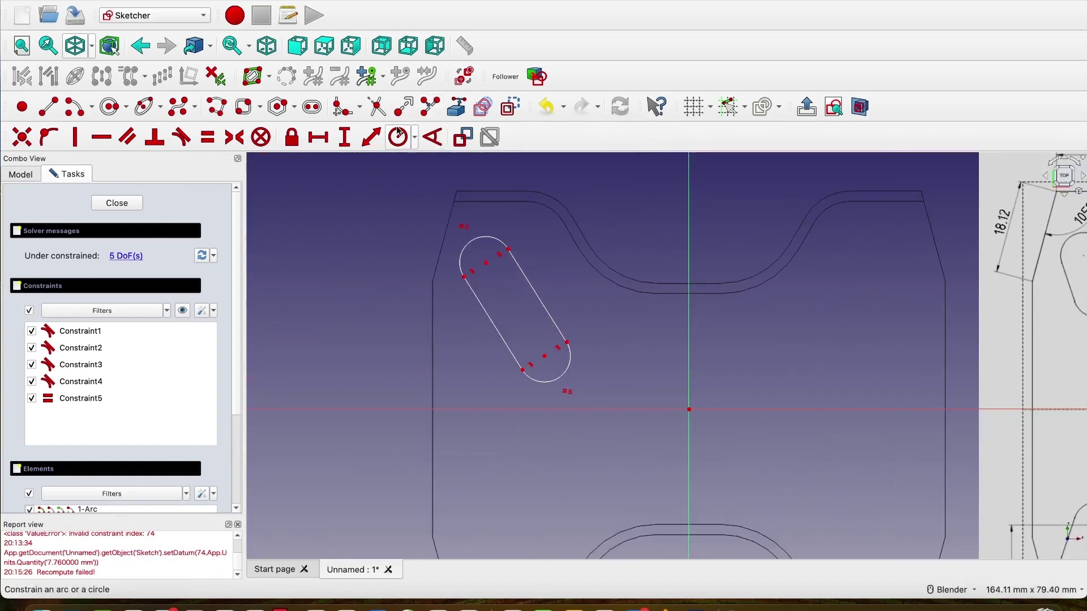
- Give the slot a 7.91 mm side length and a 4.5 mm end radius
click(377, 139)
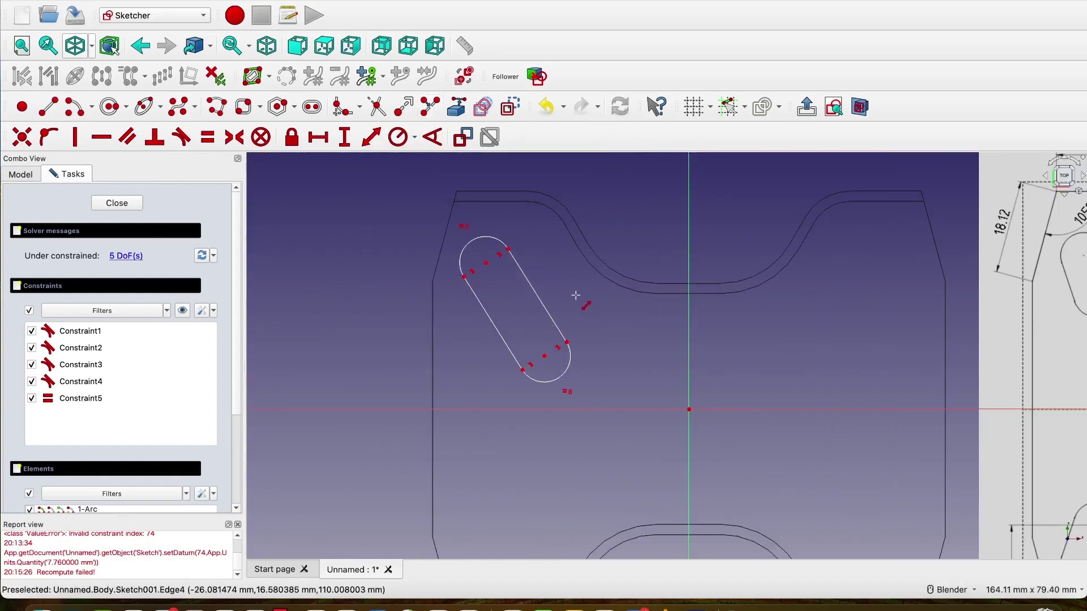
click(542, 299)
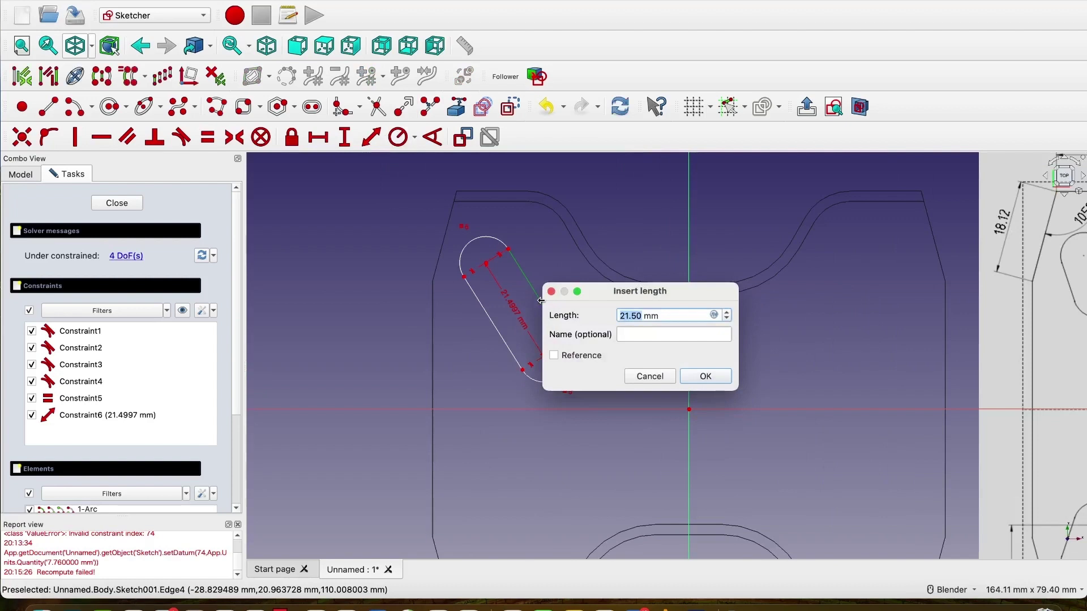
text(7.9)
click(703, 376)
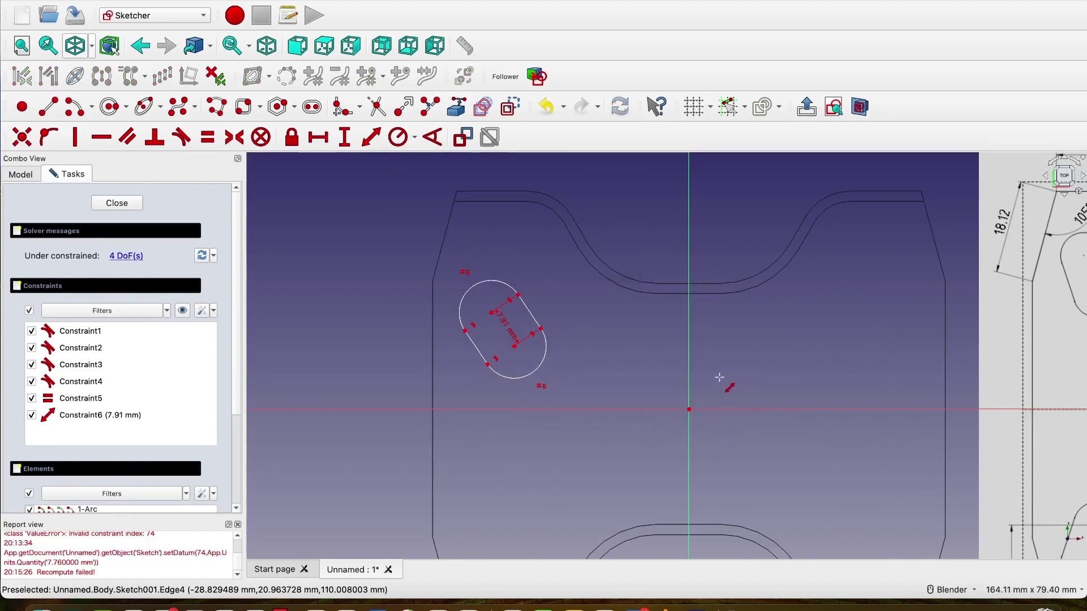
click(398, 137)
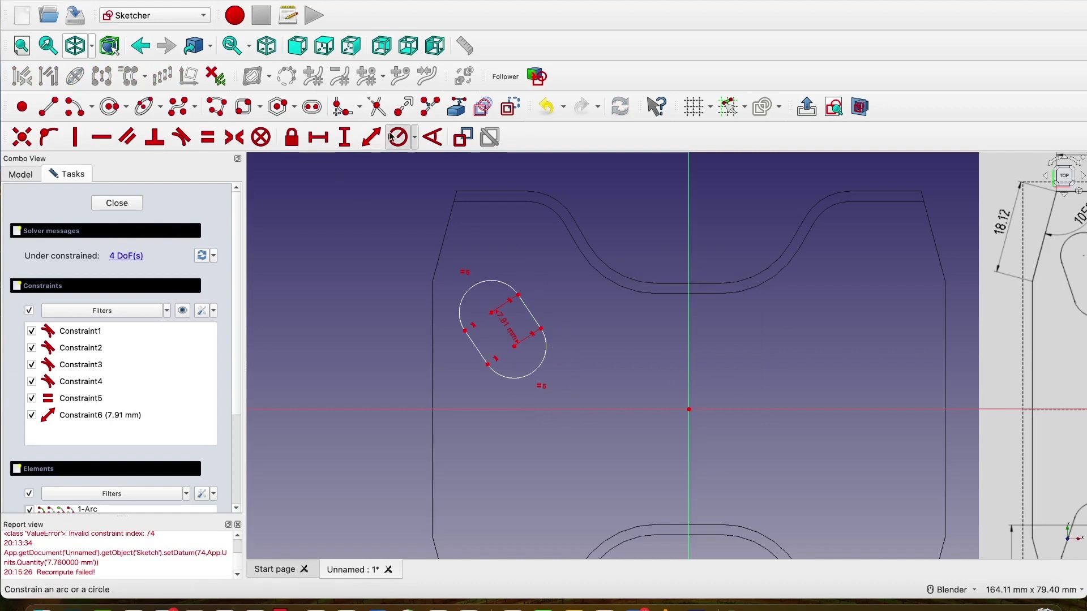
click(495, 279)
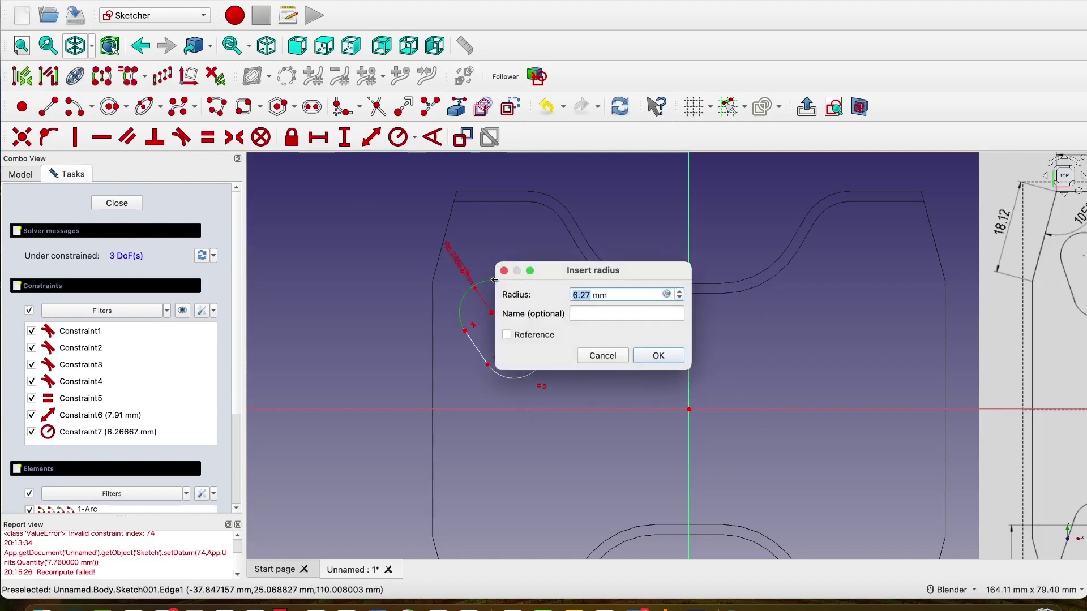
text(4.)
click(665, 350)
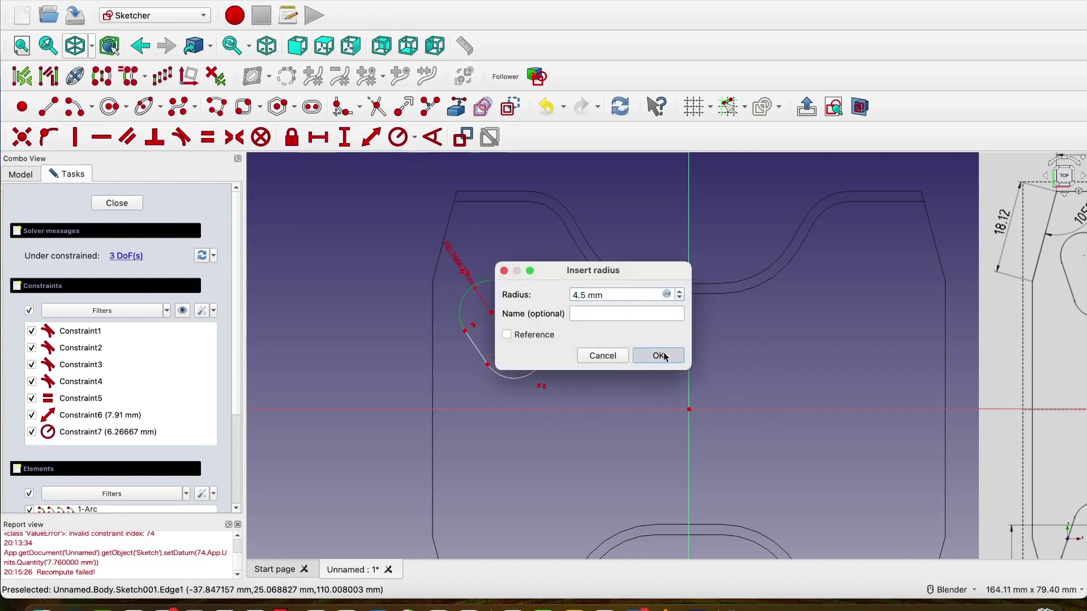
scroll(599, 355, down, 3)
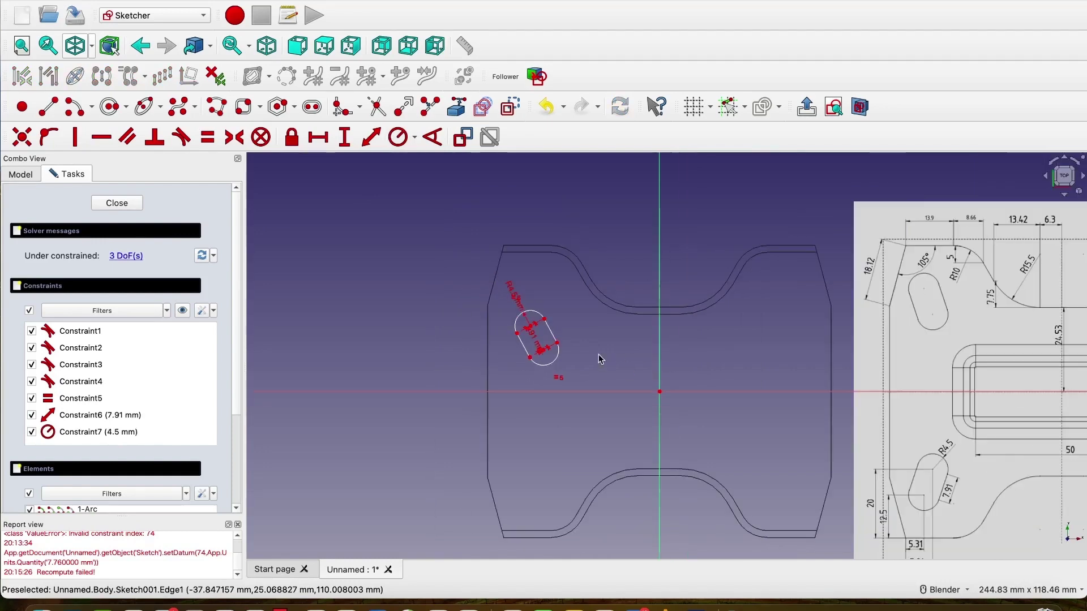
scroll(553, 291, up, 1)
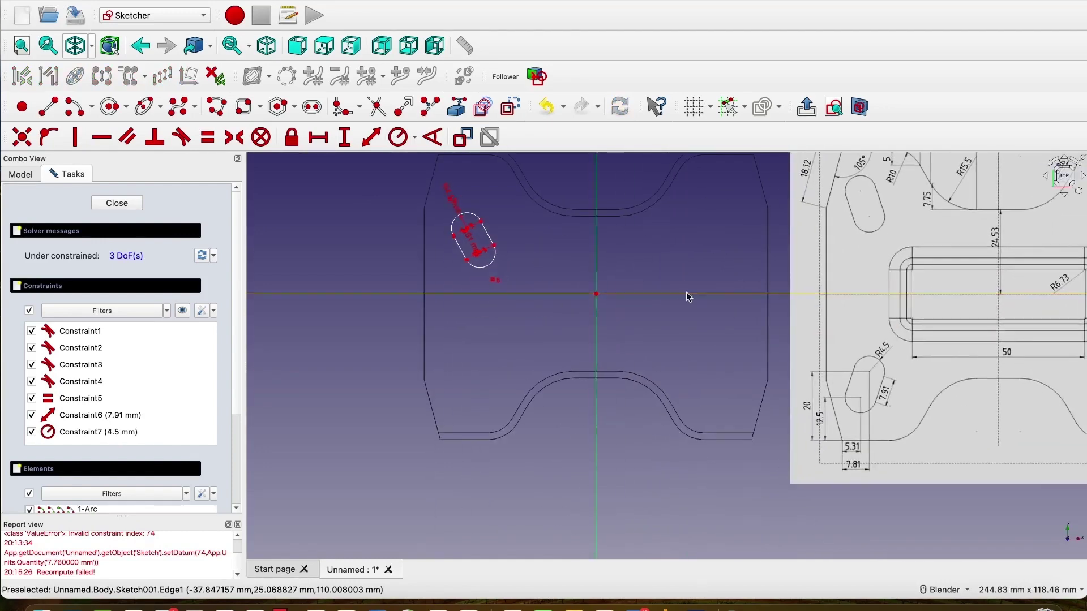
shift+middle_drag(917, 415, 927, 482)
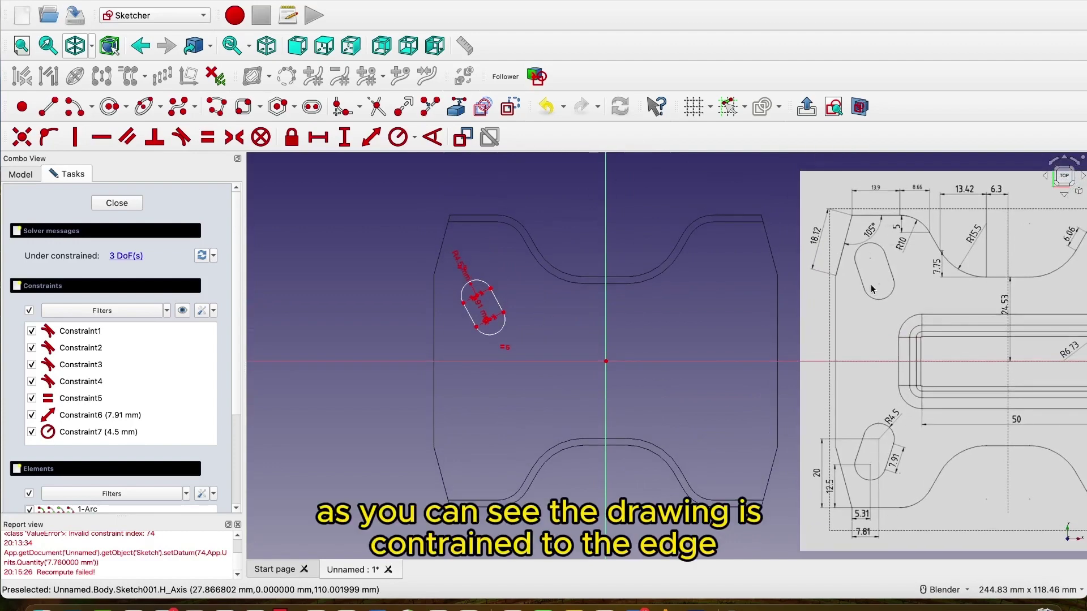
scroll(849, 515, up, 4)
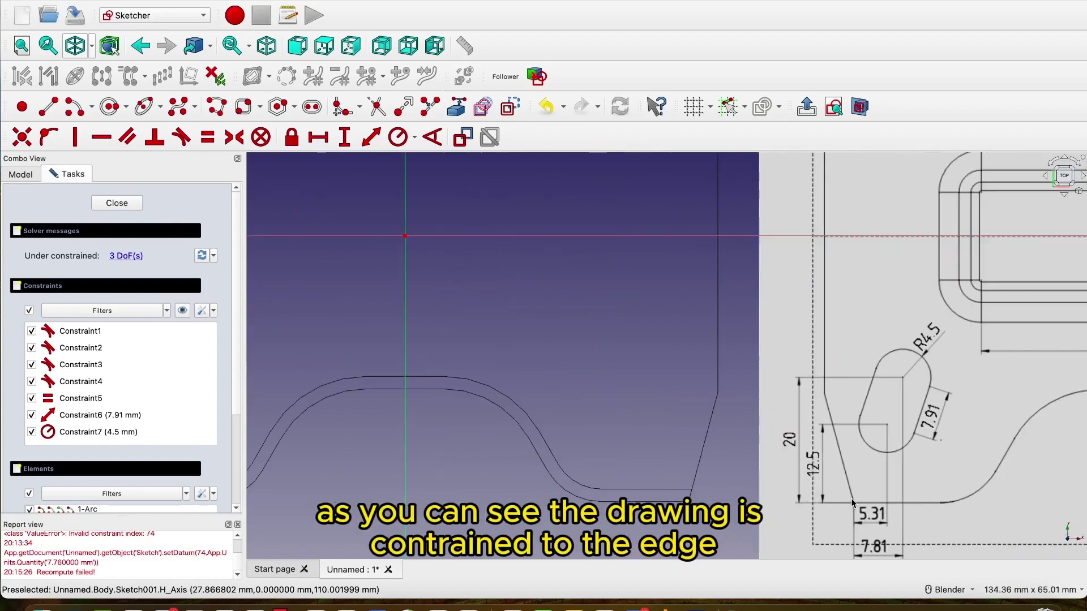
scroll(852, 502, down, 4)
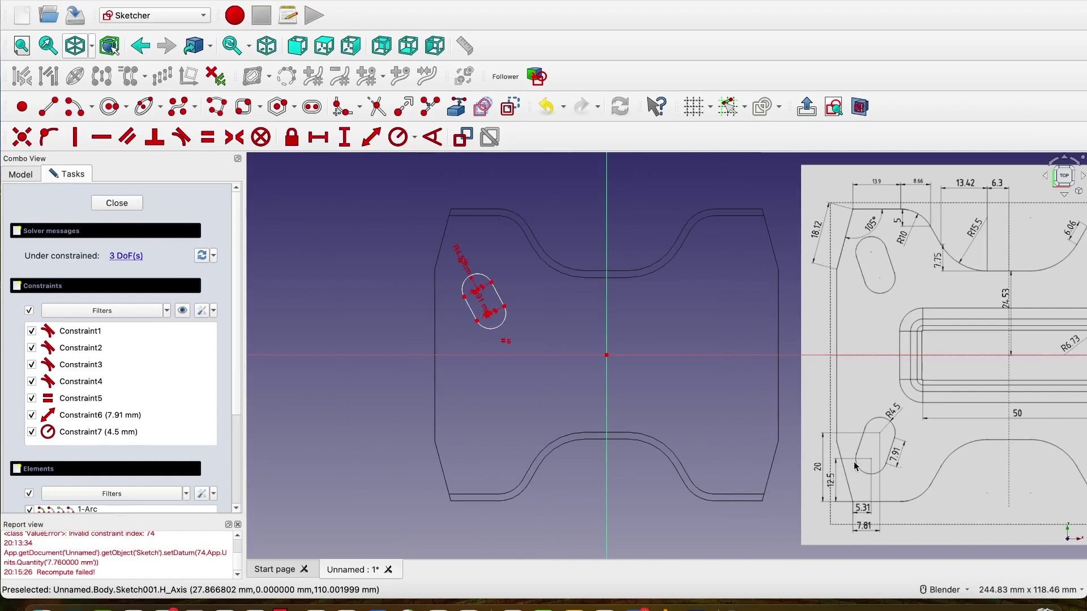
scroll(460, 208, up, 3)
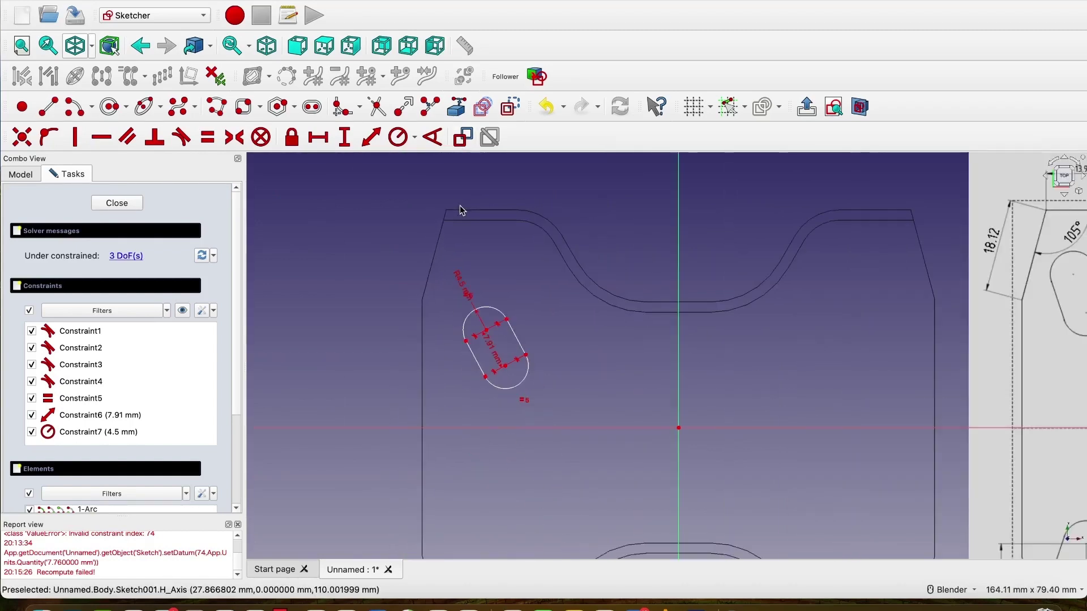
scroll(474, 225, up, 4)
scroll(474, 225, down, 2)
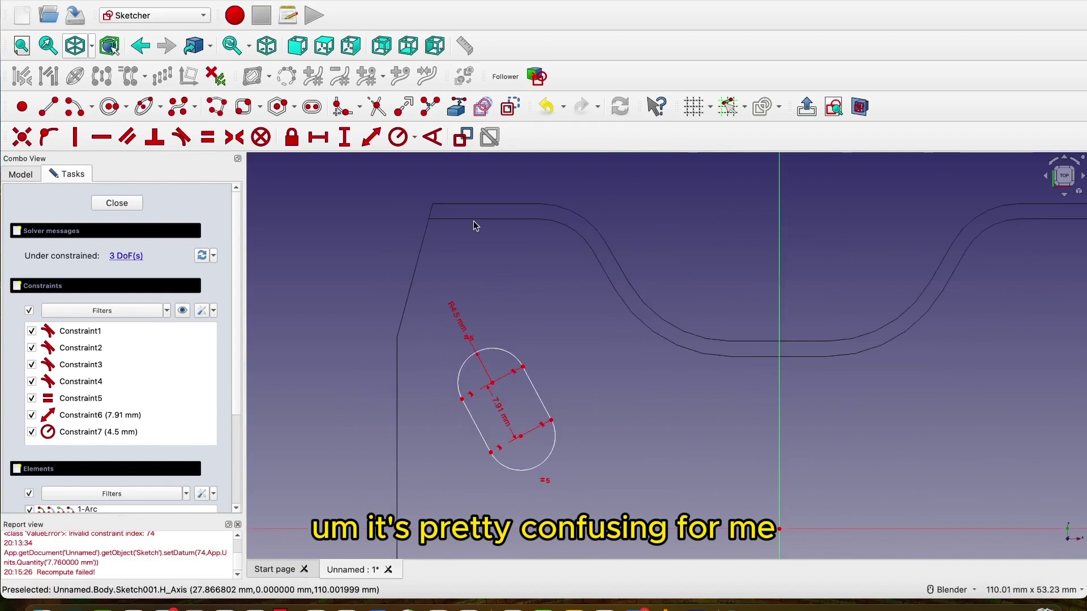
- Return the model to shaded display and link the part's top edge as external geometry
click(91, 46)
click(88, 66)
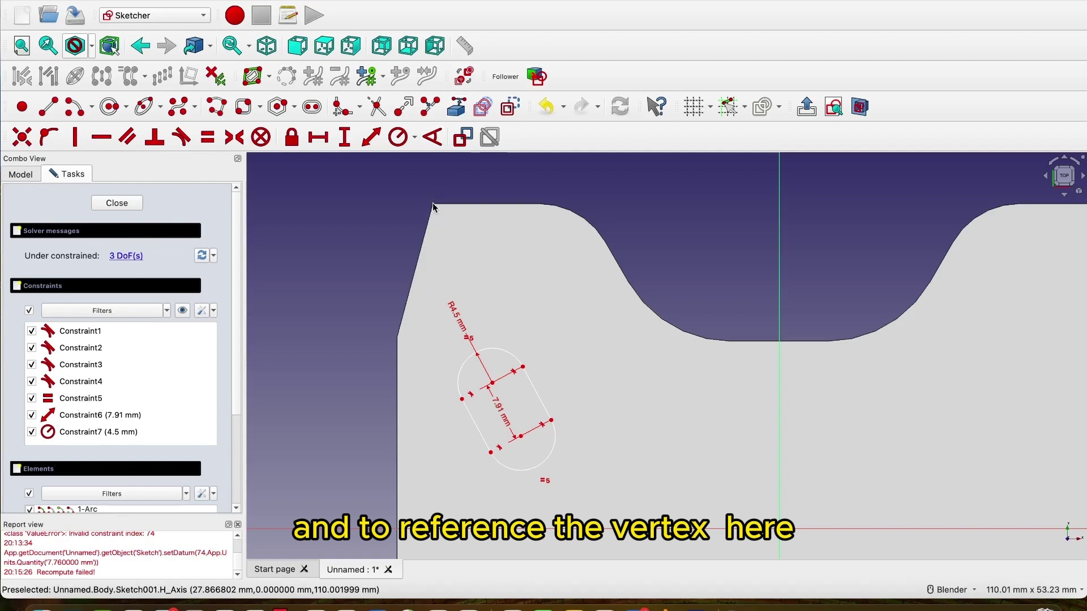
click(455, 109)
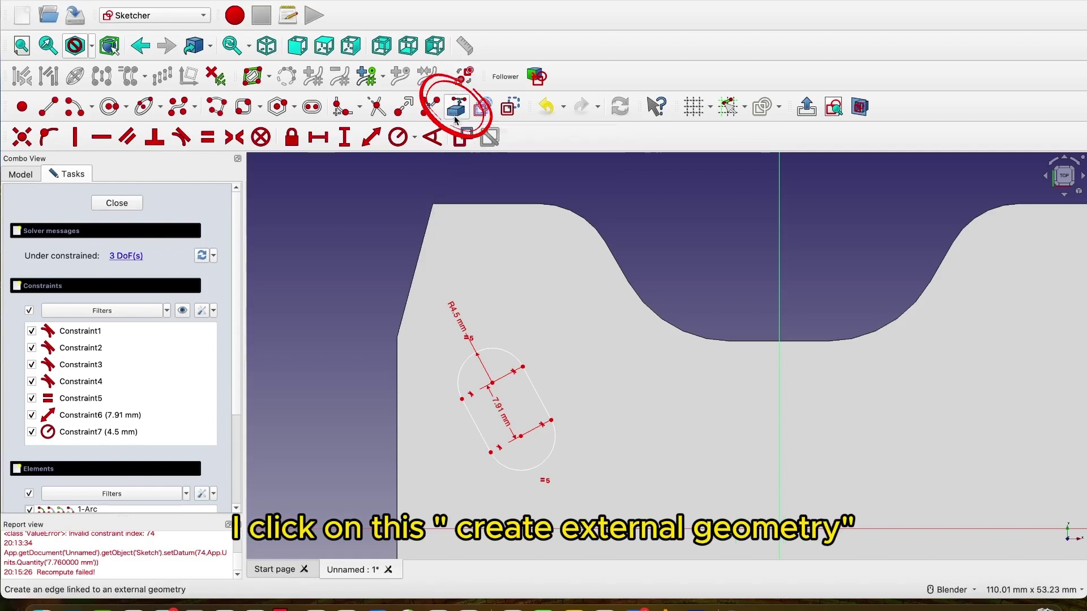
click(455, 202)
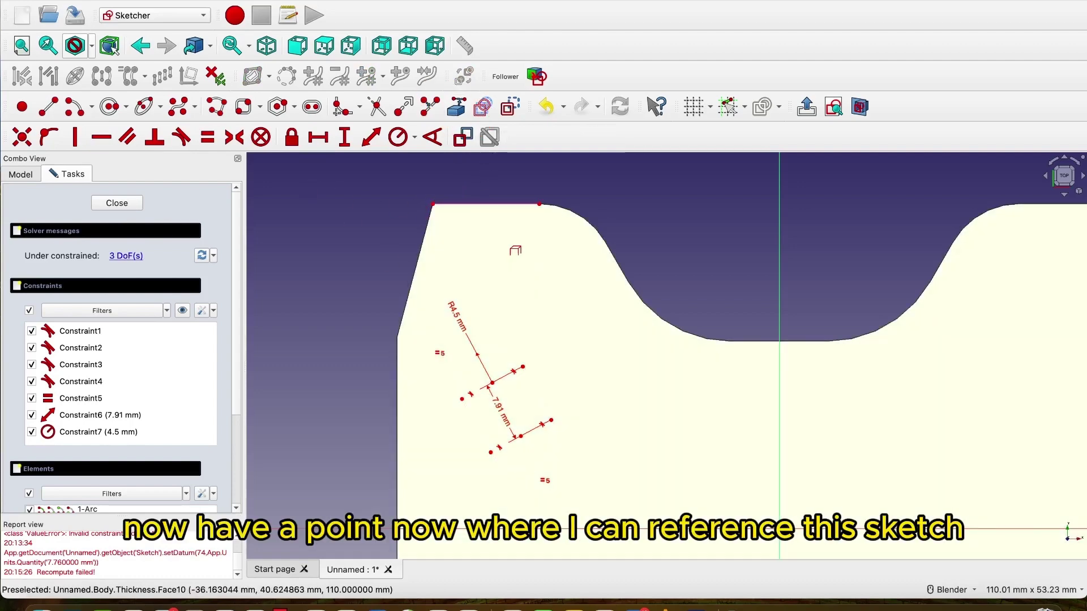
- Add the bottom-right and bottom-left edges as external reference geometry
scroll(540, 273, down, 3)
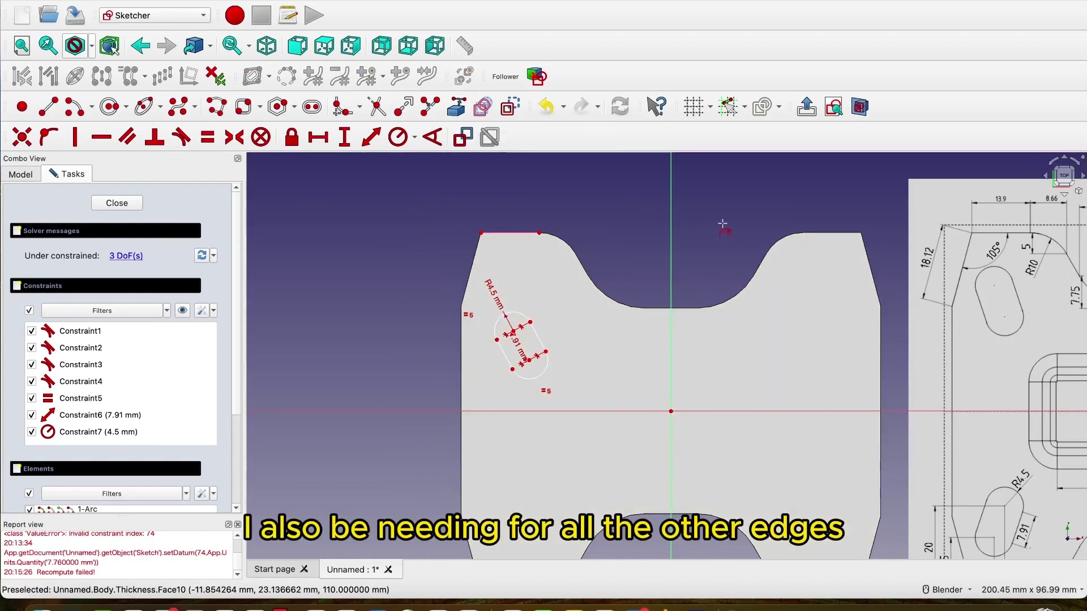
scroll(749, 220, right, 5)
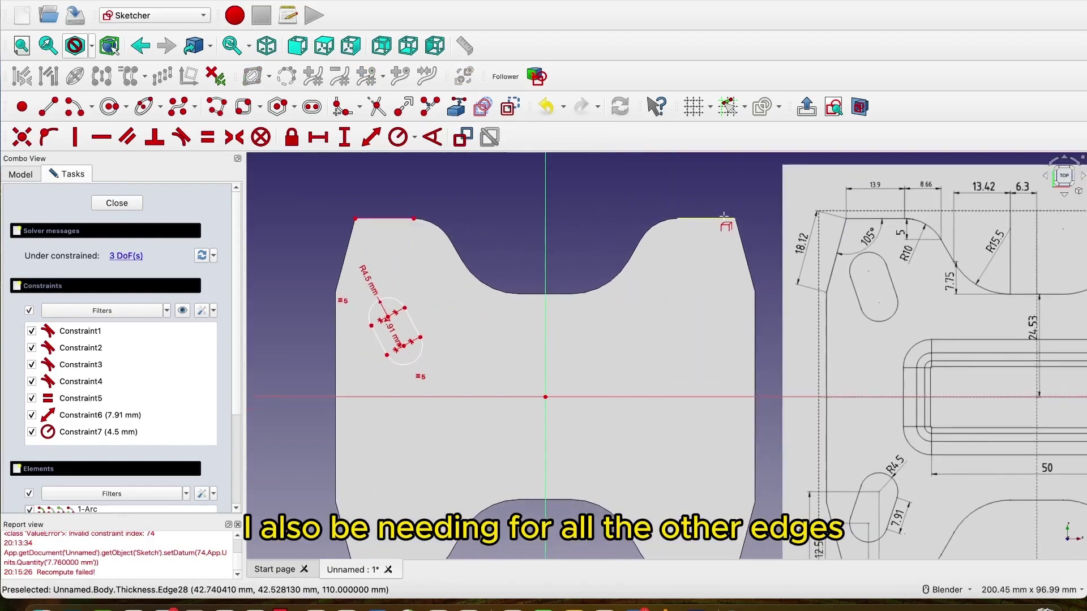
scroll(726, 223, down, 3)
scroll(704, 419, up, 5)
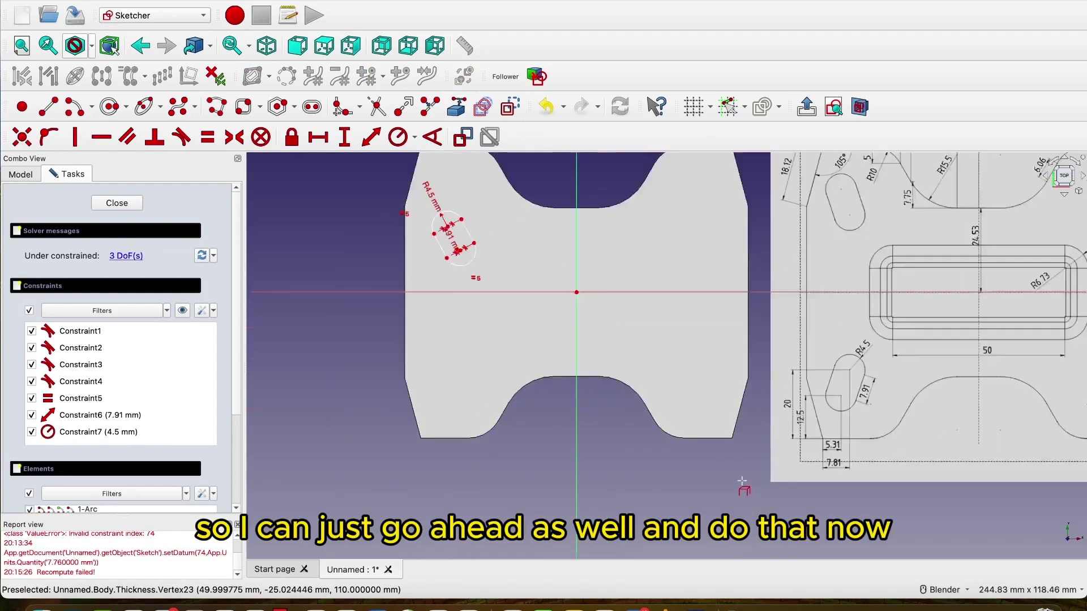
click(704, 417)
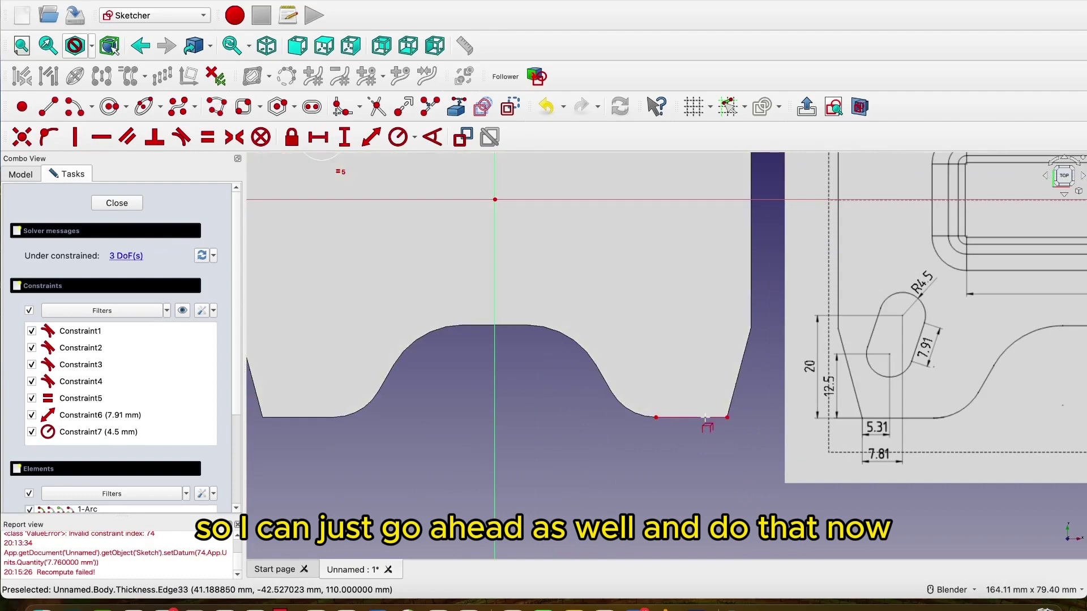
scroll(584, 460, down, 3)
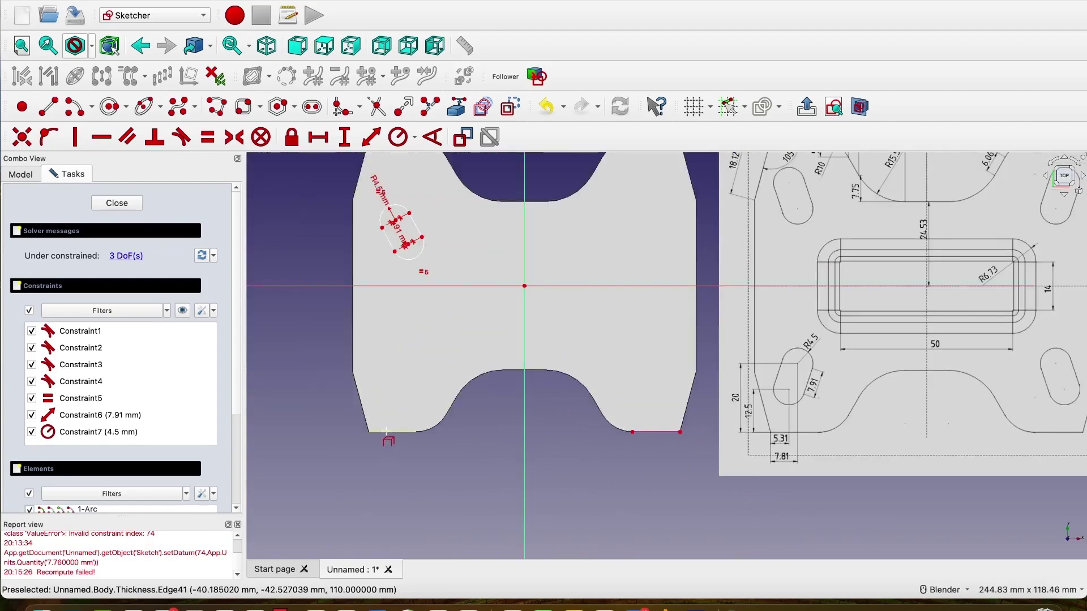
click(398, 462)
scroll(356, 321, down, 2)
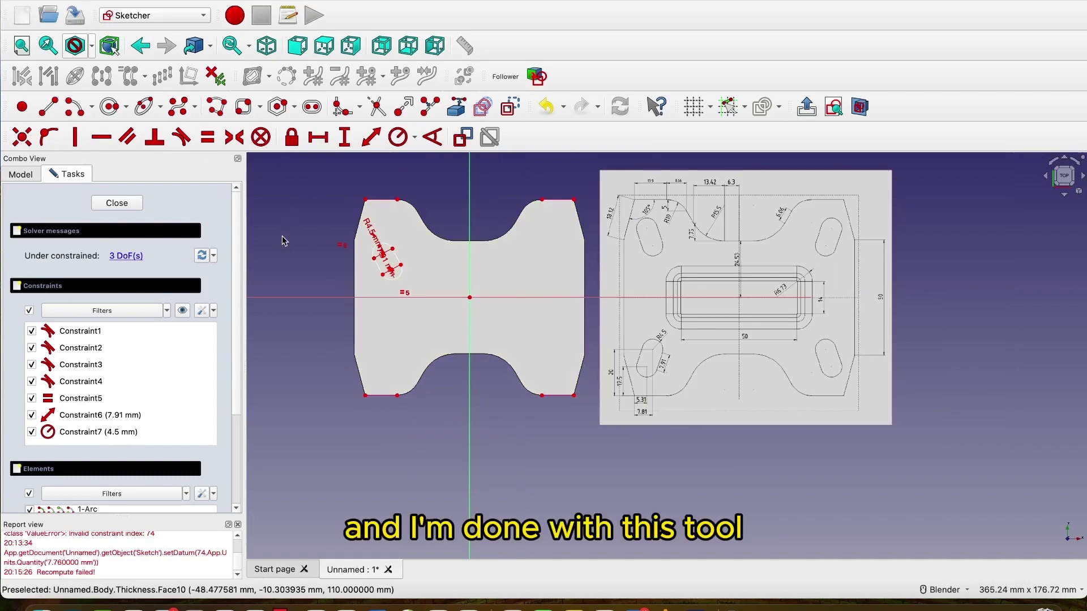
- Switch the part's draw style to Wireframe
click(92, 45)
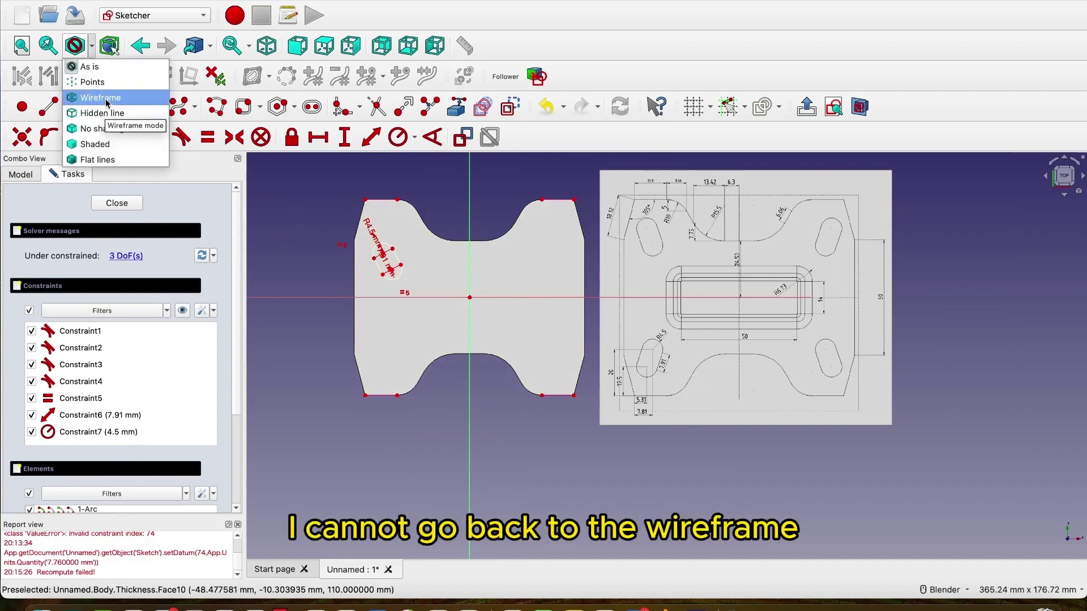
click(106, 97)
scroll(351, 221, up, 5)
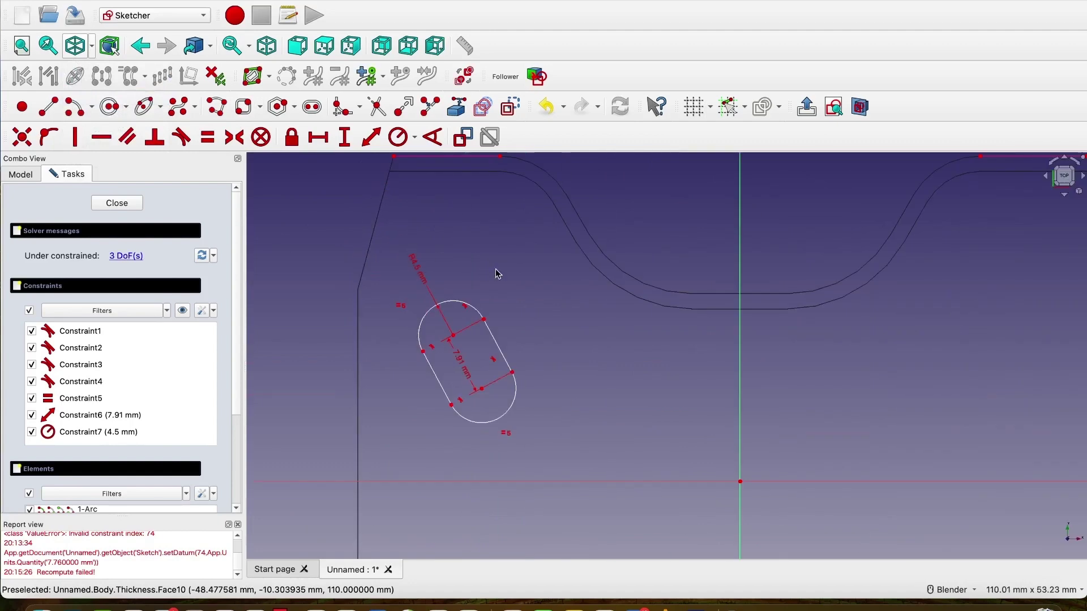
scroll(498, 356, down, 2)
scroll(497, 358, up, 1)
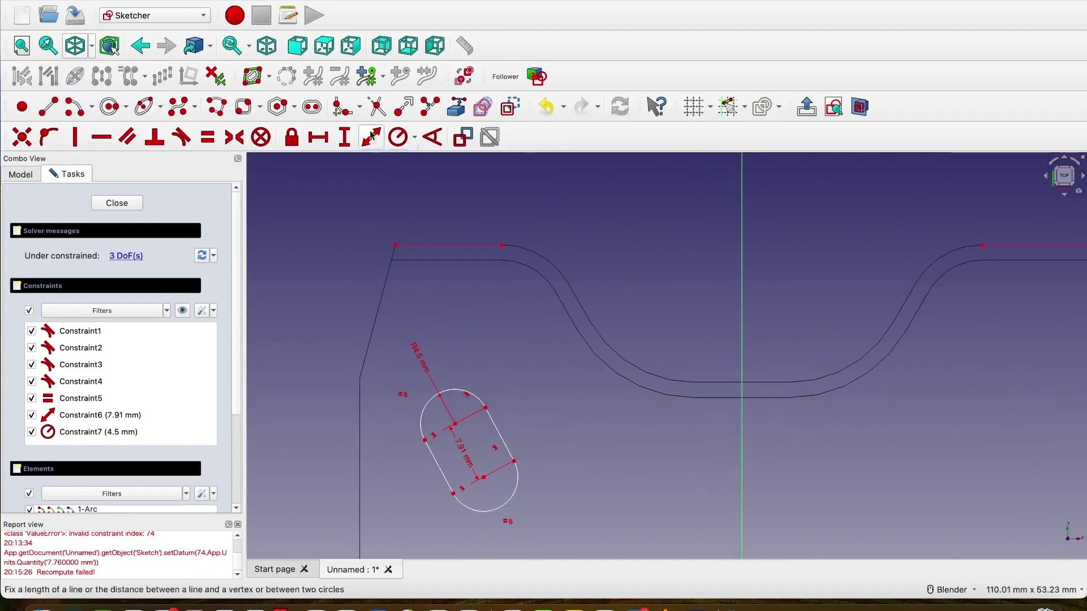
- Add a 12.5 mm vertical distance from the slot's centre vertex to the top-left corner
click(345, 137)
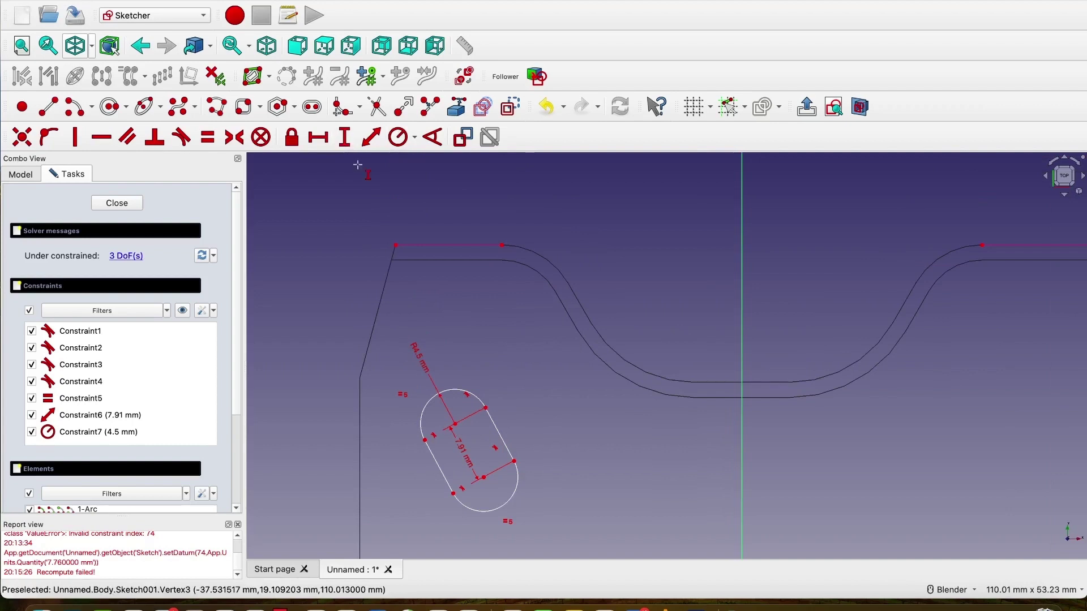
click(453, 422)
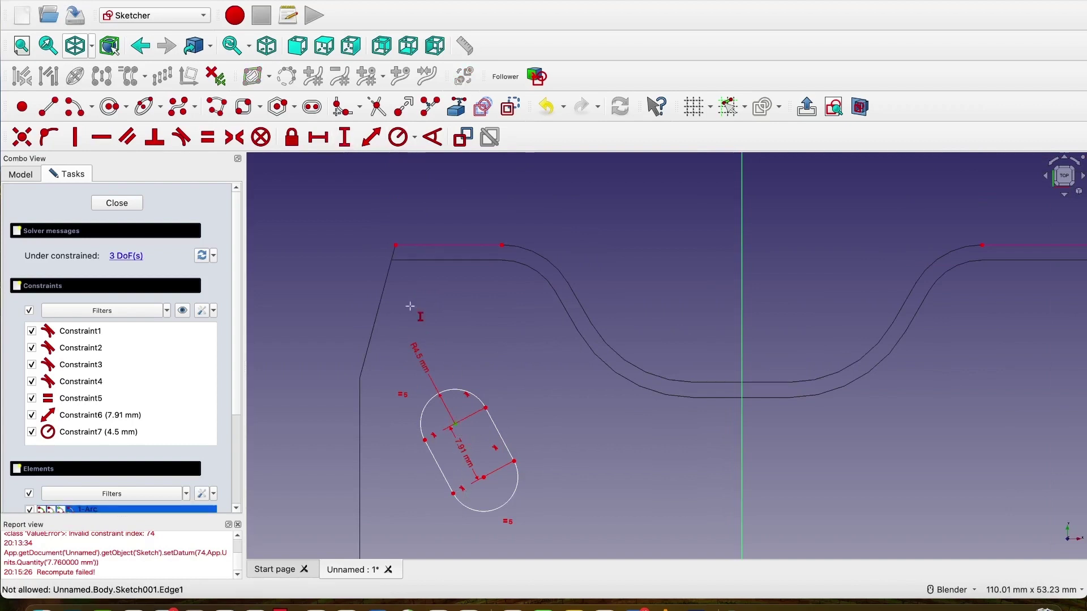
click(394, 245)
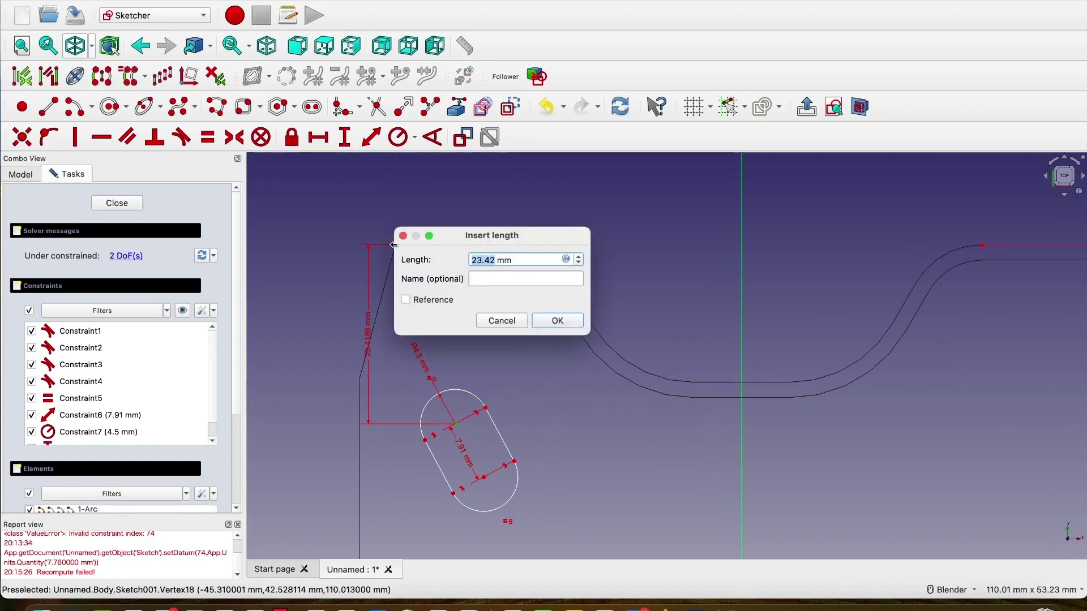
click(557, 321)
scroll(567, 327, down, 5)
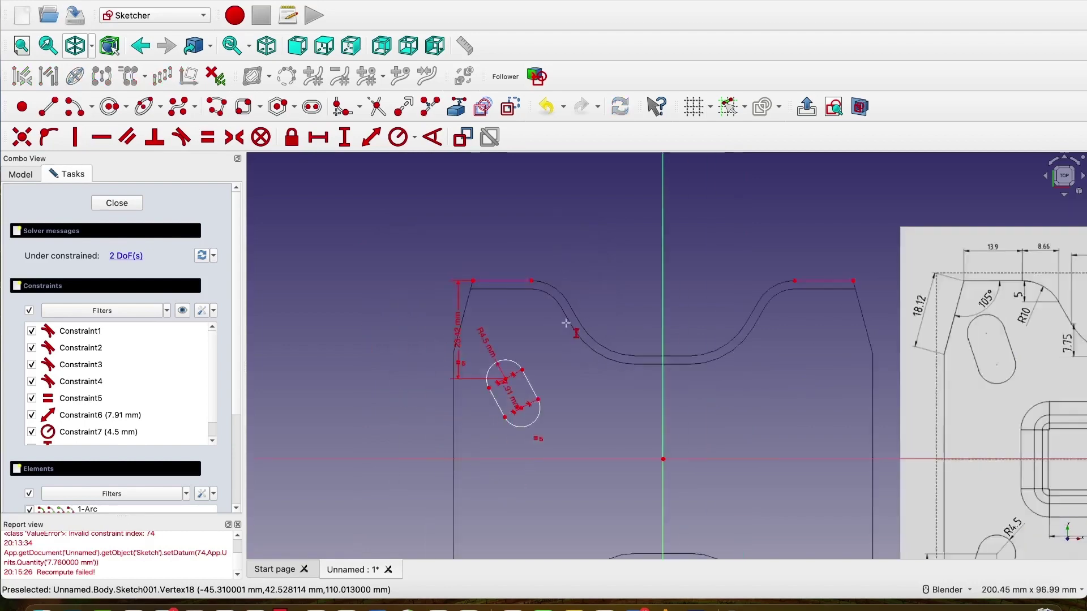
scroll(868, 525, up, 5)
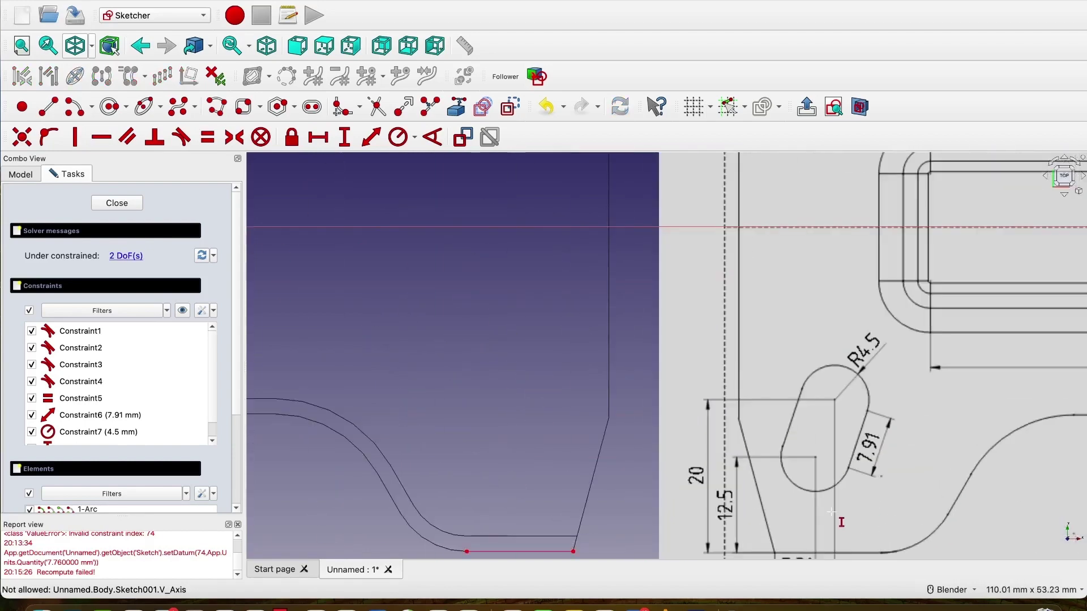
scroll(779, 502, down, 1)
scroll(450, 351, down, 10)
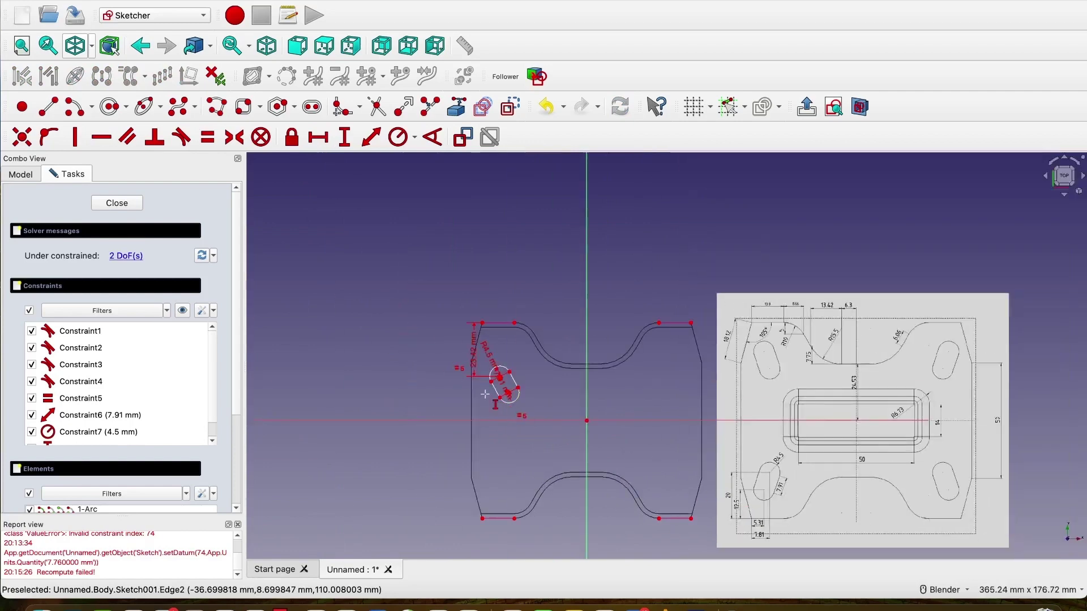
scroll(434, 343, up, 9)
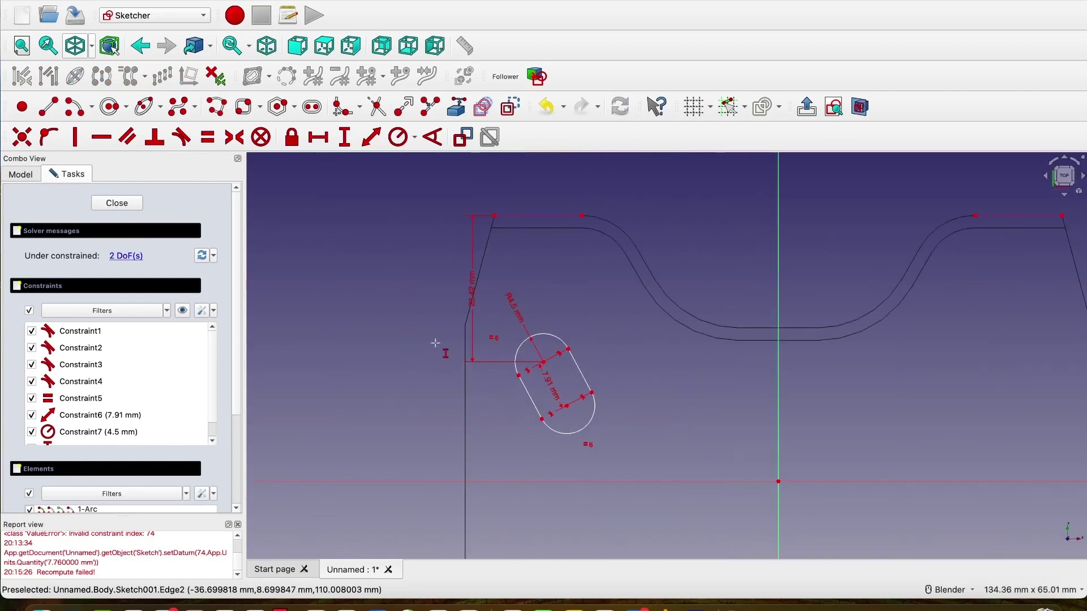
click(475, 295)
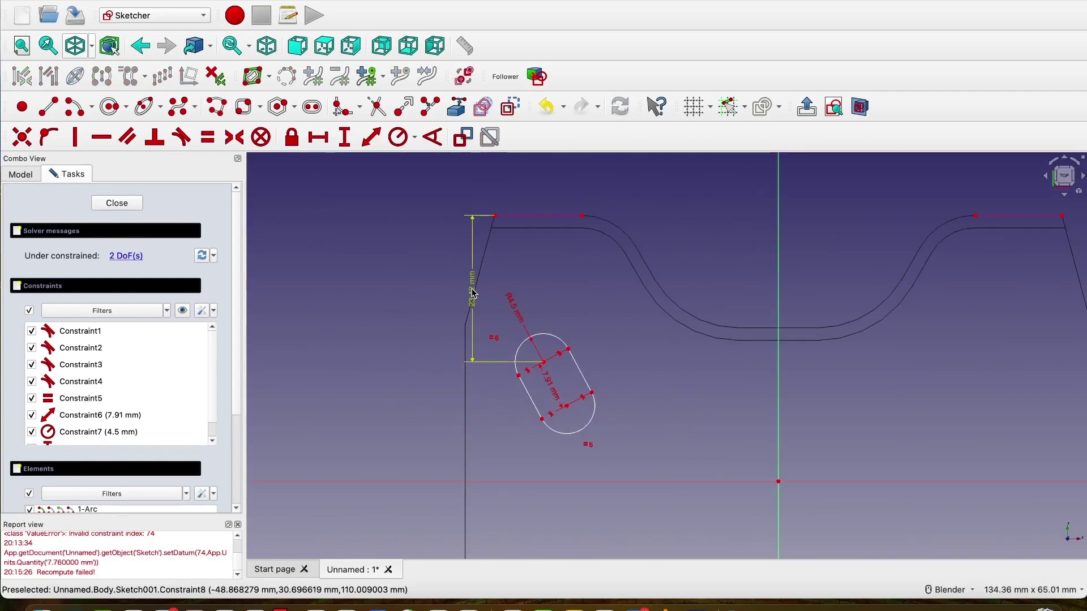
double_click(474, 294)
text(12.5)
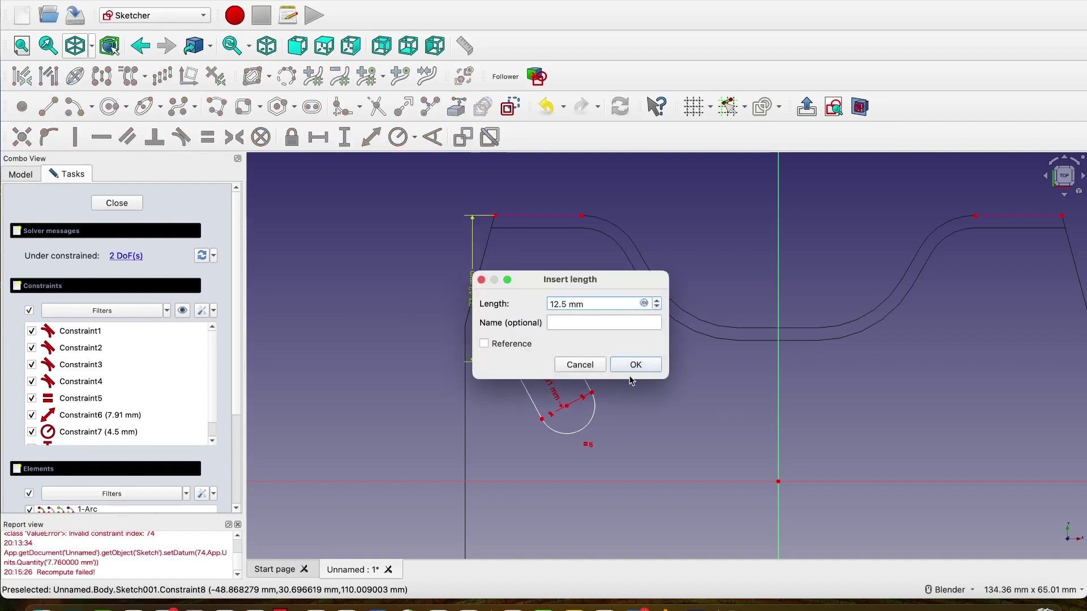
click(634, 363)
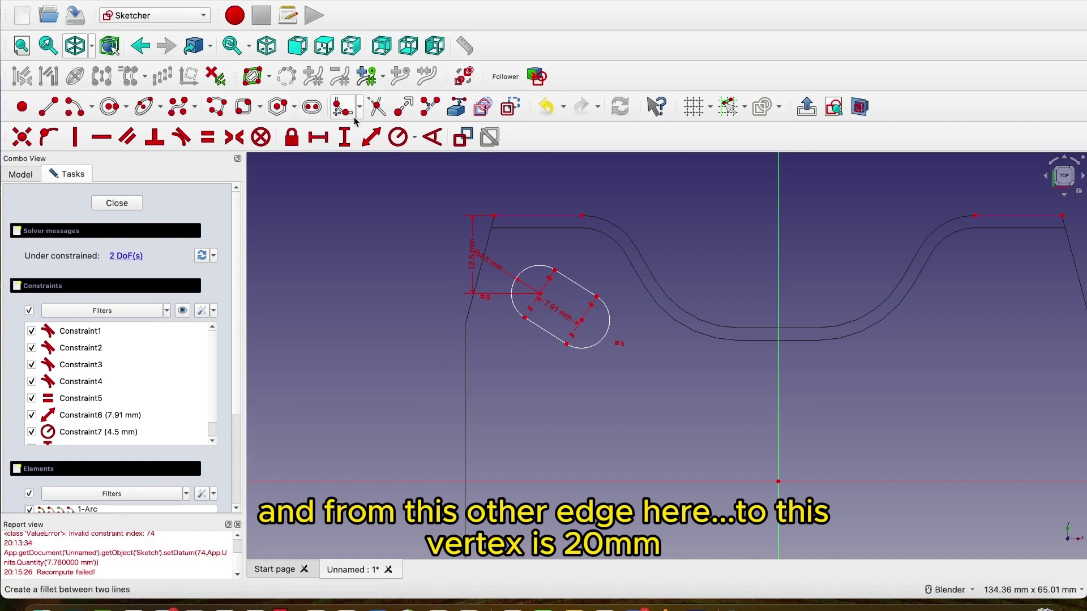
- Add a 20 mm vertical distance from the slot's other centre vertex to the top-left corner
click(344, 137)
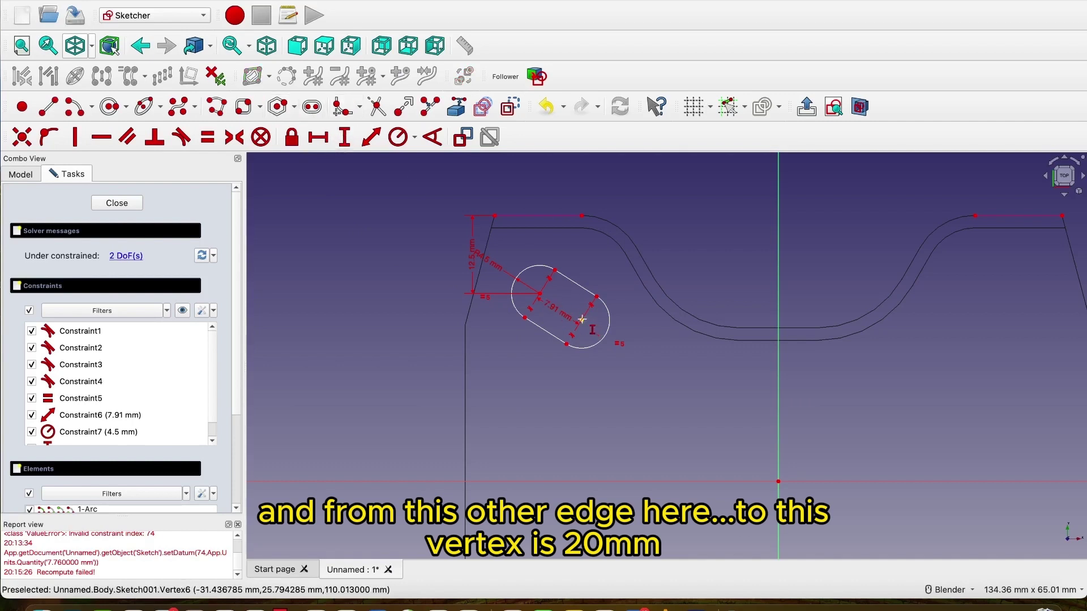
click(581, 321)
click(494, 214)
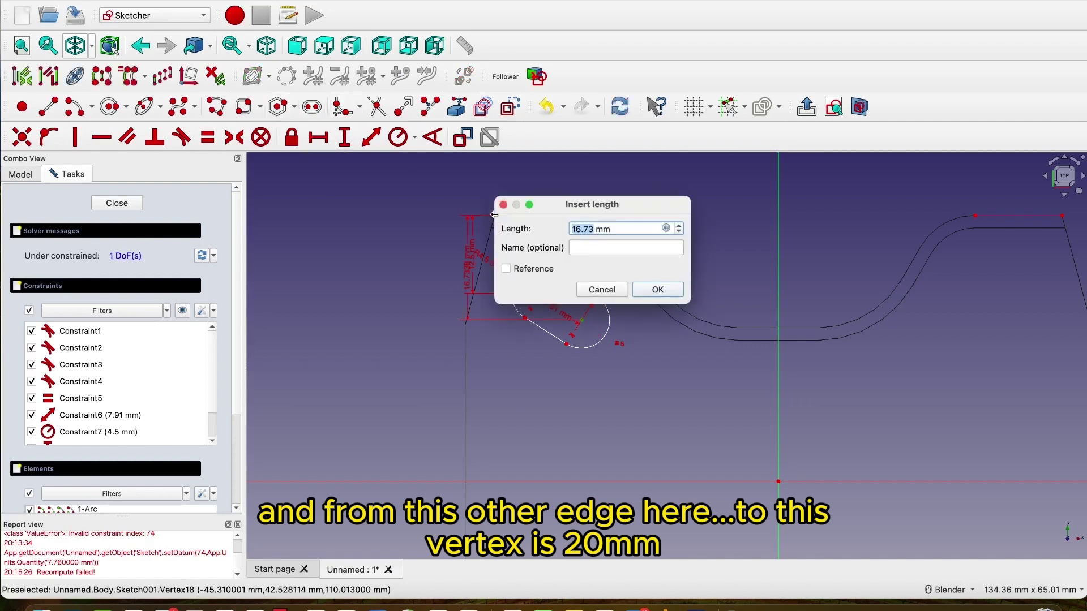
text(20)
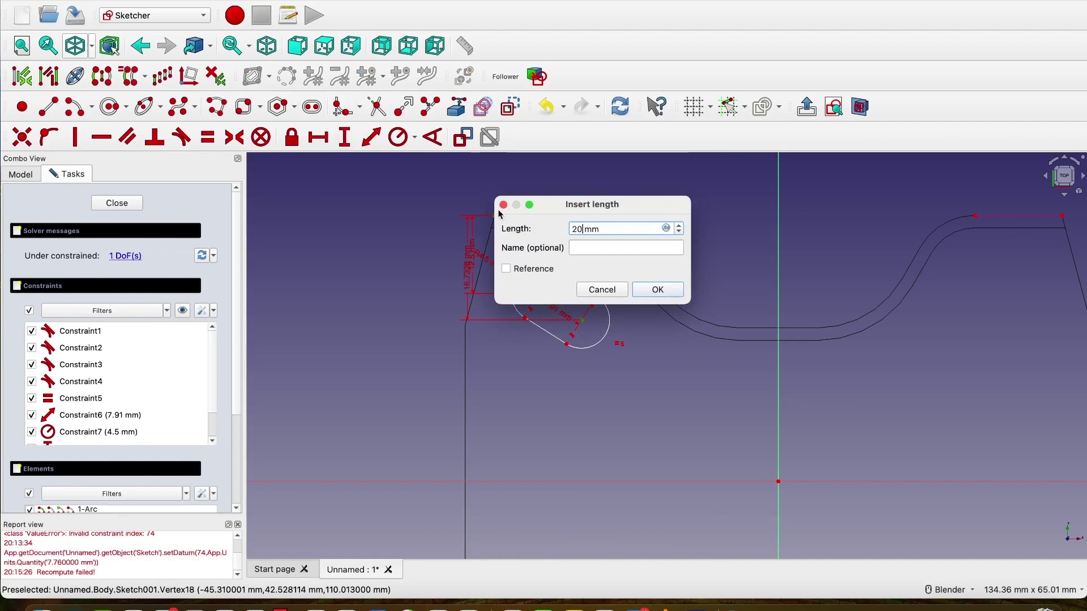
click(658, 290)
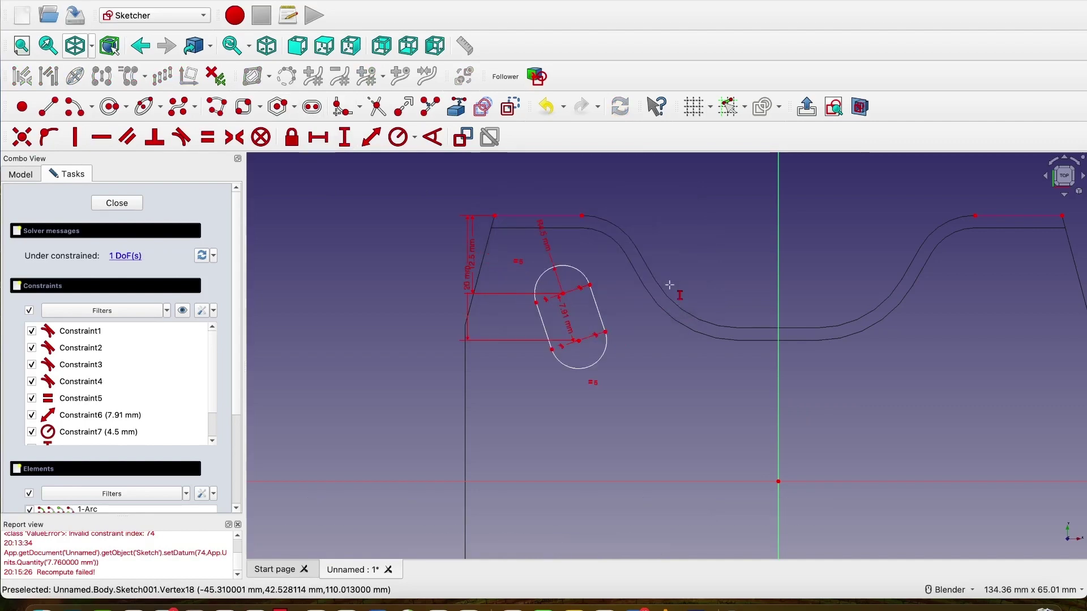
- Add a 5.31 mm horizontal distance from the slot point to the top-left corner vertex
scroll(648, 374, down, 5)
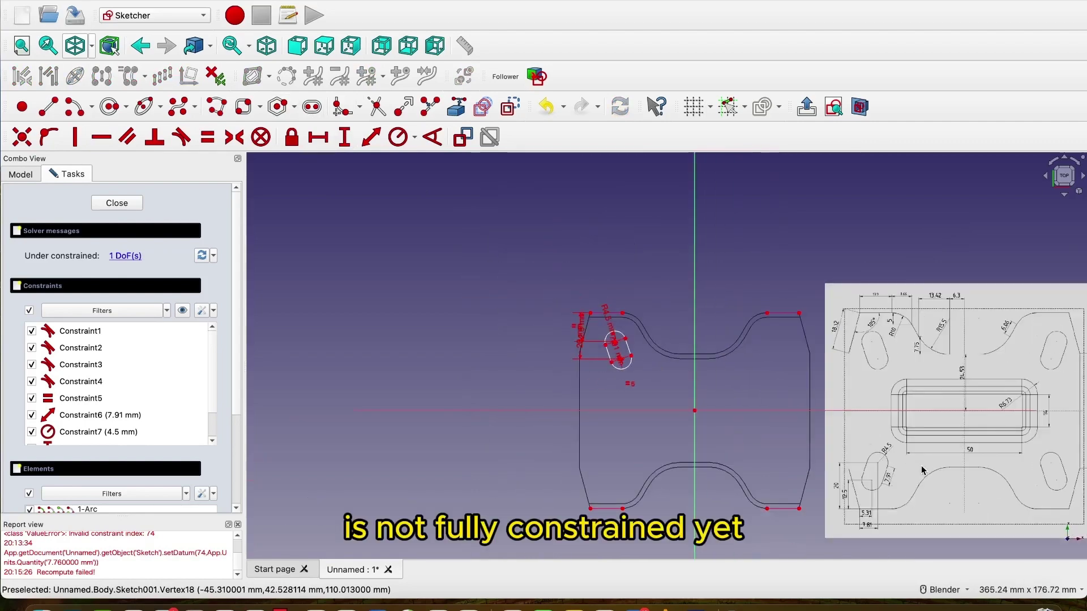
scroll(904, 503, up, 6)
scroll(904, 503, down, 5)
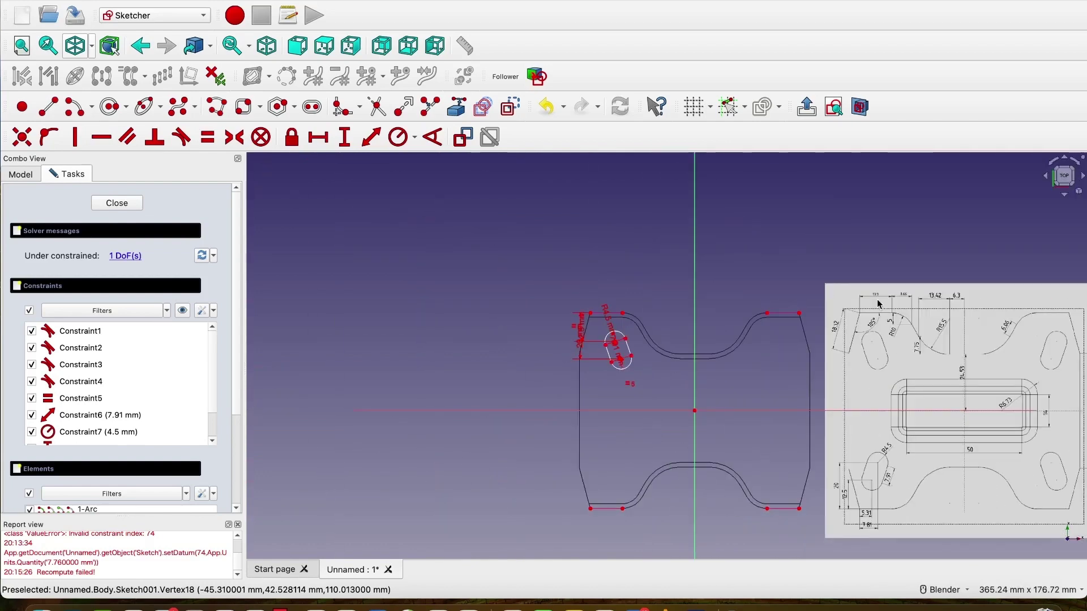
scroll(872, 482, up, 5)
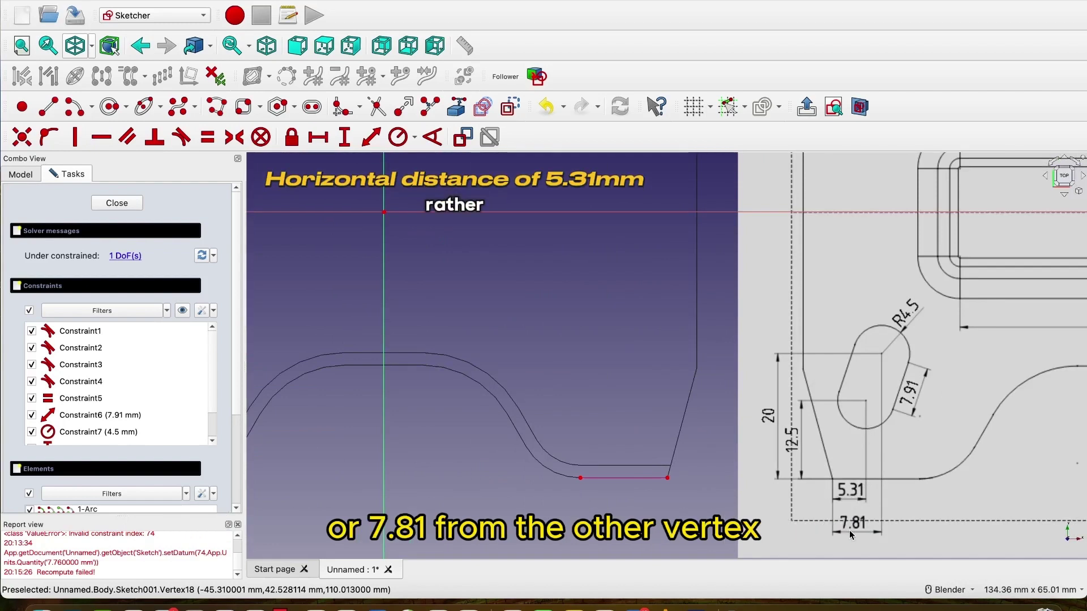
scroll(845, 484, down, 3)
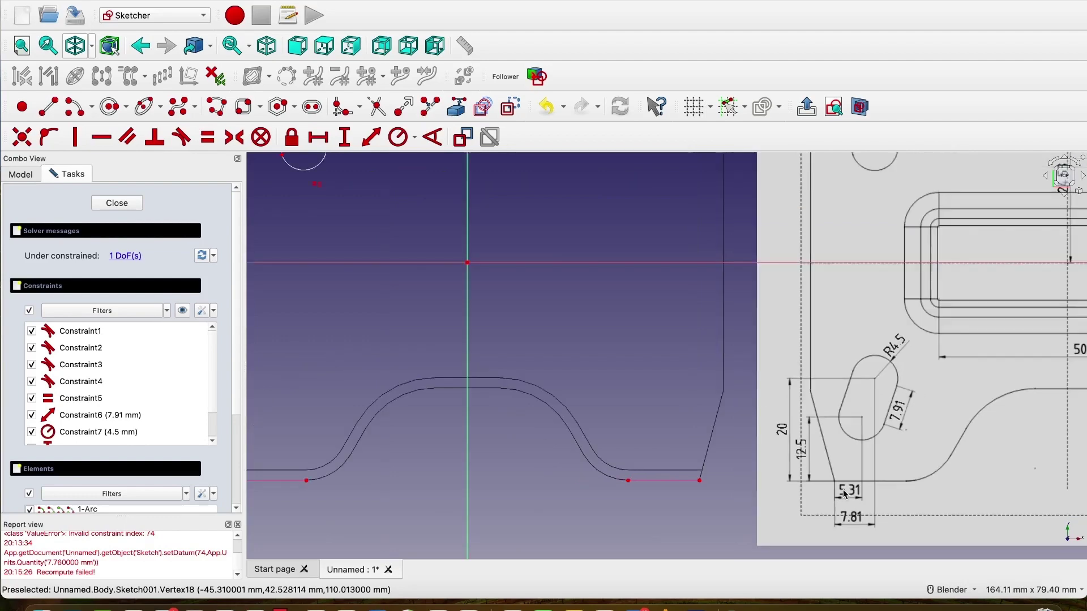
scroll(461, 272, up, 6)
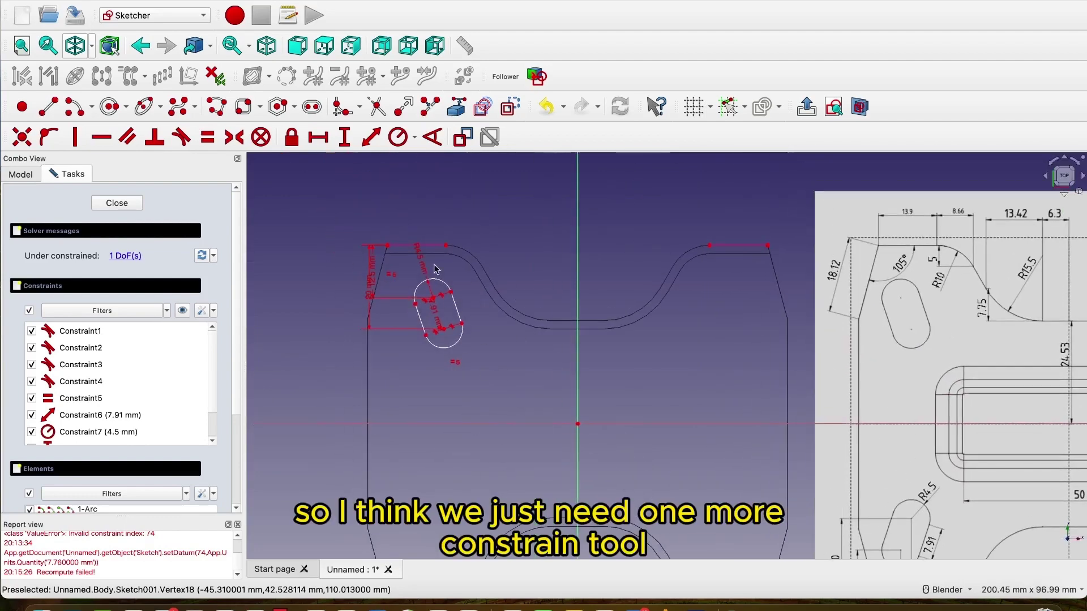
scroll(454, 308, down, 3)
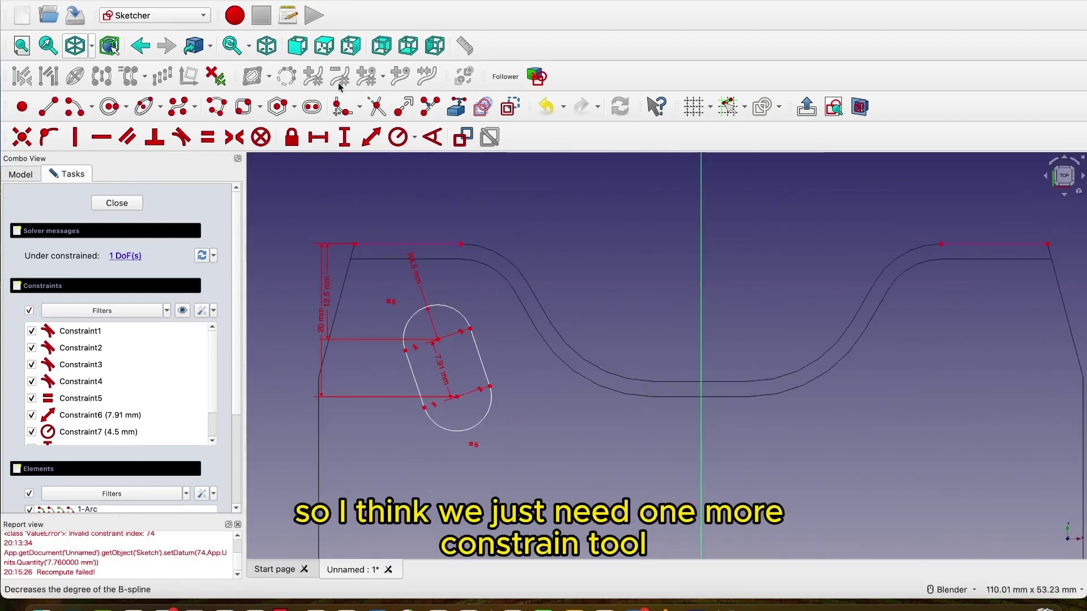
click(317, 138)
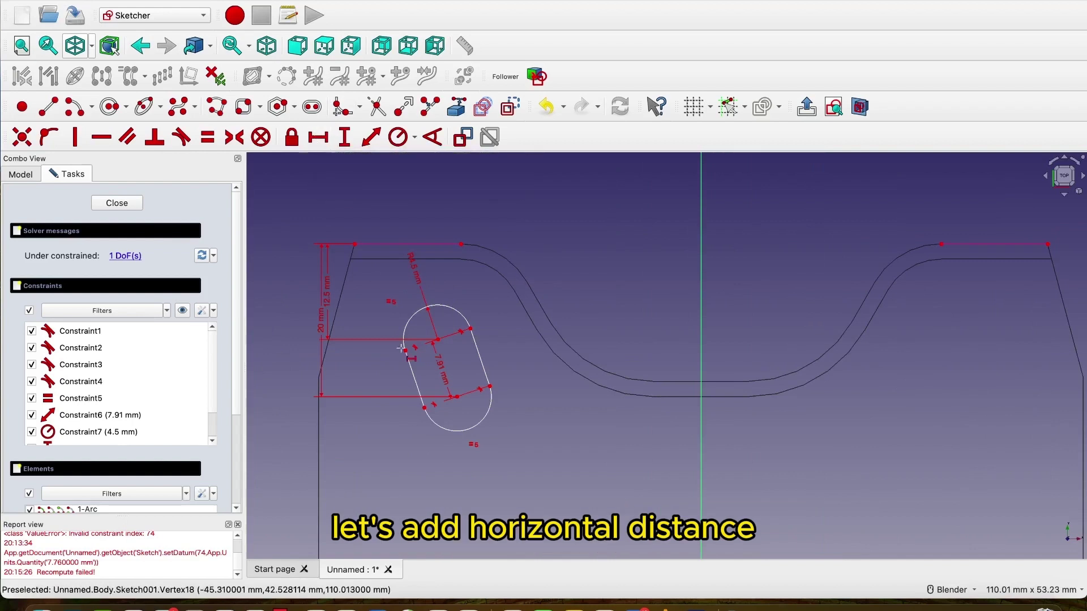
click(437, 338)
click(353, 244)
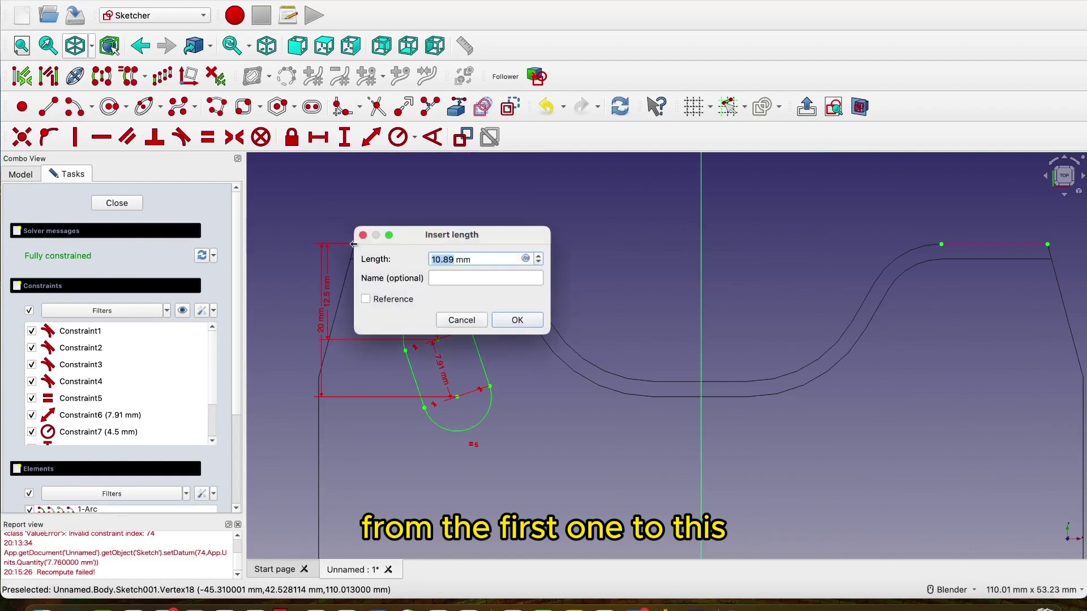
text(5.3)
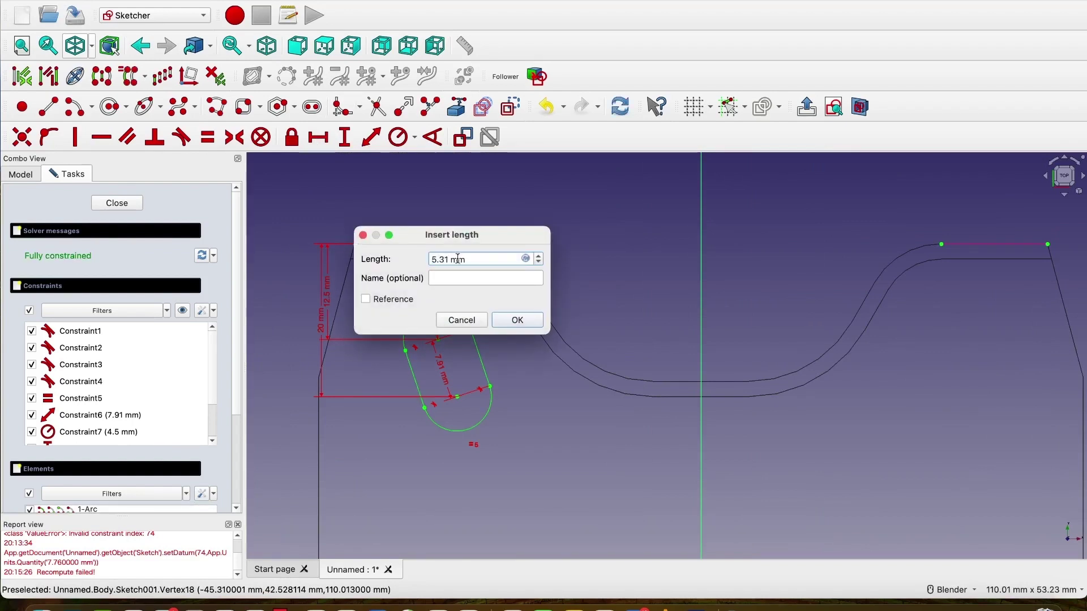
click(508, 321)
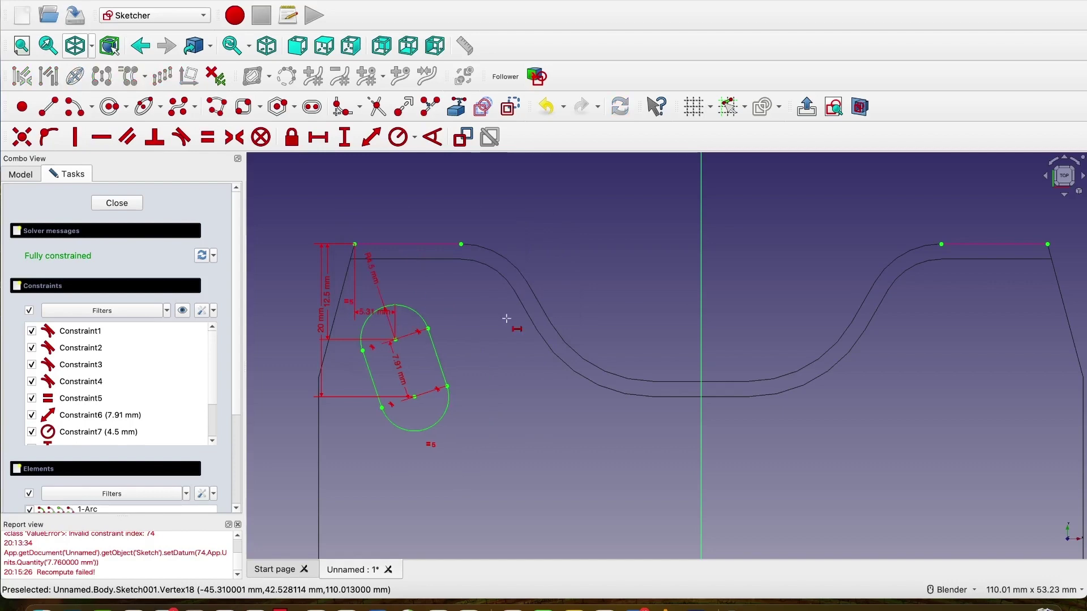
scroll(506, 318, down, 5)
scroll(664, 434, up, 5)
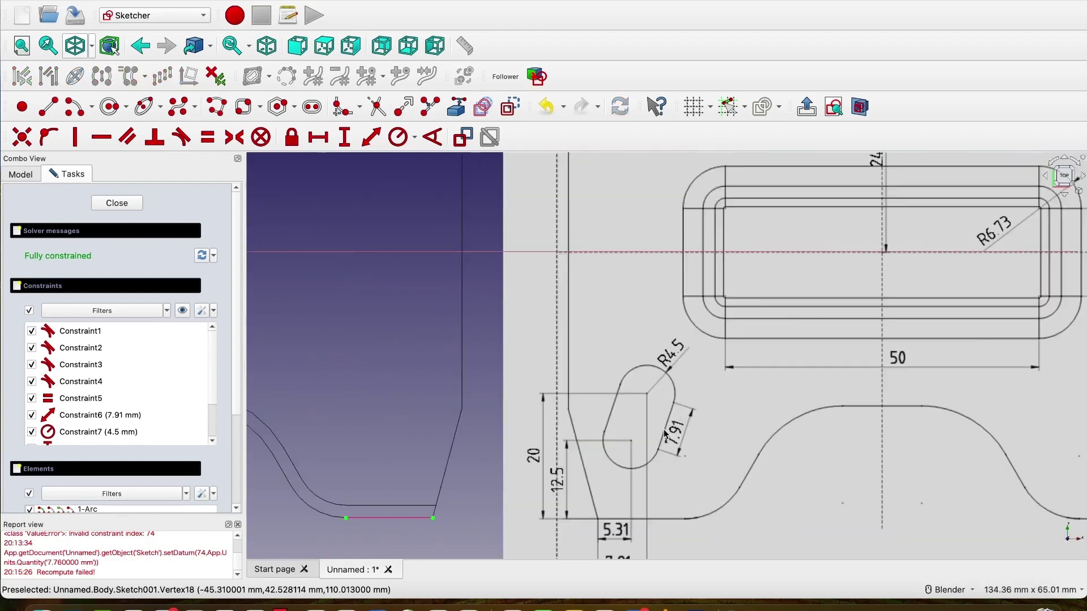
scroll(665, 434, down, 5)
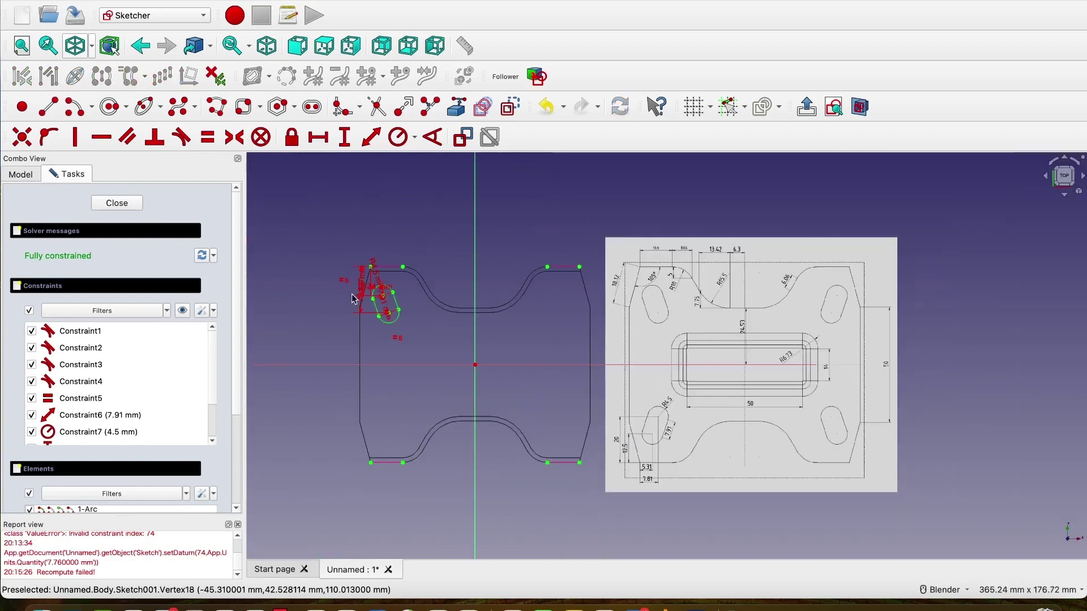
scroll(362, 255, up, 5)
scroll(362, 237, down, 5)
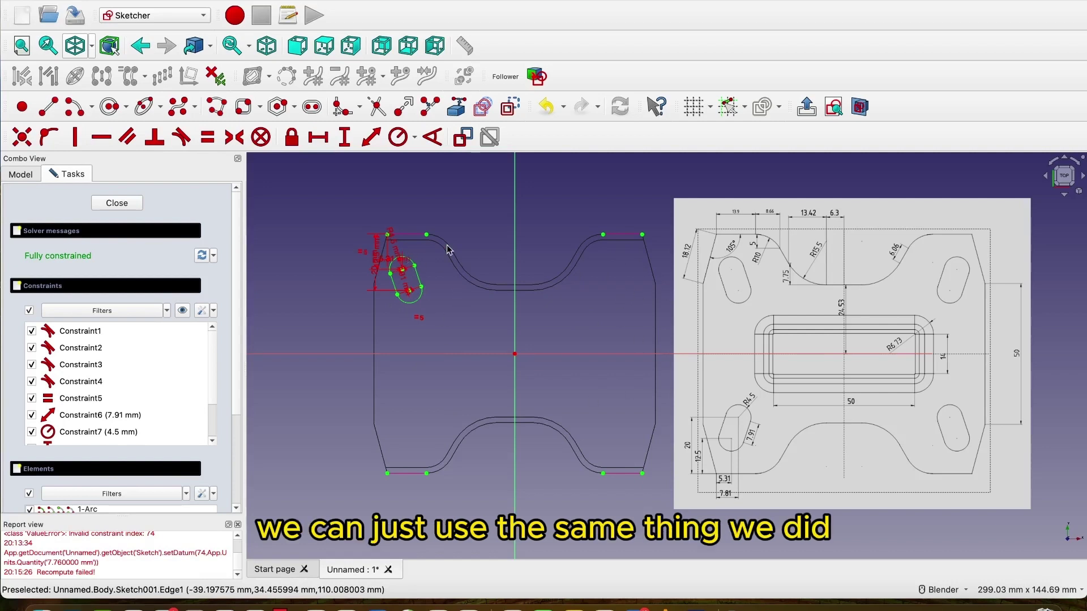
- Mirror the slot's four elements (1-Arc to 4-Line) across the vertical axis with Symmetry
scroll(223, 383, down, 5)
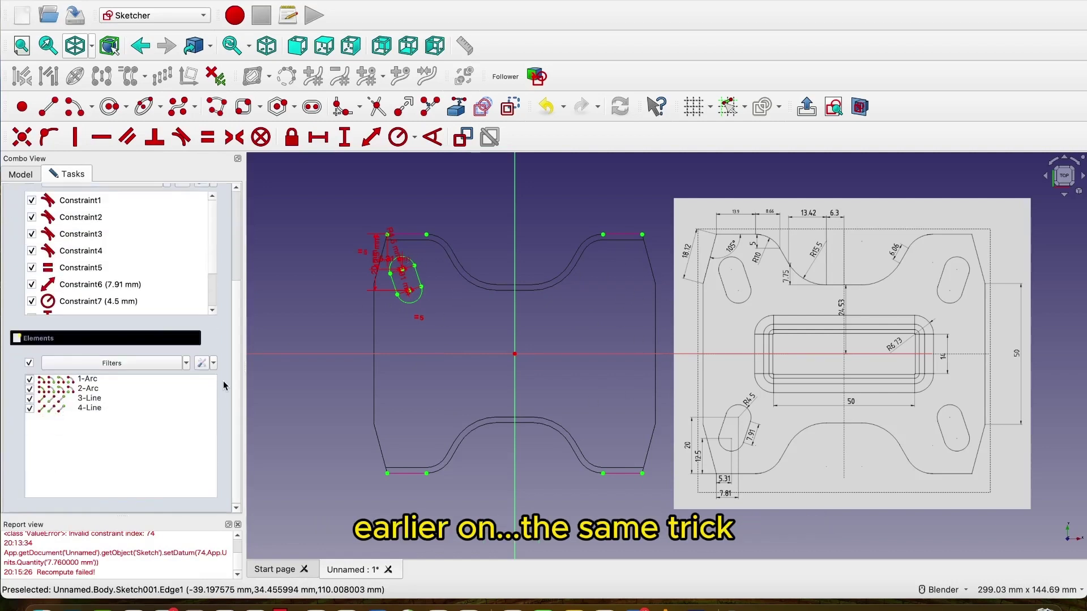
click(87, 379)
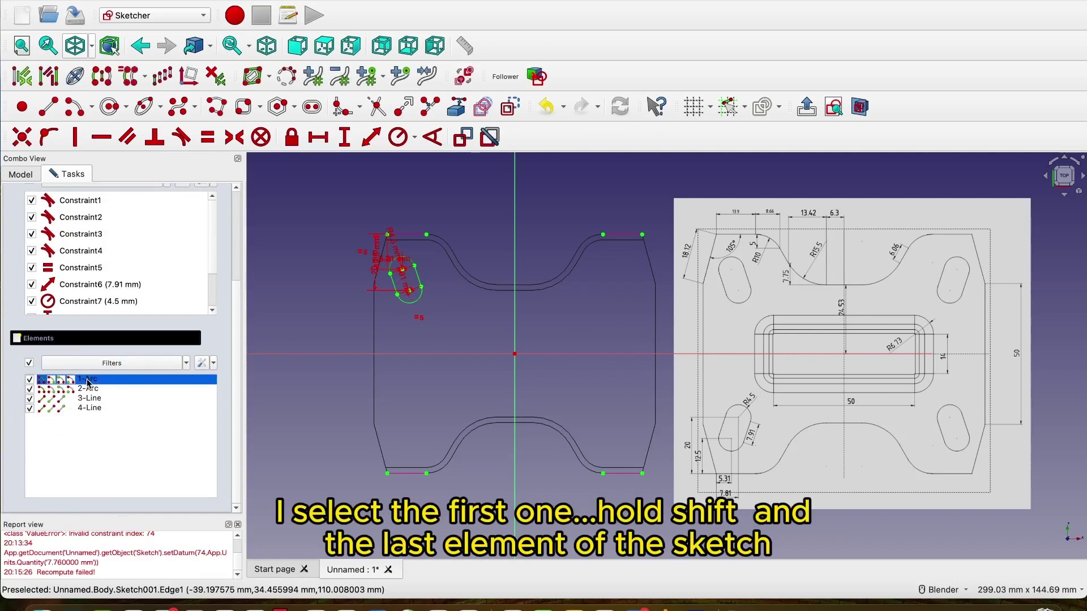
shift+click(101, 408)
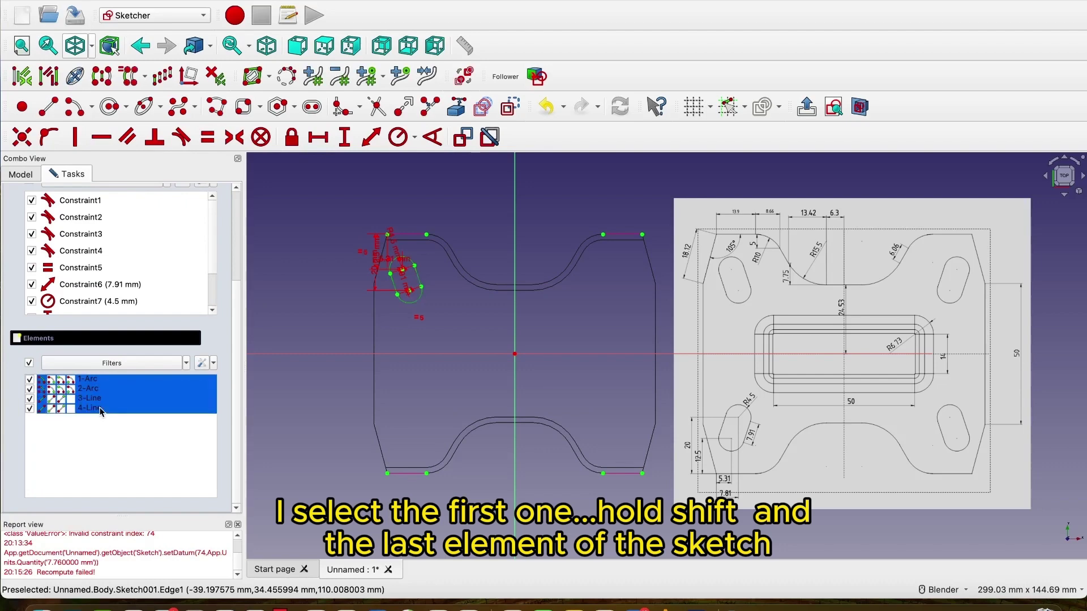
scroll(426, 306, up, 5)
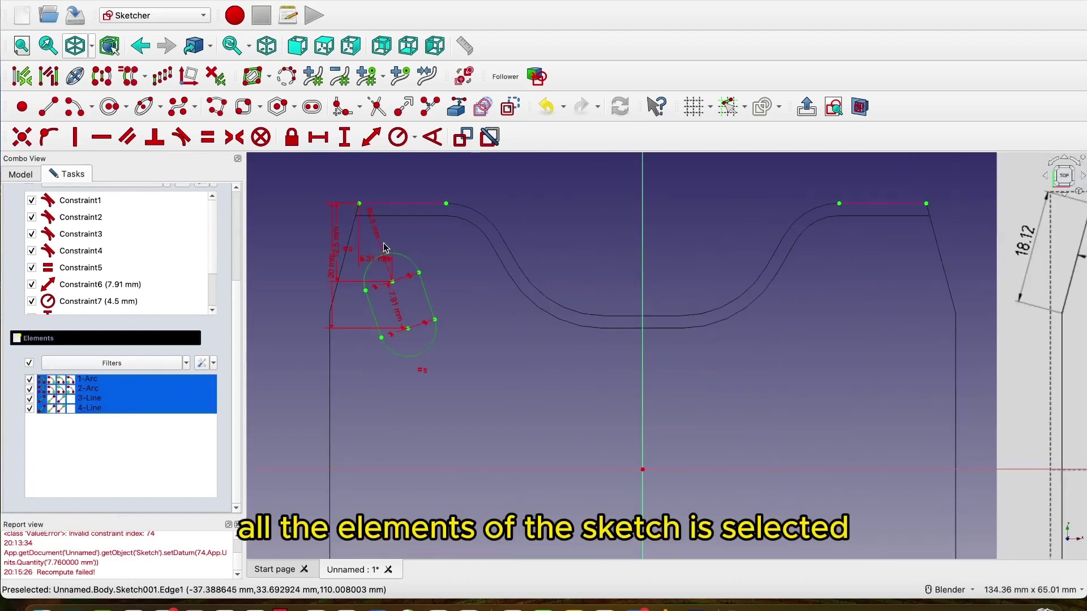
scroll(485, 359, down, 5)
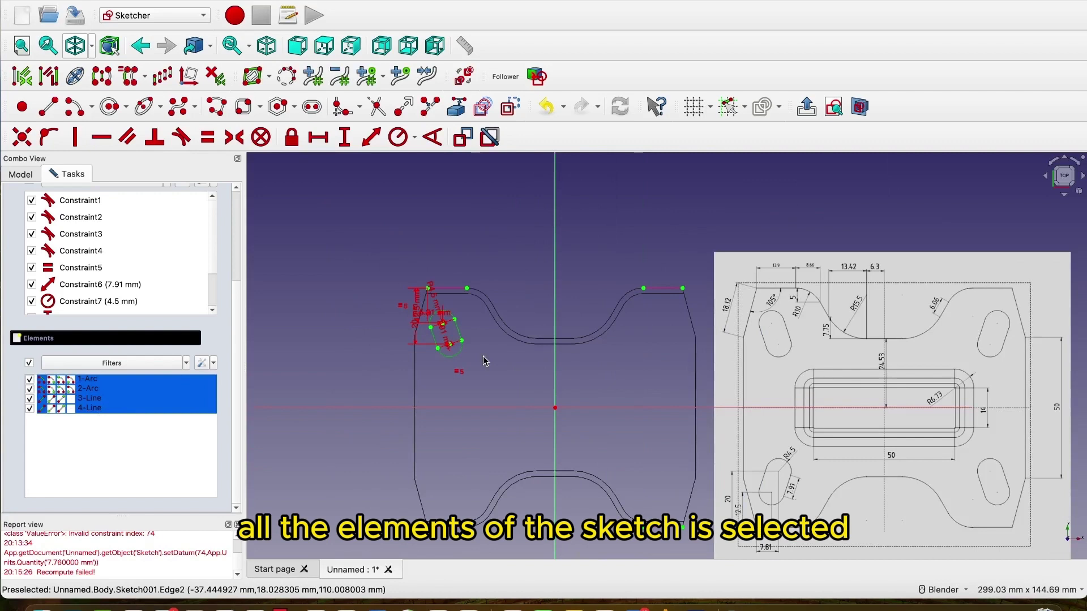
click(555, 240)
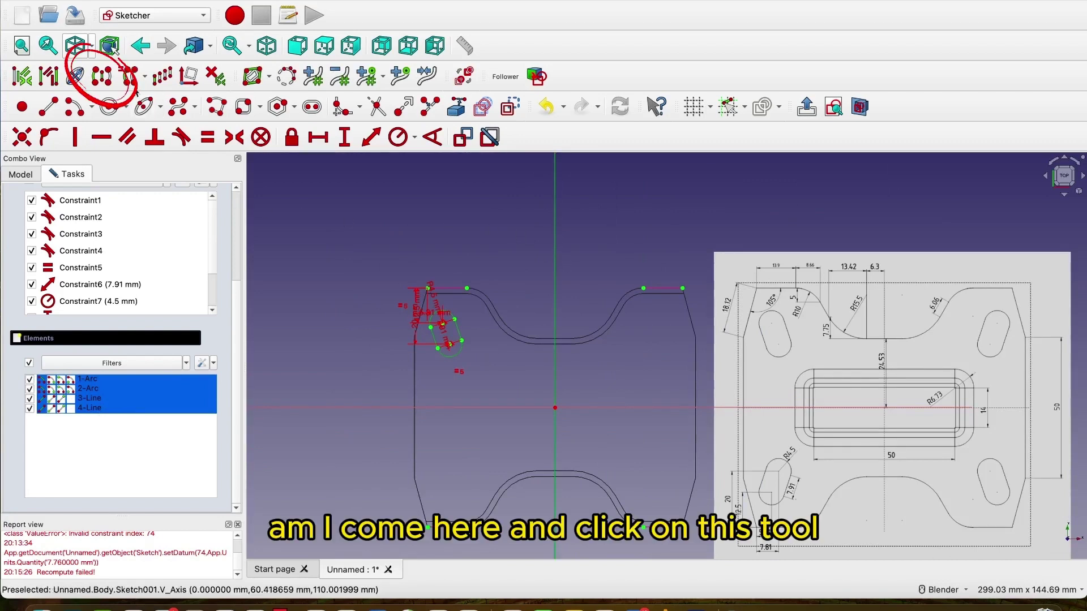
click(102, 76)
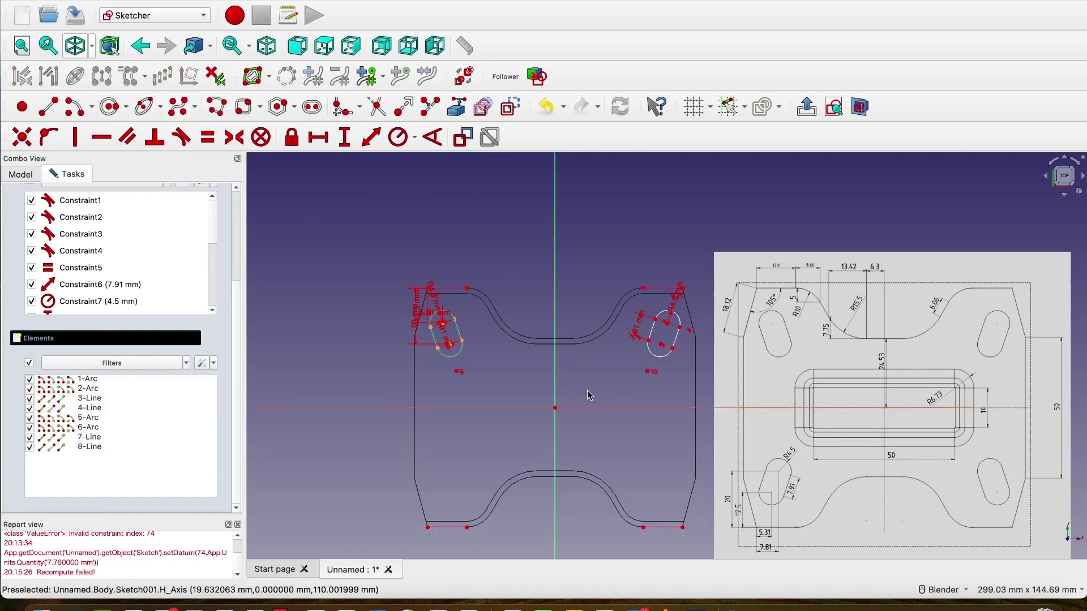
- Move the R4.5 radius label beside the right slot
scroll(672, 346, up, 4)
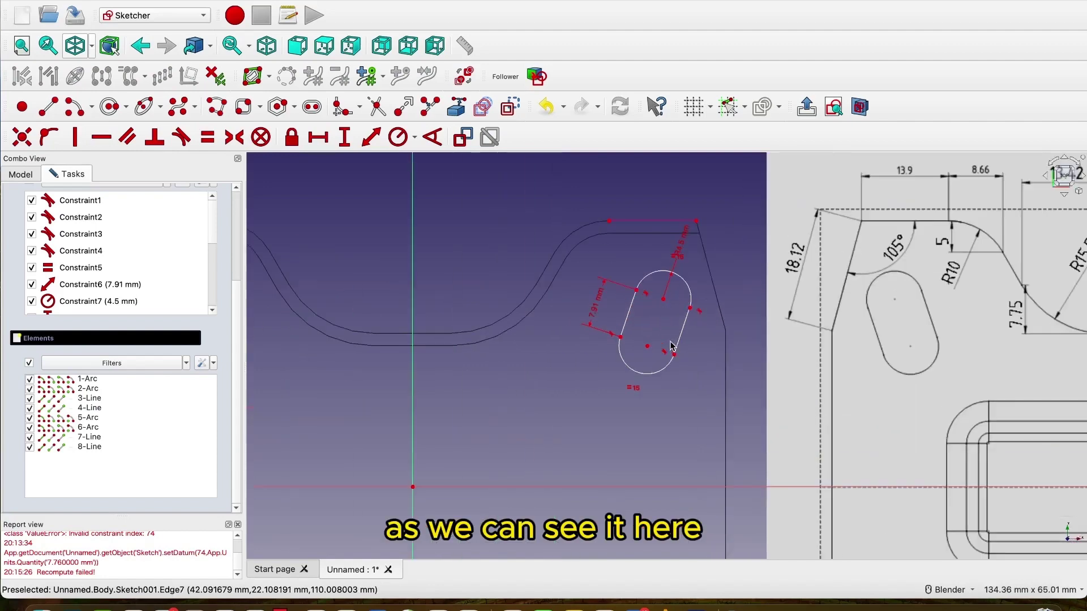
scroll(671, 347, down, 3)
scroll(718, 262, up, 4)
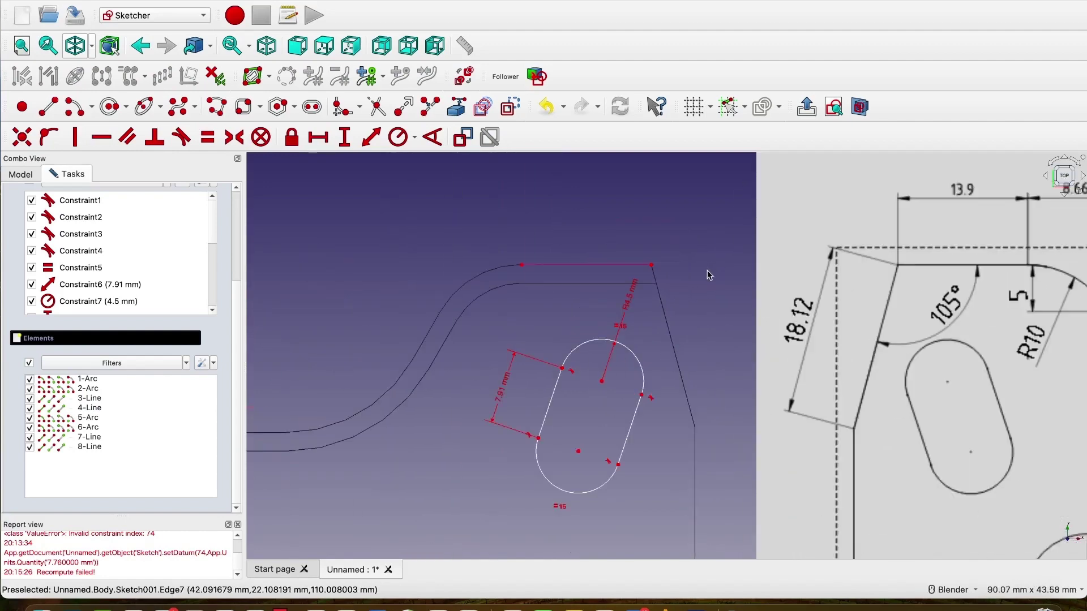
drag(630, 307, 547, 308)
scroll(602, 307, down, 2)
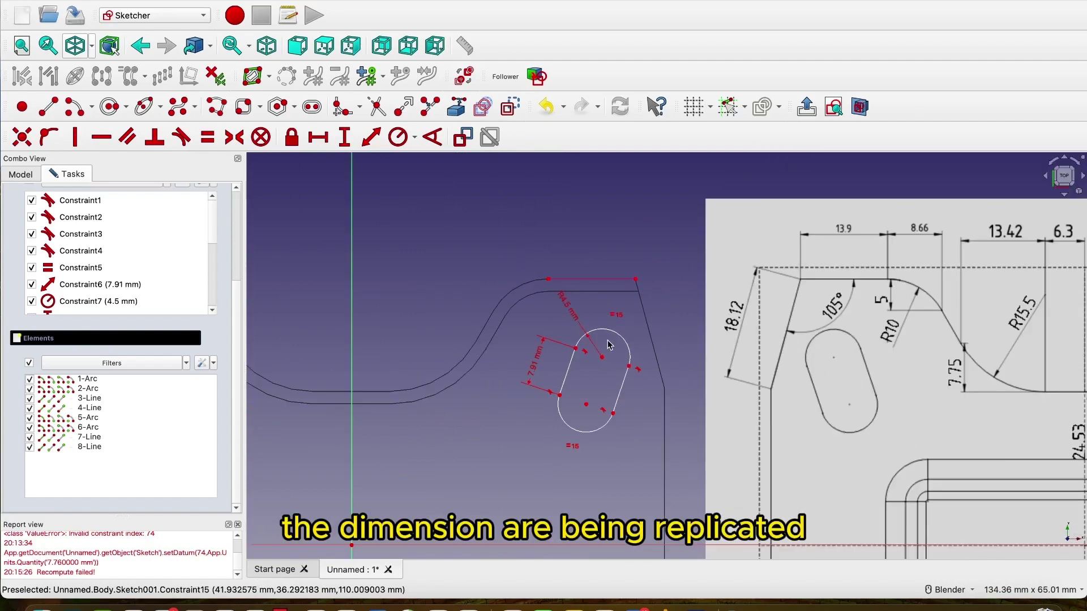
scroll(608, 344, down, 3)
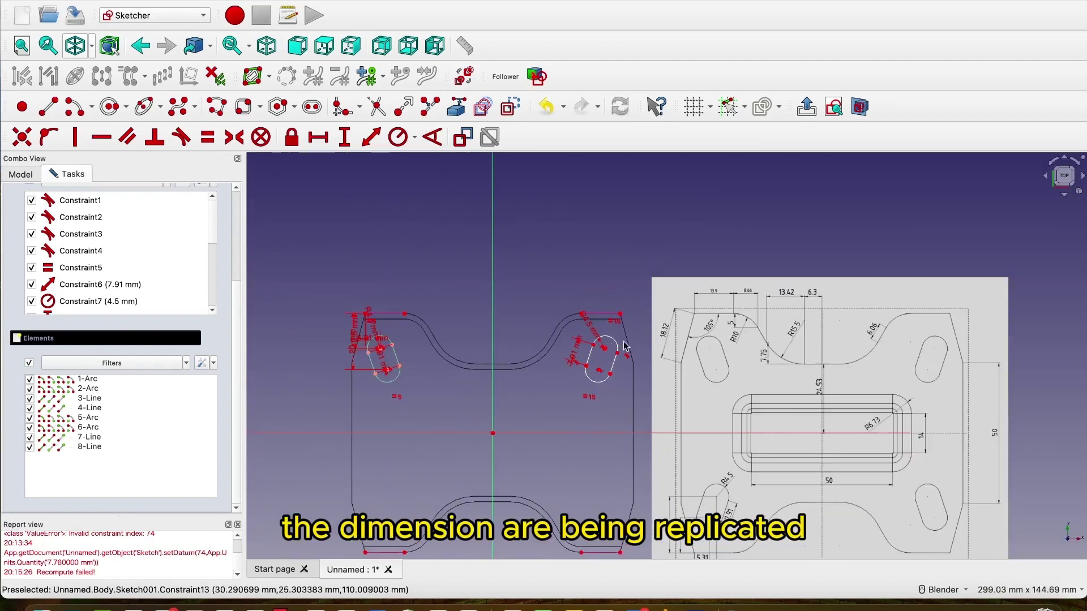
scroll(623, 367, up, 4)
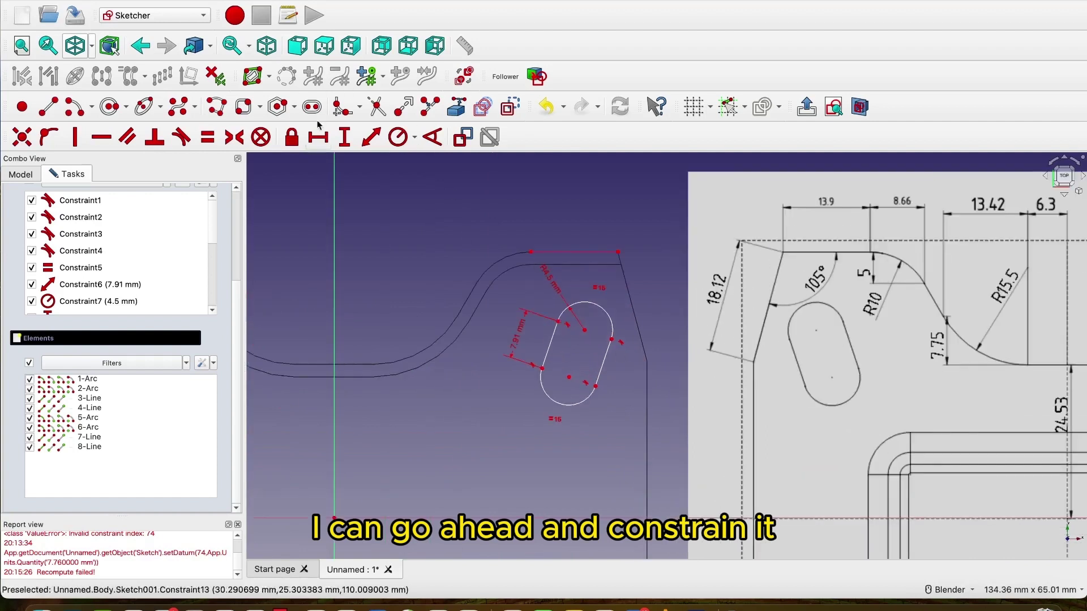
- Add 12.5 mm and 20 mm vertical distances from the right slot's arc centres to the top-right corner
click(344, 138)
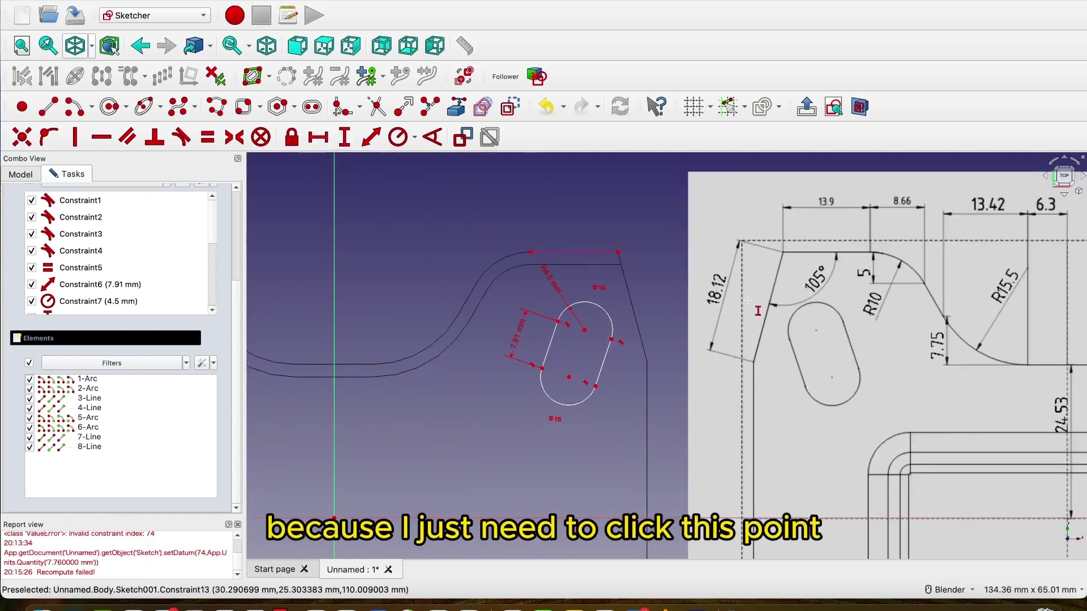
click(584, 329)
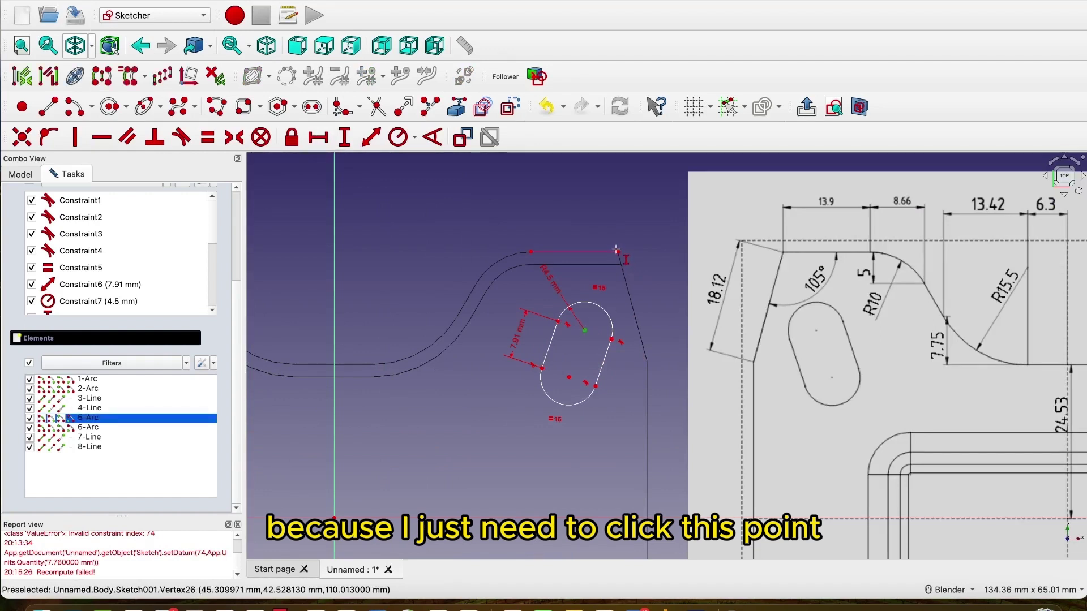
click(616, 249)
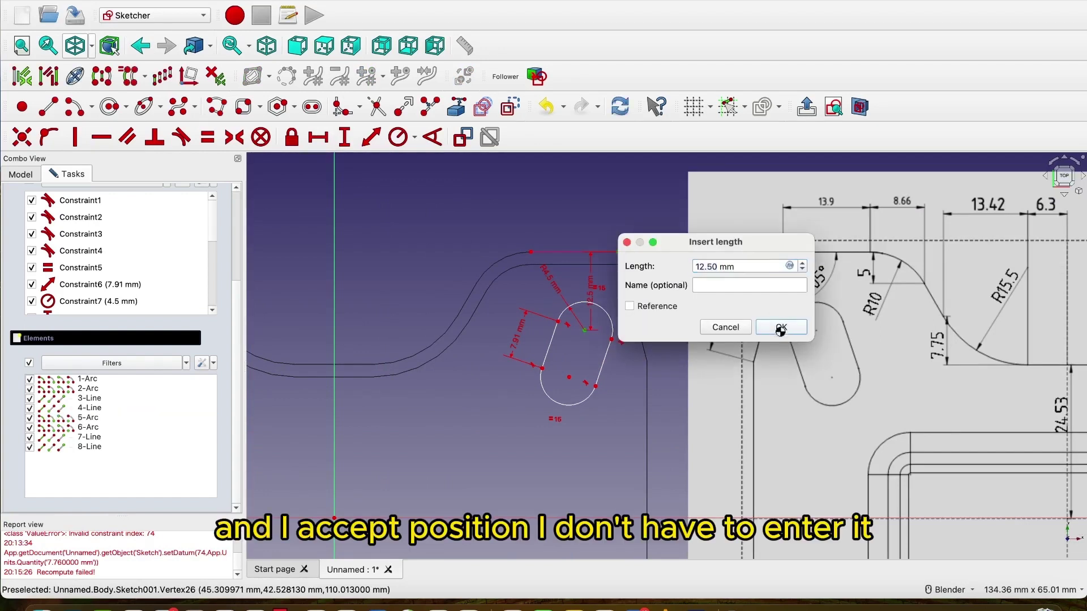
click(780, 328)
click(568, 377)
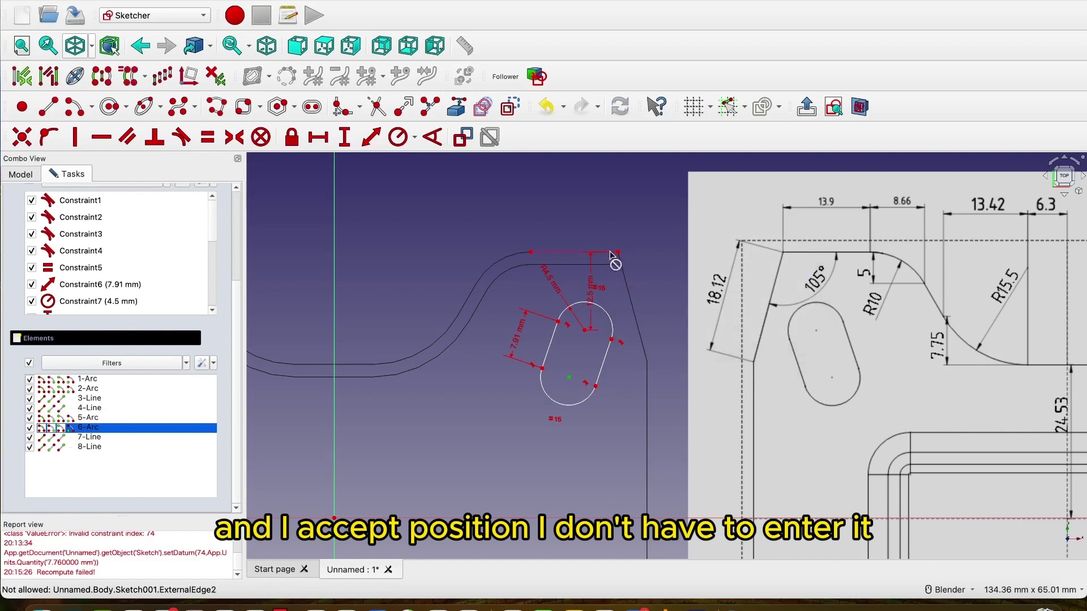
click(617, 252)
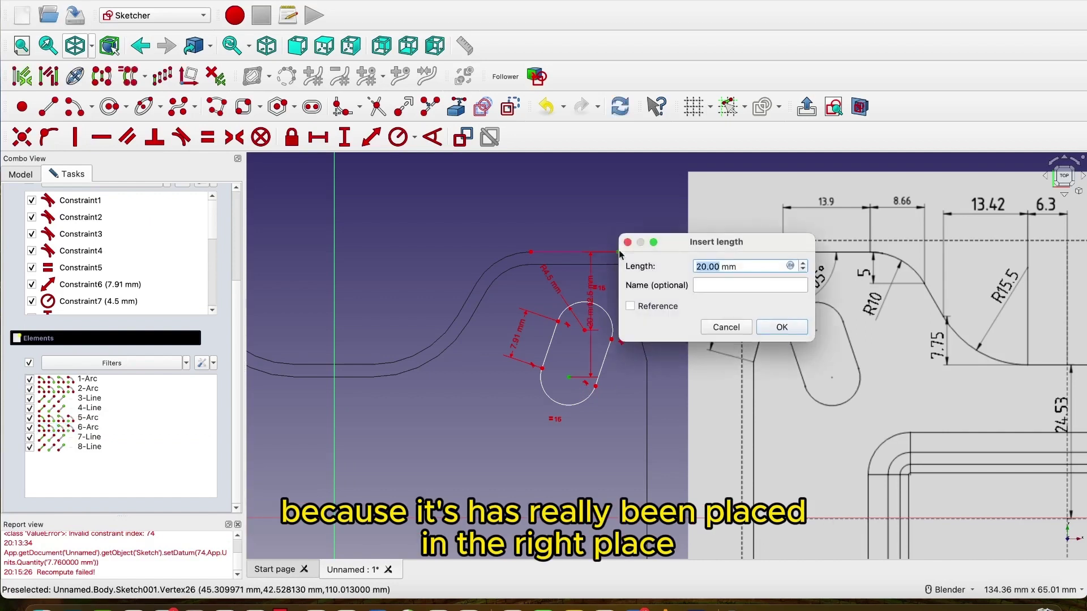
click(778, 325)
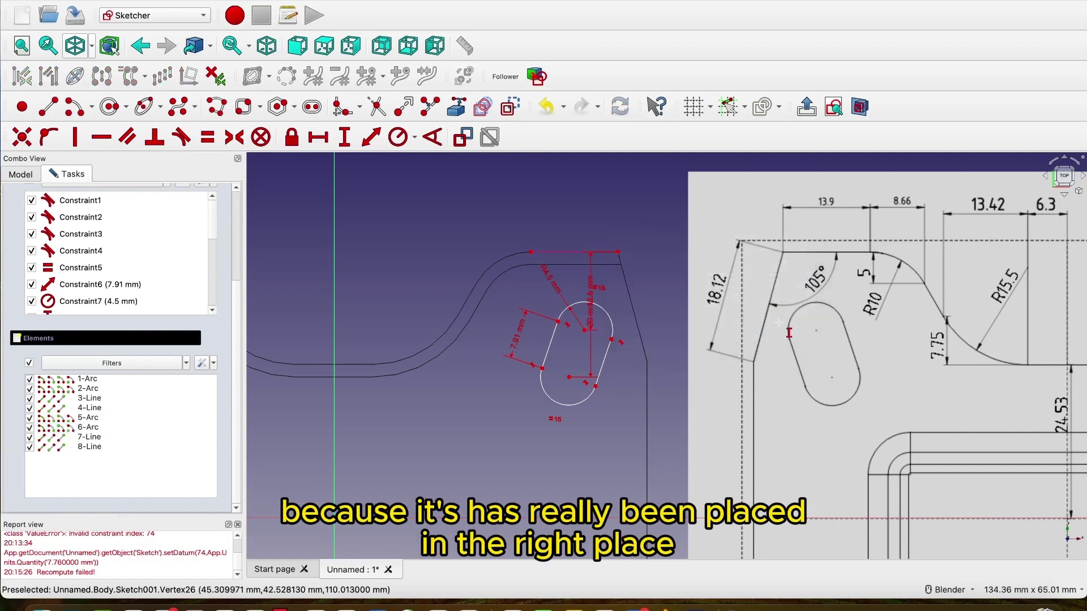
- Add a 5.31 mm horizontal distance from the slot's arc centre to the top-right corner
click(319, 138)
scroll(595, 336, up, 3)
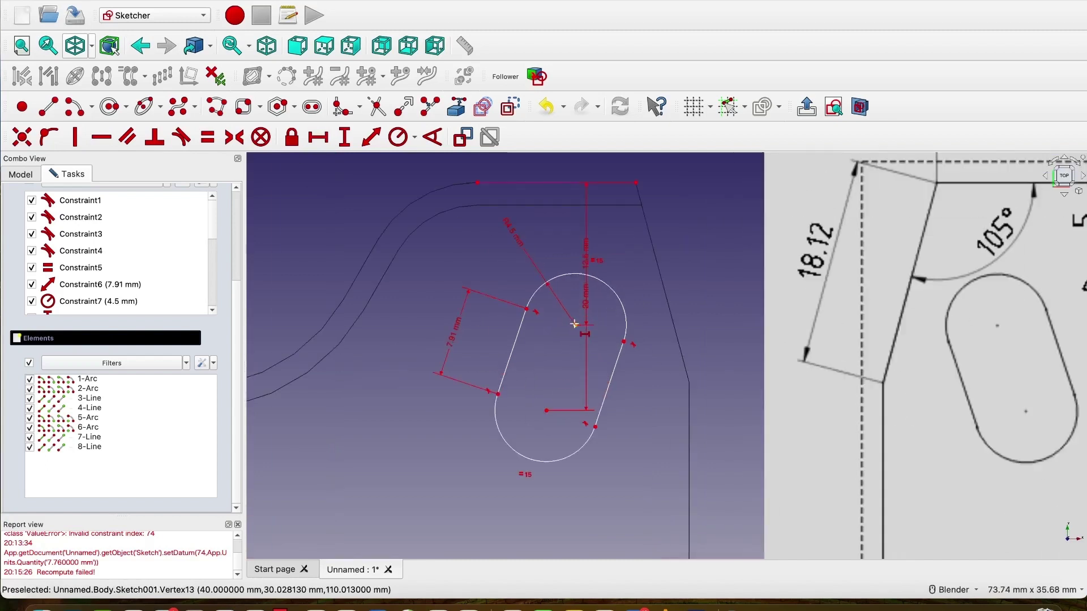
click(575, 323)
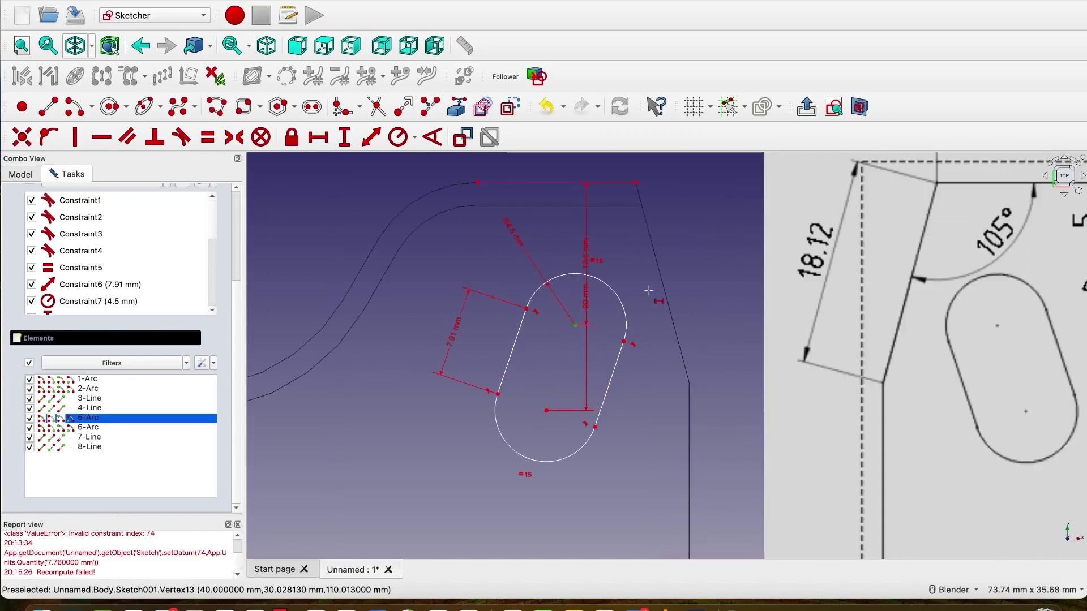
click(635, 183)
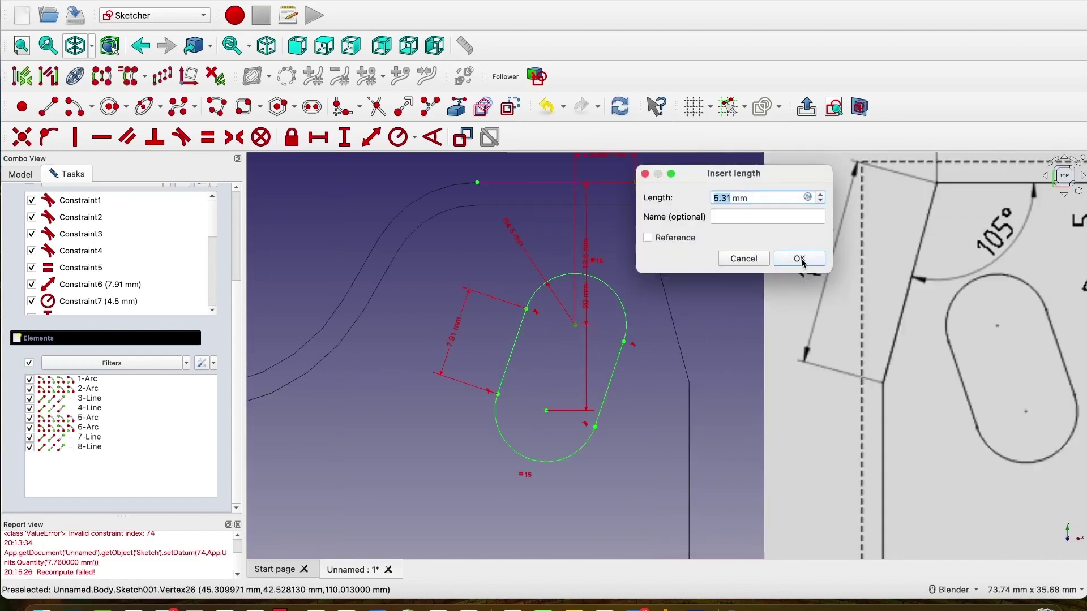
click(799, 259)
scroll(662, 358, down, 5)
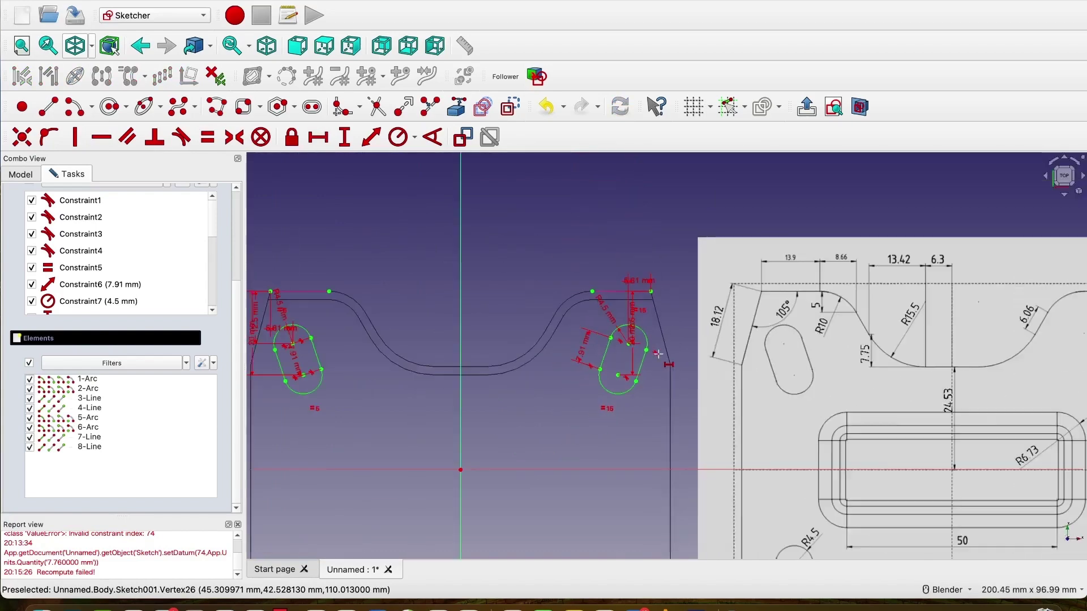
scroll(657, 354, down, 1)
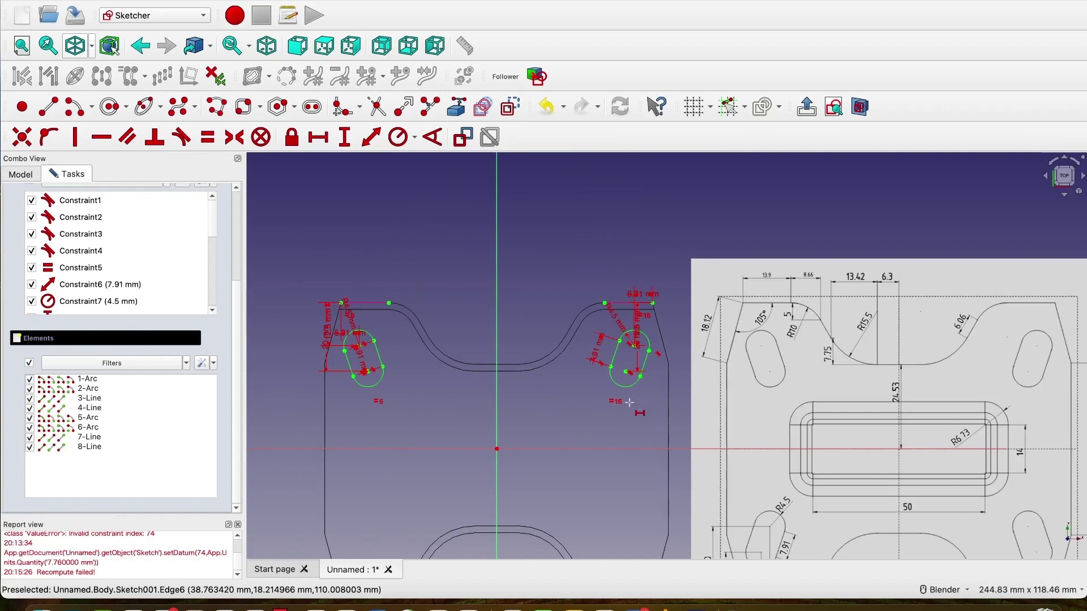
scroll(633, 407, down, 2)
- Mirror all eight upper-slot elements across the horizontal X axis
click(88, 382)
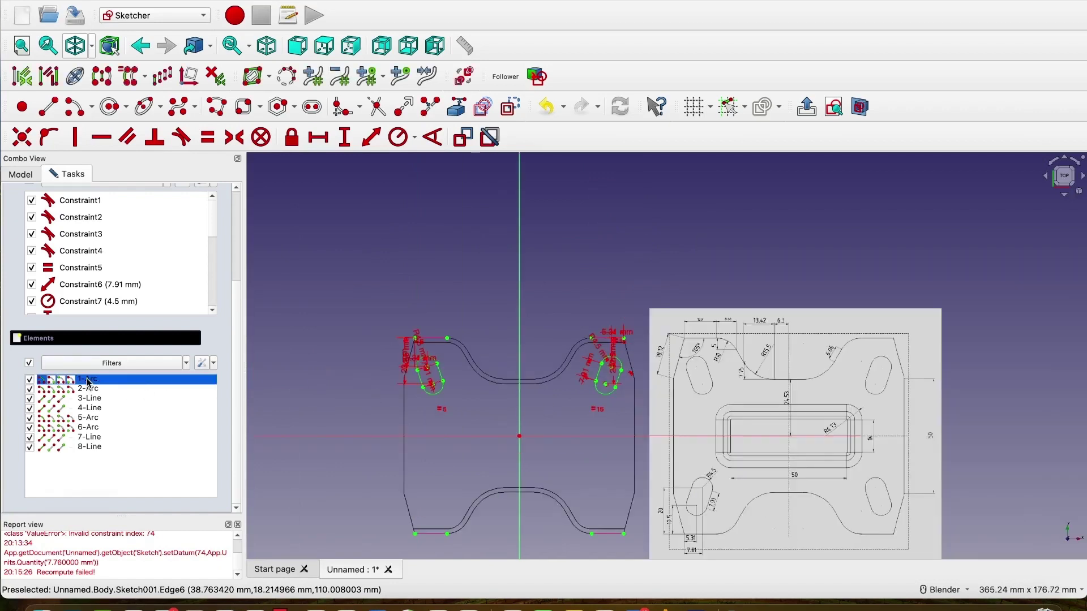
shift+click(91, 447)
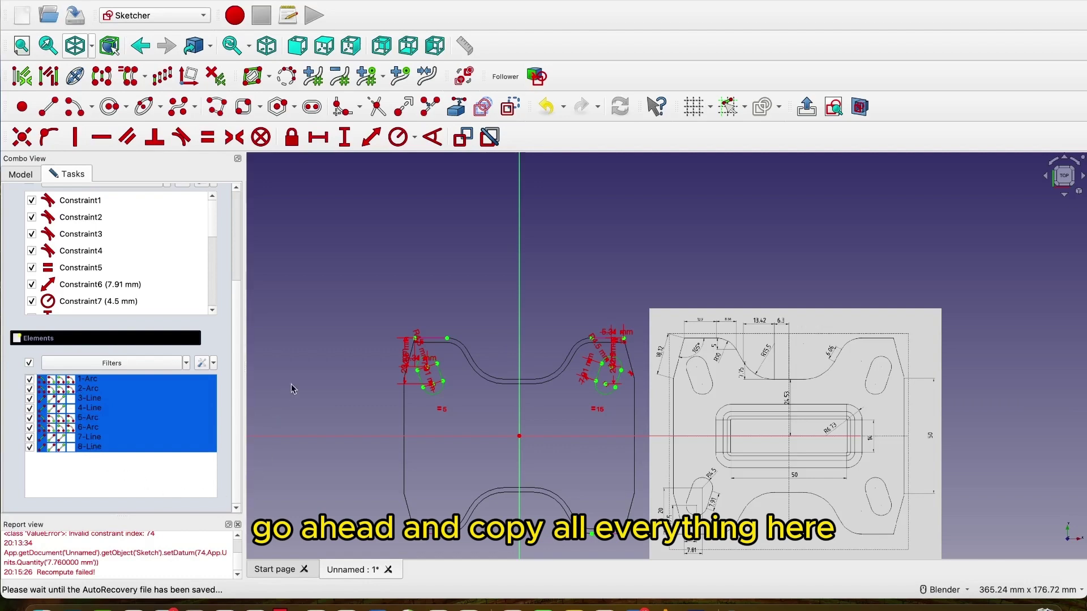
scroll(581, 403, up, 4)
scroll(580, 402, down, 2)
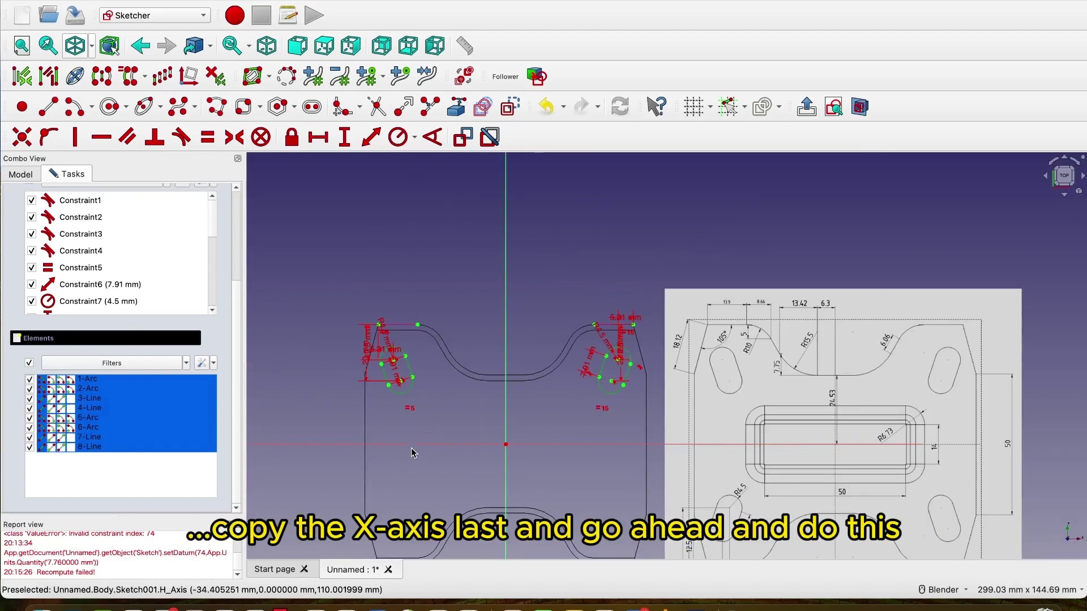
click(391, 444)
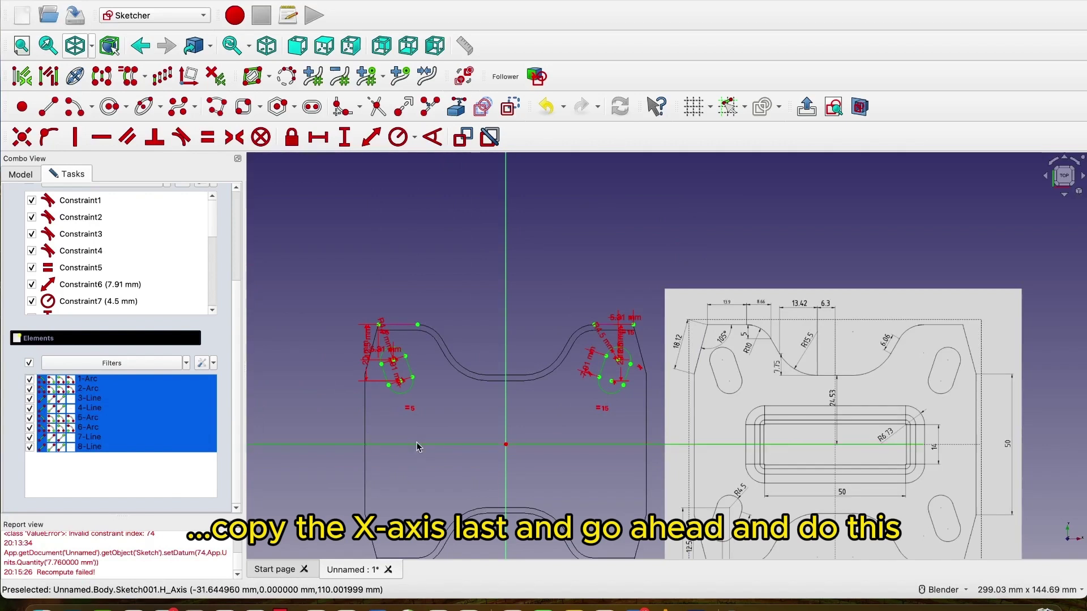
click(107, 83)
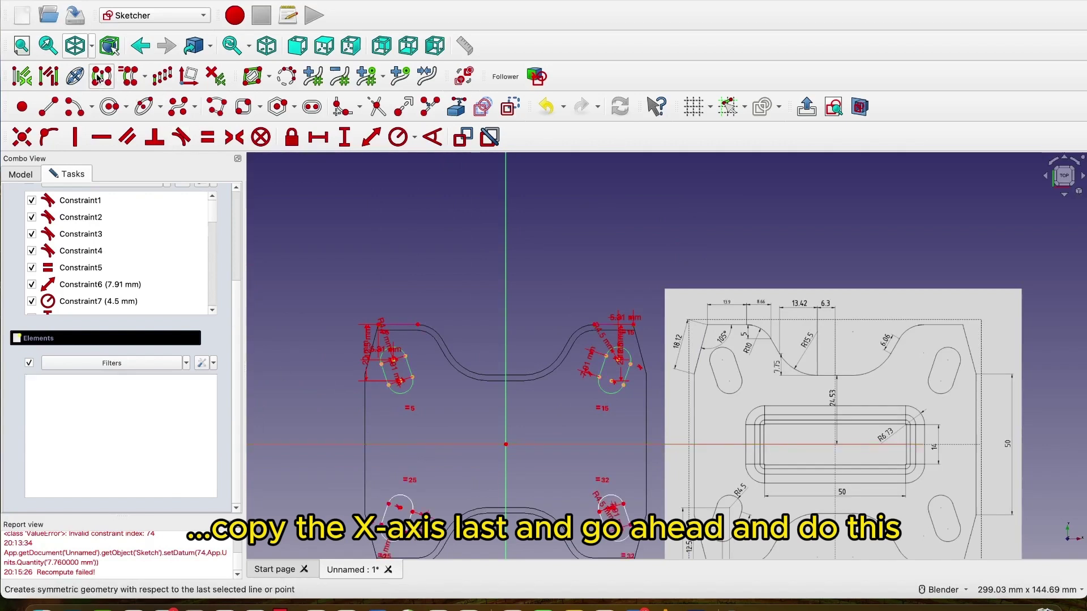
scroll(671, 418, down, 1)
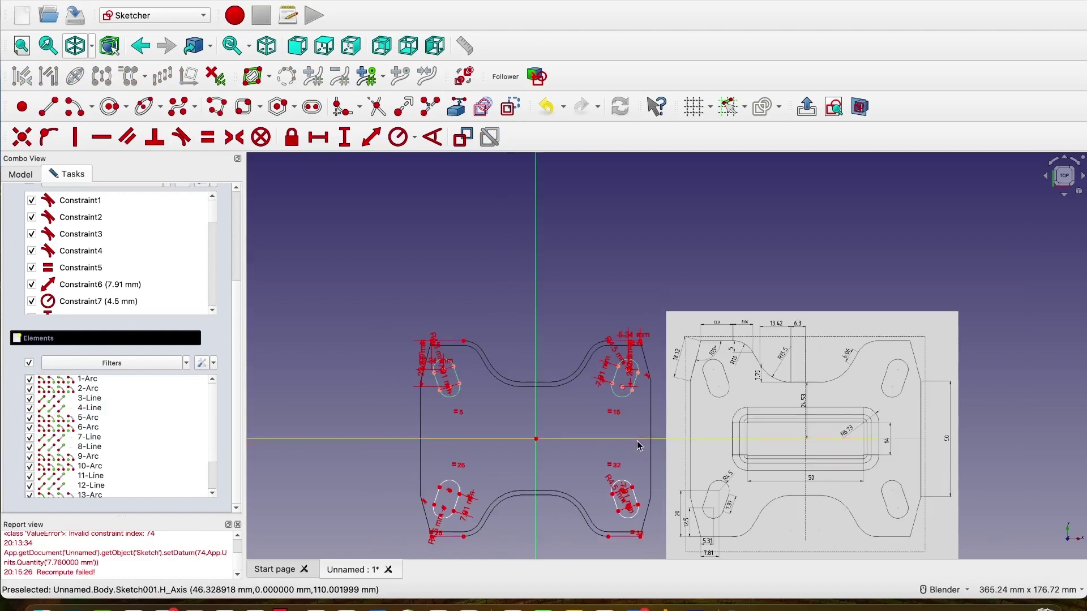
shift+middle_drag(636, 444, 626, 291)
- Move the R4.5 label aside and fix the lower-left slot at 12.5, 20 and 5.31 mm from the bottom-left corner
scroll(475, 362, up, 3)
scroll(475, 362, up, 3)
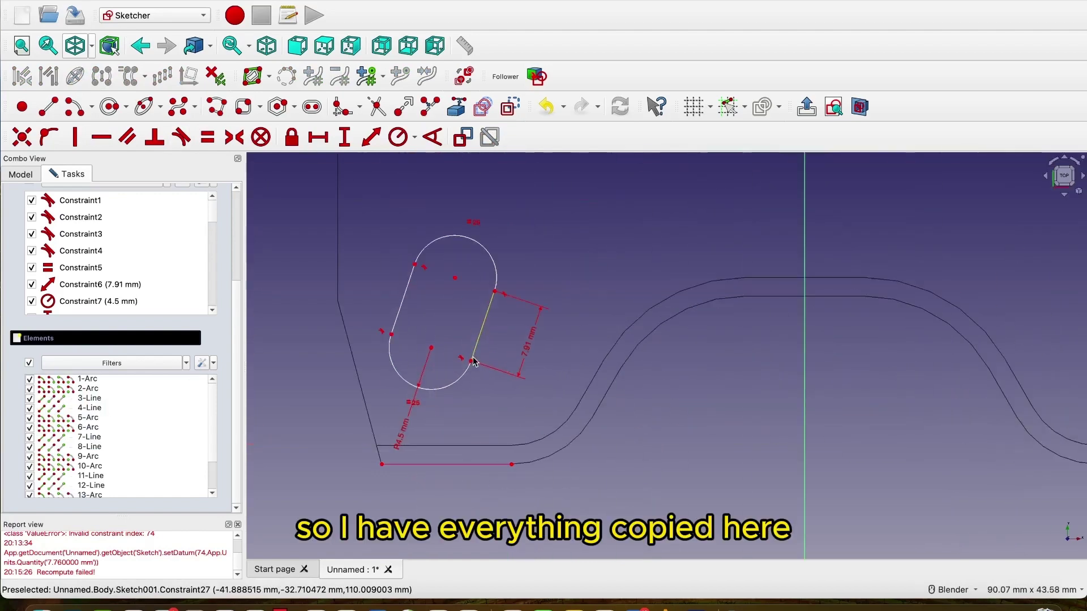
drag(403, 436, 469, 437)
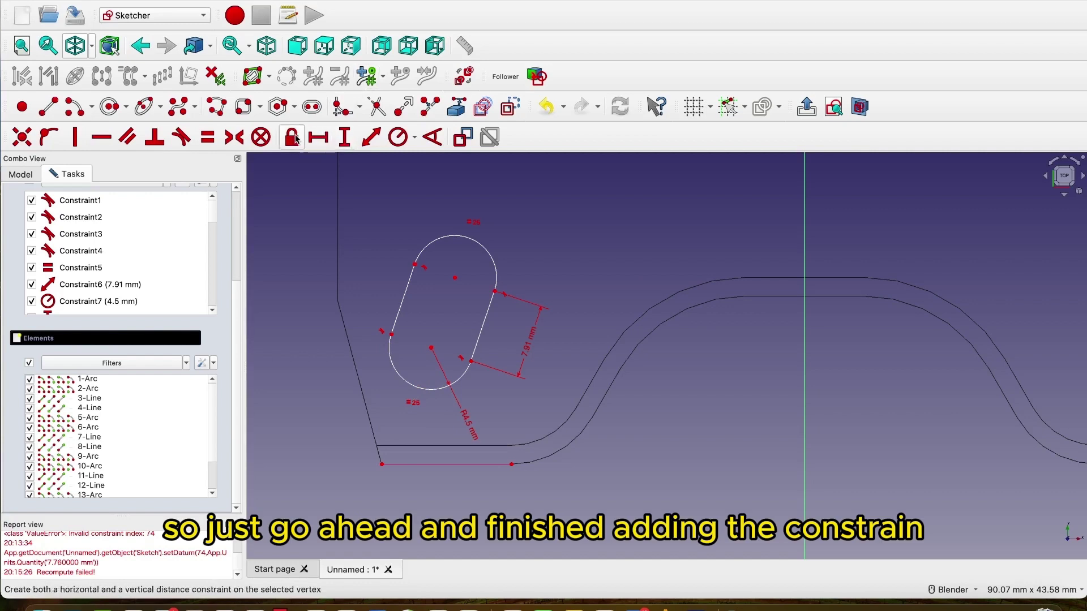
click(344, 137)
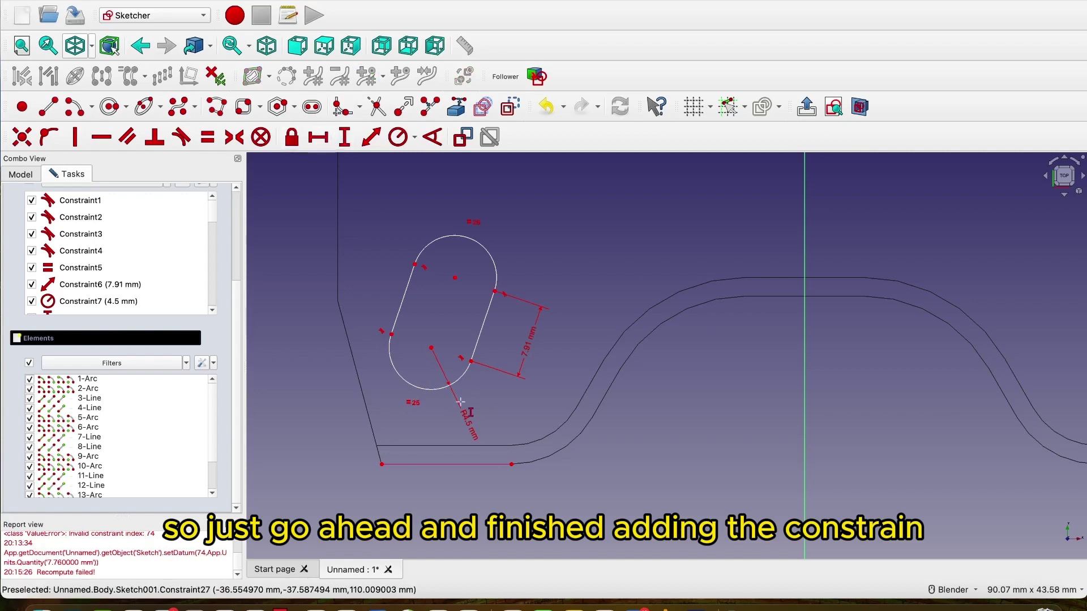
click(432, 347)
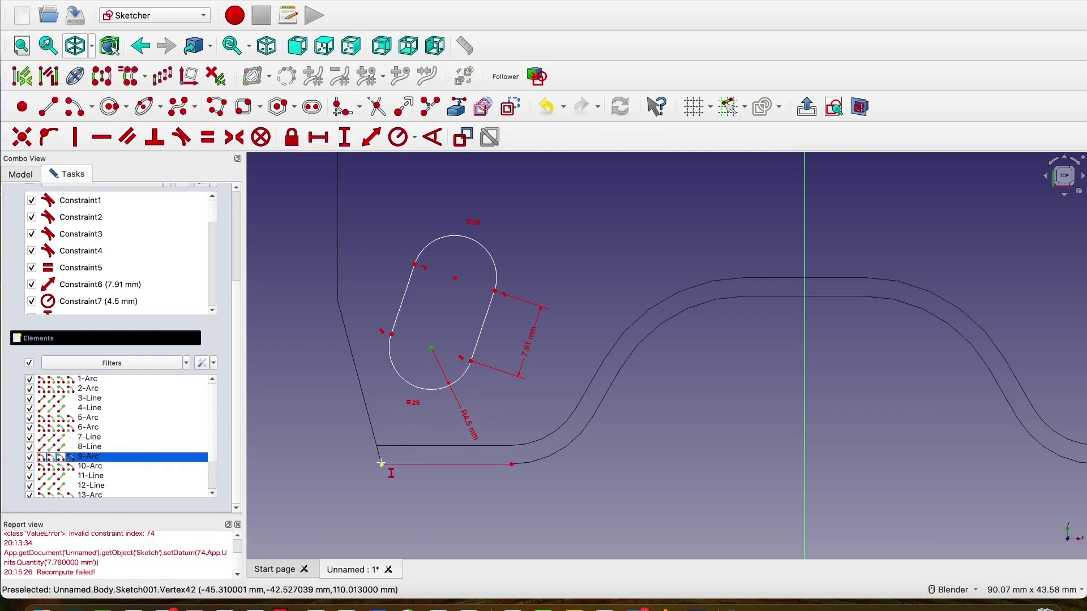
click(382, 467)
key(Return)
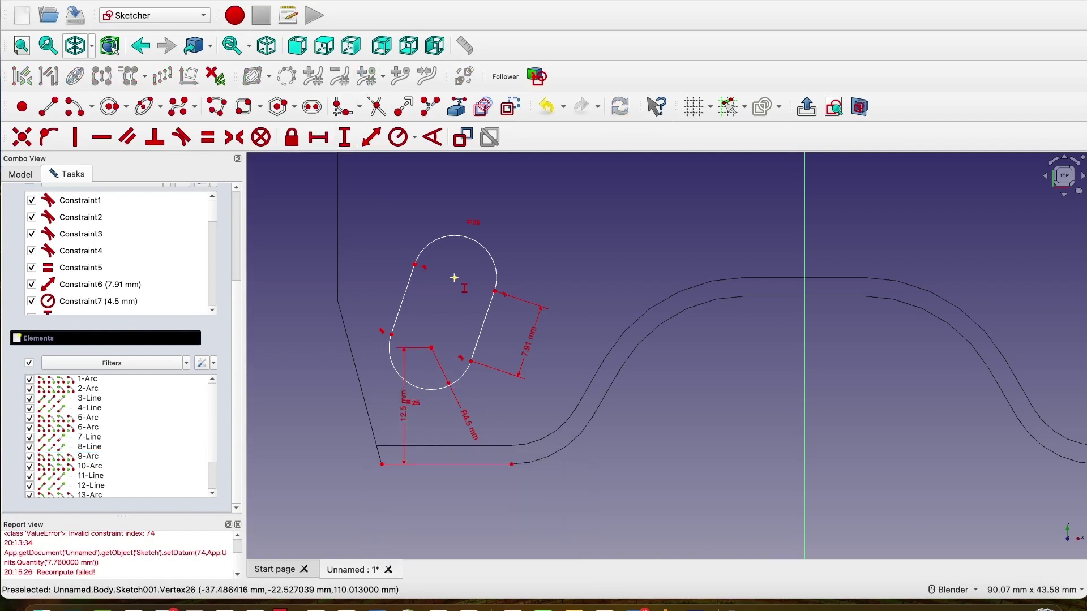
click(454, 277)
click(383, 465)
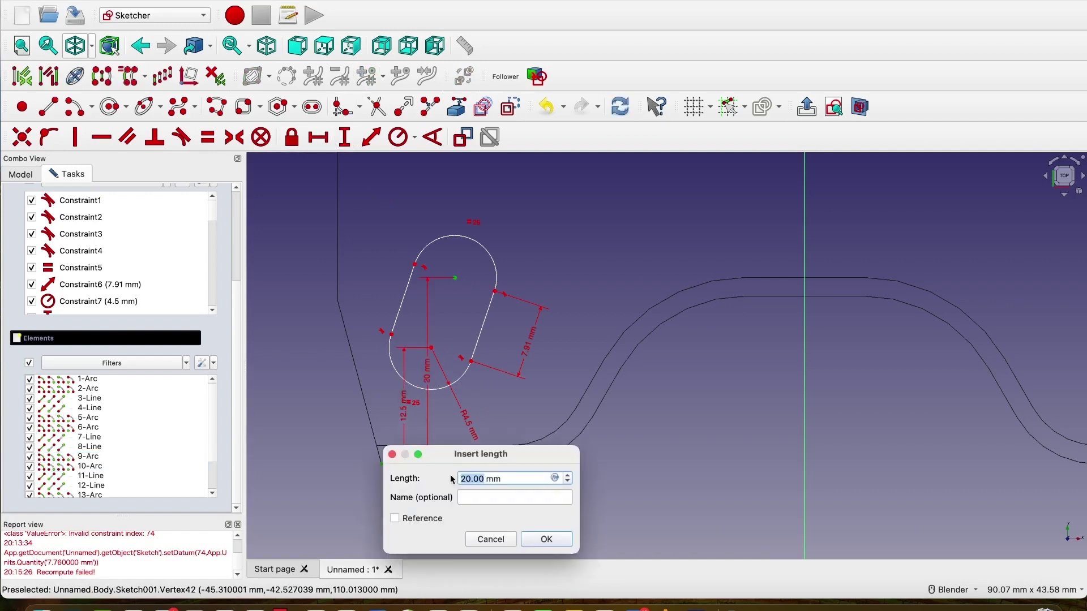
click(547, 540)
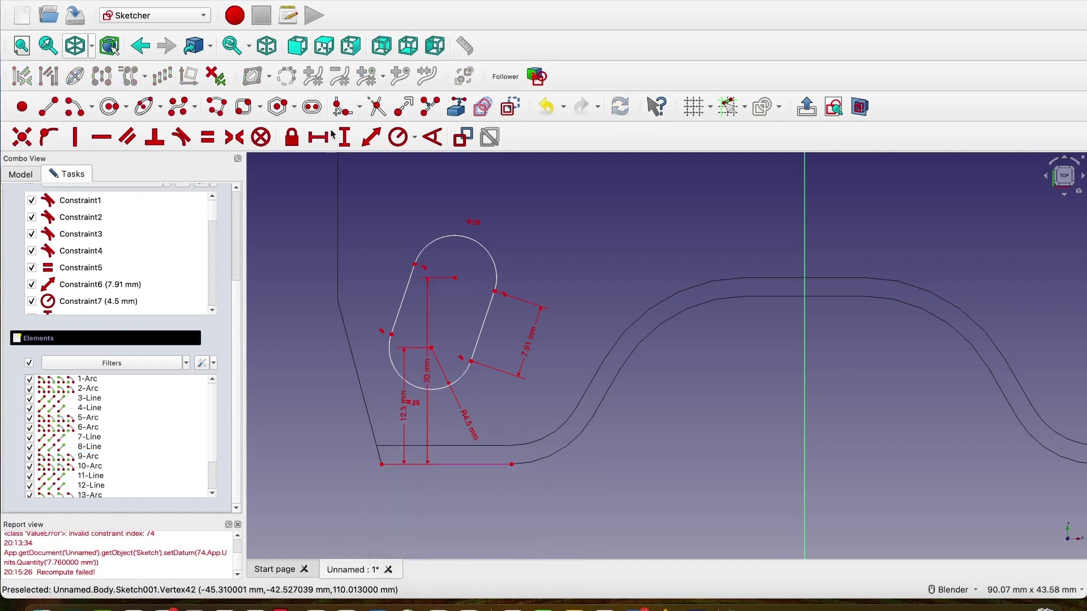
click(430, 347)
click(382, 464)
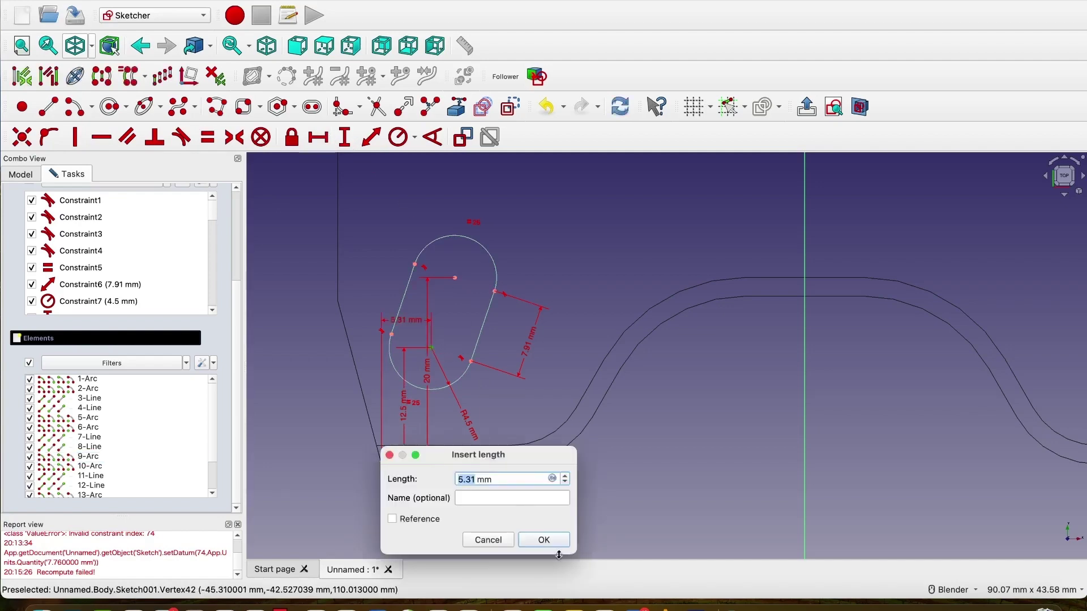
- Fix the lower-right slot at 5.31, 12.5 and 20 mm from the bottom-right corner
scroll(561, 508, down, 3)
shift+middle_drag(962, 340, 650, 351)
scroll(640, 352, up, 3)
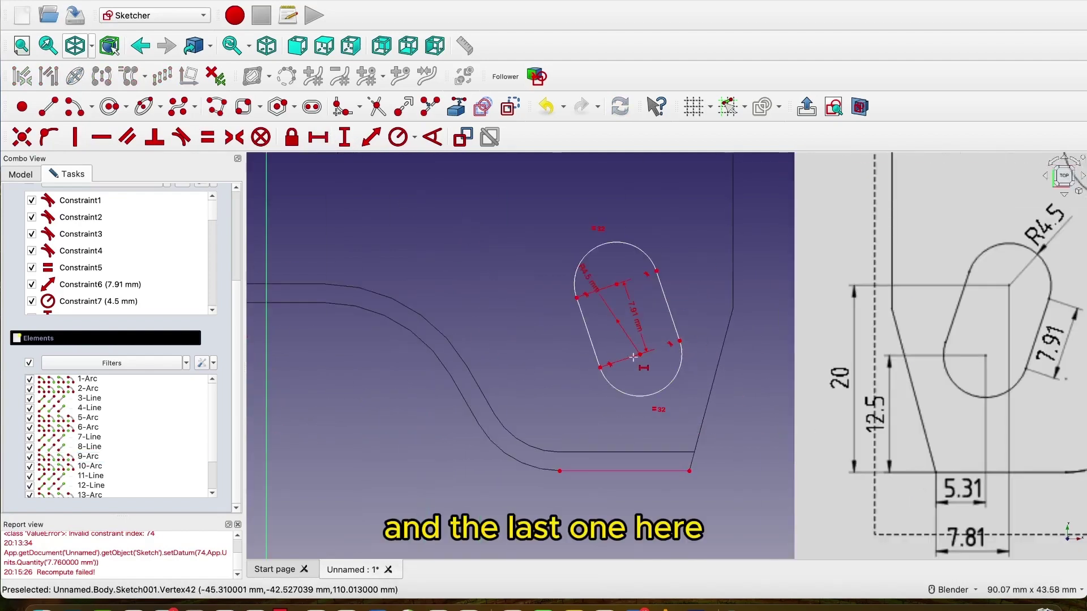
click(640, 353)
click(689, 470)
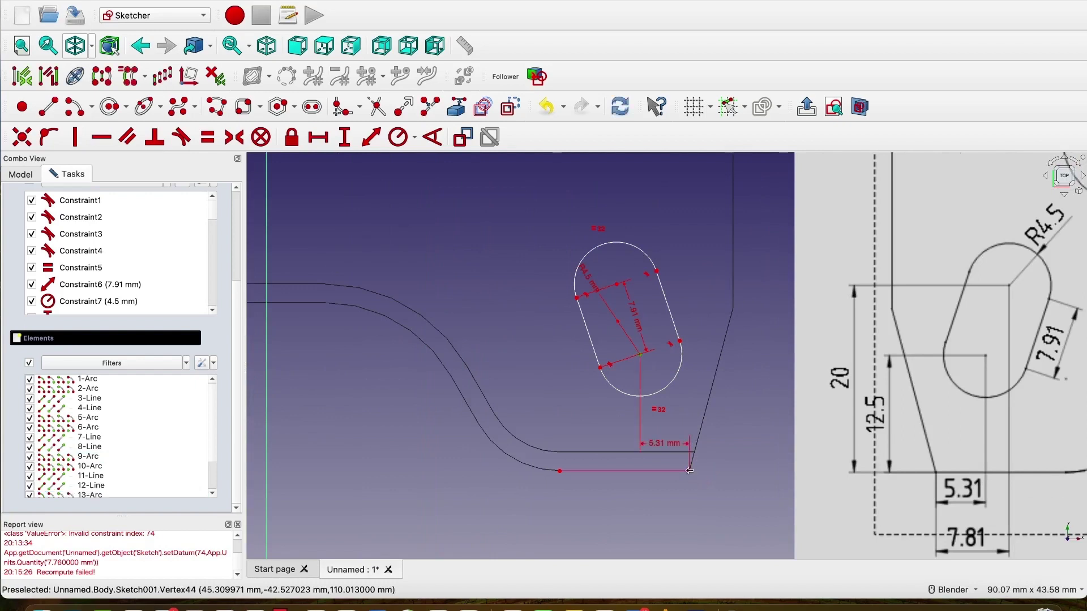
click(344, 137)
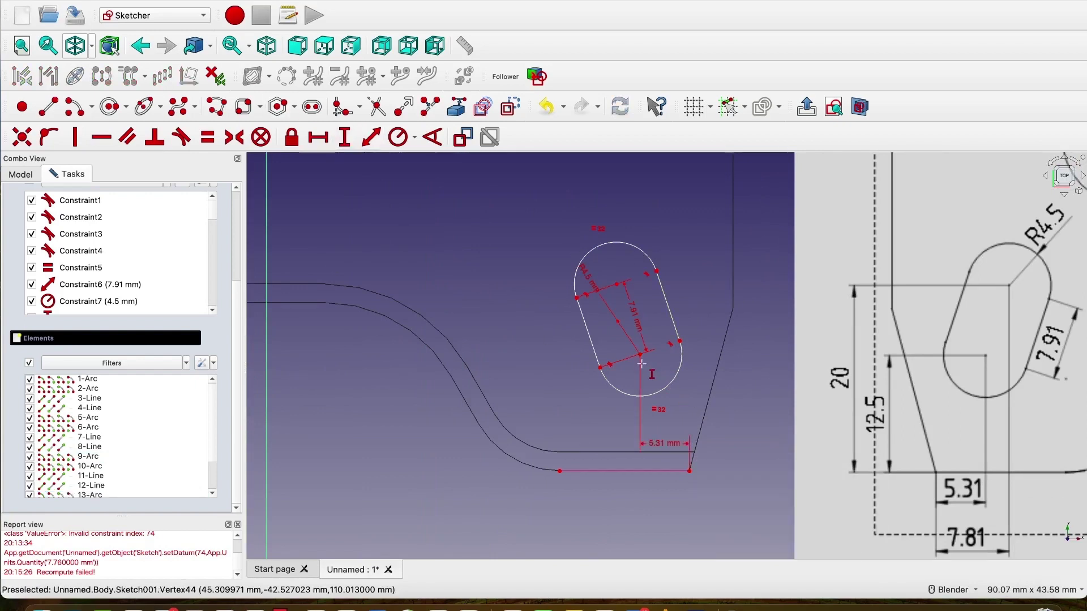
click(641, 359)
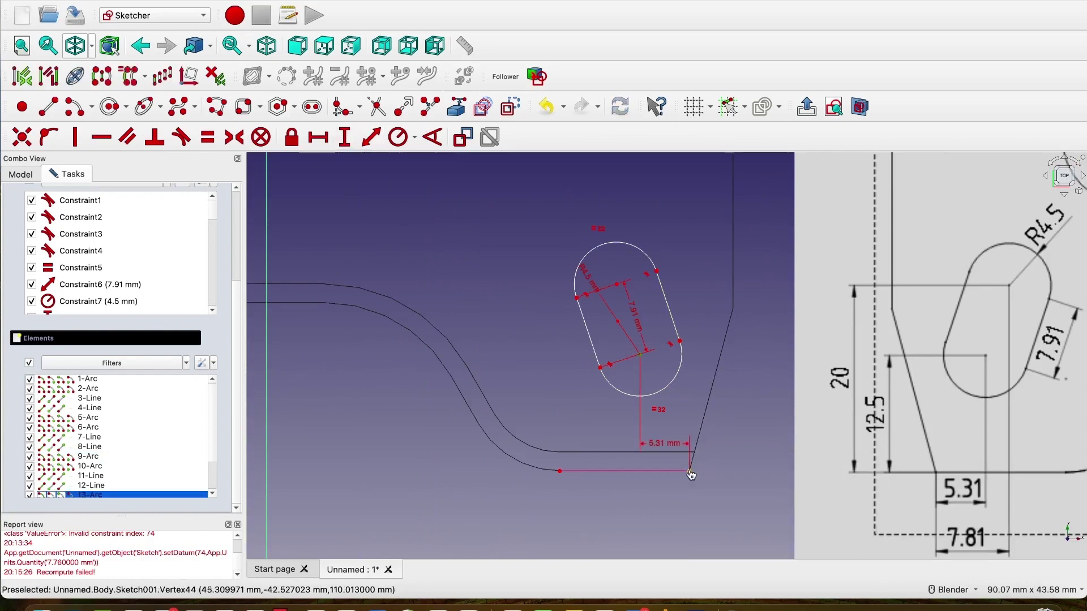
click(689, 471)
key(Return)
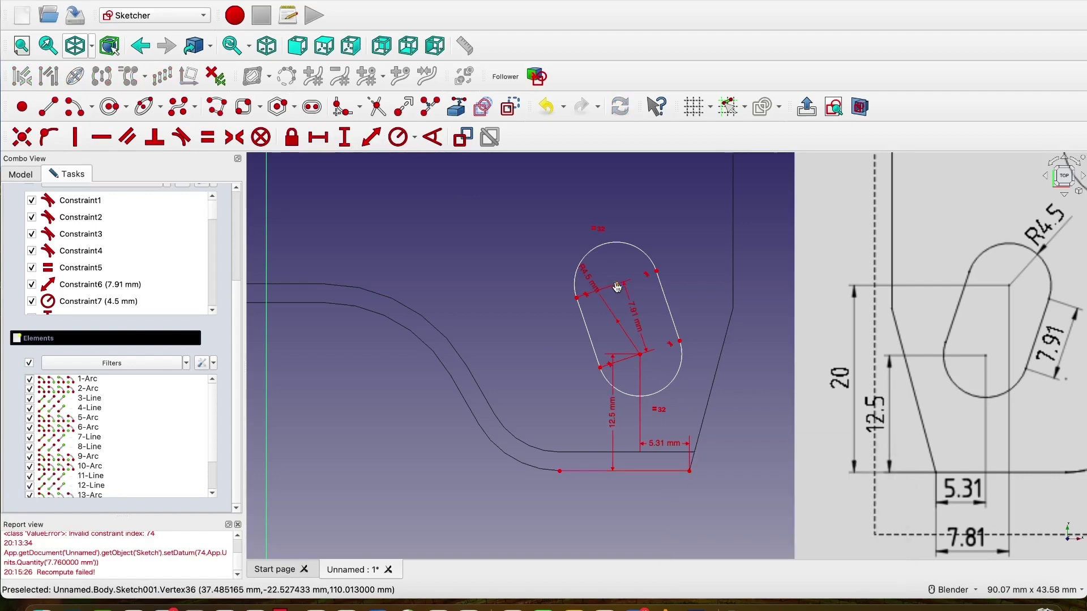
click(689, 470)
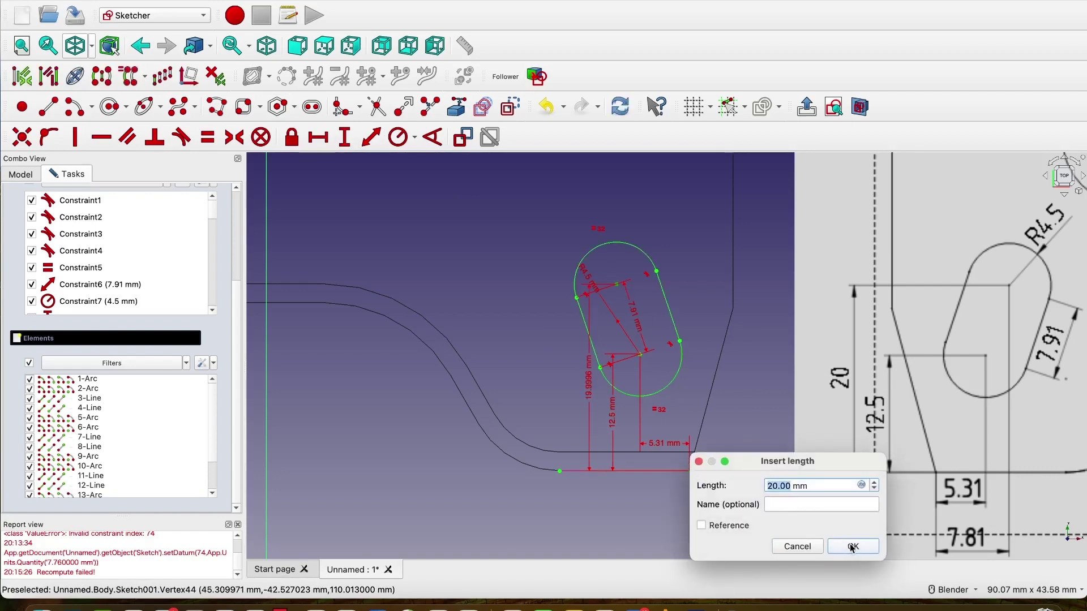
click(852, 547)
scroll(637, 358, down, 5)
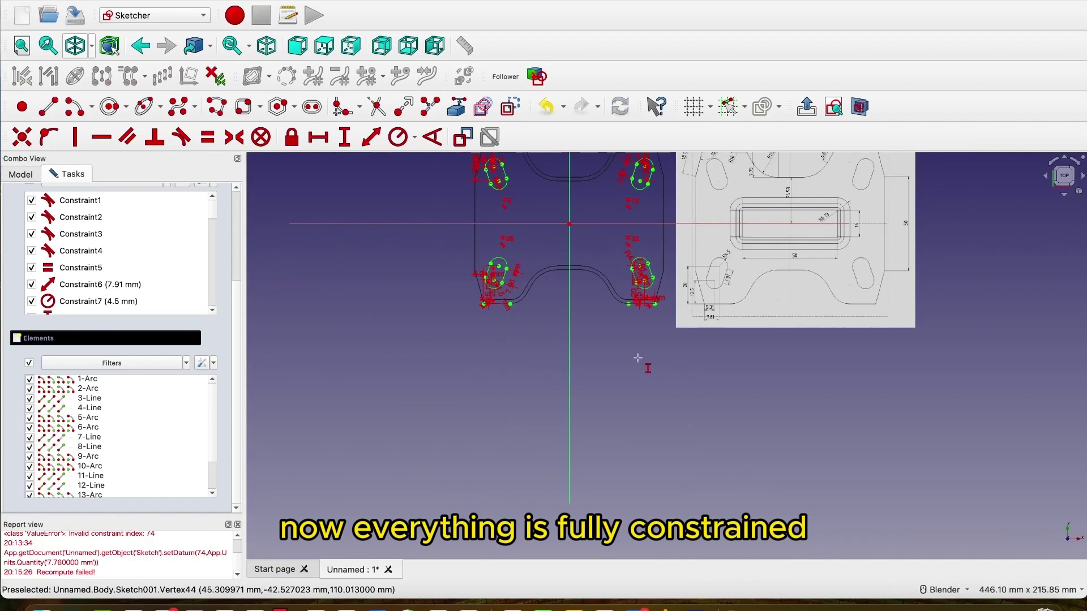
- Draw a rounded rectangle around the sketch centre between the four slots
scroll(638, 358, down, 1)
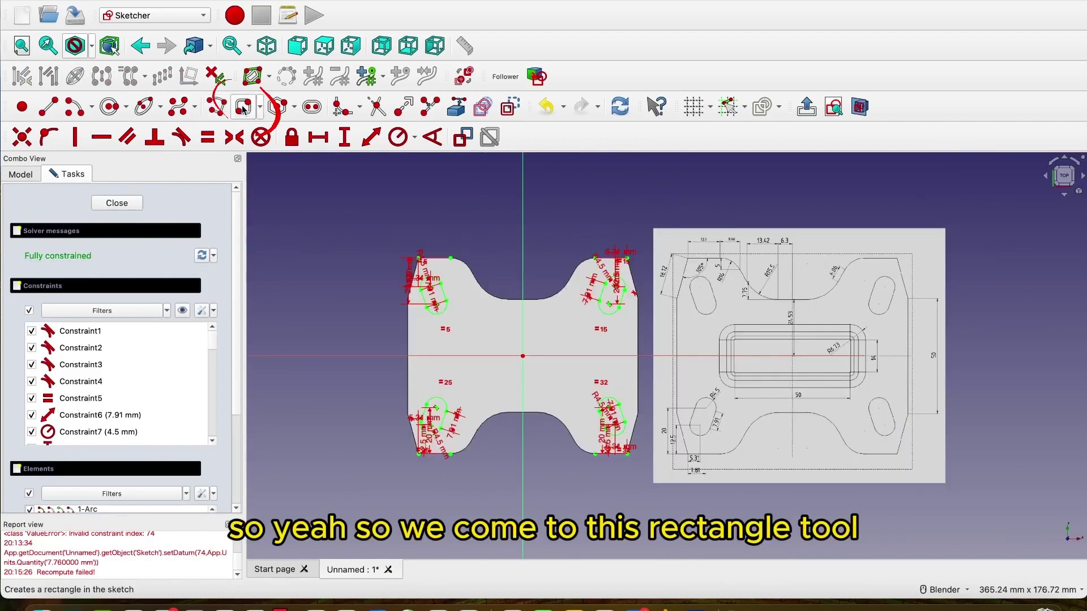
click(258, 109)
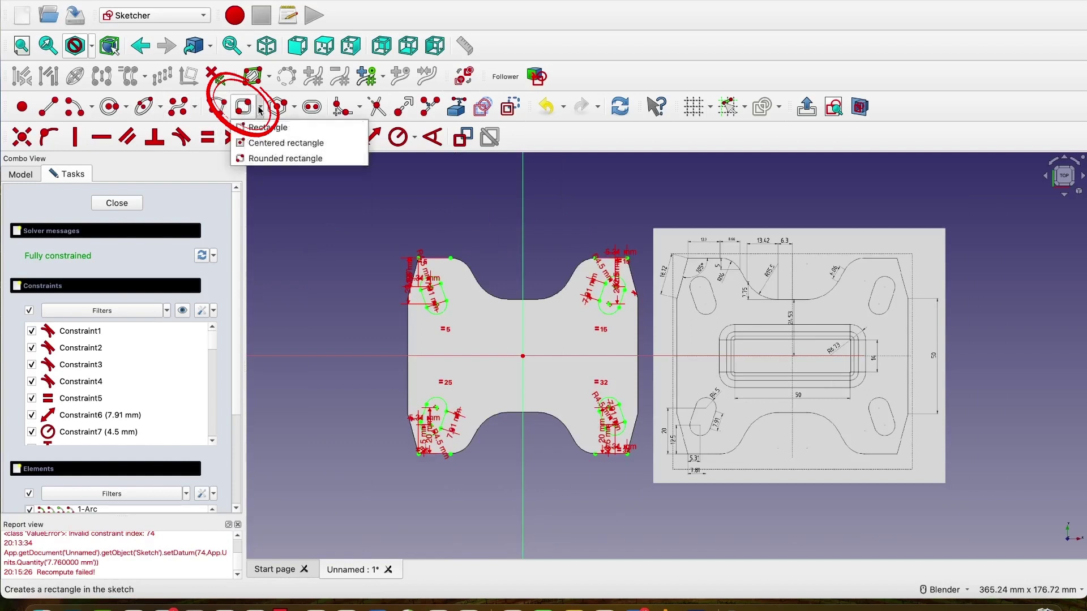
click(273, 162)
scroll(488, 339, up, 2)
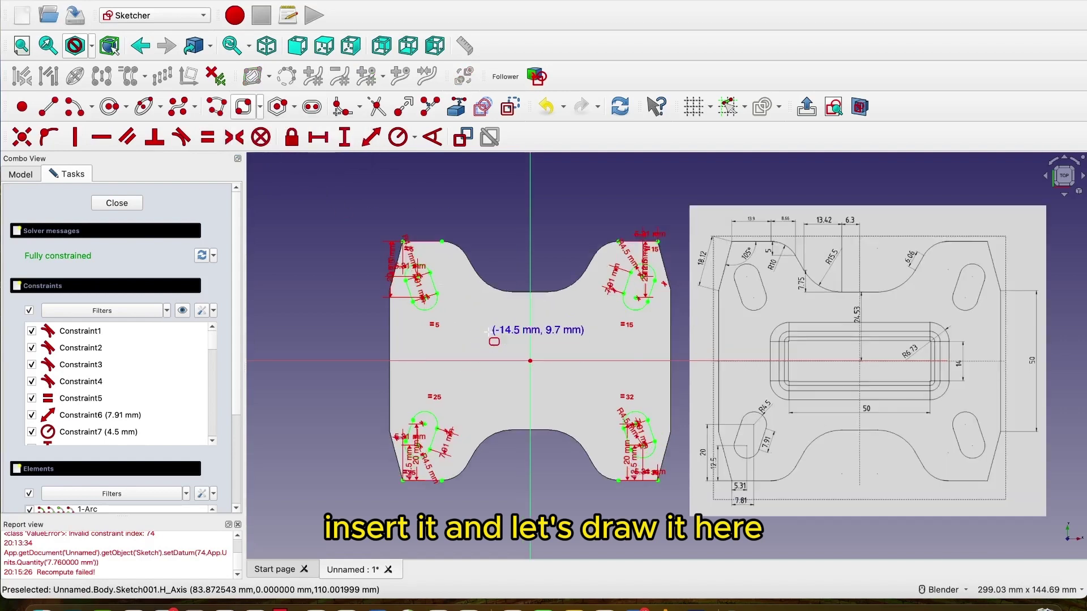
click(466, 328)
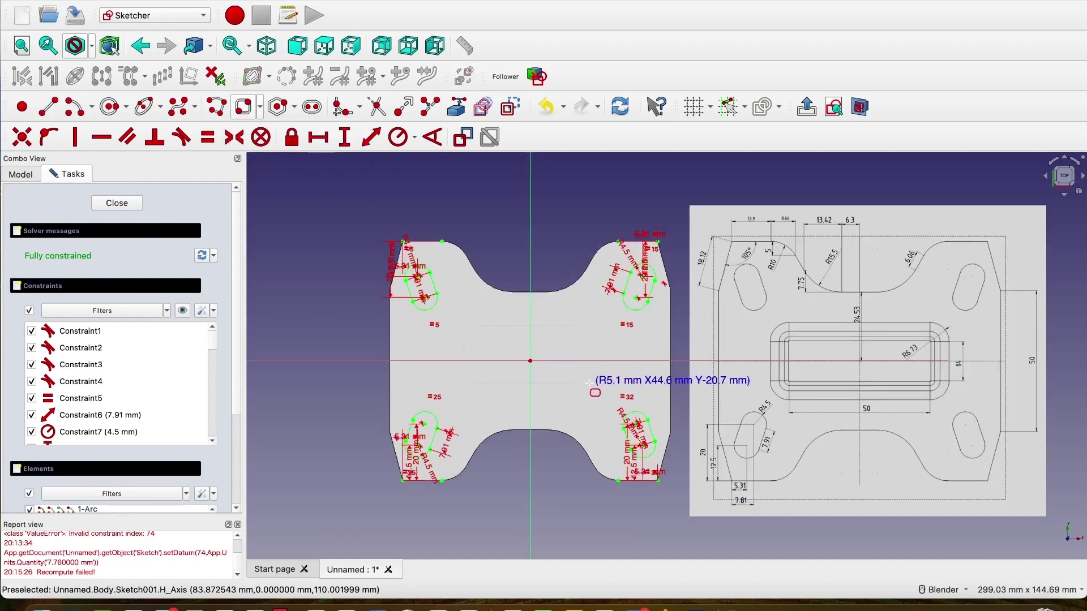
click(592, 387)
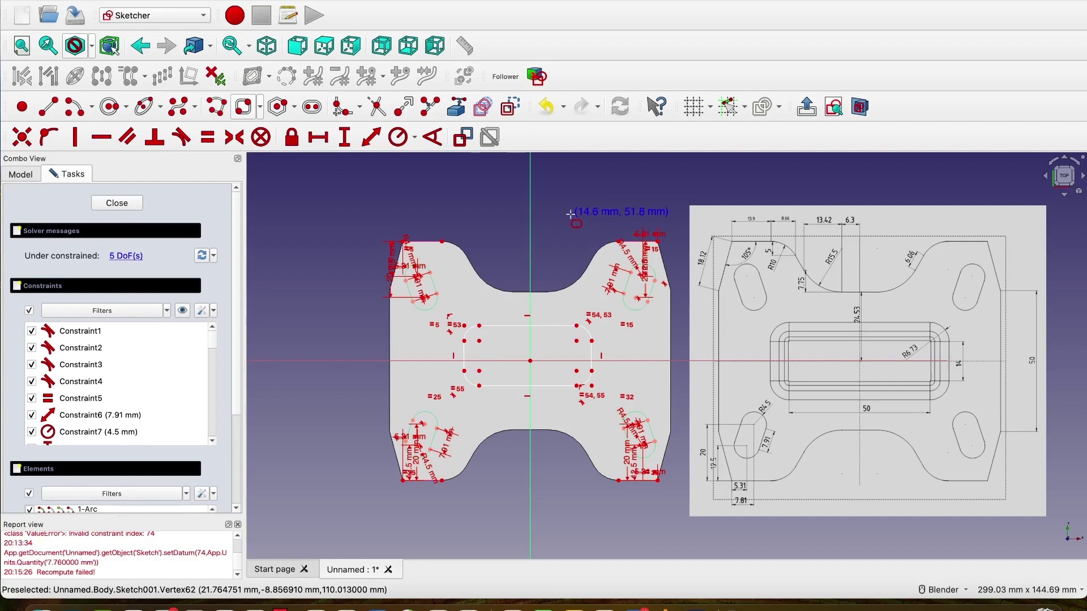
- Switch the draw style to Wireframe
click(91, 45)
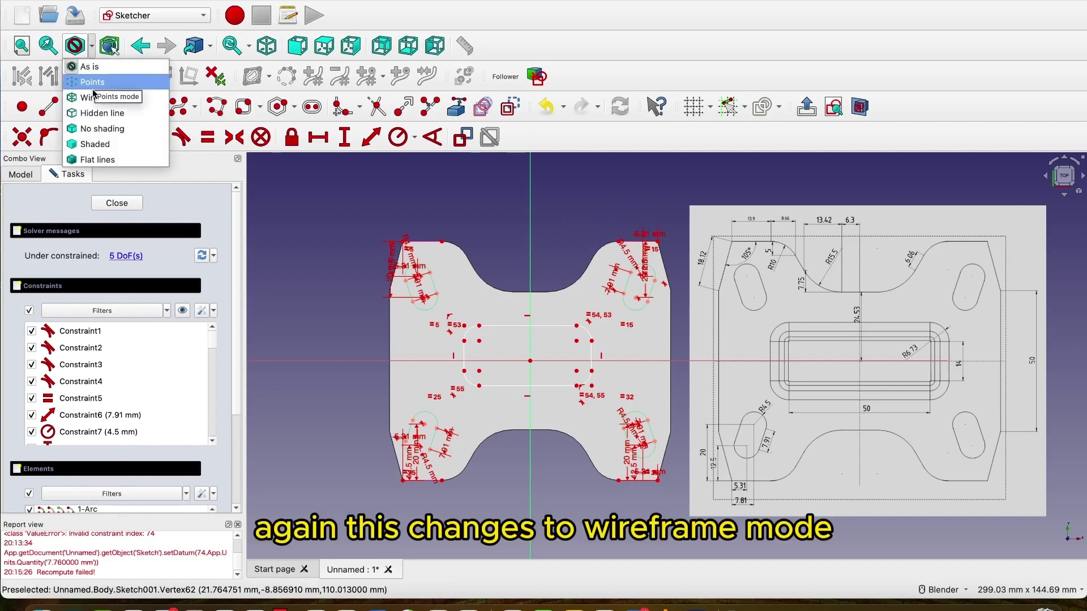
click(97, 98)
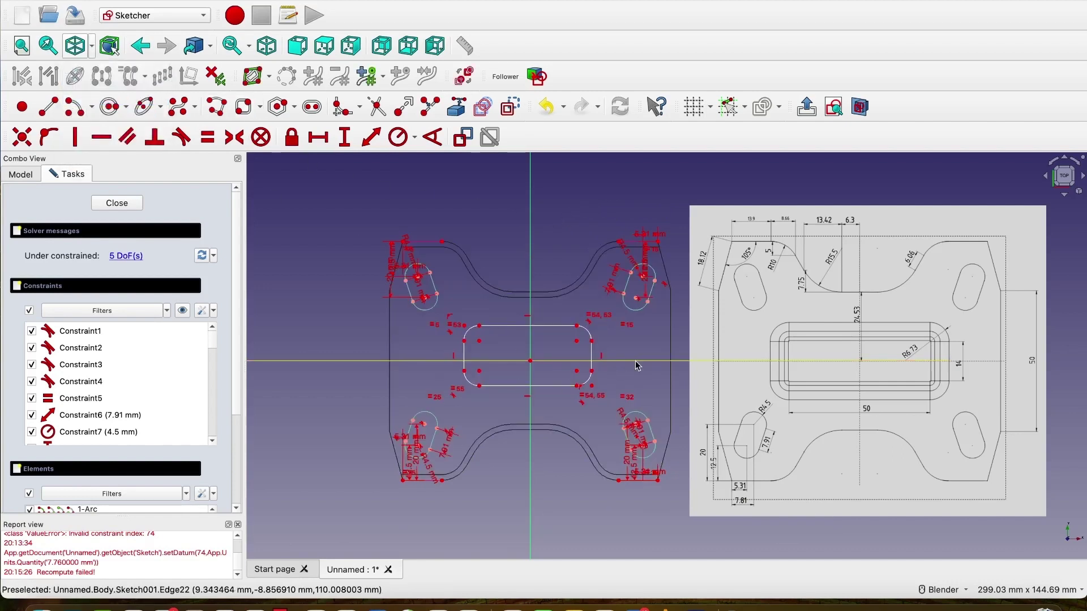
scroll(870, 329, up, 3)
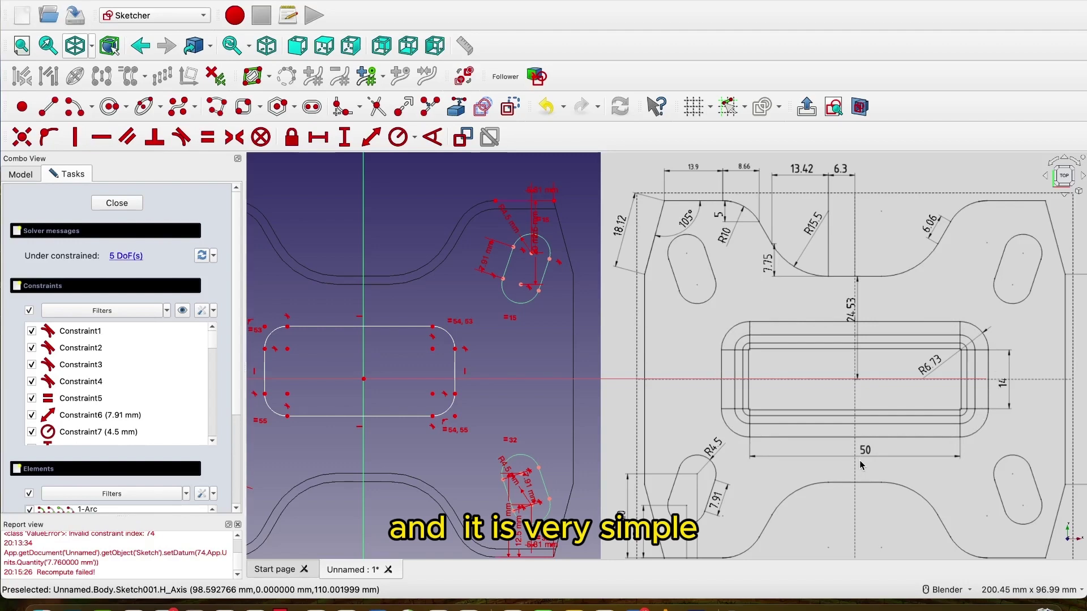
scroll(861, 464, down, 2)
scroll(366, 381, up, 2)
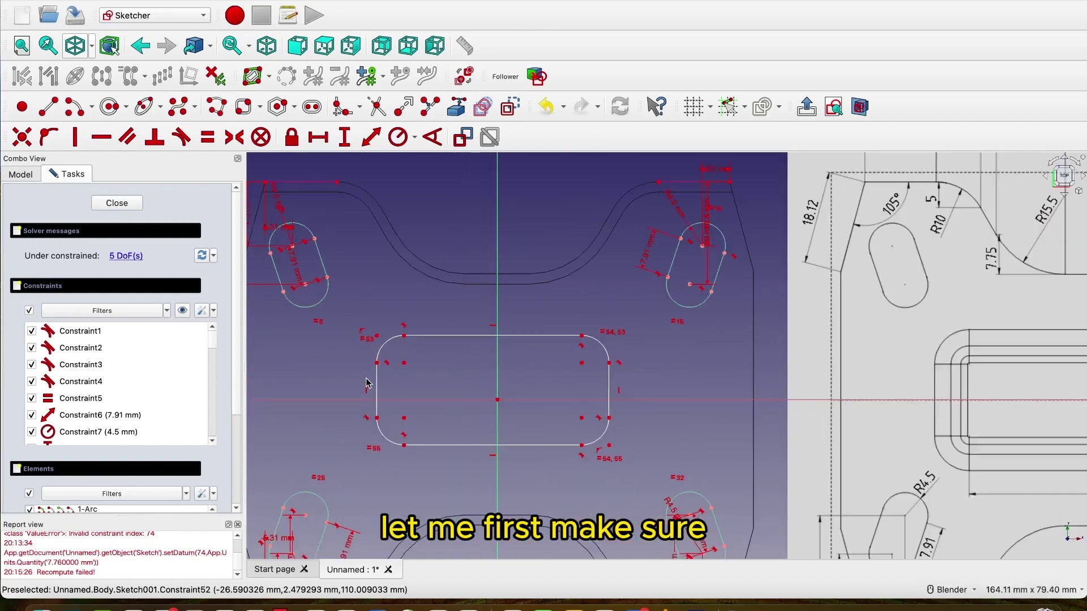
- Make the opening's upper-left and lower-right corners symmetric about the sketch centre
click(404, 363)
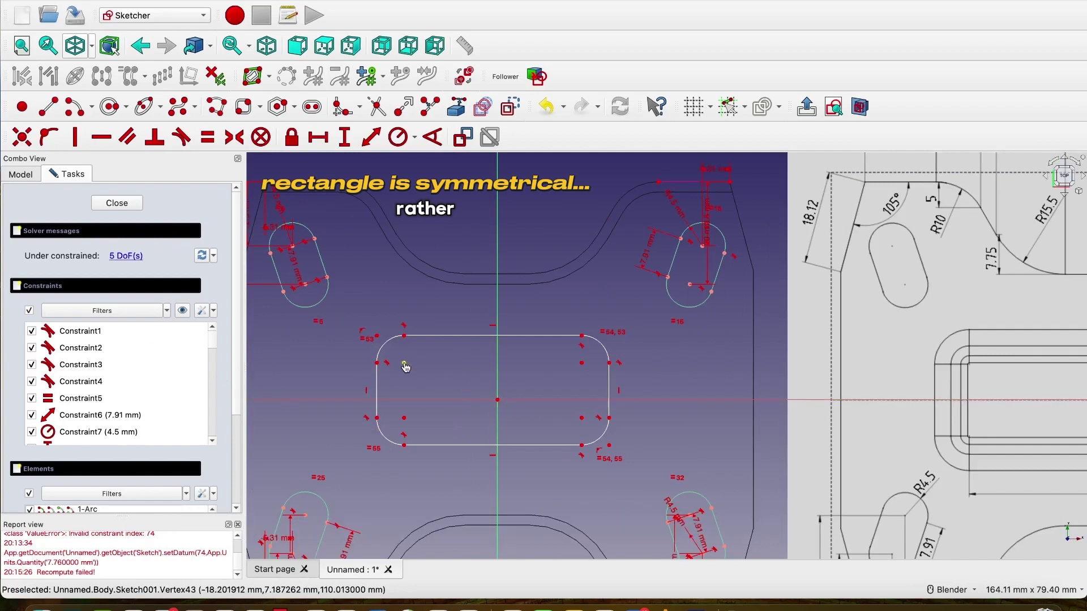
click(582, 419)
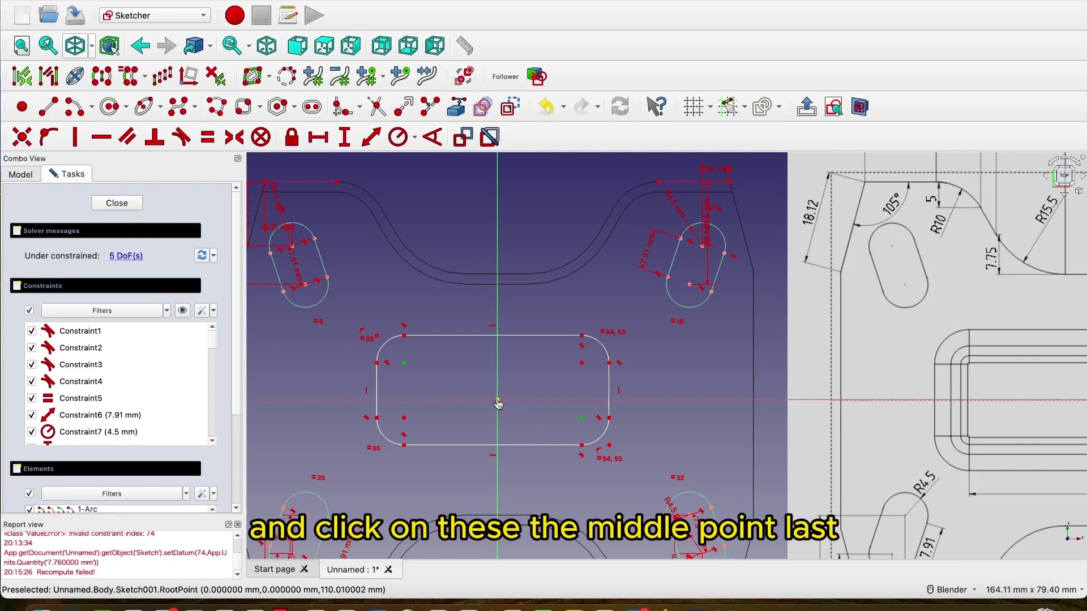
click(498, 401)
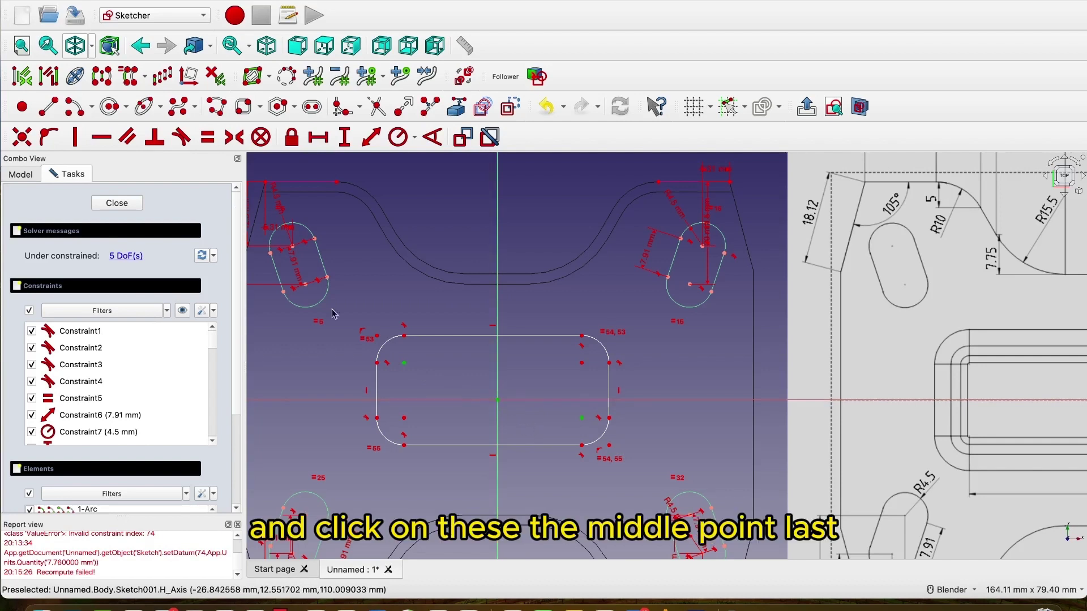
click(233, 138)
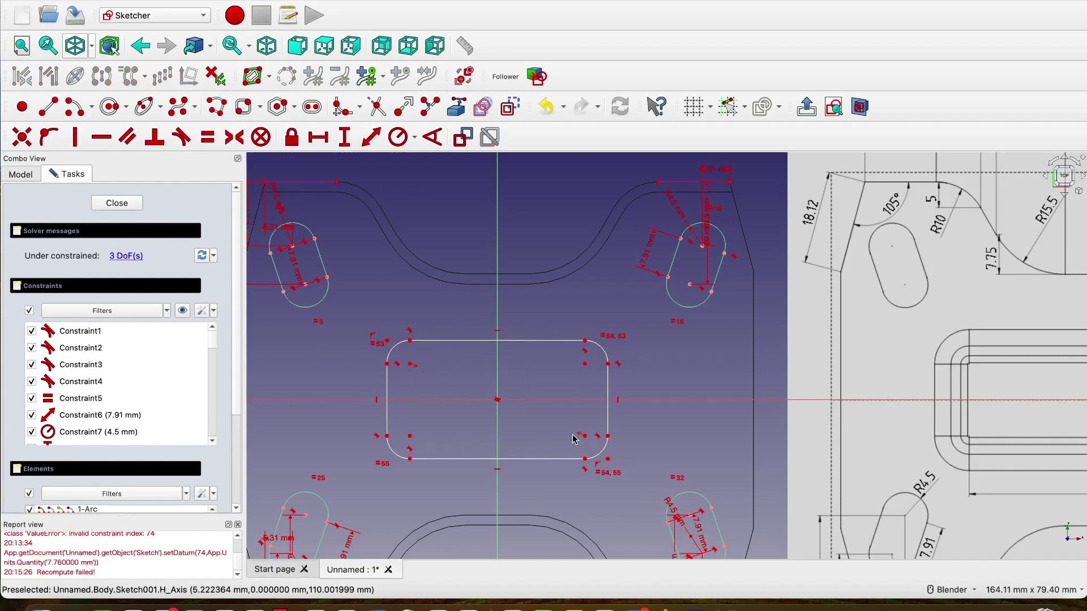
- Constrain the central opening's top edge to 50 mm and its right edge to 14 mm
click(318, 138)
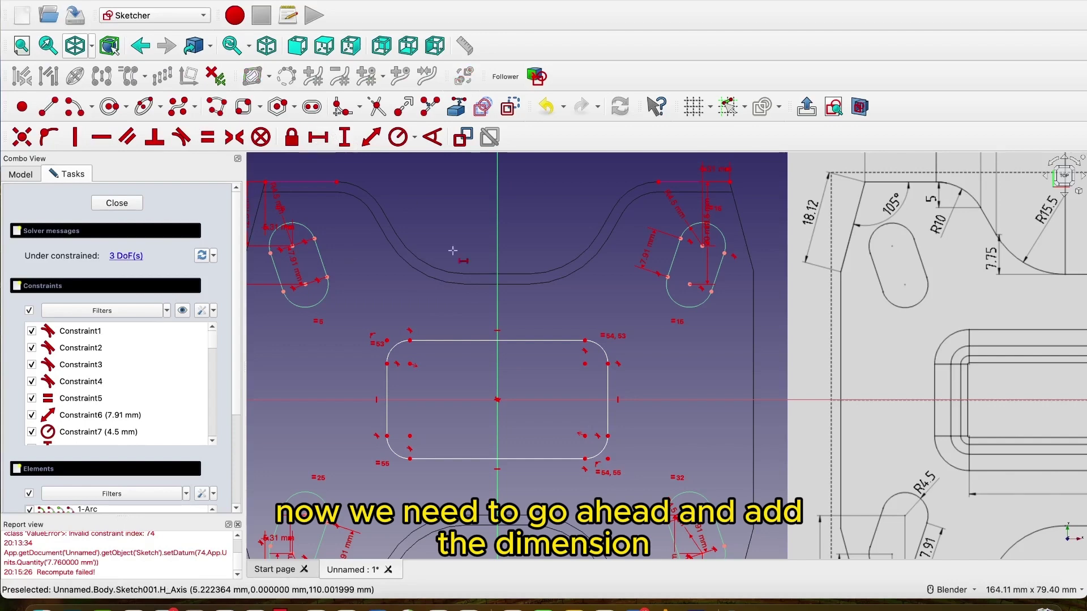
click(462, 340)
text(50)
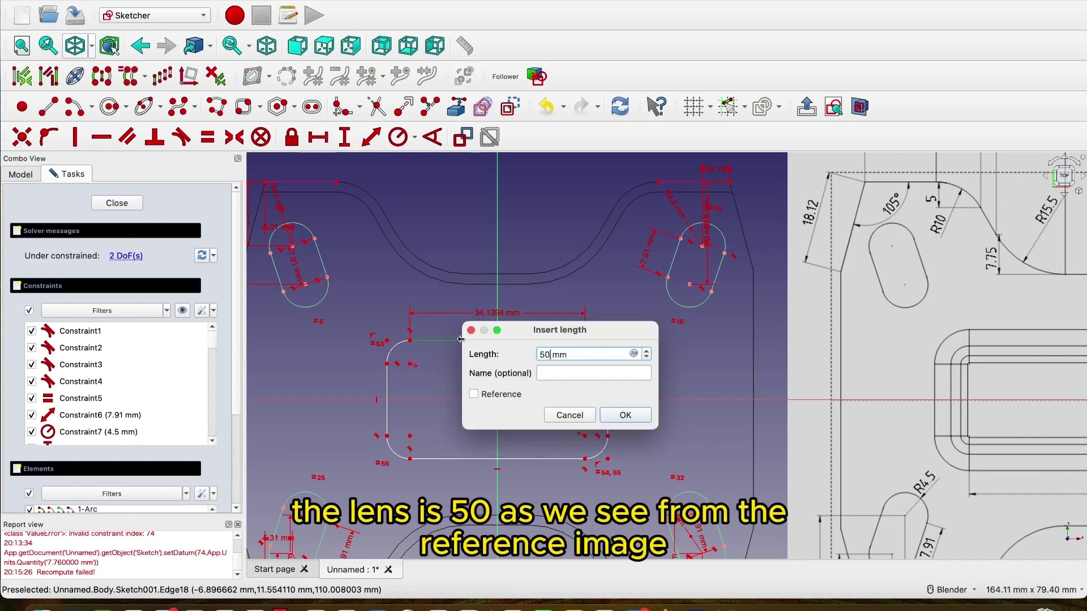
click(625, 416)
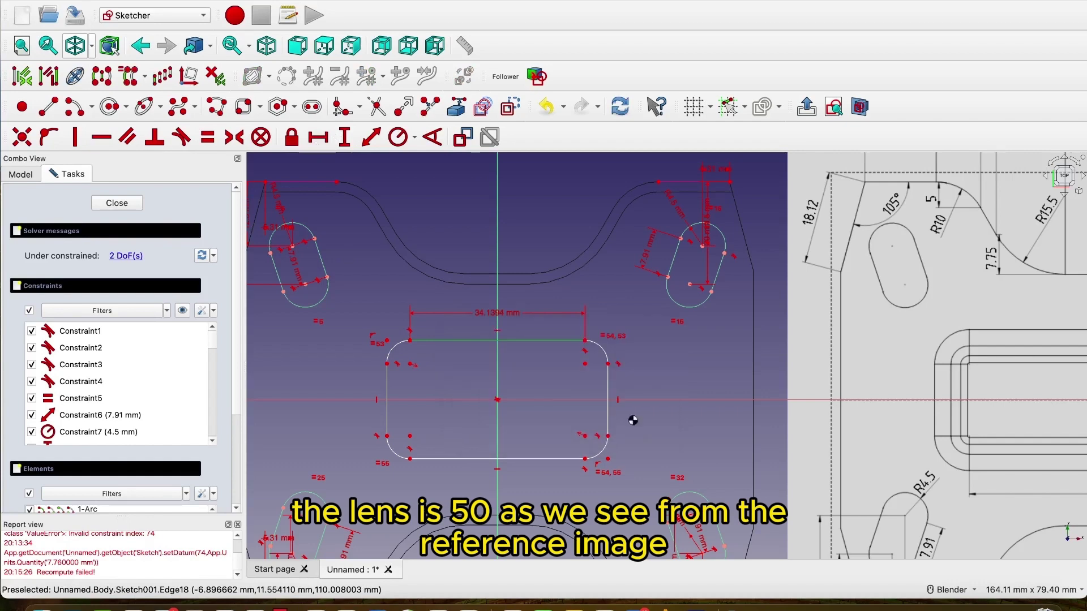
scroll(628, 416, down, 3)
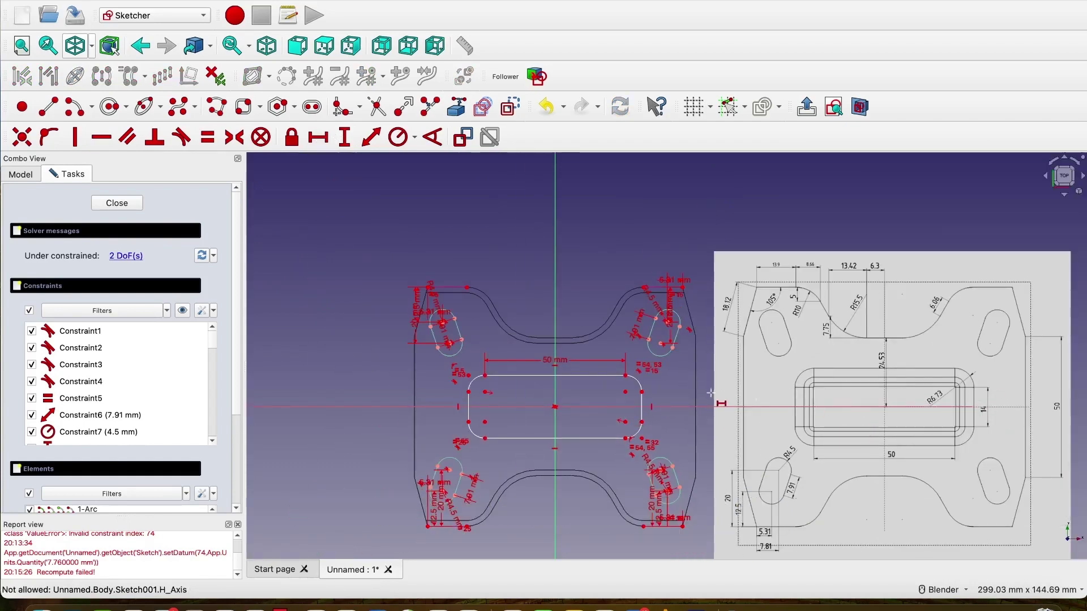
scroll(708, 393, up, 3)
click(344, 138)
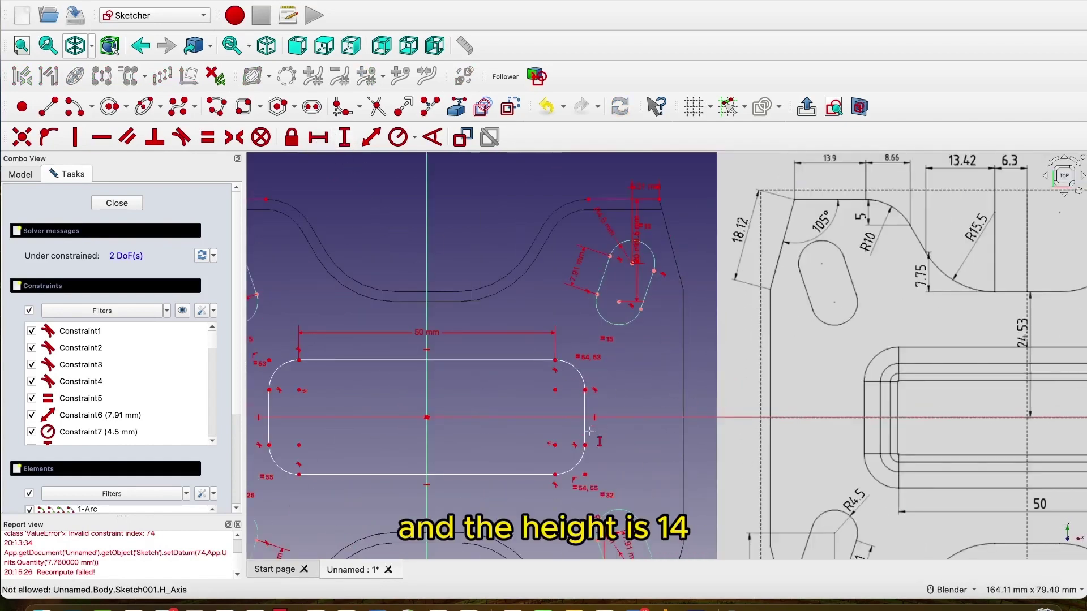
click(583, 404)
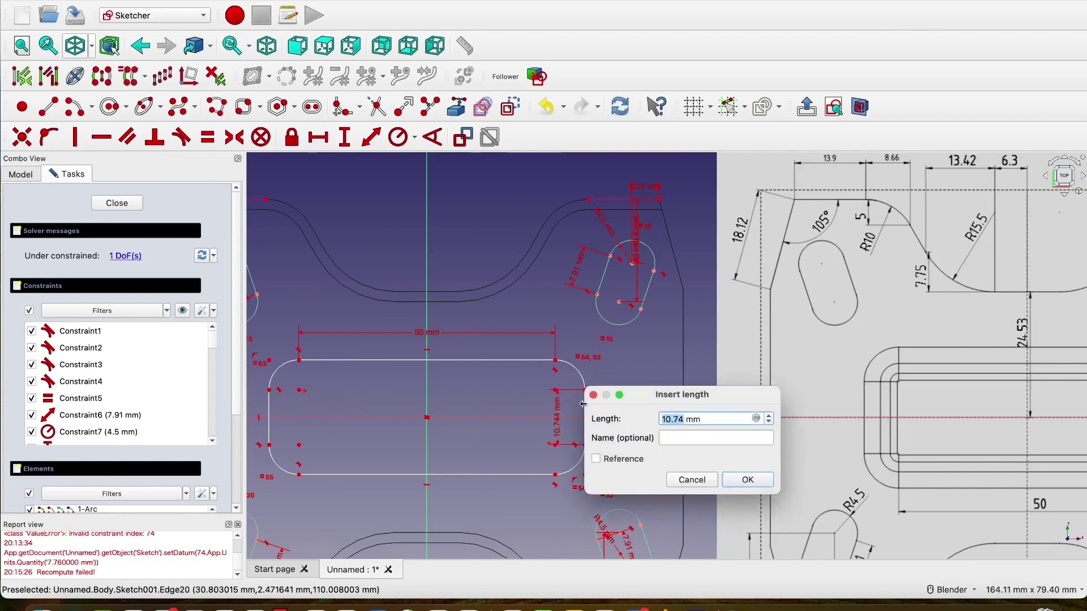
text(14)
click(747, 480)
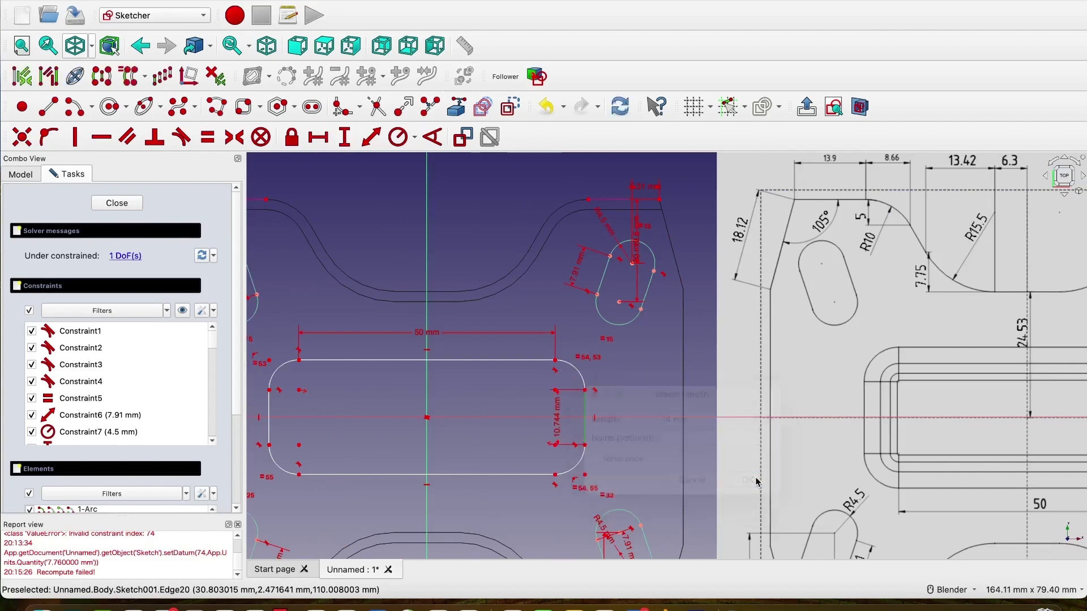
scroll(609, 390, down, 3)
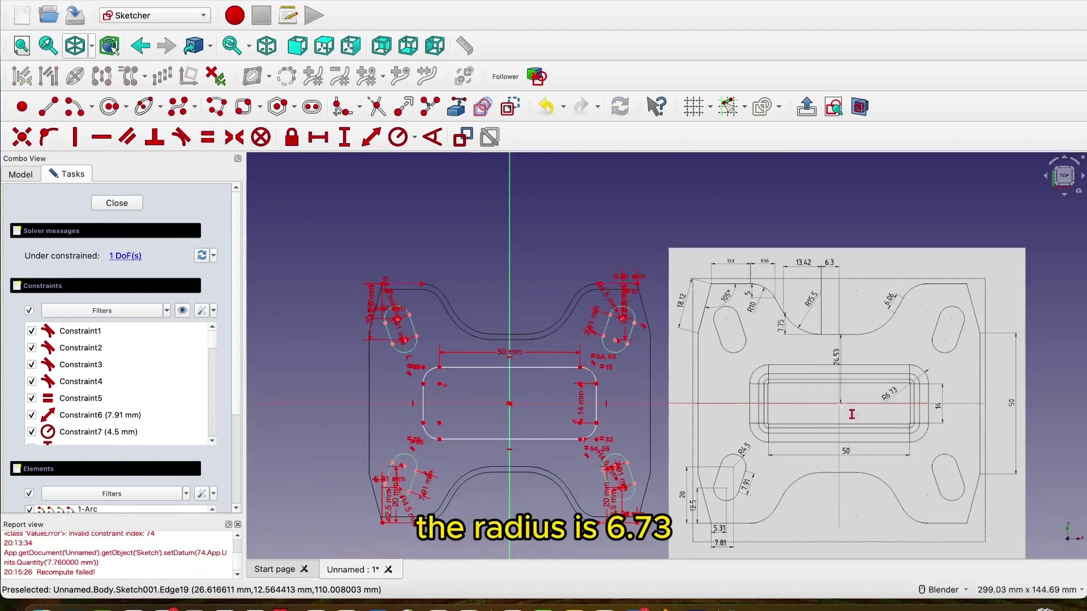
scroll(771, 460, up, 3)
- Give the opening's corner arcs a 6.73 mm radius, fully constraining the sketch
scroll(811, 464, down, 3)
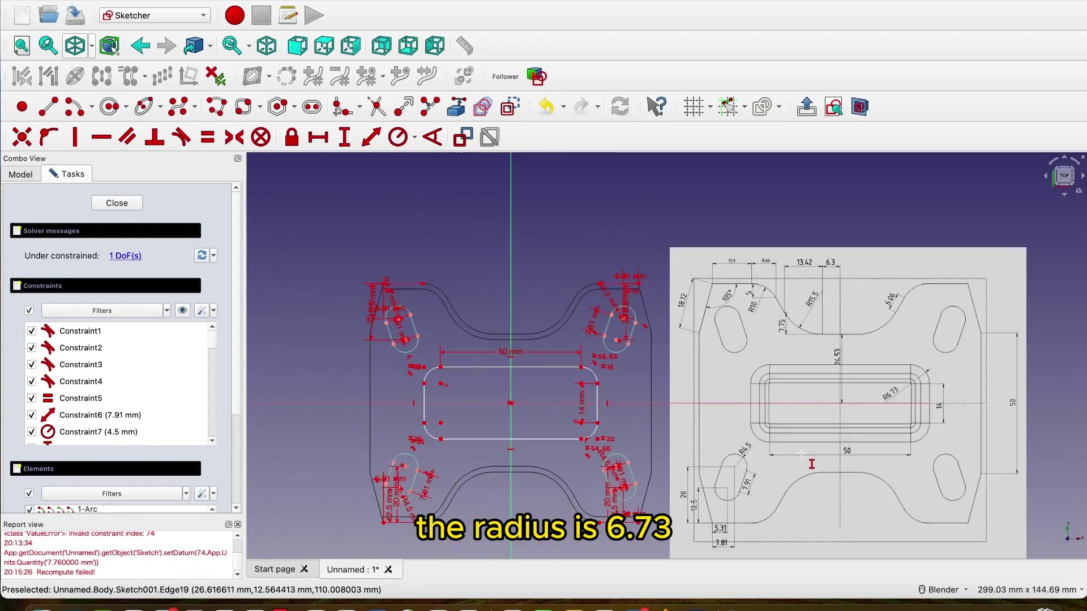
click(398, 137)
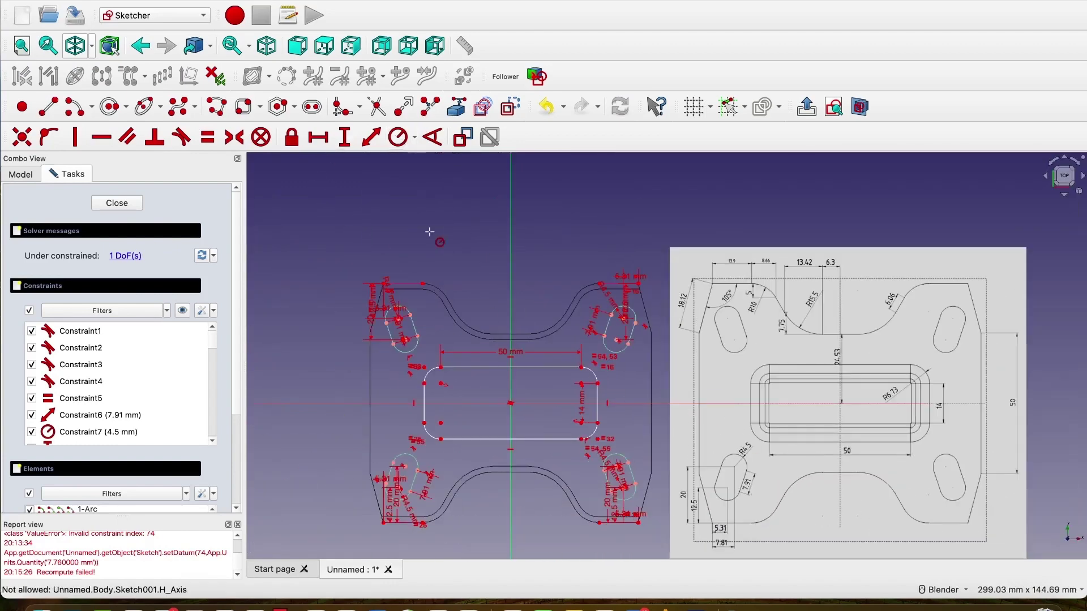
scroll(429, 381, up, 3)
click(430, 360)
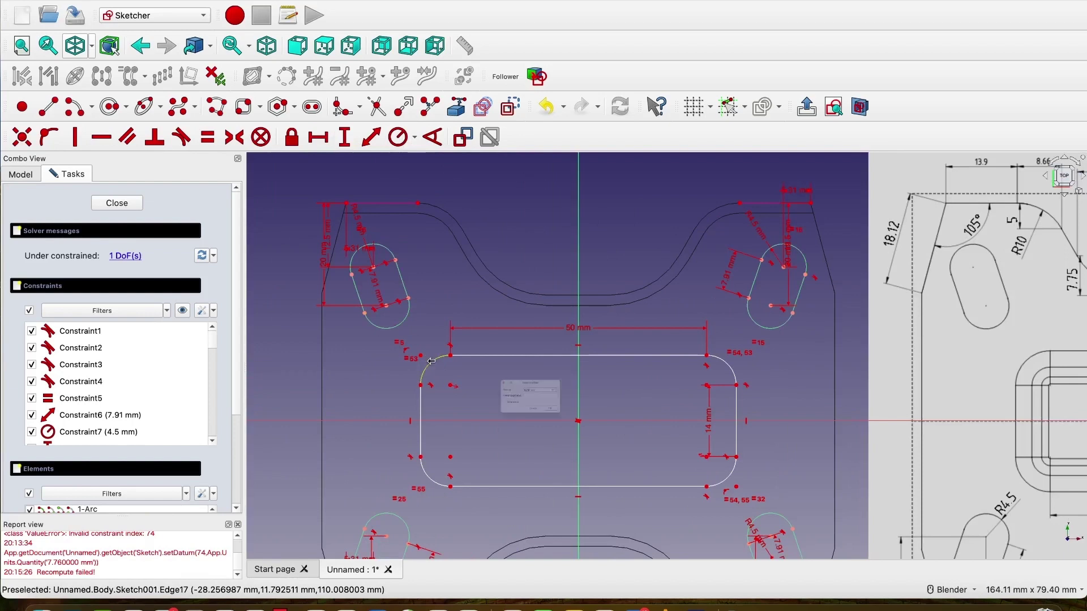
text(6.73)
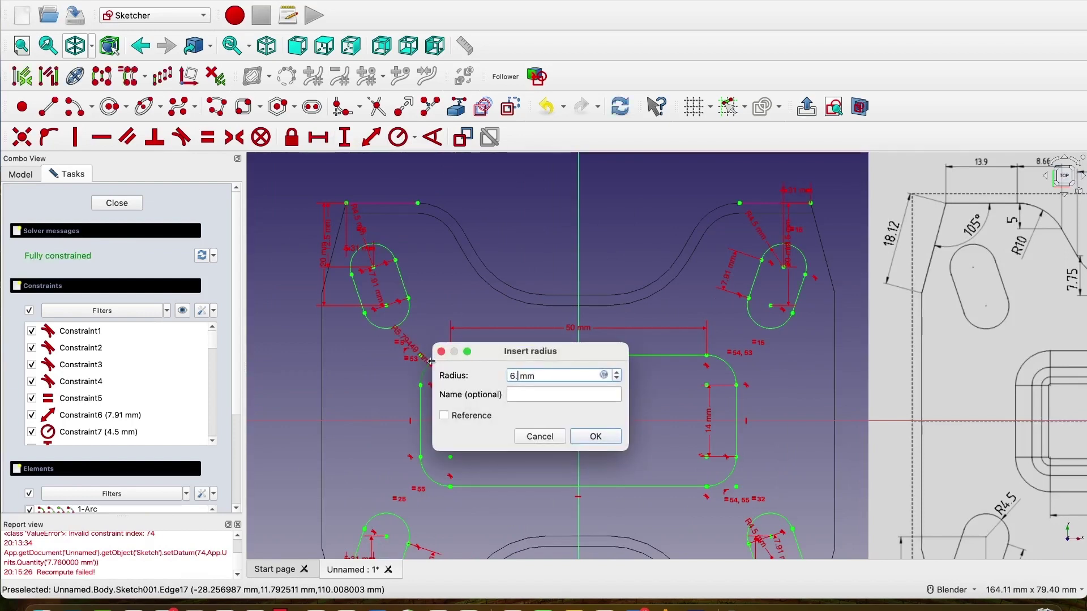
click(584, 441)
scroll(590, 434, down, 4)
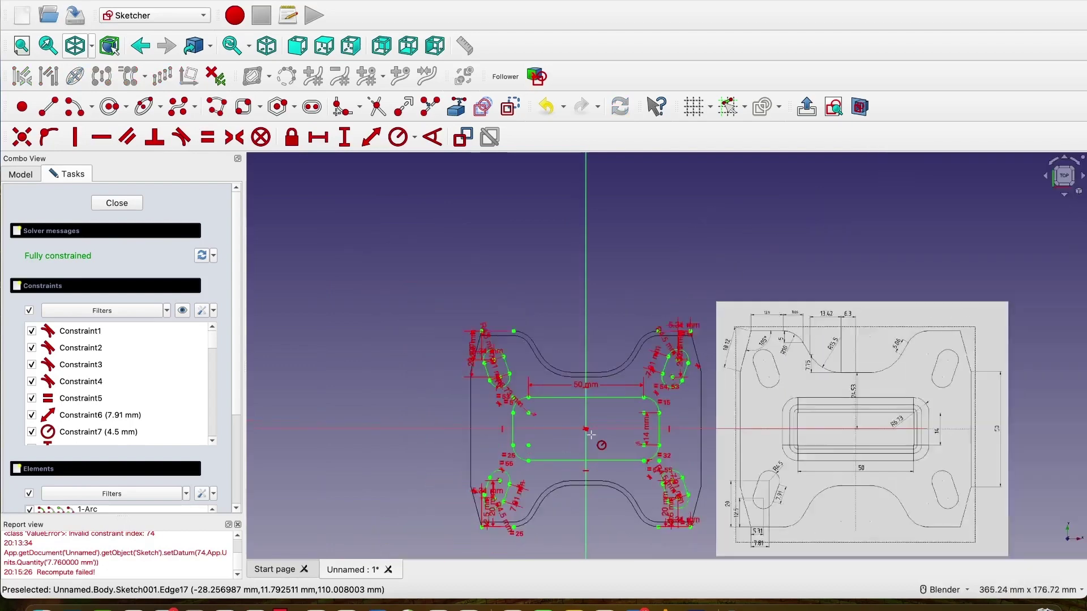
scroll(590, 434, up, 2)
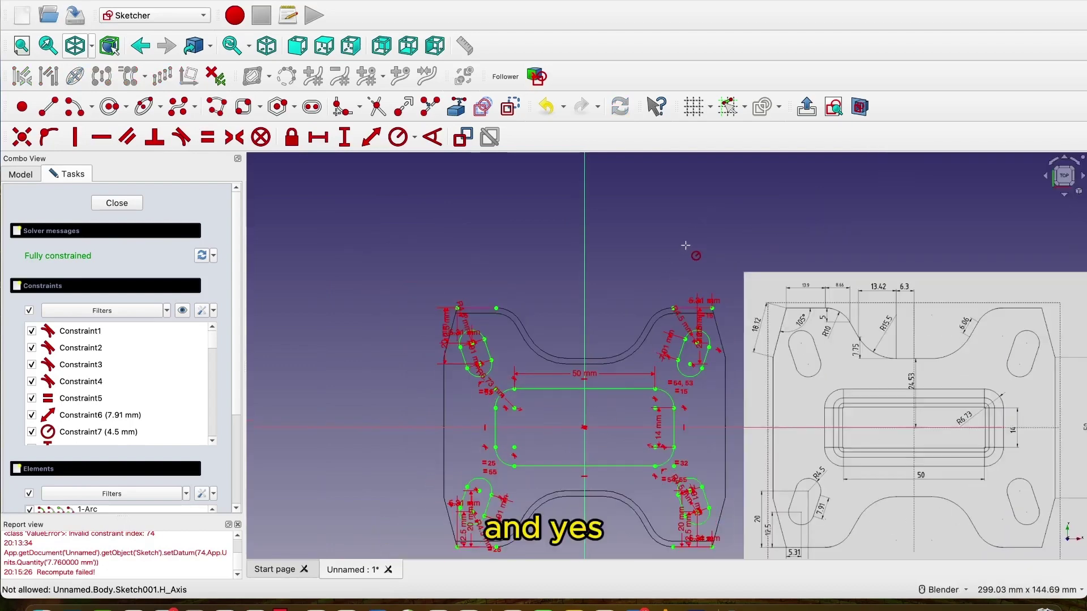
- Close the sketch and set the draw style back to As is for a shaded model
click(118, 203)
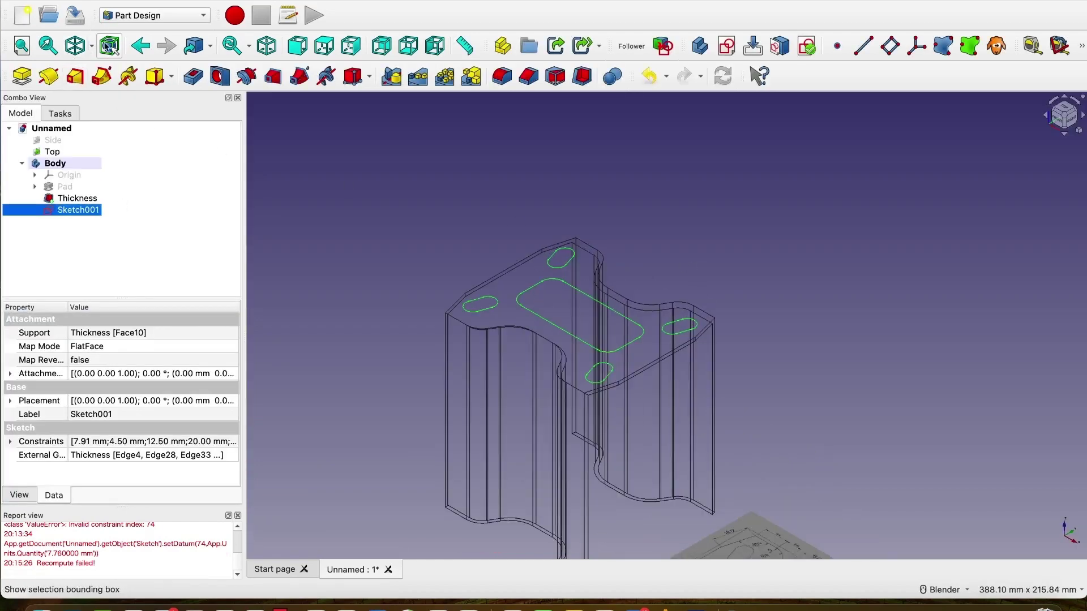
click(92, 47)
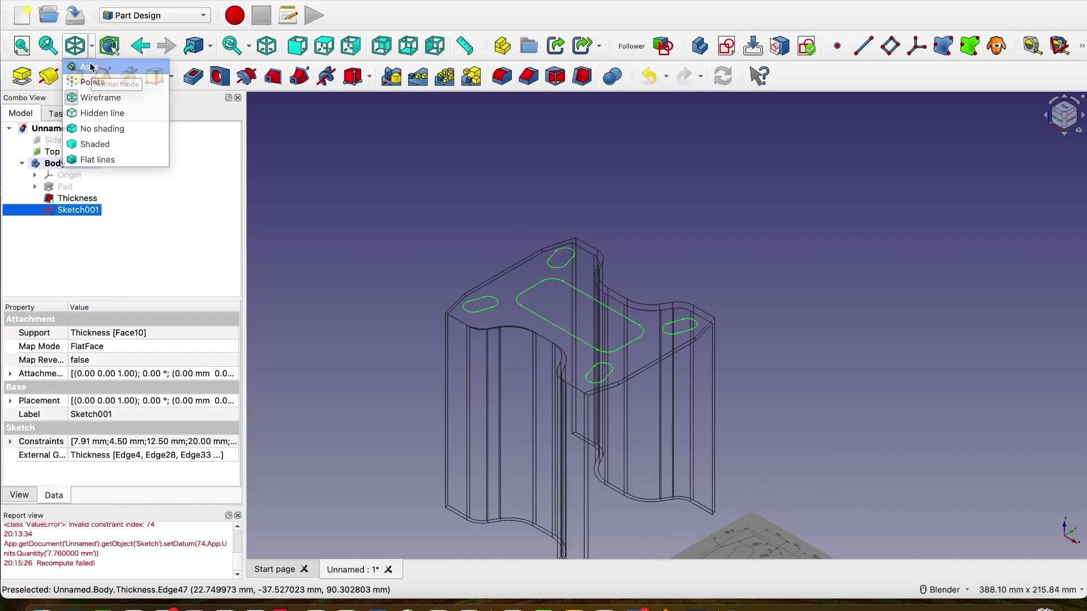
click(90, 67)
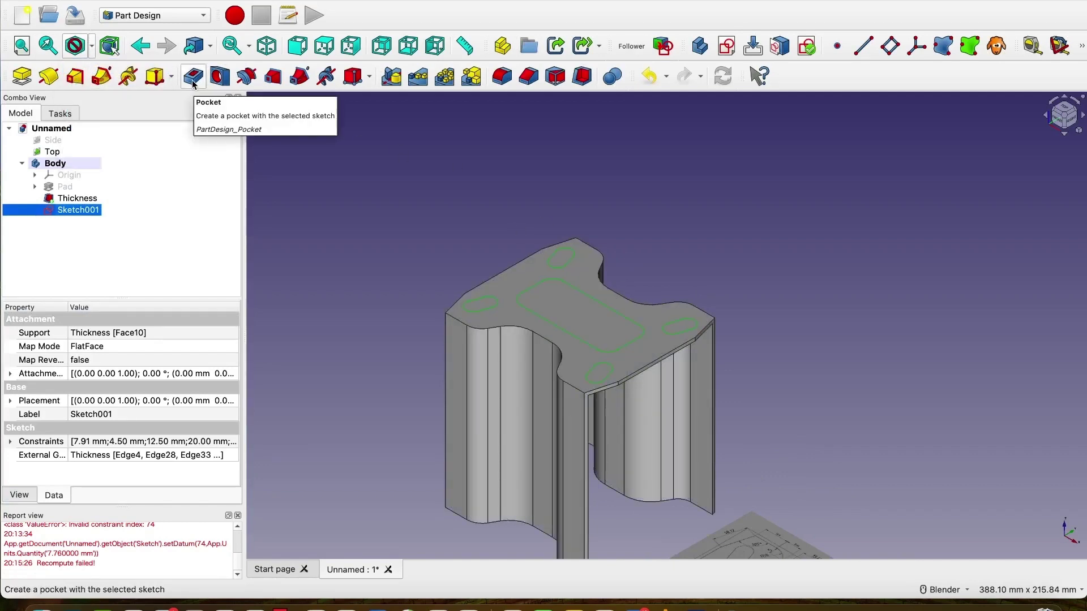
- Rename Sketch001 to 'Top Cutout' and select it in the model tree
right_click(79, 212)
click(125, 488)
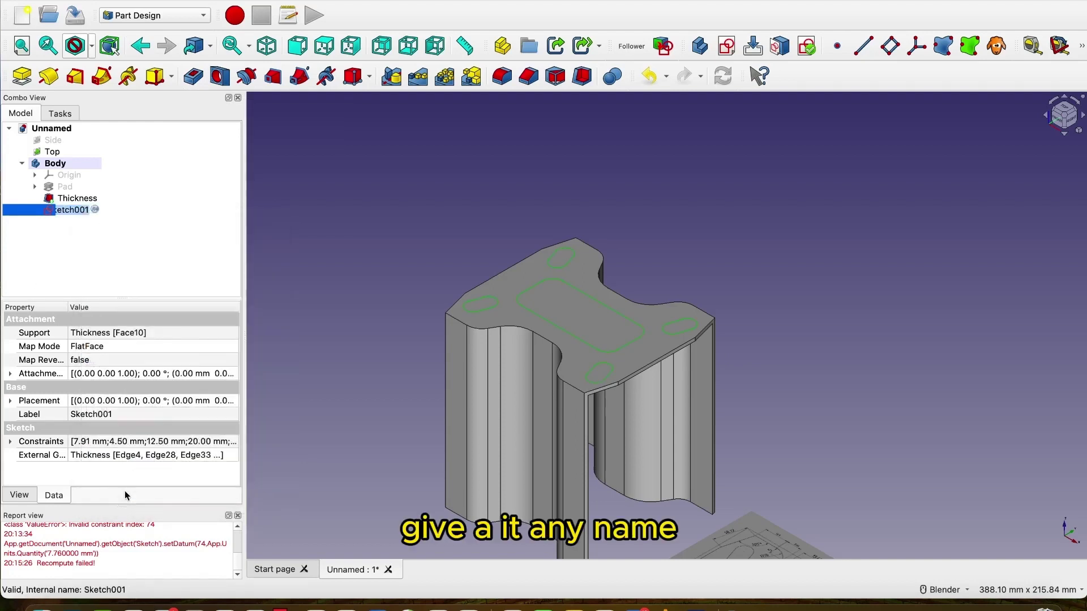
text(T)
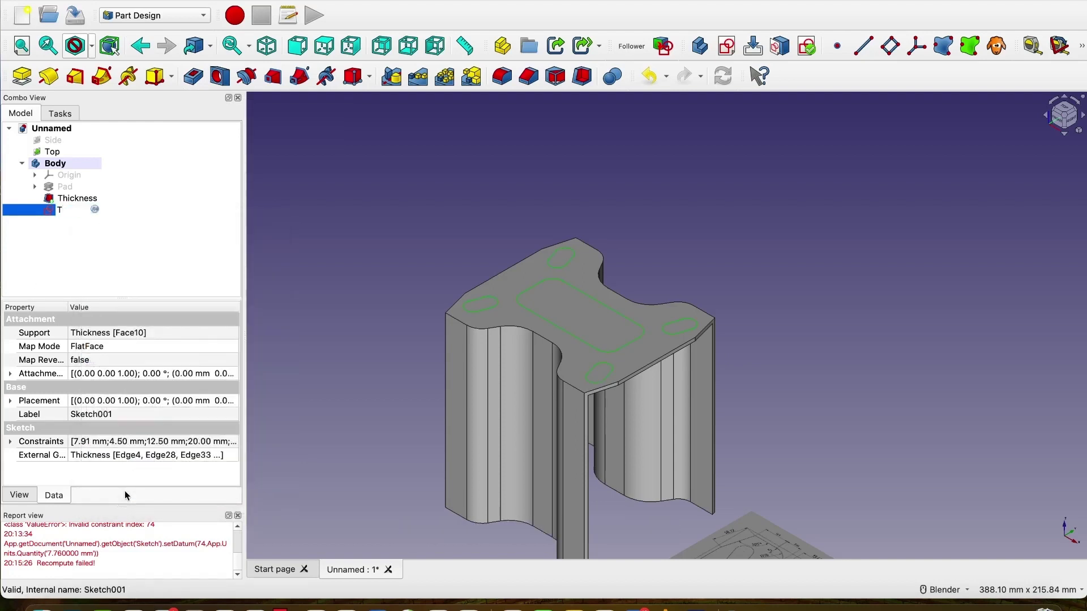
text(op)
text( Cut)
text(out)
click(80, 223)
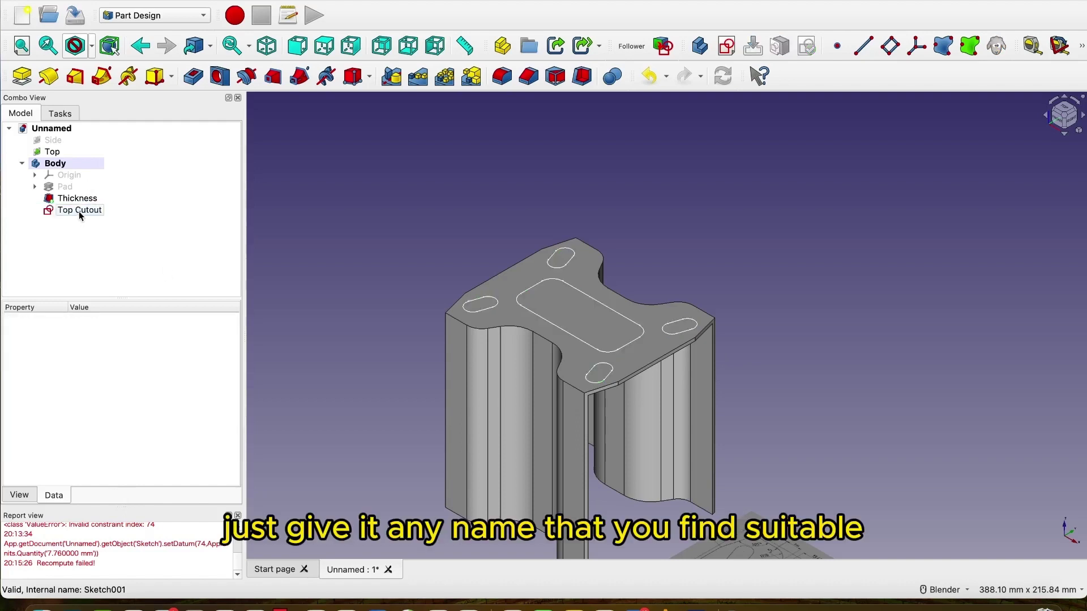
click(79, 212)
click(101, 249)
click(76, 212)
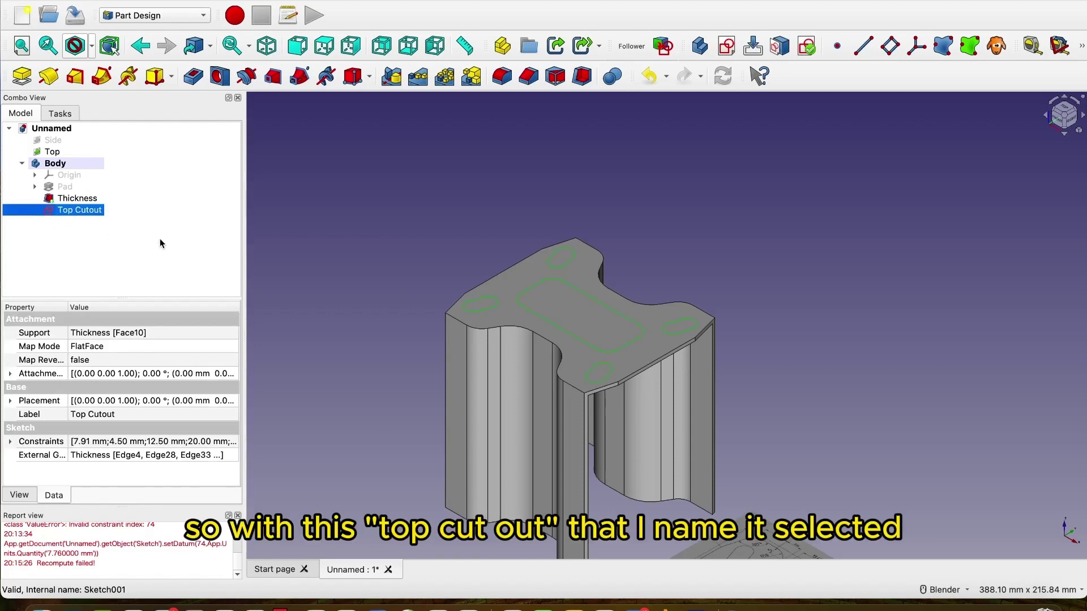
- Pocket the Top Cutout sketch 5 mm to cut the slots and central opening through the top face
click(193, 75)
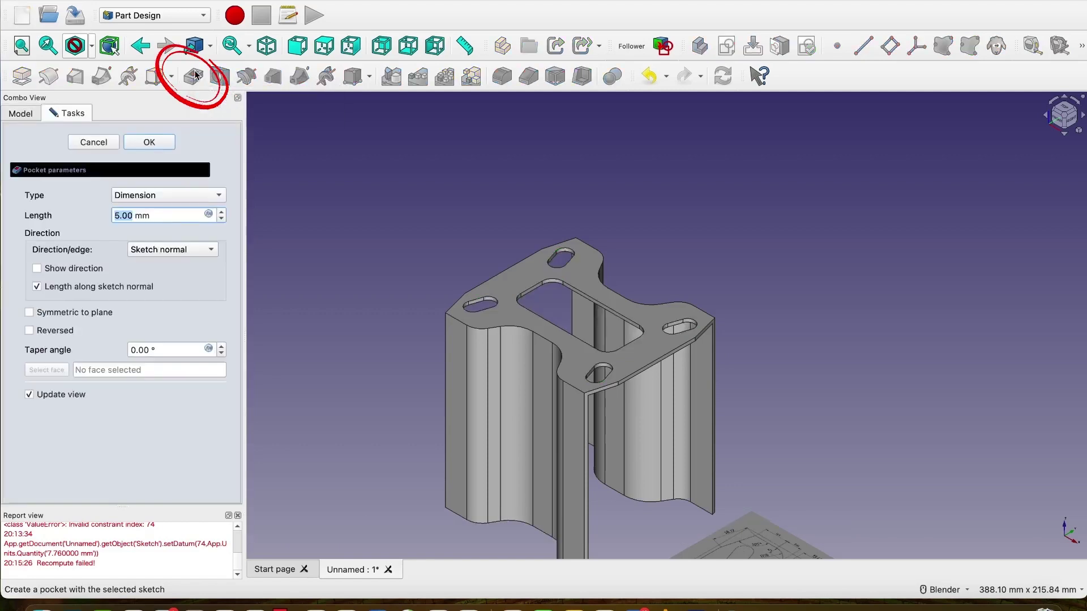
middle_drag(611, 228, 634, 233)
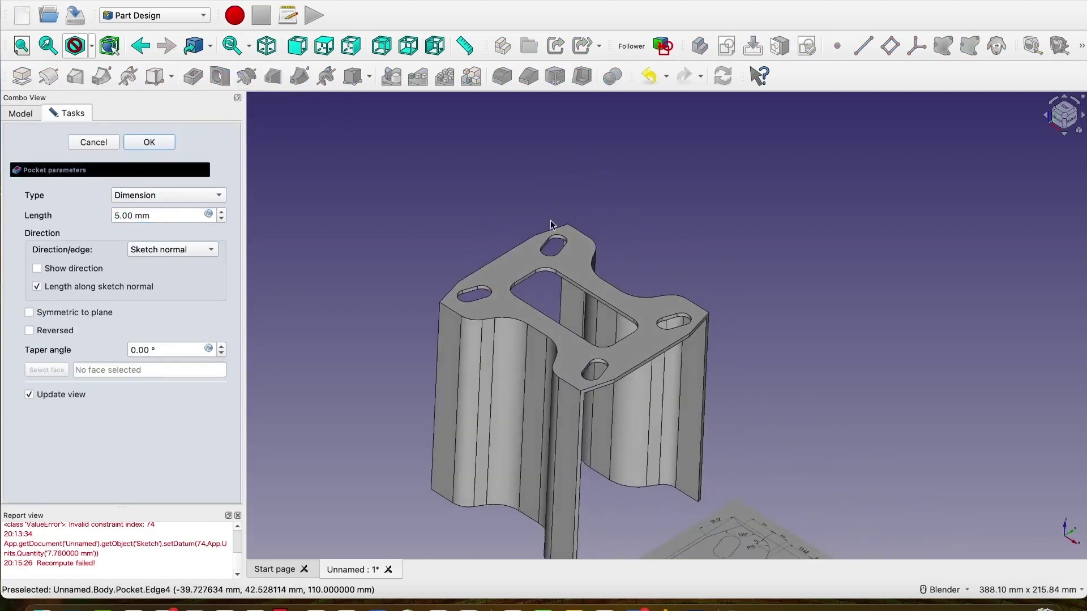
click(149, 143)
scroll(698, 259, up, 2)
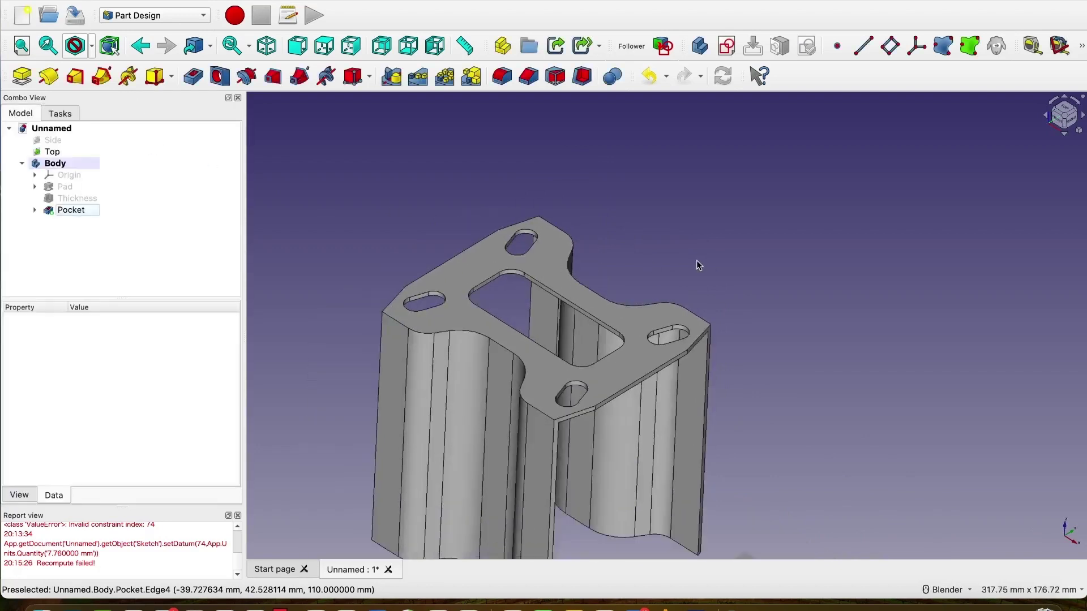
scroll(698, 264, down, 3)
mouse_move(698, 266)
middle_down()
mouse_move(701, 249)
mouse_move(698, 259)
middle_up()
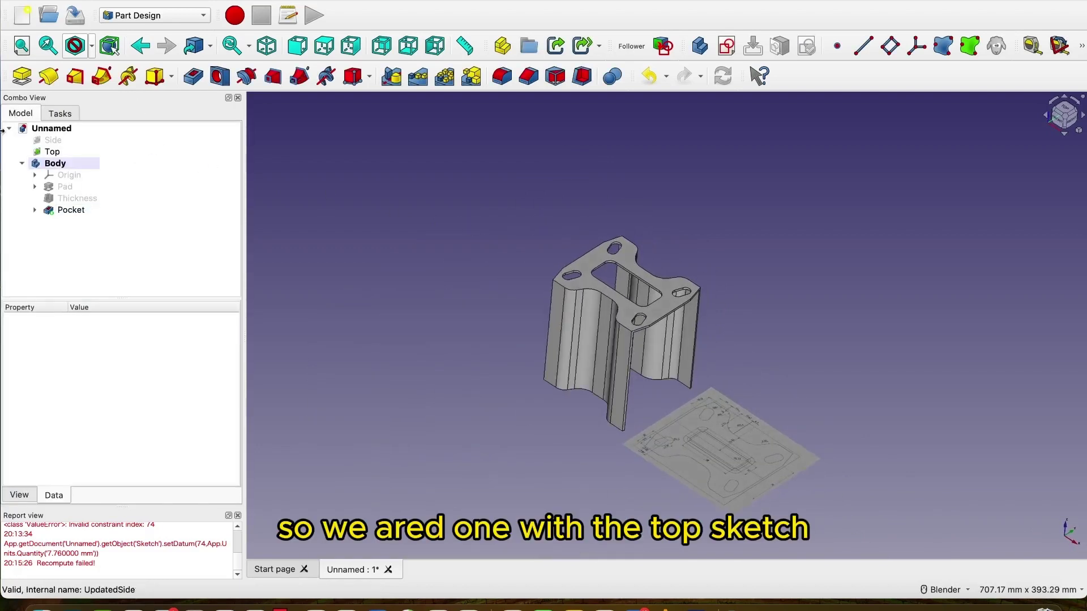
click(56, 153)
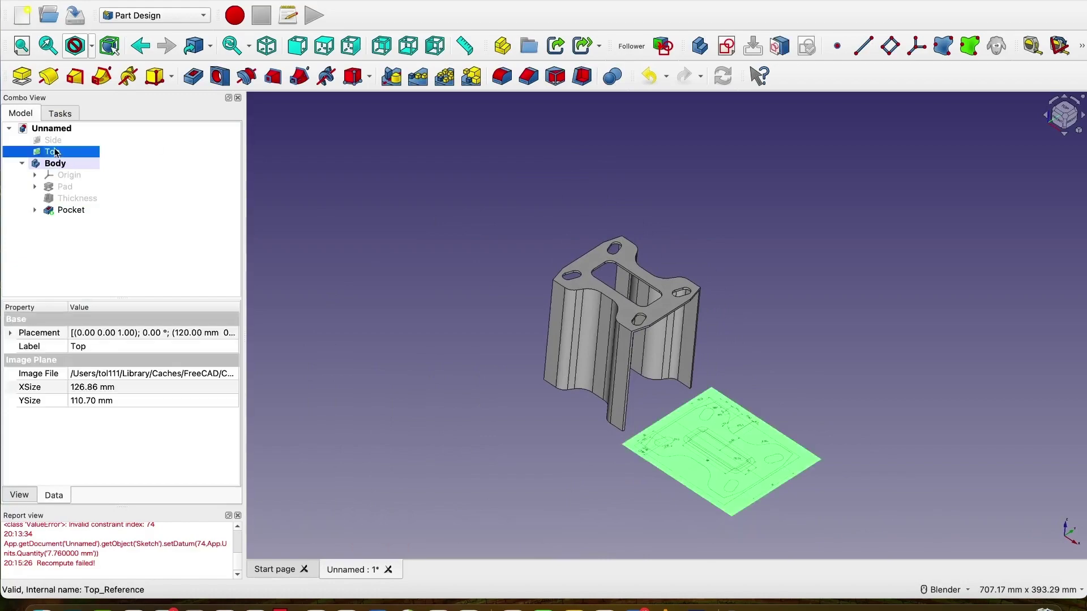